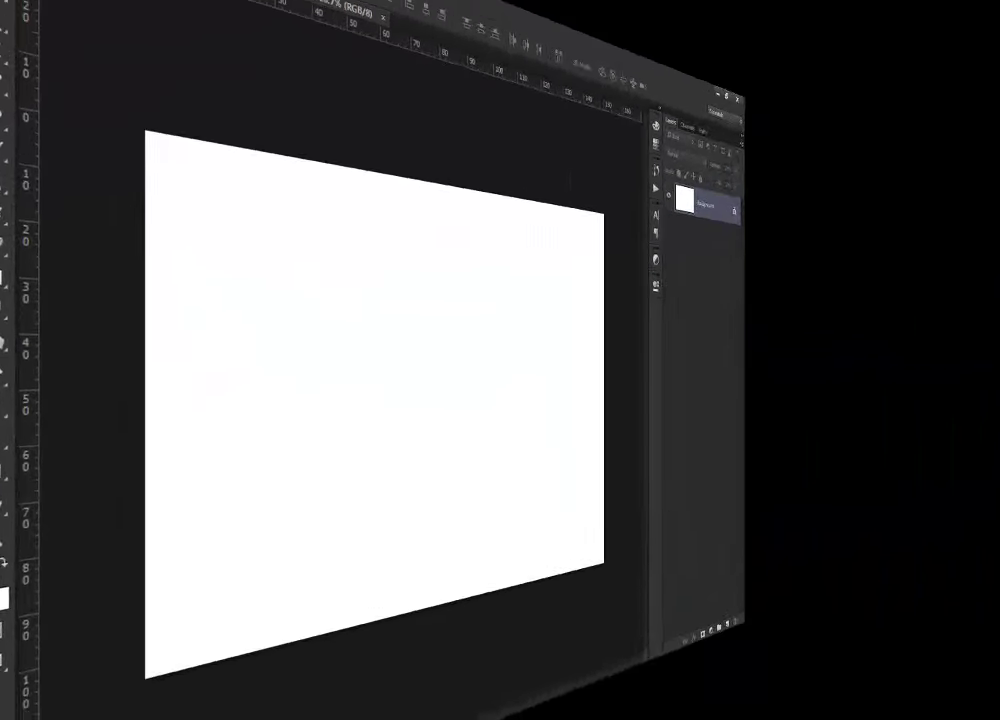
- Start a new document, selecting its width, height and resolution, and name it THE HERO
{"action": "left_click", "coordinate": [78, 28]}
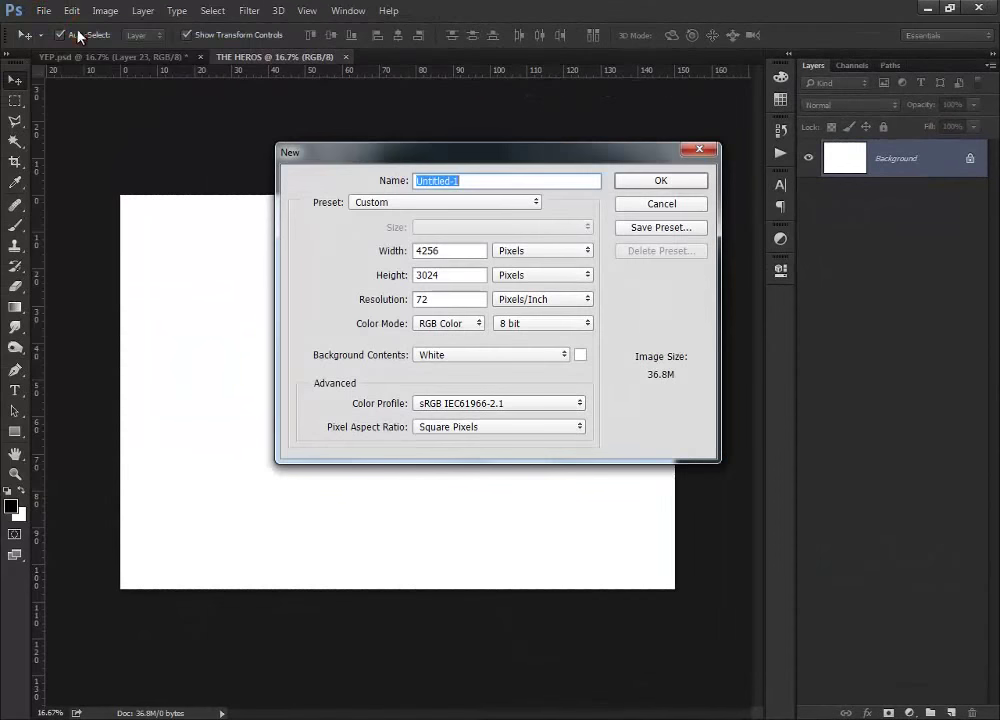
{"action": "double_click", "coordinate": [458, 250]}
{"action": "double_click", "coordinate": [460, 275]}
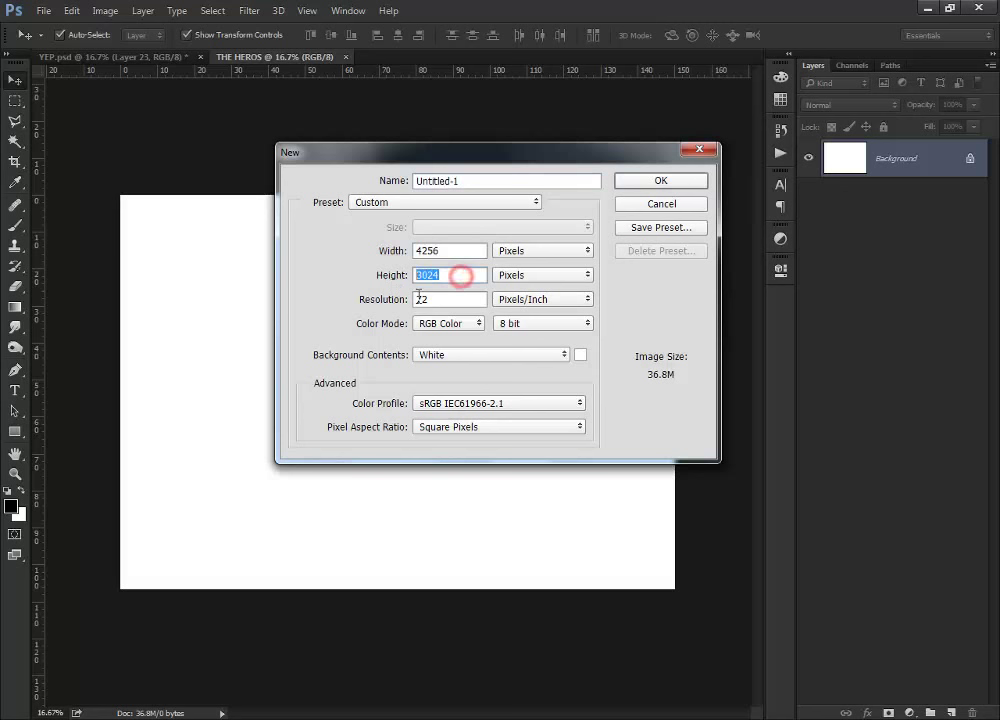
{"action": "double_click", "coordinate": [438, 299]}
{"action": "double_click", "coordinate": [464, 180]}
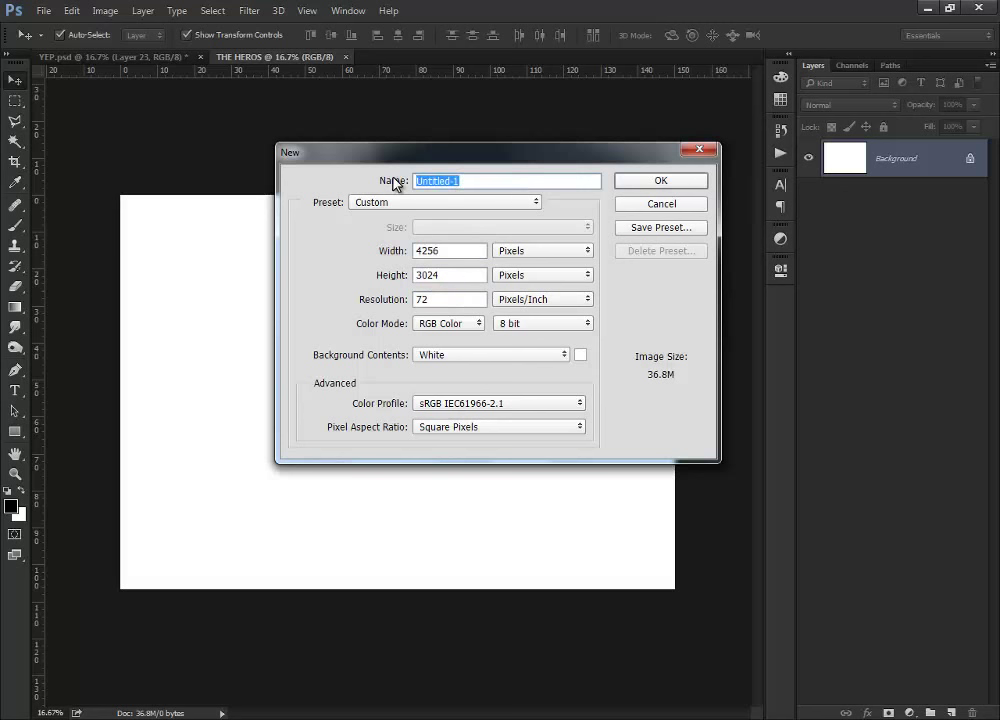
{"action": "type", "text": "THE HERO"}
- Cancel the new document and bring up the File > Open browser
{"action": "left_click", "coordinate": [674, 204]}
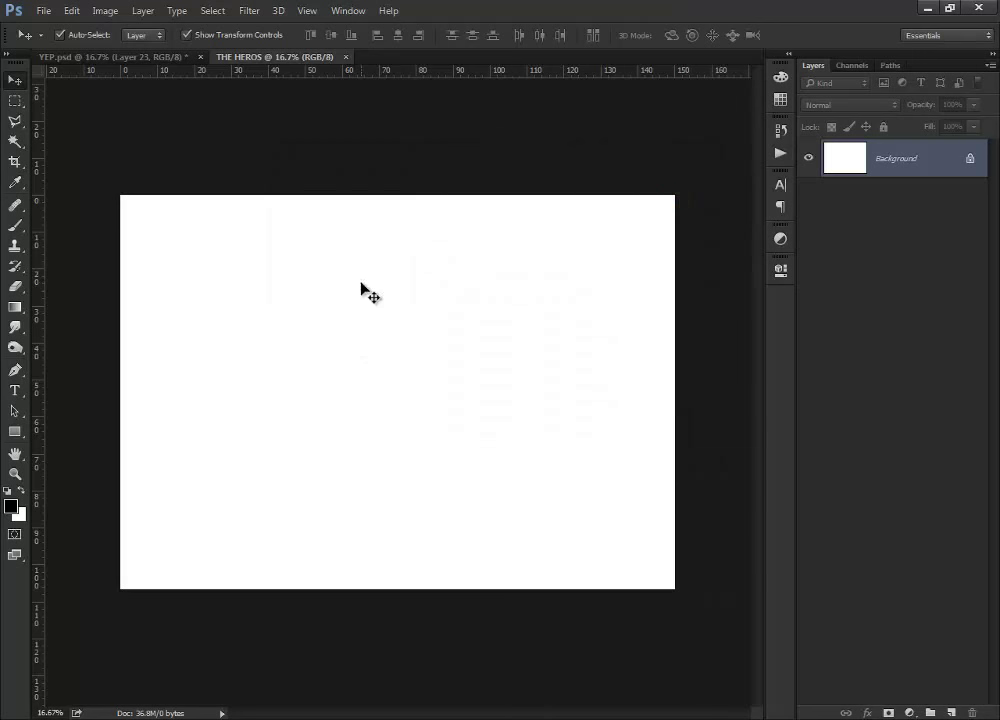
{"action": "left_click", "coordinate": [37, 12]}
{"action": "left_click", "coordinate": [88, 41]}
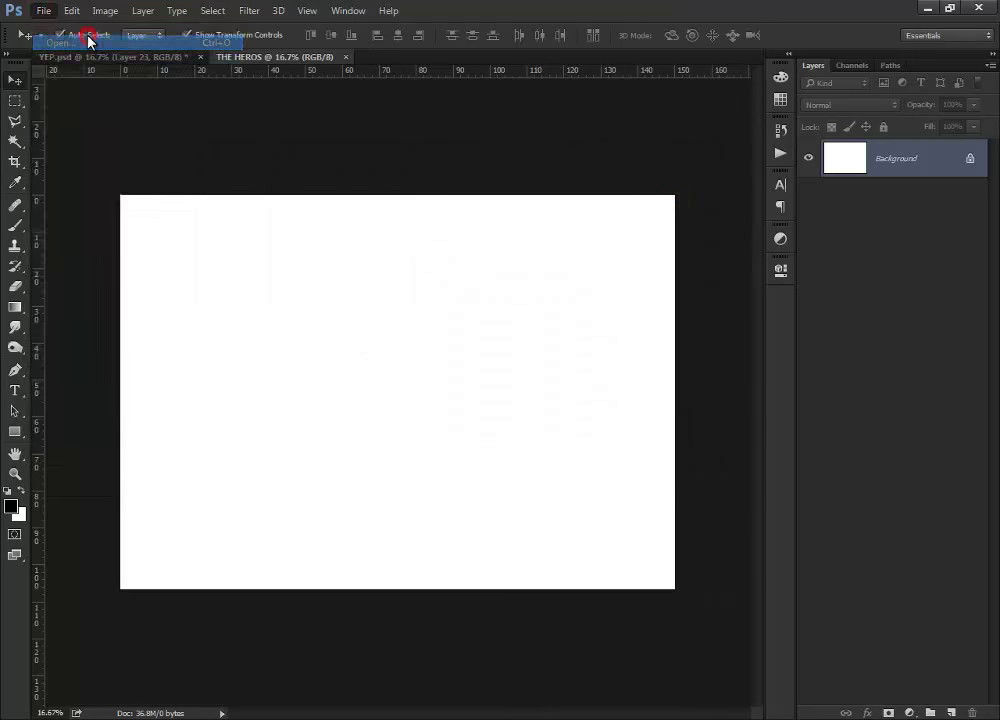
- Open Sky Stock.jpg from the file browser
{"action": "left_click", "coordinate": [441, 218]}
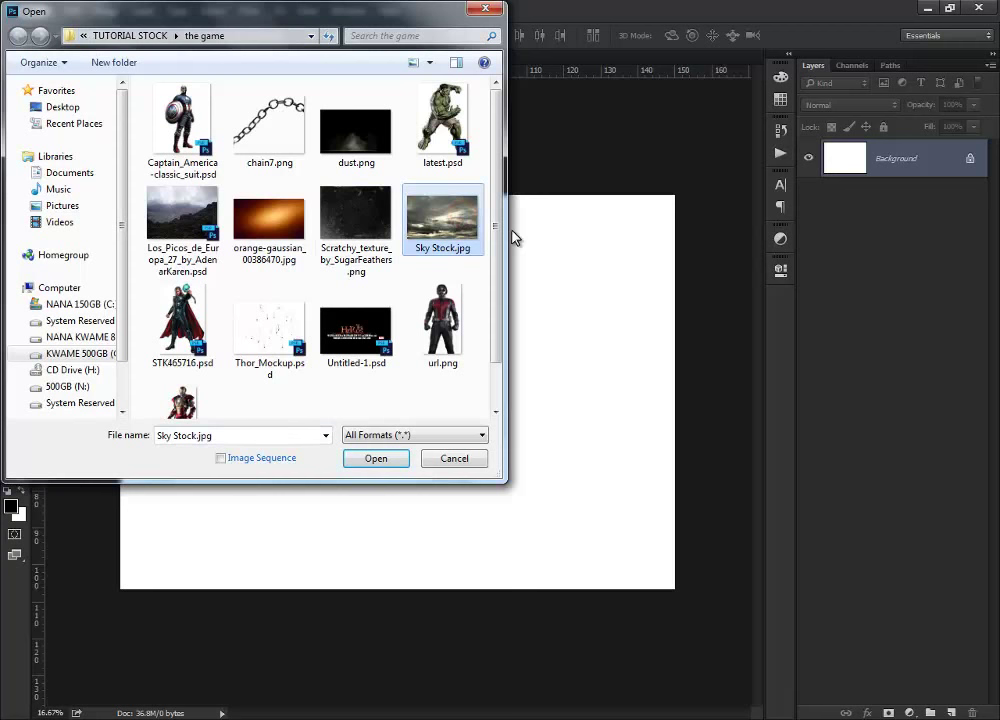
{"action": "scroll", "coordinate": [470, 300], "scroll_direction": "down", "scroll_amount": 2}
{"action": "left_click", "coordinate": [380, 460]}
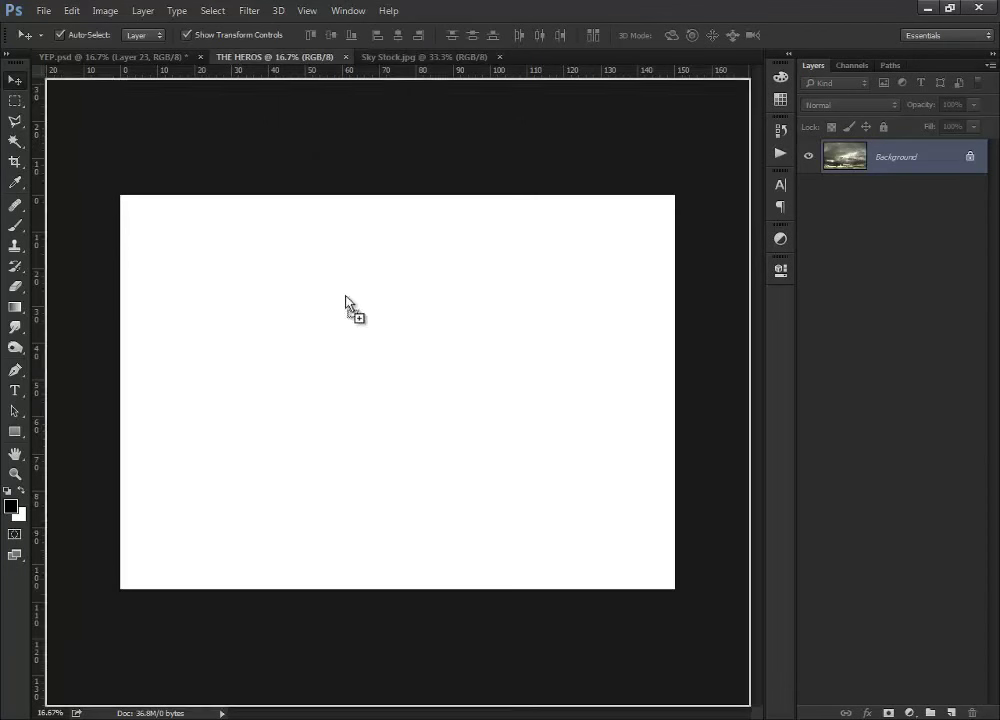
- Copy the sky into THE HEROS as Layer 1, enlarged over most of the canvas
{"action": "mouse_move", "coordinate": [430, 342]}
{"action": "left_mouse_down"}
{"action": "mouse_move", "coordinate": [378, 318]}
{"action": "mouse_move", "coordinate": [333, 275]}
{"action": "left_mouse_up"}
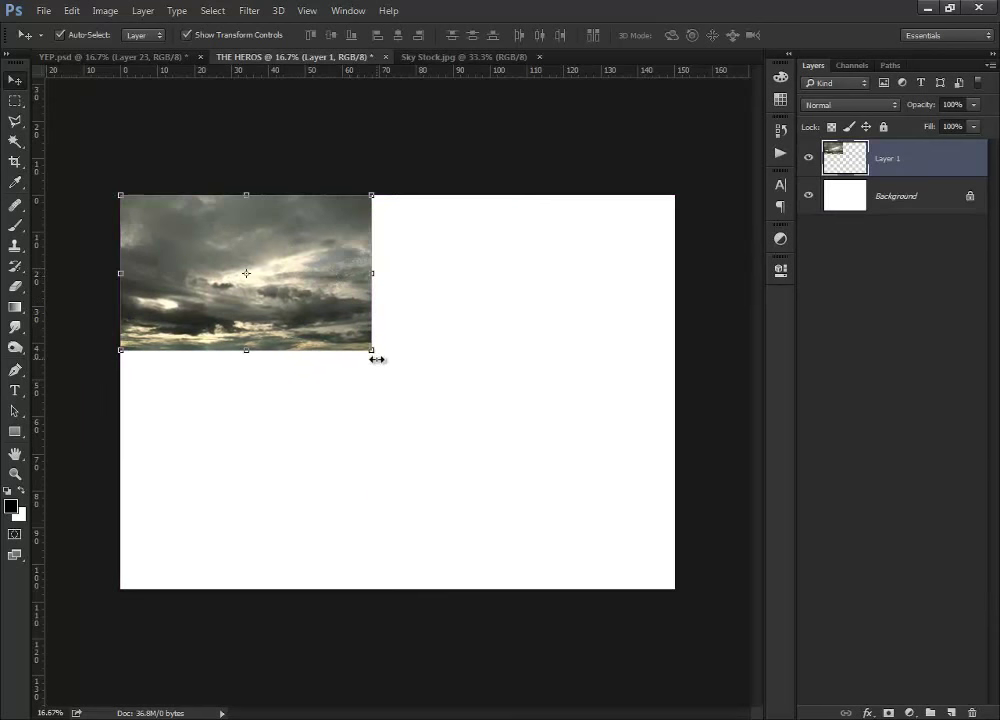
{"action": "mouse_move", "coordinate": [372, 353]}
{"action": "left_mouse_down"}
{"action": "mouse_move", "coordinate": [459, 418]}
{"action": "mouse_move", "coordinate": [690, 548]}
{"action": "left_mouse_up"}
{"action": "left_click_drag", "start_coordinate": [120, 548], "coordinate": [106, 556]}
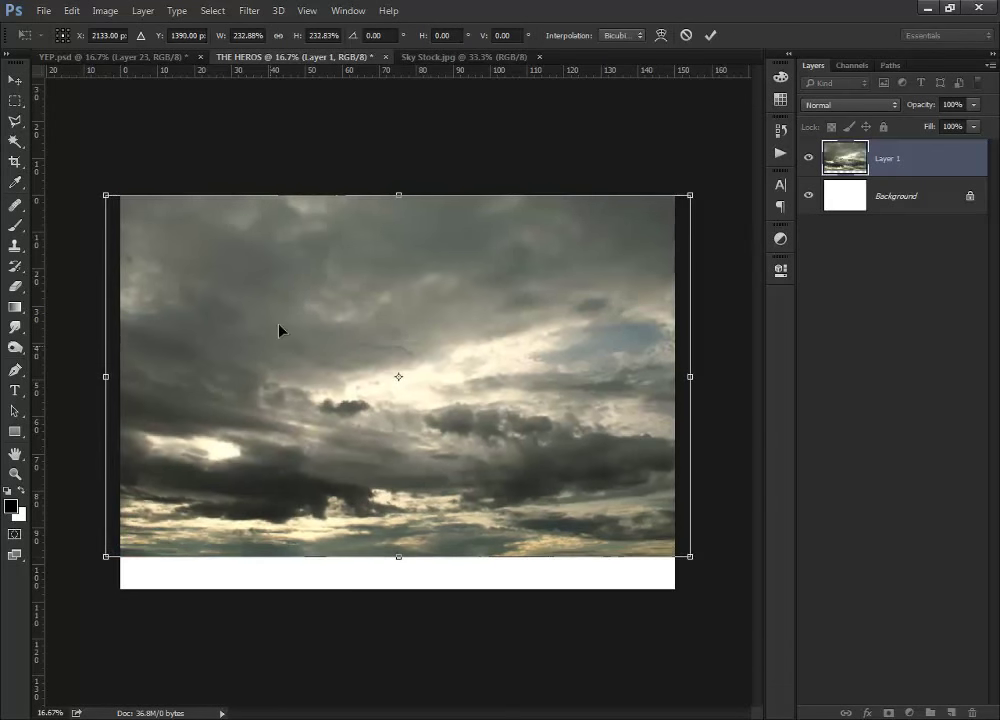
{"action": "key", "text": "Return"}
{"action": "left_click_drag", "start_coordinate": [482, 296], "coordinate": [480, 274]}
{"action": "key", "text": "ctrl+t"}
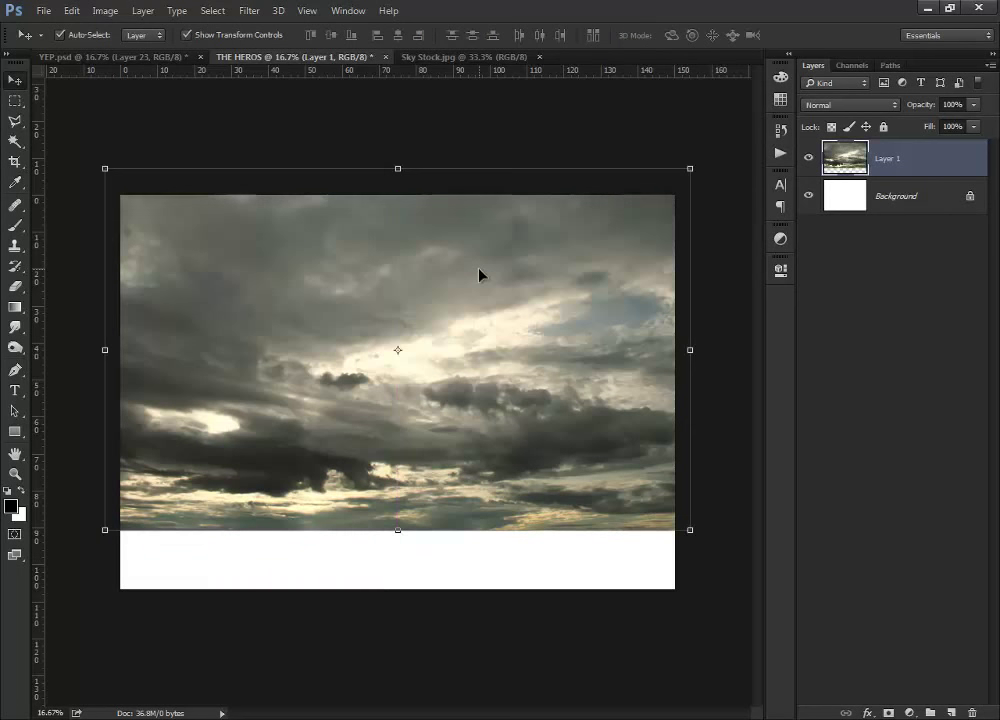
{"action": "left_click", "coordinate": [473, 56]}
- Close Sky Stock.jpg and open the Scratchy_texture image
{"action": "left_click", "coordinate": [539, 57]}
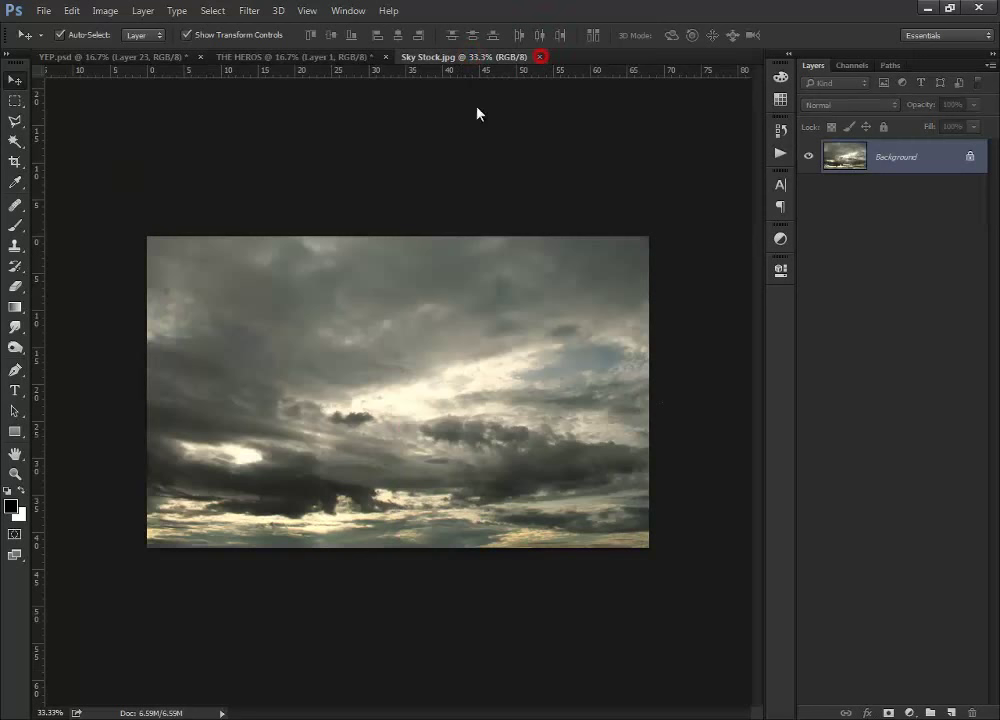
{"action": "left_click", "coordinate": [42, 12]}
{"action": "left_click", "coordinate": [112, 42]}
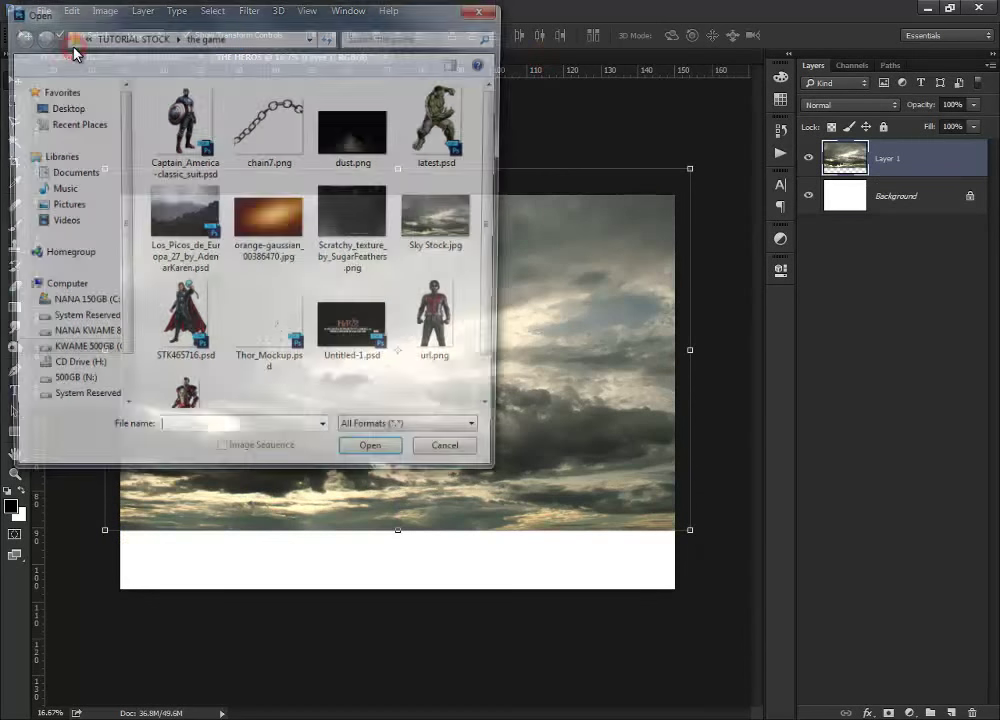
{"action": "left_click", "coordinate": [357, 212]}
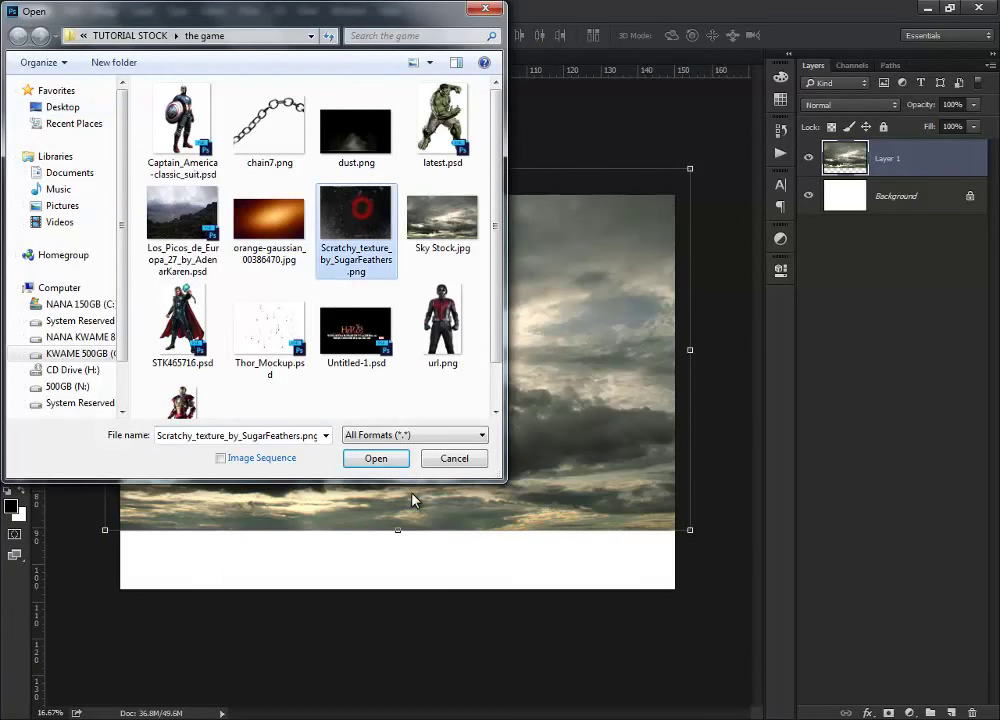
{"action": "left_click", "coordinate": [376, 458]}
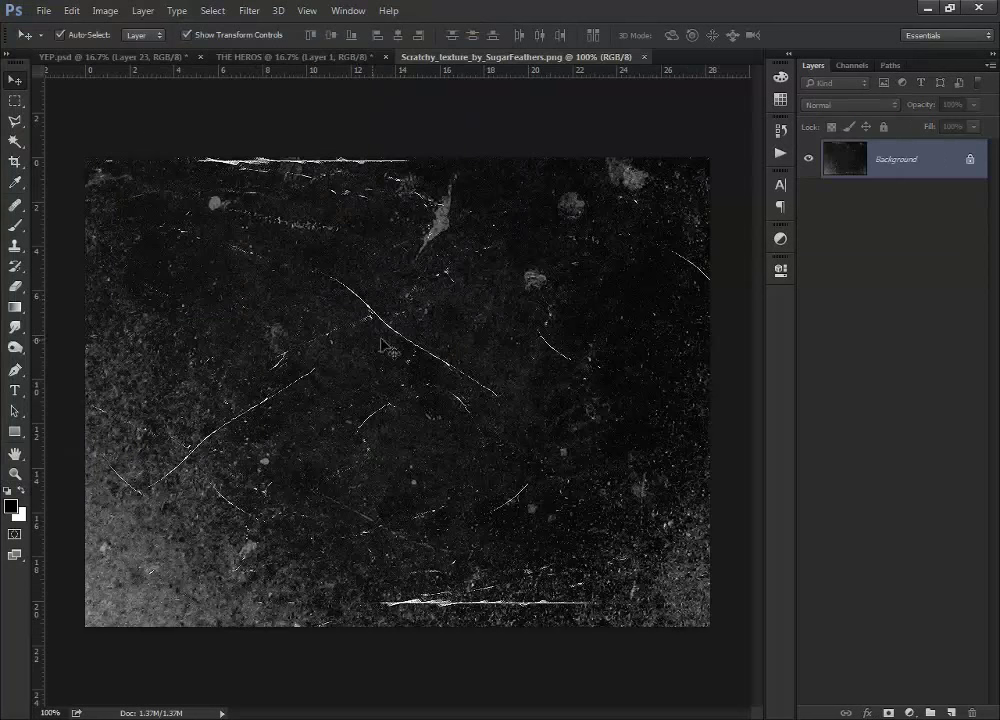
- Apply a 1.5 px Gaussian Blur to the texture and copy it into THE HEROS
{"action": "left_click", "coordinate": [245, 11]}
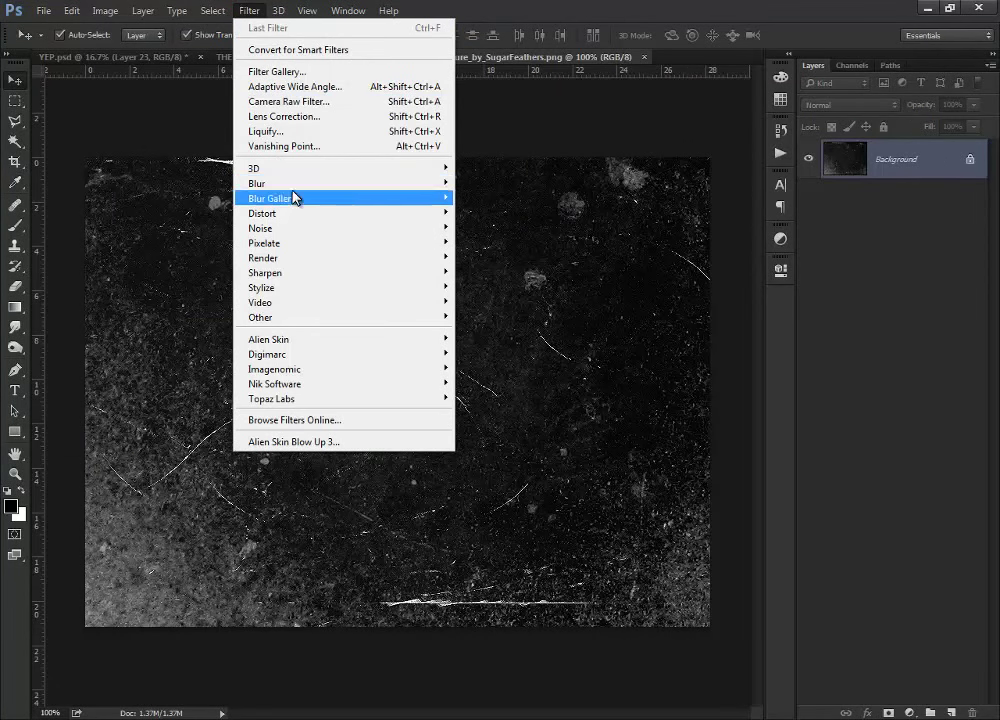
{"action": "left_click", "coordinate": [501, 244]}
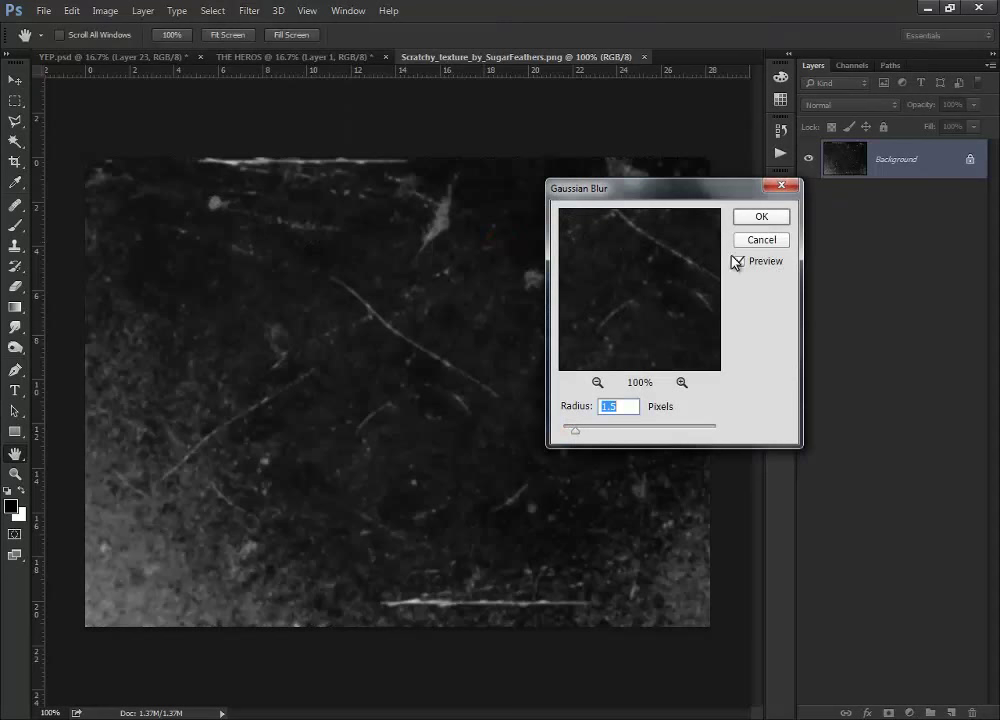
{"action": "left_click", "coordinate": [752, 225]}
{"action": "mouse_move", "coordinate": [456, 341]}
{"action": "left_mouse_down"}
{"action": "mouse_move", "coordinate": [297, 63]}
{"action": "mouse_move", "coordinate": [397, 301]}
{"action": "left_mouse_up"}
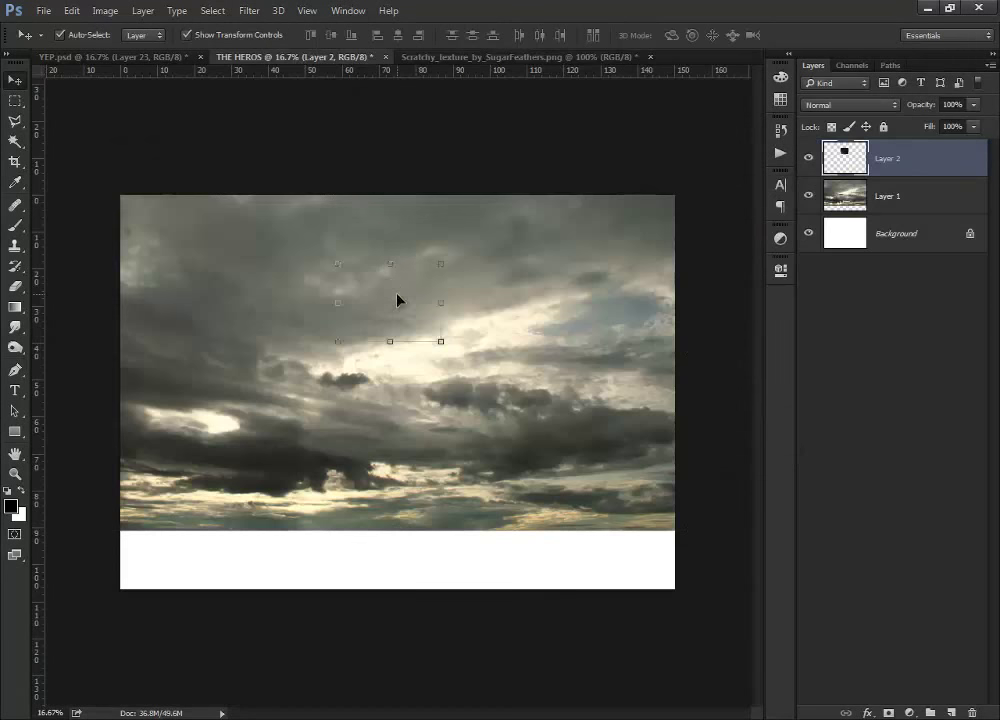
- Scale the Layer 2 texture to cover the whole poster in Screen blend mode
{"action": "left_click", "coordinate": [441, 341]}
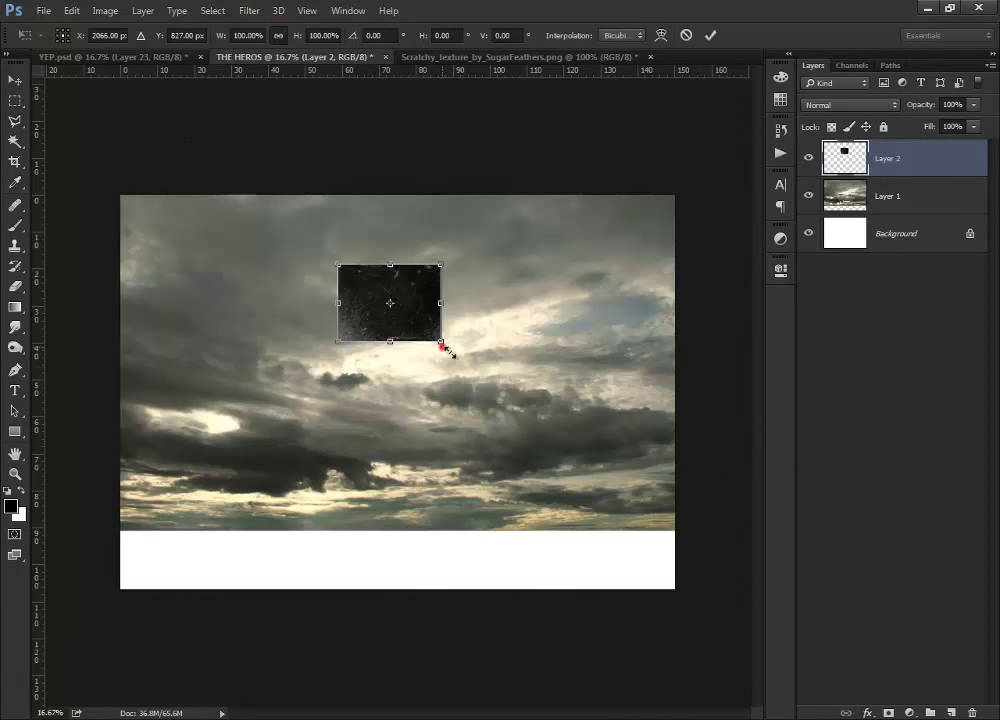
{"action": "left_click_drag", "start_coordinate": [441, 341], "coordinate": [651, 500]}
{"action": "left_click_drag", "start_coordinate": [587, 424], "coordinate": [577, 500]}
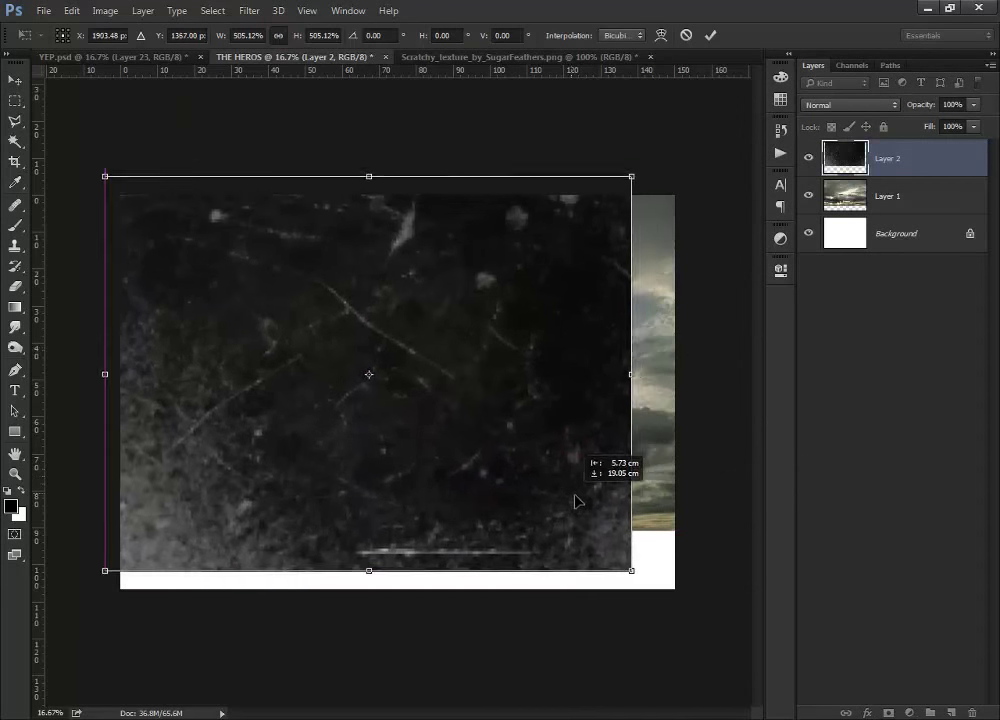
{"action": "left_click_drag", "start_coordinate": [641, 571], "coordinate": [689, 609]}
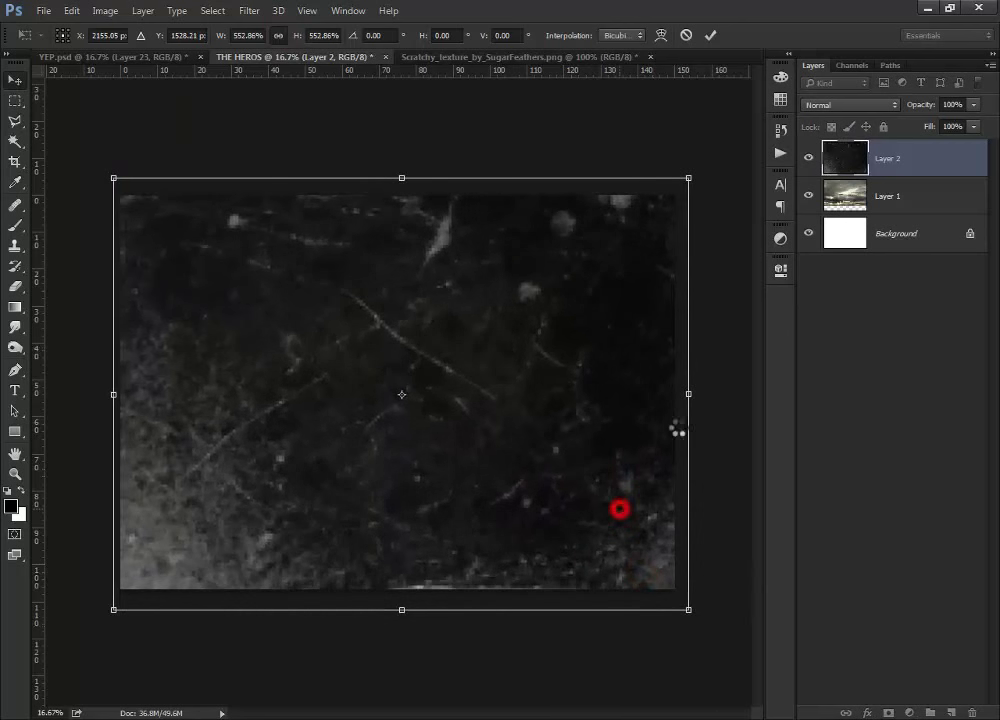
{"action": "left_click", "coordinate": [845, 105]}
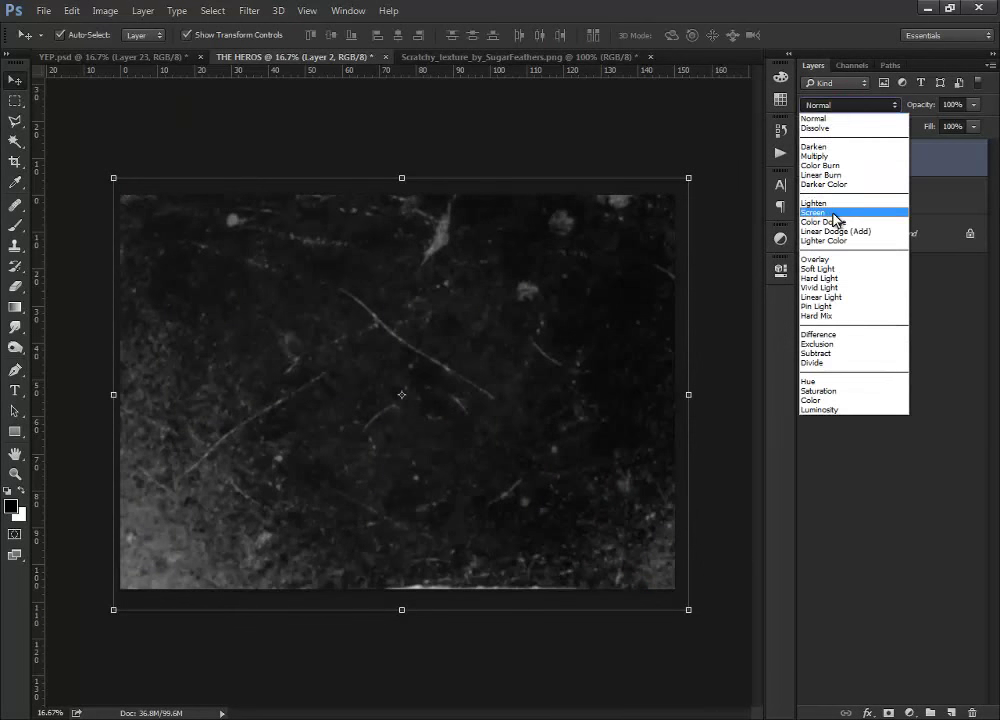
{"action": "left_click", "coordinate": [835, 213]}
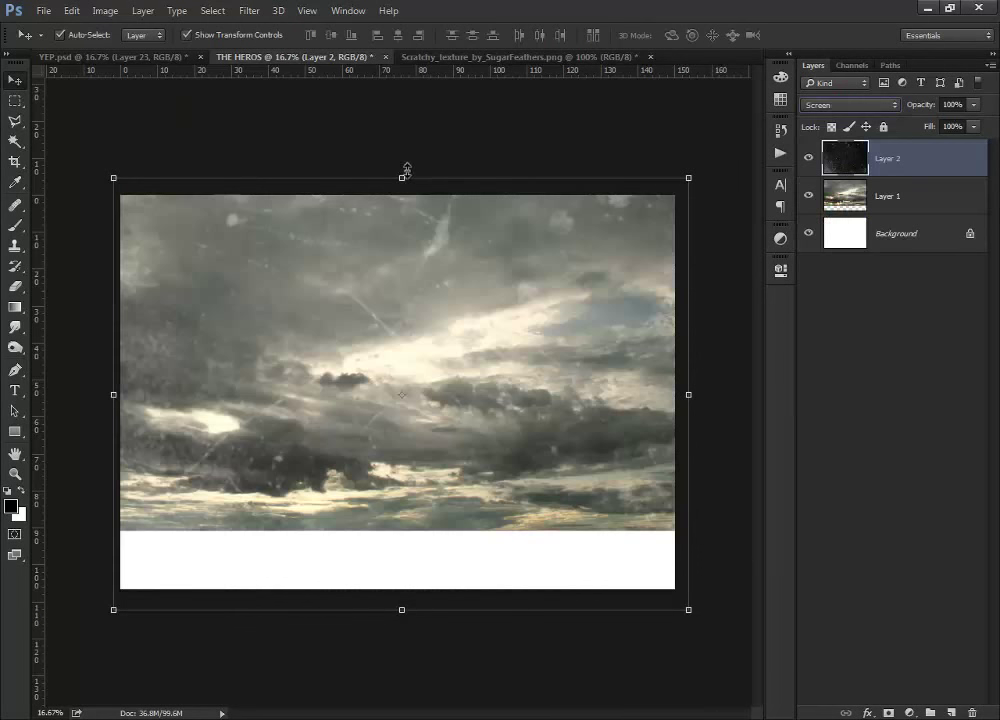
{"action": "left_click", "coordinate": [406, 170]}
{"action": "double_click", "coordinate": [469, 282]}
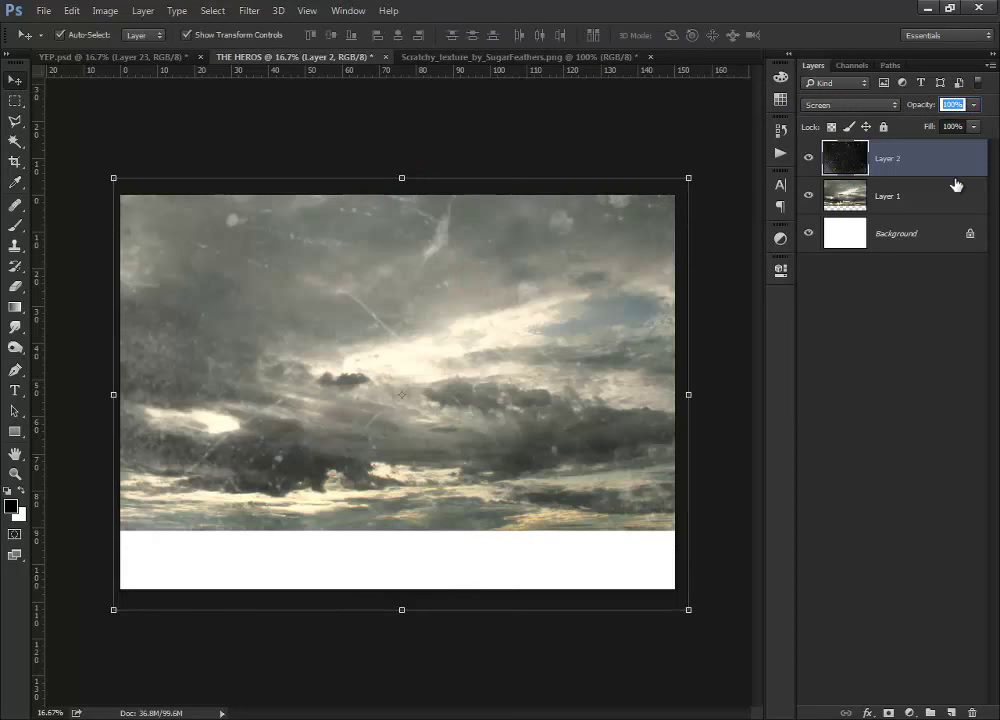
- Set the texture opacity to 65% and close the Scratchy_texture source document
{"action": "type", "text": "65"}
{"action": "left_click", "coordinate": [975, 301]}
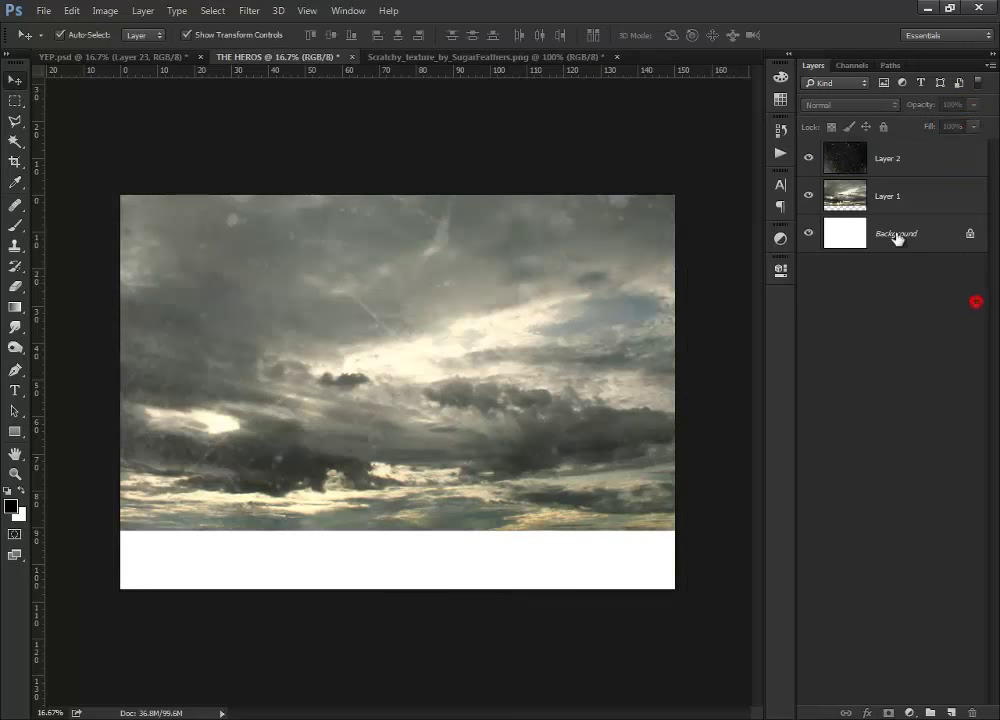
{"action": "left_click", "coordinate": [810, 160]}
{"action": "key", "text": "alt+period"}
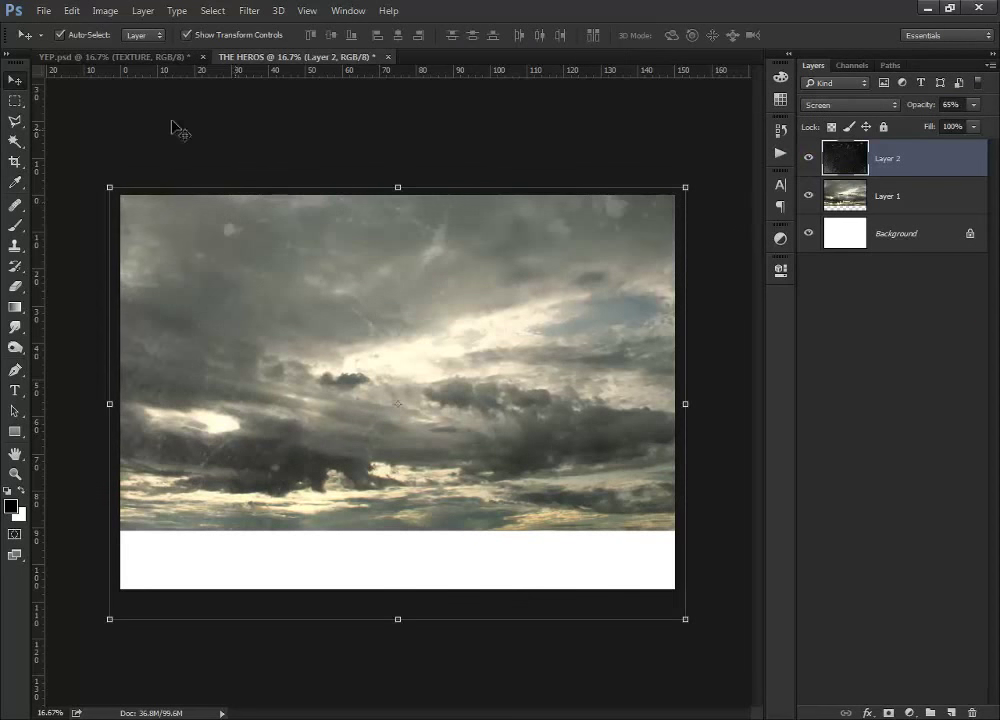
{"action": "left_click", "coordinate": [45, 12]}
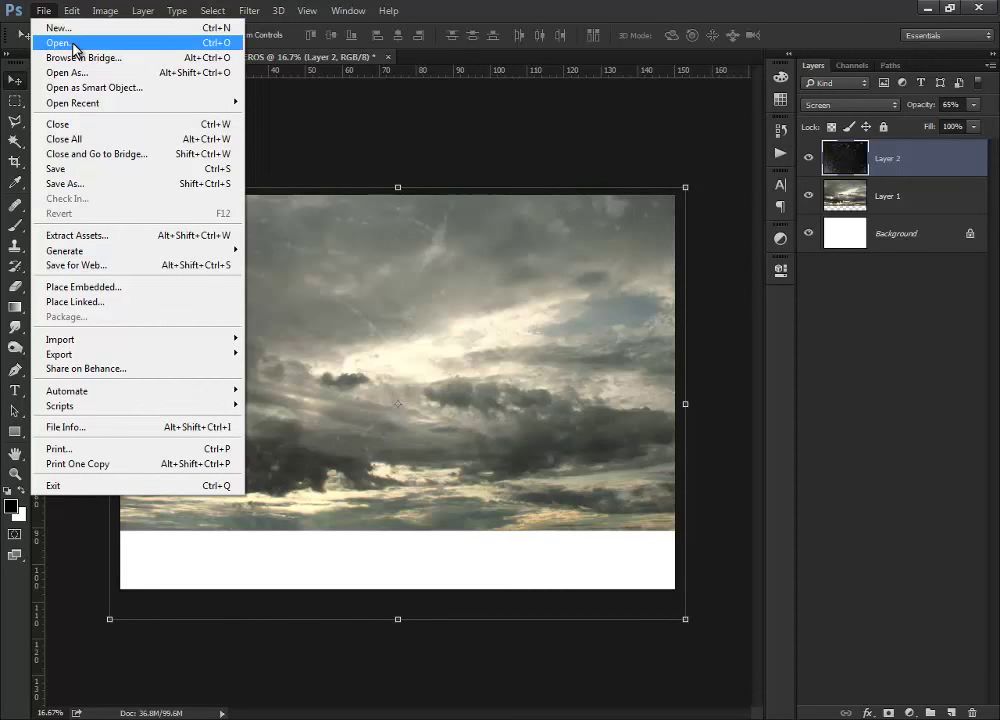
- Open the url.png hero image
{"action": "left_click", "coordinate": [76, 42]}
{"action": "left_click", "coordinate": [460, 308]}
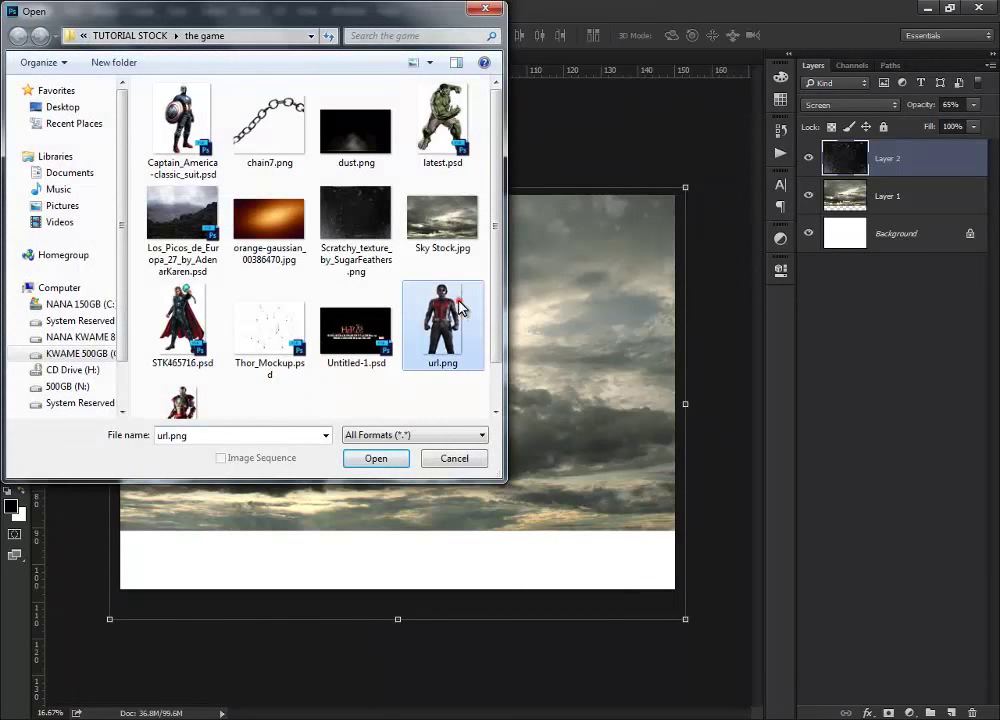
{"action": "left_click", "coordinate": [380, 461]}
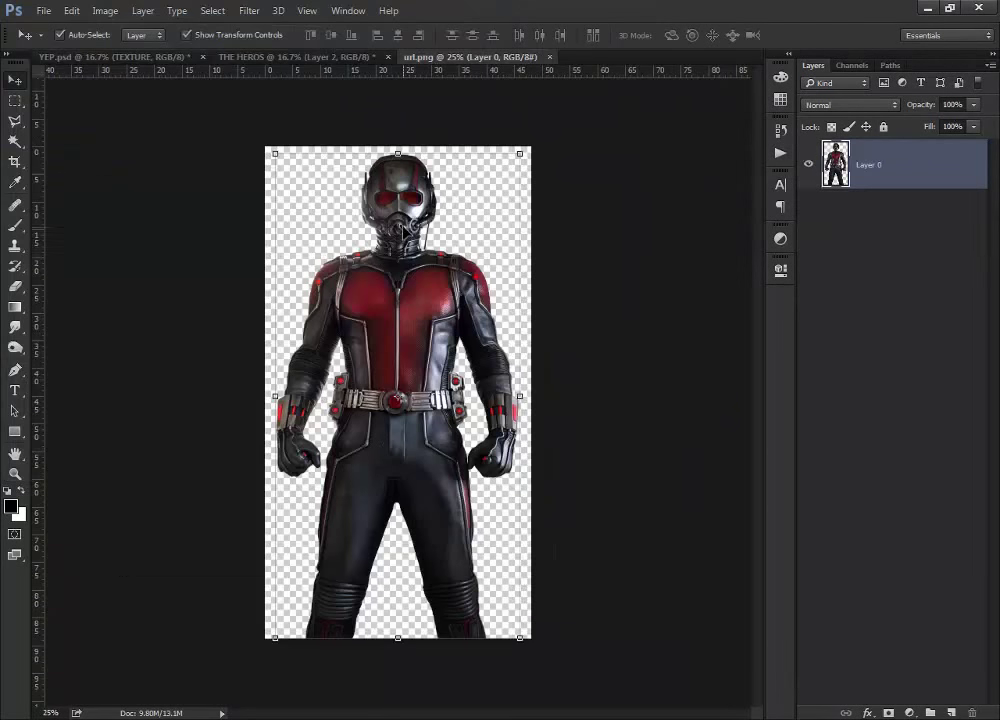
- Copy Ant-Man into THE HEROS as Layer 3, scaled to about 115% and centred
{"action": "mouse_move", "coordinate": [405, 204]}
{"action": "left_mouse_down"}
{"action": "mouse_move", "coordinate": [297, 64]}
{"action": "mouse_move", "coordinate": [415, 376]}
{"action": "mouse_move", "coordinate": [415, 287]}
{"action": "left_mouse_up"}
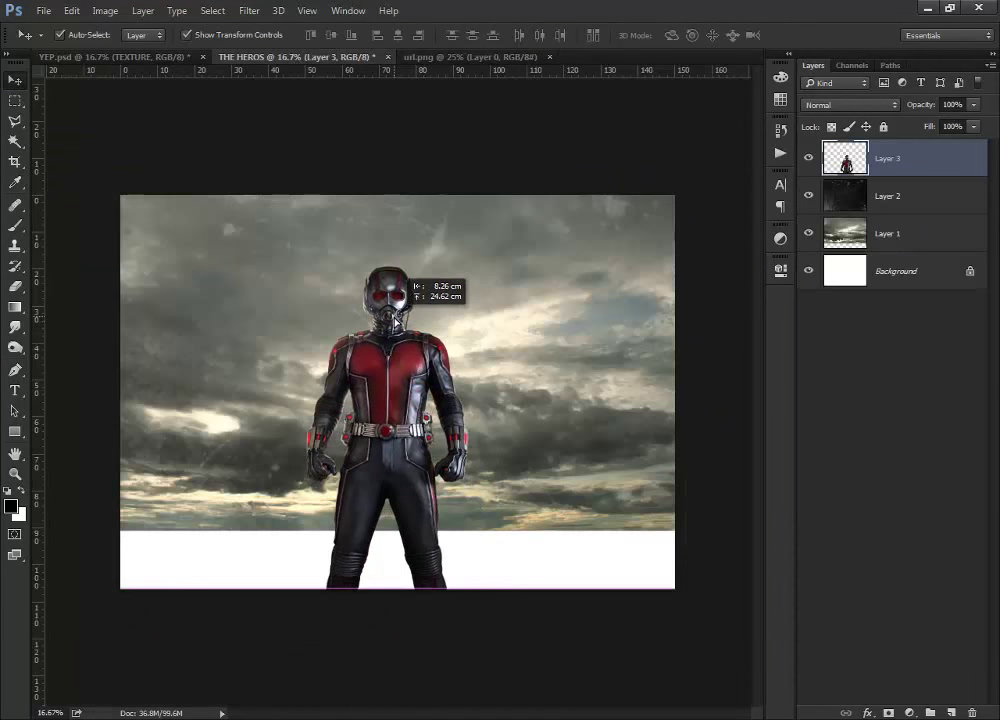
{"action": "key", "text": "ctrl+t"}
{"action": "left_click_drag", "start_coordinate": [471, 264], "coordinate": [482, 241]}
{"action": "left_click_drag", "start_coordinate": [403, 364], "coordinate": [394, 381]}
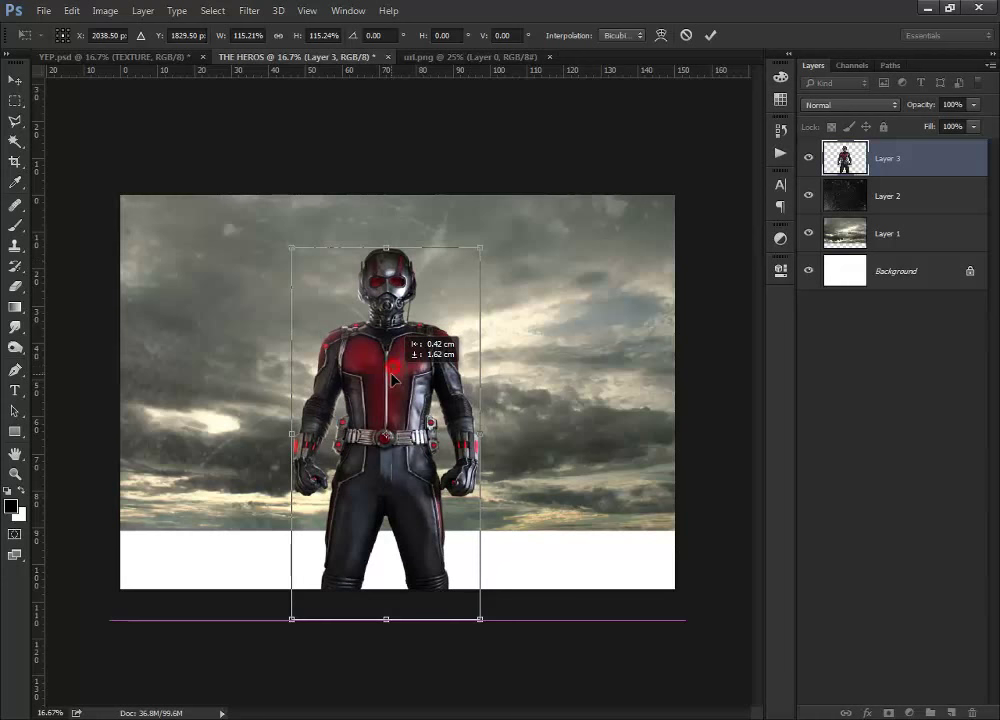
{"action": "key", "text": "Return"}
{"action": "scroll", "coordinate": [392, 380], "scroll_direction": "up", "scroll_amount": 1}
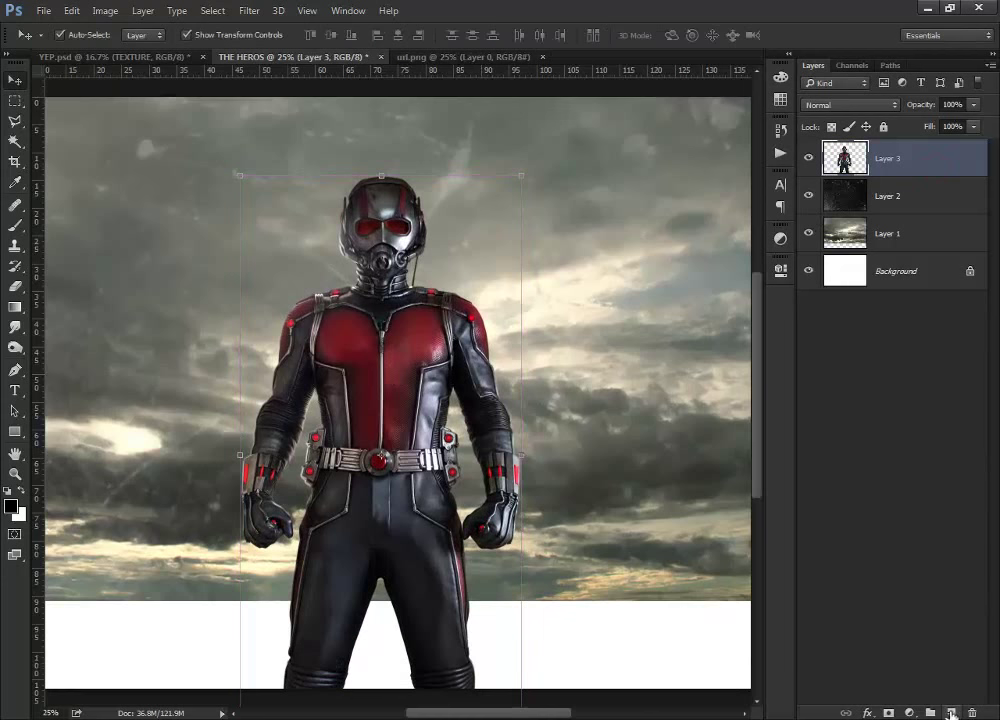
- Add empty Layer 4 and set the foreground colour to orange-yellow #e3aa12
{"action": "left_click", "coordinate": [950, 712]}
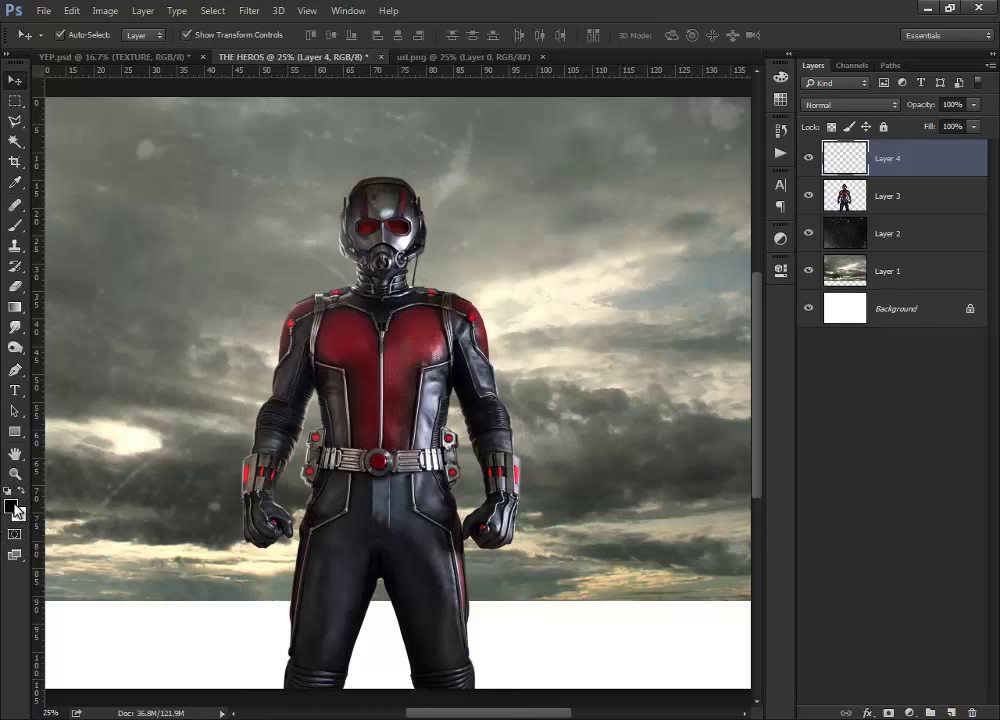
{"action": "left_click", "coordinate": [12, 506]}
{"action": "left_click_drag", "start_coordinate": [524, 385], "coordinate": [527, 360]}
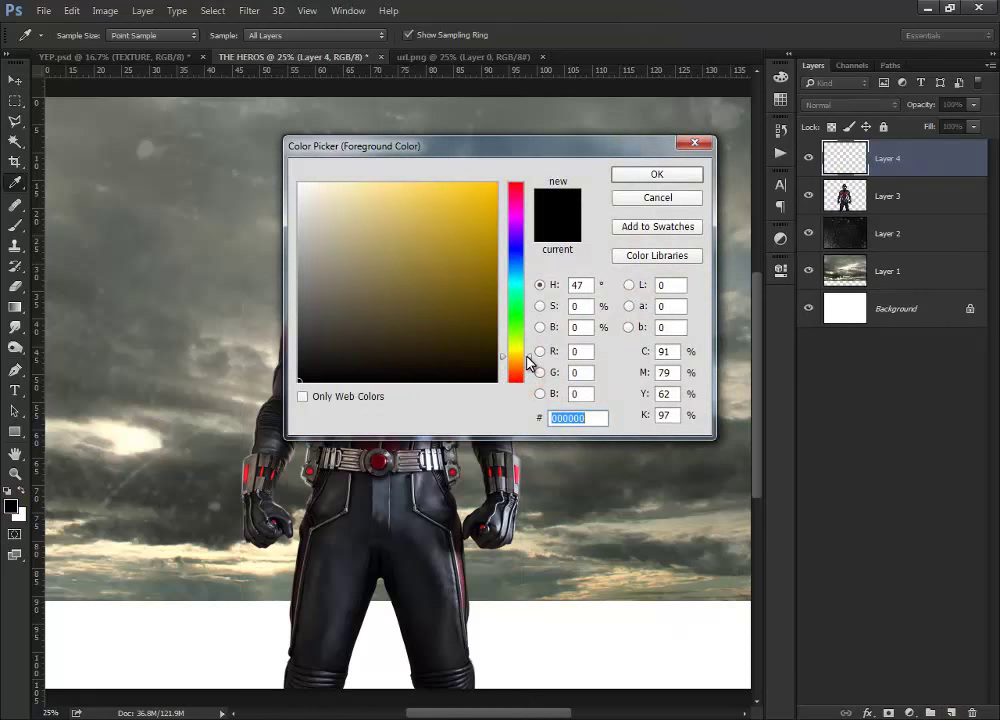
{"action": "mouse_move", "coordinate": [484, 314]}
{"action": "left_mouse_down"}
{"action": "mouse_move", "coordinate": [473, 279]}
{"action": "mouse_move", "coordinate": [482, 205]}
{"action": "left_mouse_up"}
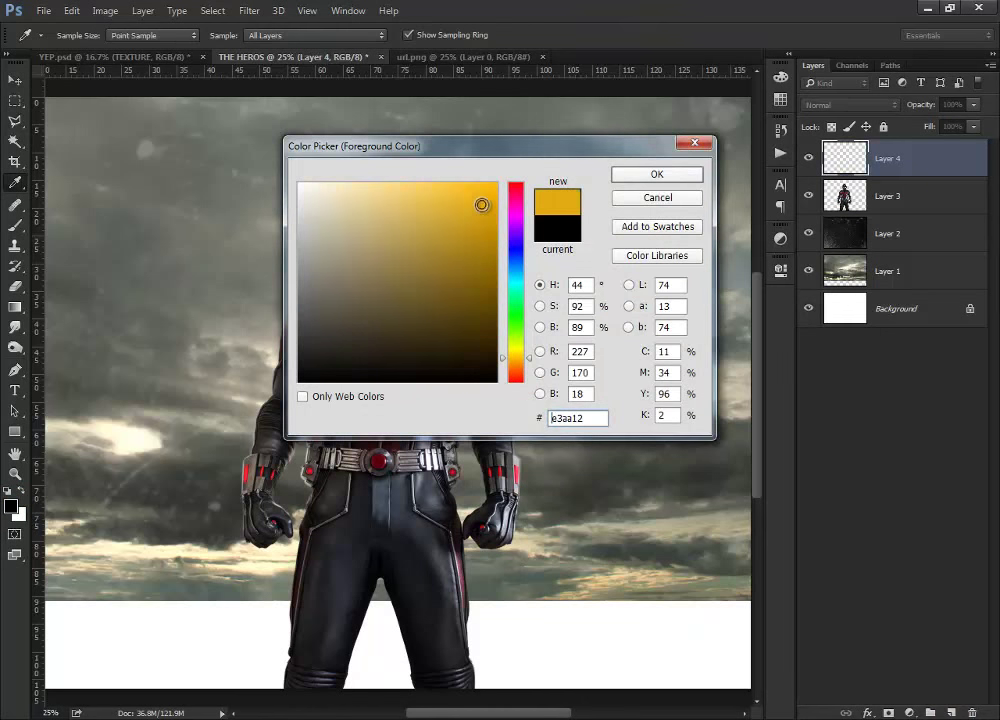
{"action": "left_click", "coordinate": [637, 180]}
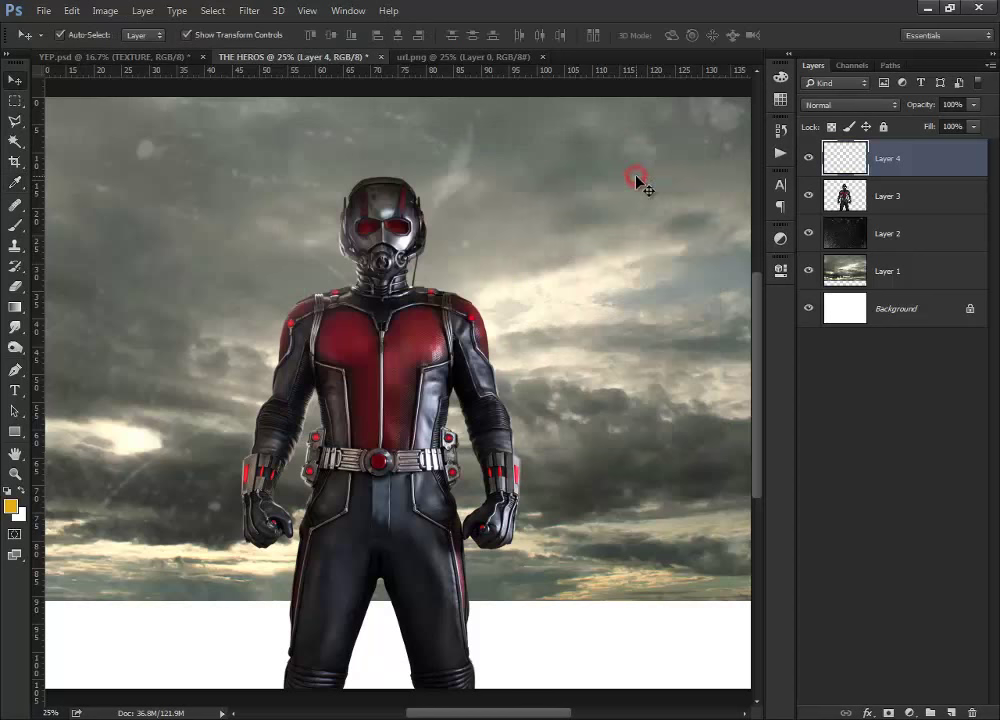
{"action": "left_click", "coordinate": [898, 198]}
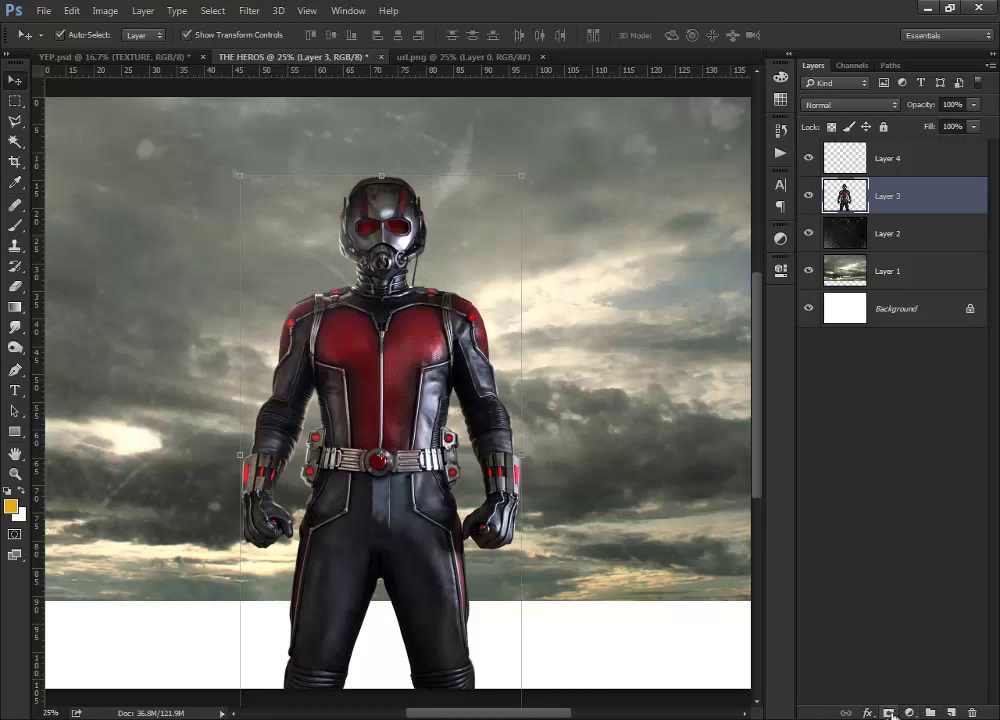
- Add a brightening Curves adjustment clipped to Layer 3 and invert its mask
{"action": "left_click", "coordinate": [910, 713]}
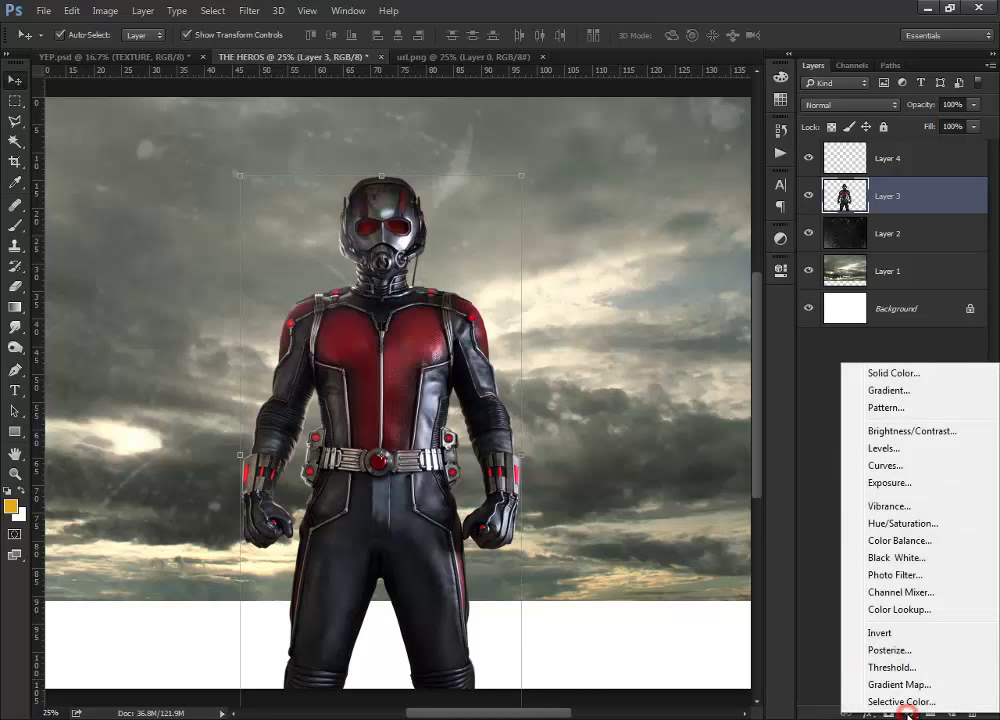
{"action": "left_click", "coordinate": [889, 465]}
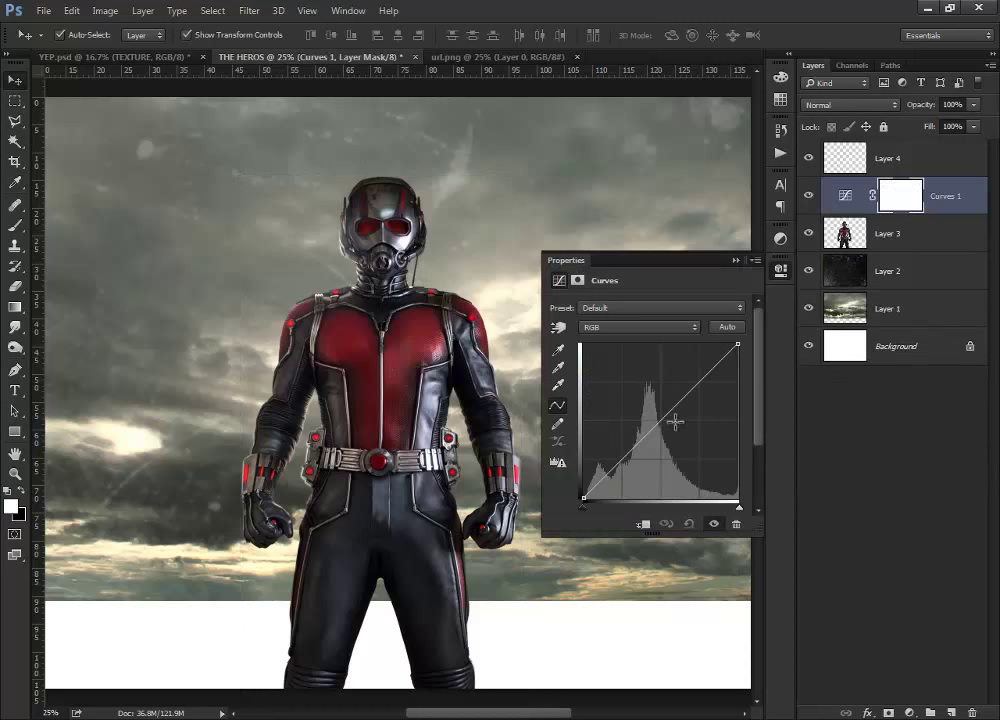
{"action": "left_click", "coordinate": [645, 525]}
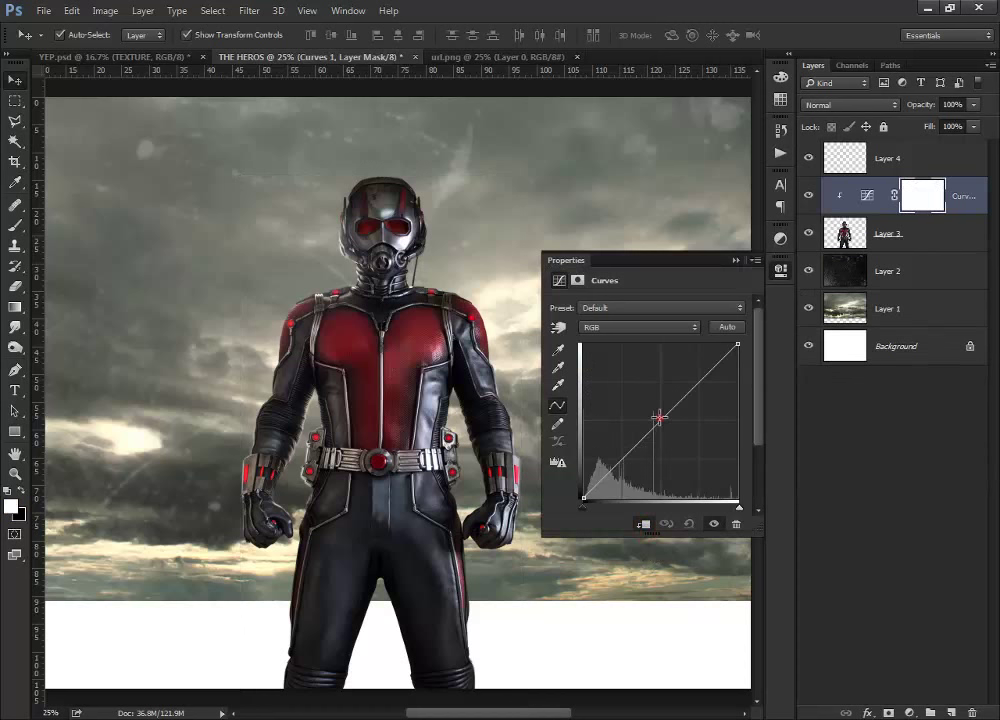
{"action": "left_click_drag", "start_coordinate": [659, 417], "coordinate": [653, 412]}
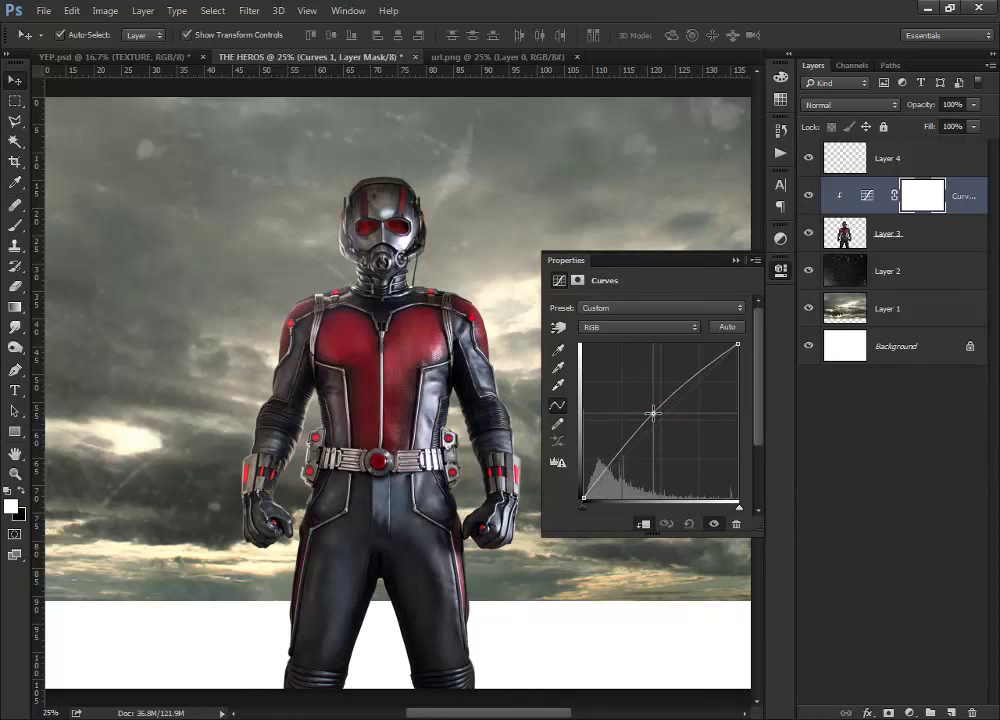
{"action": "left_click", "coordinate": [735, 260]}
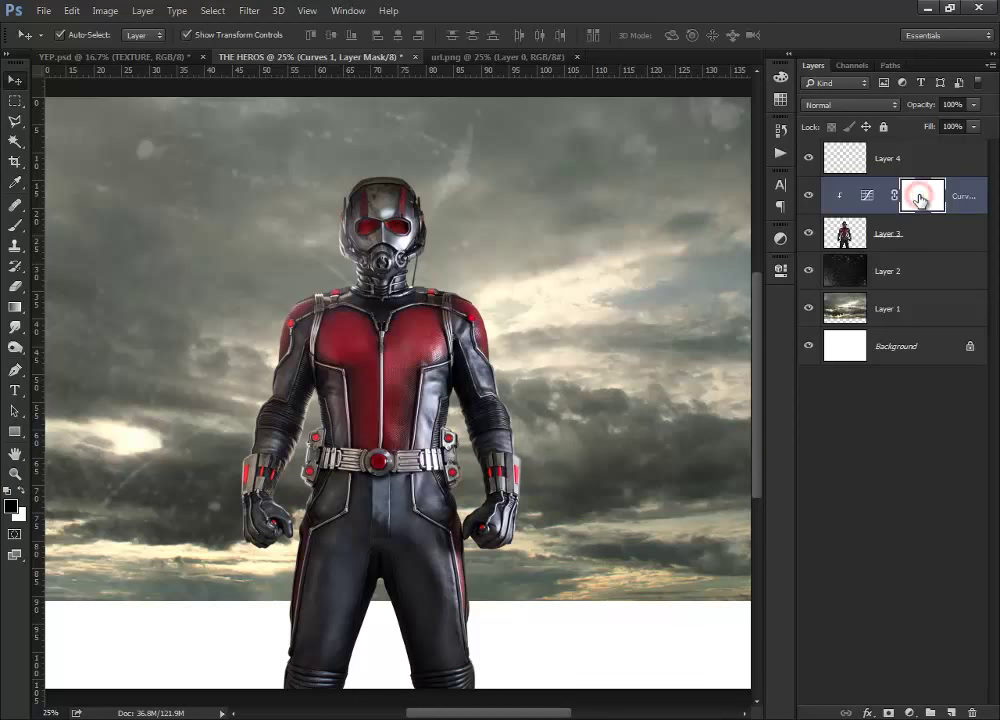
{"action": "key", "text": "ctrl+i"}
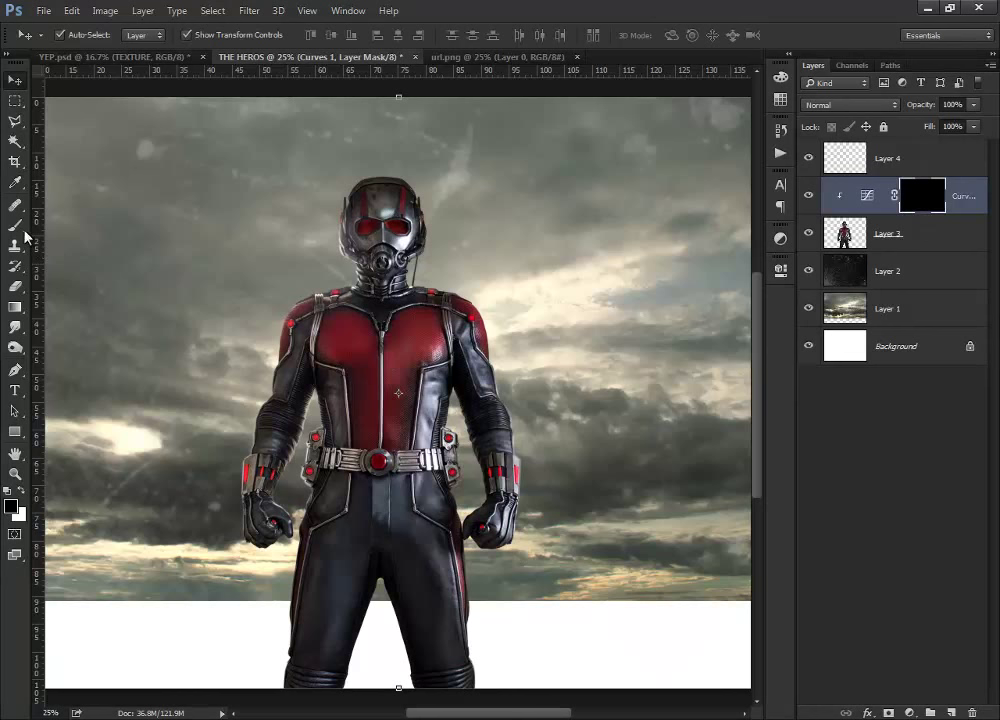
- Set up a small white brush, zoomed in on the hero
{"action": "left_click", "coordinate": [16, 225]}
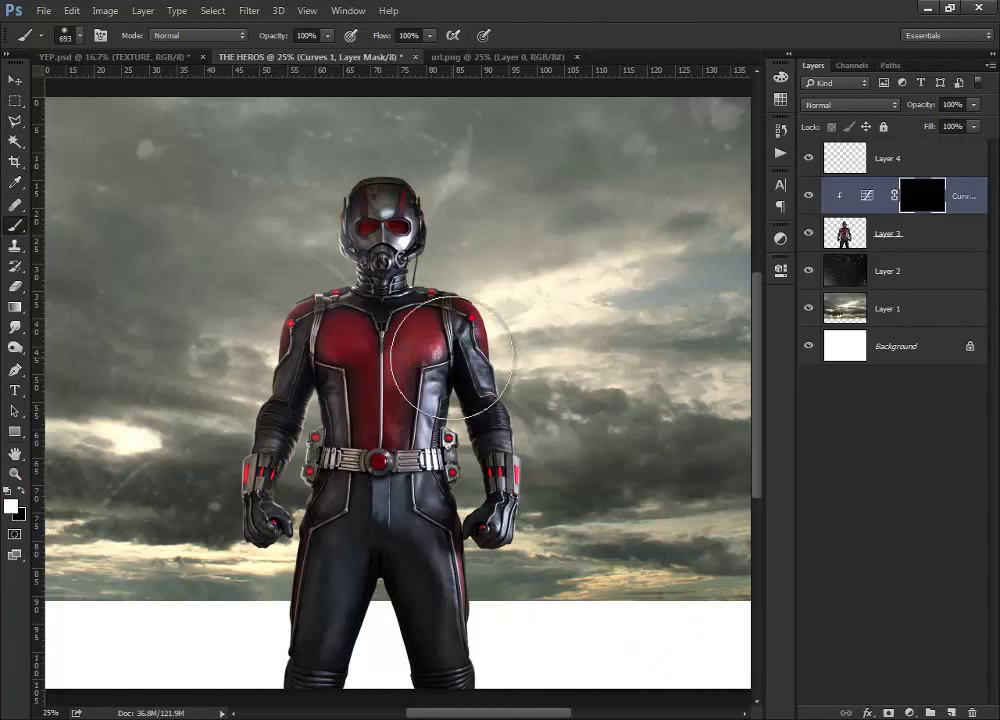
{"action": "left_click_drag", "start_coordinate": [452, 357], "coordinate": [422, 350]}
{"action": "key", "text": "ctrl+plus"}
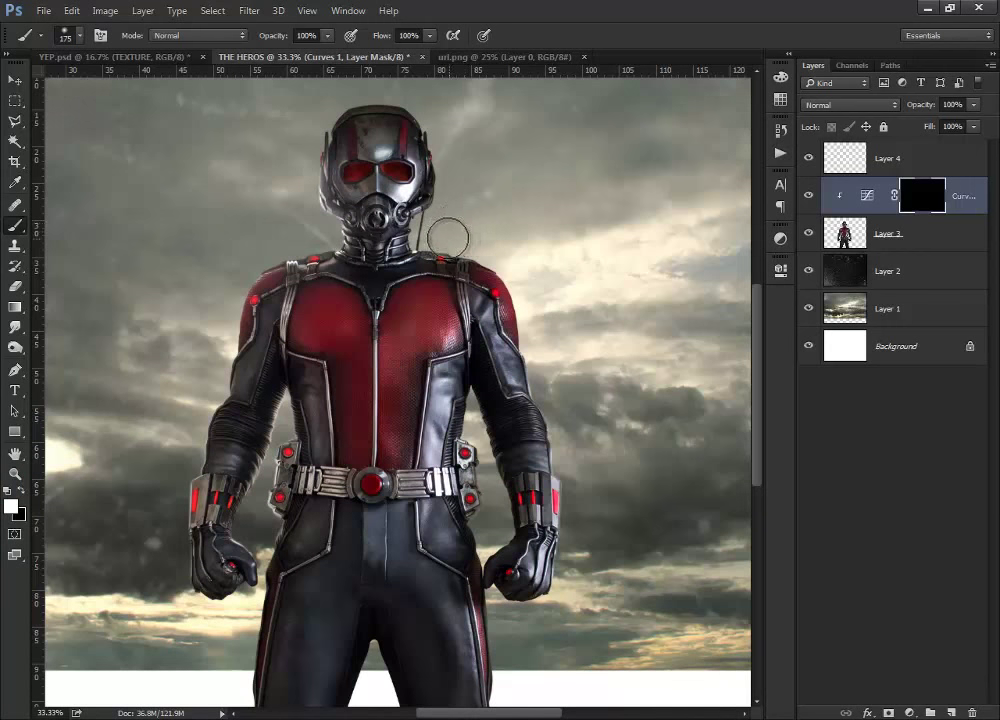
{"action": "mouse_move", "coordinate": [446, 231]}
{"action": "left_mouse_down"}
{"action": "mouse_move", "coordinate": [420, 231]}
{"action": "mouse_move", "coordinate": [400, 246]}
{"action": "left_mouse_up"}
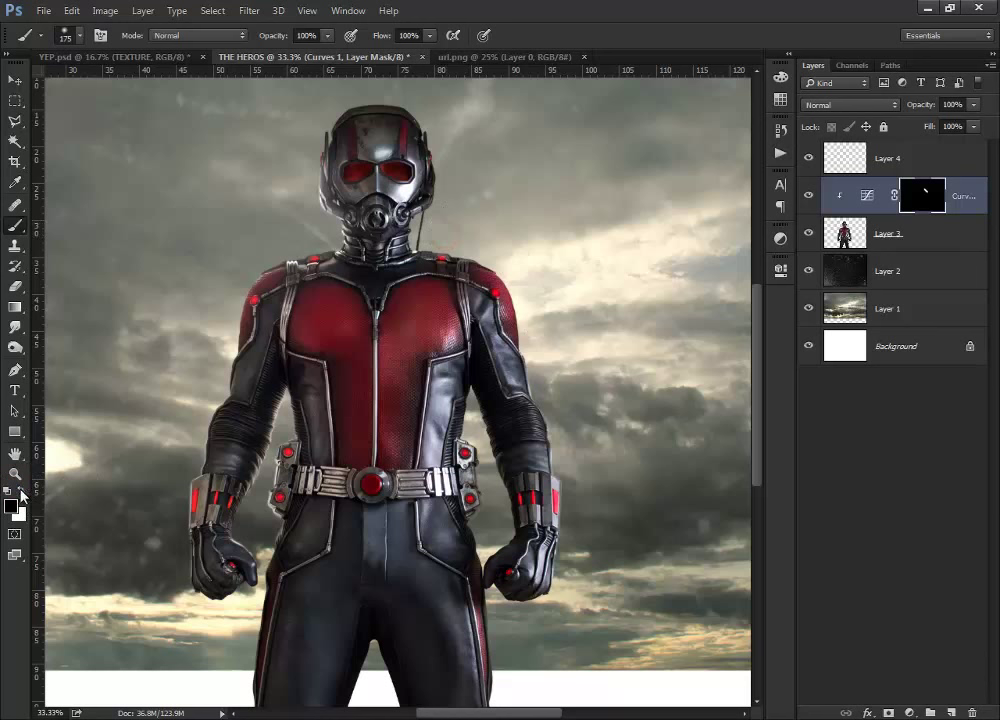
{"action": "left_click", "coordinate": [22, 491]}
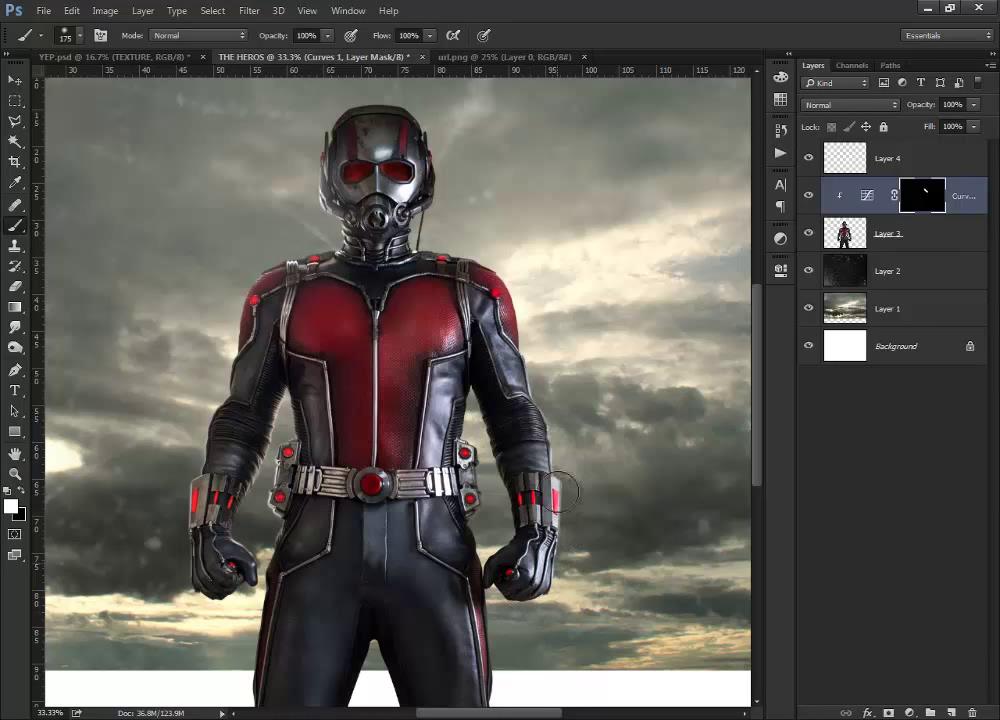
- Paint the mask white along the right side, helmet, left shoulder, arm and fist
{"action": "left_click_drag", "start_coordinate": [441, 385], "coordinate": [324, 192]}
{"action": "mouse_move", "coordinate": [353, 144]}
{"action": "left_mouse_down"}
{"action": "mouse_move", "coordinate": [337, 180]}
{"action": "mouse_move", "coordinate": [444, 168]}
{"action": "mouse_move", "coordinate": [335, 233]}
{"action": "left_mouse_up"}
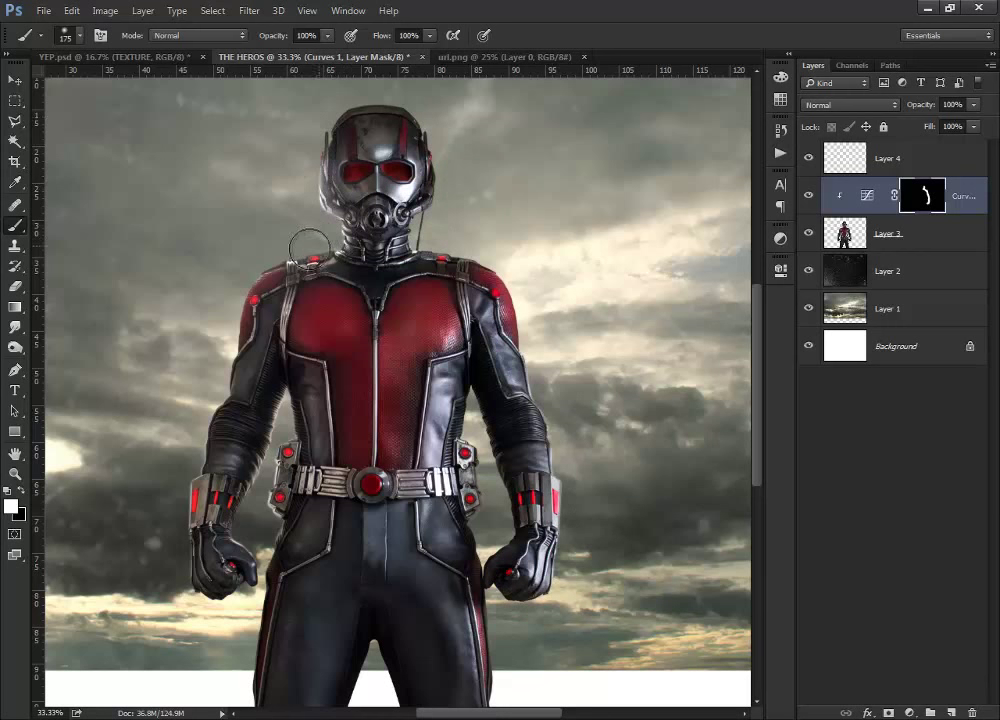
{"action": "left_click_drag", "start_coordinate": [255, 190], "coordinate": [186, 235]}
{"action": "left_click_drag", "start_coordinate": [344, 271], "coordinate": [460, 195]}
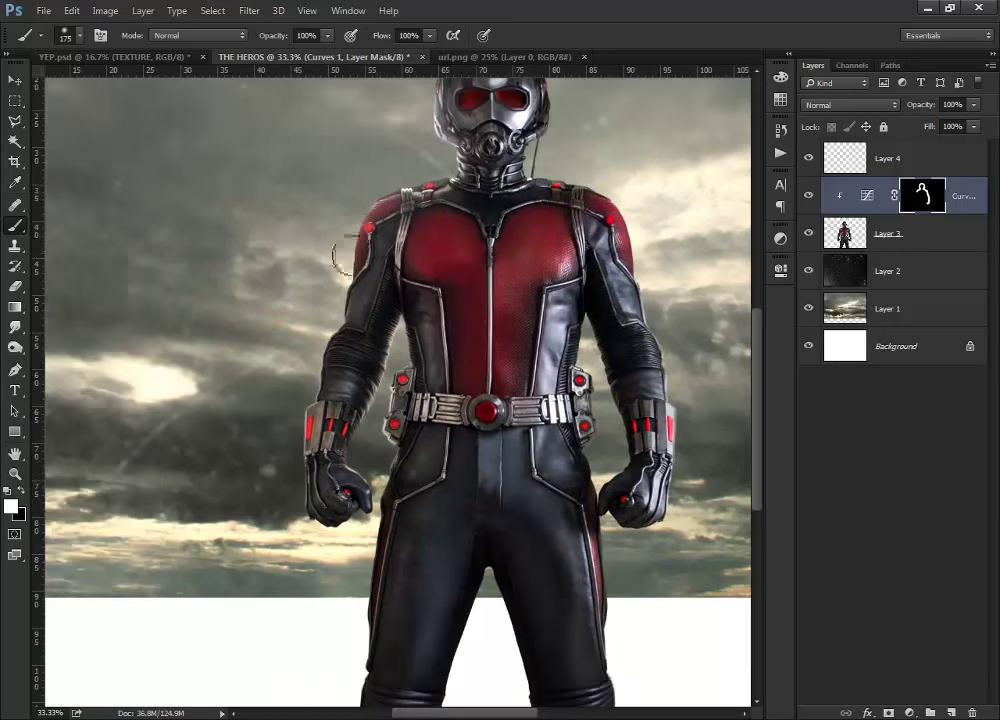
{"action": "left_click_drag", "start_coordinate": [336, 296], "coordinate": [305, 400]}
{"action": "key", "text": "bracketleft"}
{"action": "key", "text": "bracketleft"}
{"action": "key", "text": "bracketleft"}
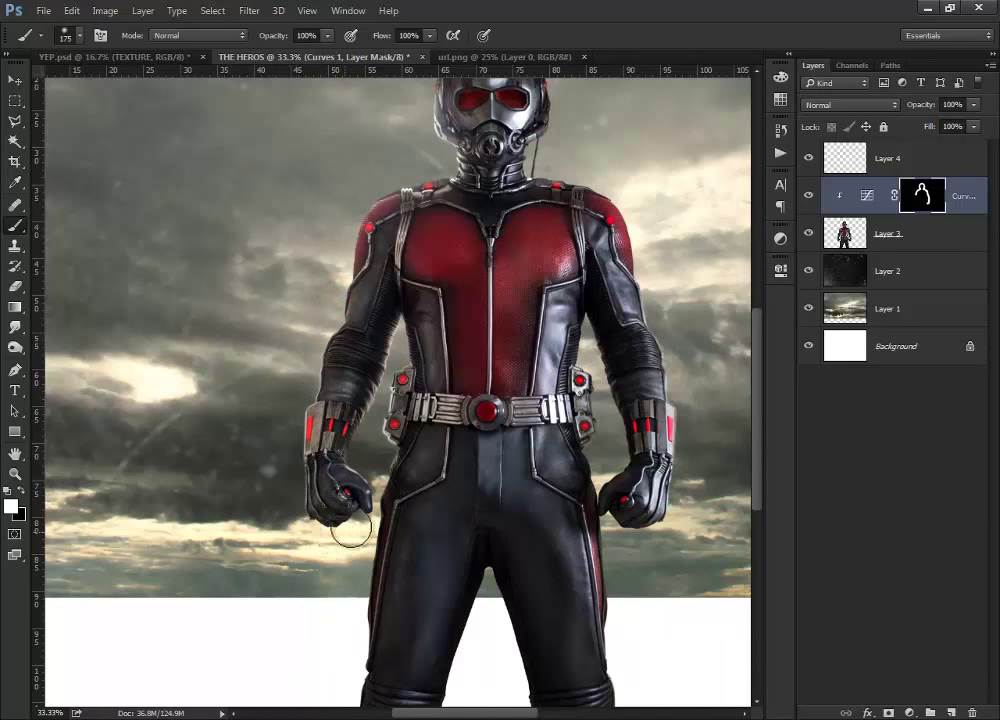
{"action": "left_click_drag", "start_coordinate": [337, 538], "coordinate": [355, 459]}
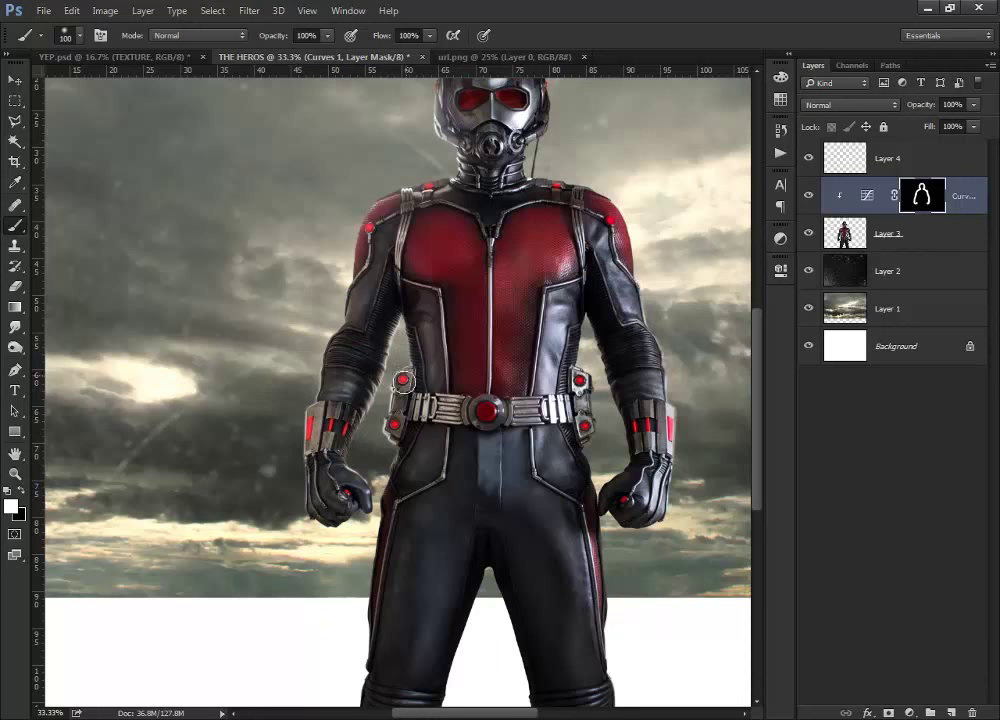
- Pan over the legs and back to the torso, touching up the mask
{"action": "scroll", "coordinate": [371, 562], "scroll_direction": "down", "scroll_amount": 3}
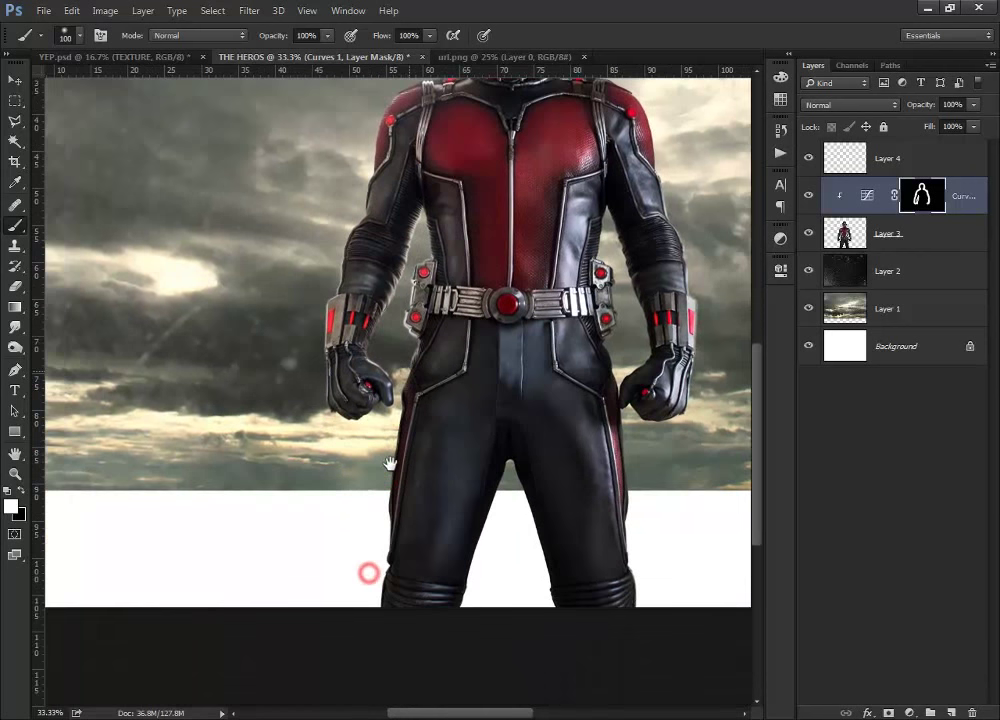
{"action": "scroll", "coordinate": [368, 573], "scroll_direction": "down", "scroll_amount": 3}
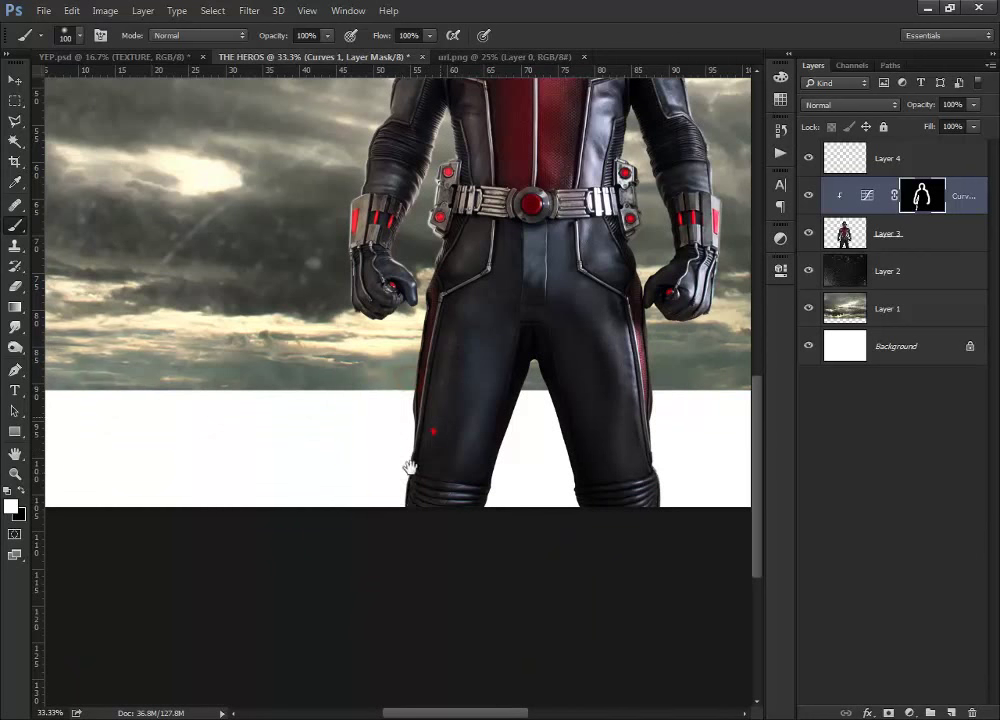
{"action": "left_click_drag", "start_coordinate": [410, 467], "coordinate": [323, 564]}
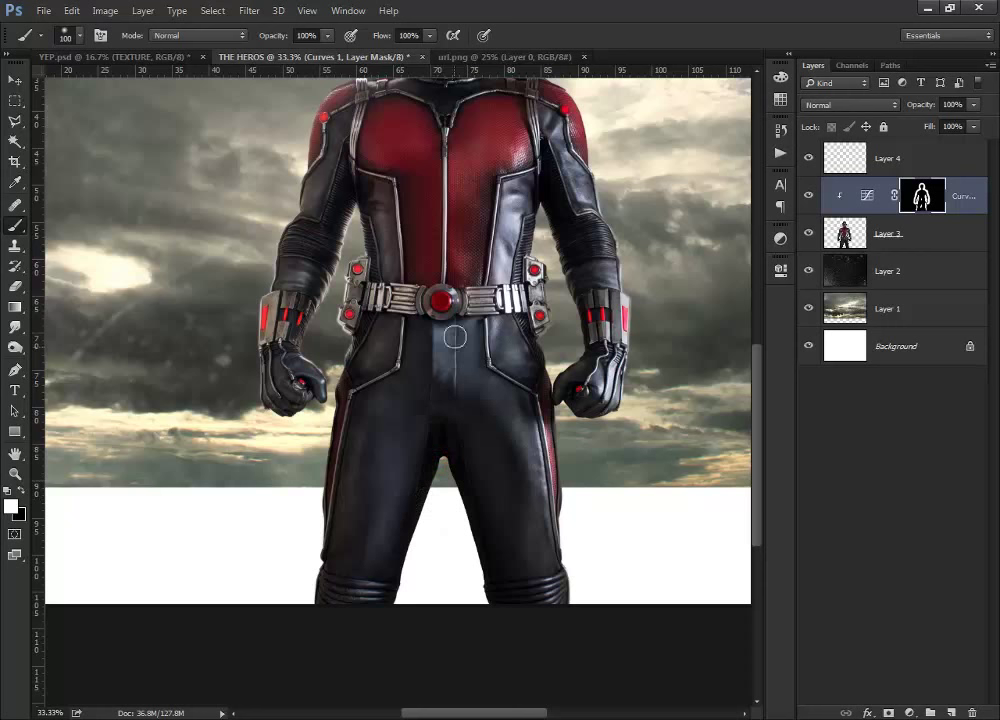
{"action": "left_click_drag", "start_coordinate": [445, 335], "coordinate": [441, 545]}
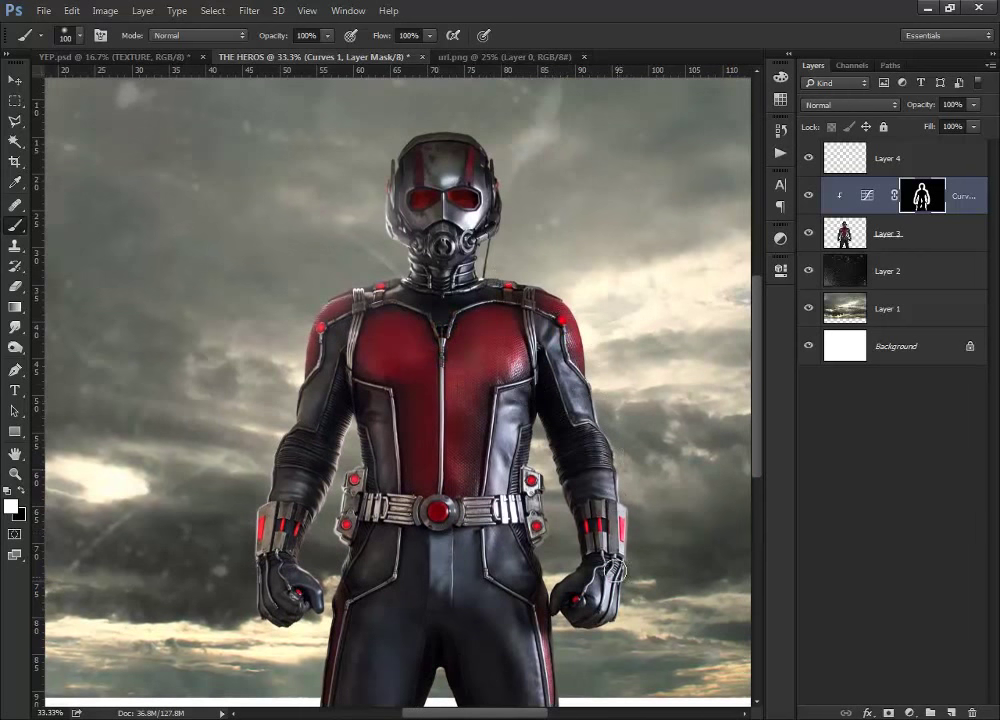
{"action": "left_click", "coordinate": [552, 428]}
{"action": "left_click", "coordinate": [338, 298]}
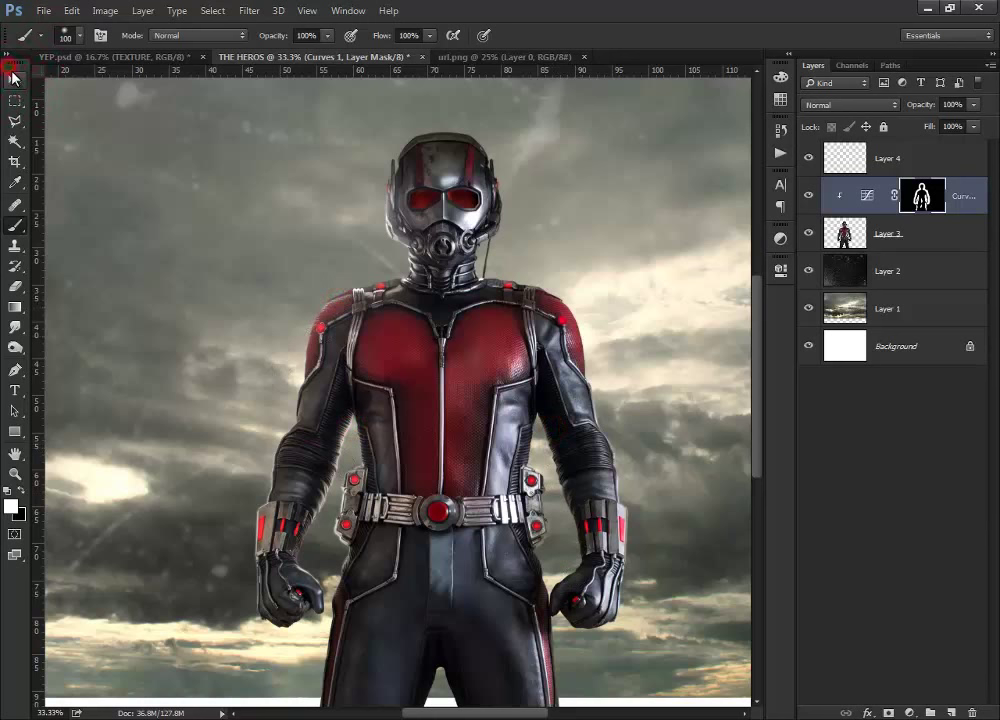
- Compare the Curves effect, keep orange-yellow, and clip Layer 4 to the hero
{"action": "left_click", "coordinate": [13, 75]}
{"action": "left_click", "coordinate": [811, 194]}
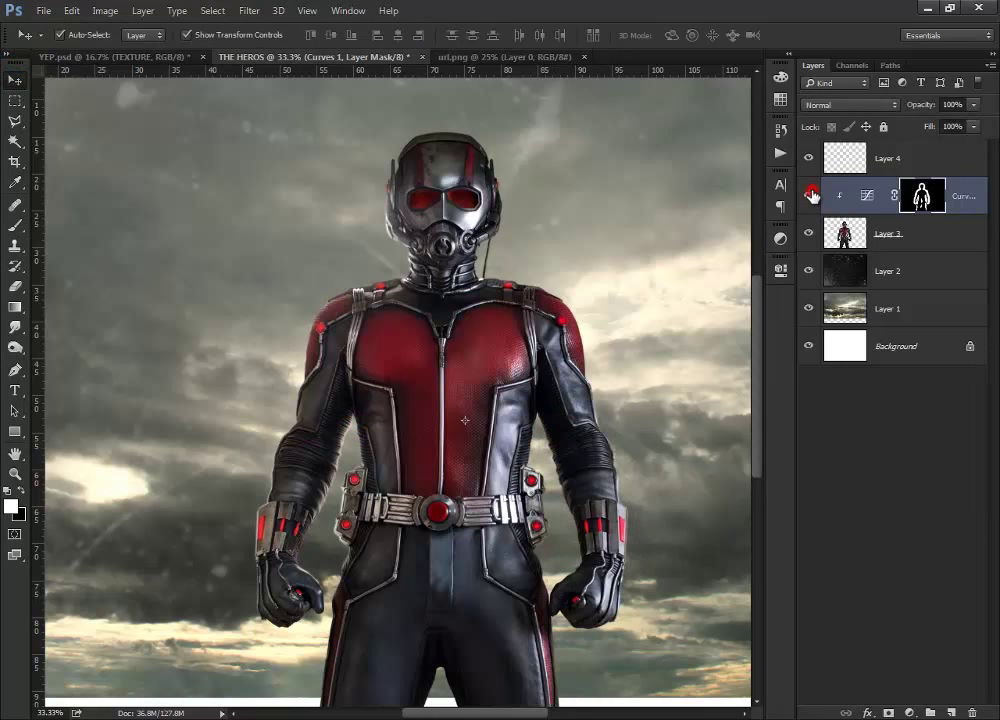
{"action": "left_click", "coordinate": [888, 158]}
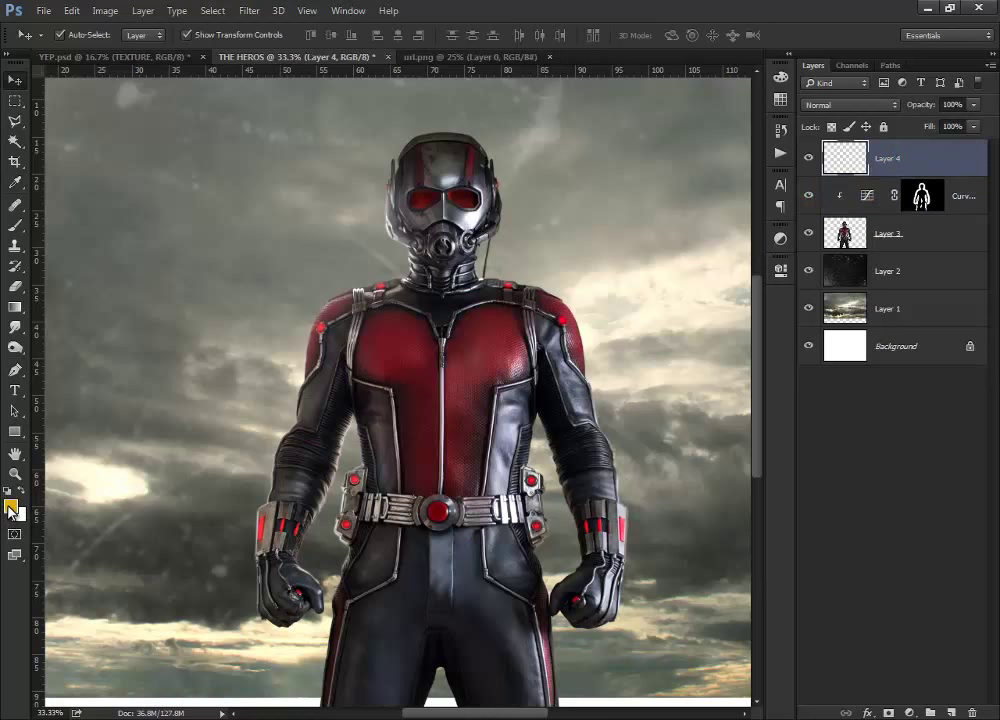
{"action": "left_click", "coordinate": [10, 507]}
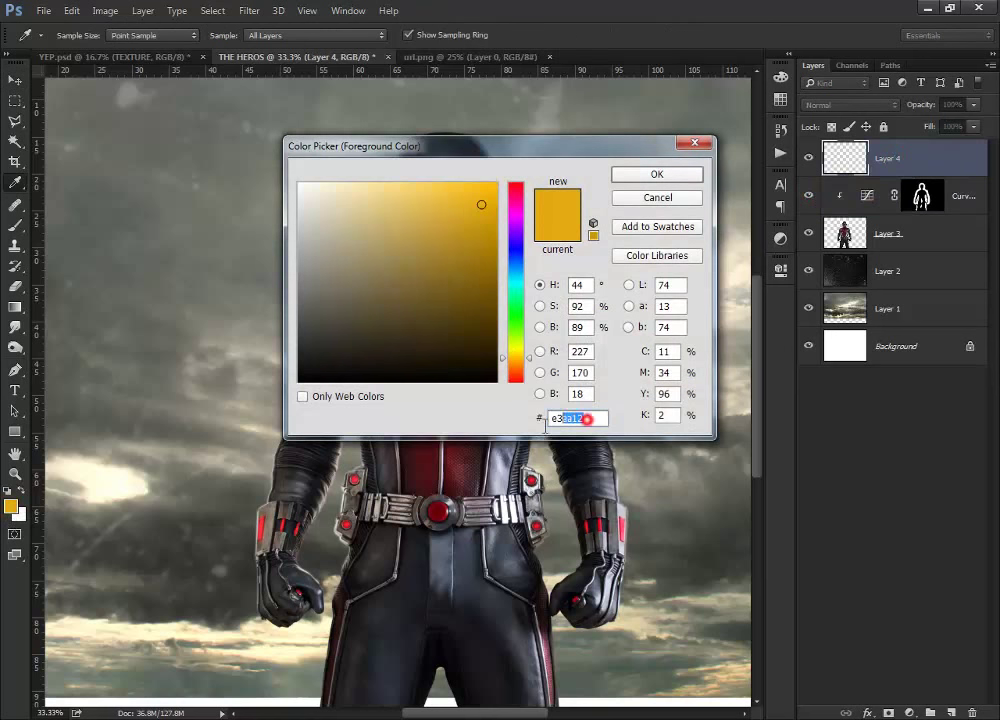
{"action": "left_click", "coordinate": [652, 176]}
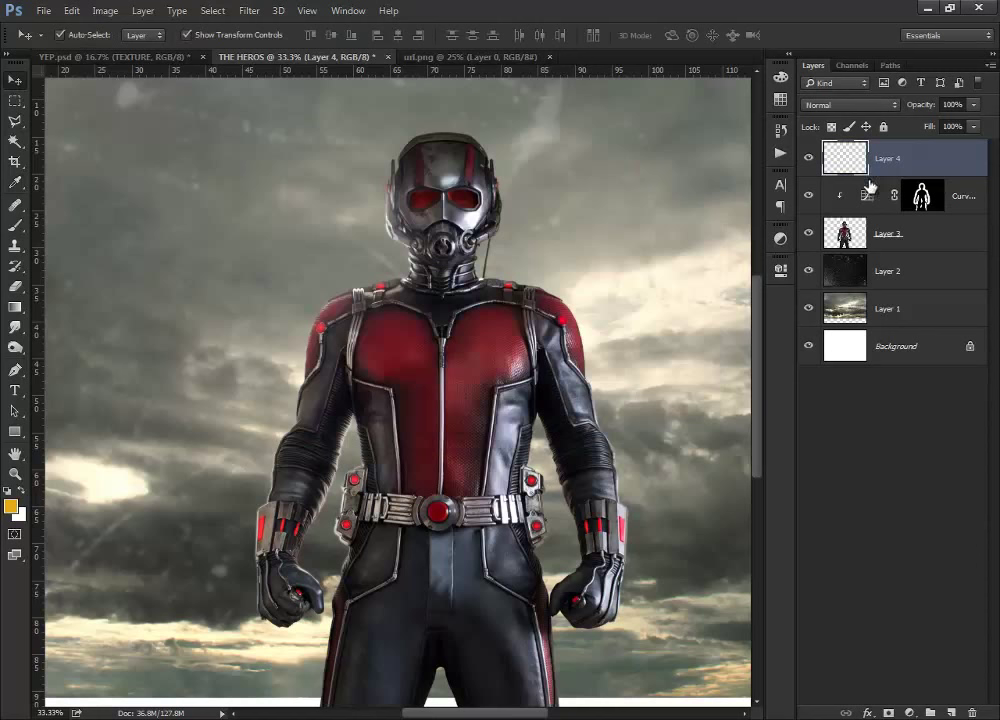
{"action": "left_click", "coordinate": [869, 176], "text": "alt"}
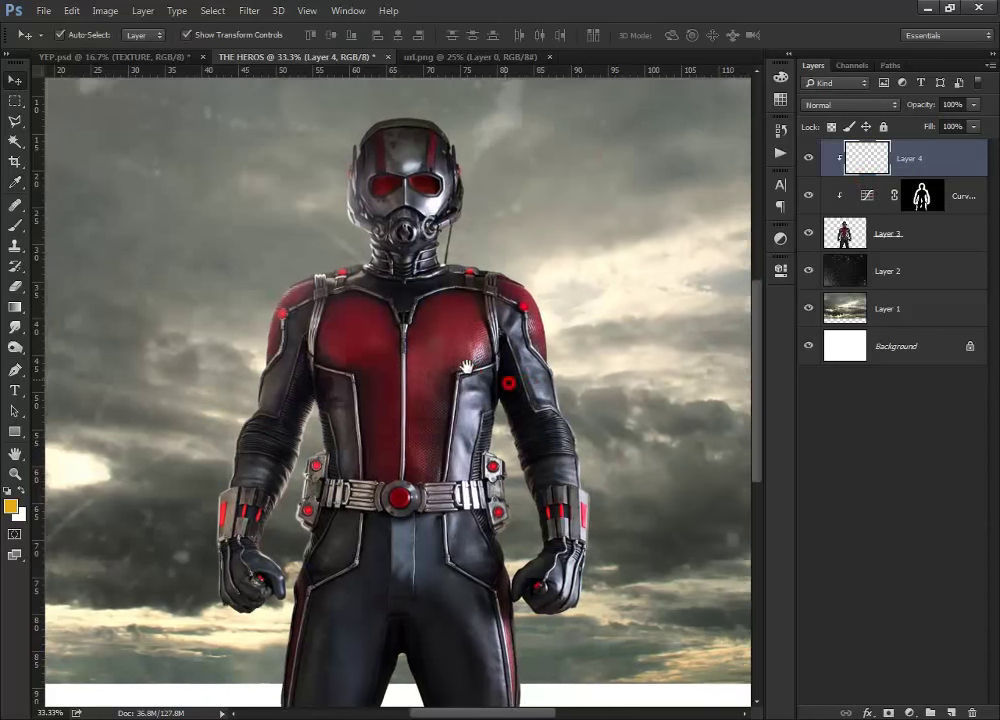
- Paint orange-yellow glow on the right shoulder, right arm, left glove and left torso edge
{"action": "mouse_move", "coordinate": [498, 366]}
{"action": "left_mouse_down"}
{"action": "mouse_move", "coordinate": [451, 319]}
{"action": "mouse_move", "coordinate": [437, 375]}
{"action": "left_mouse_up"}
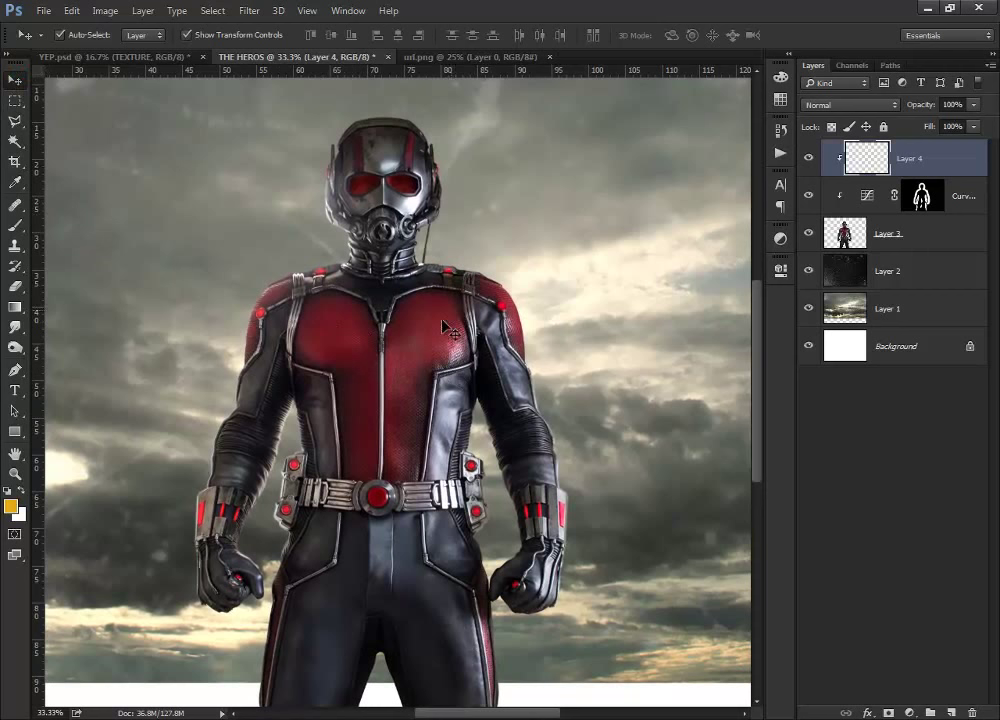
{"action": "left_click_drag", "start_coordinate": [443, 323], "coordinate": [469, 297]}
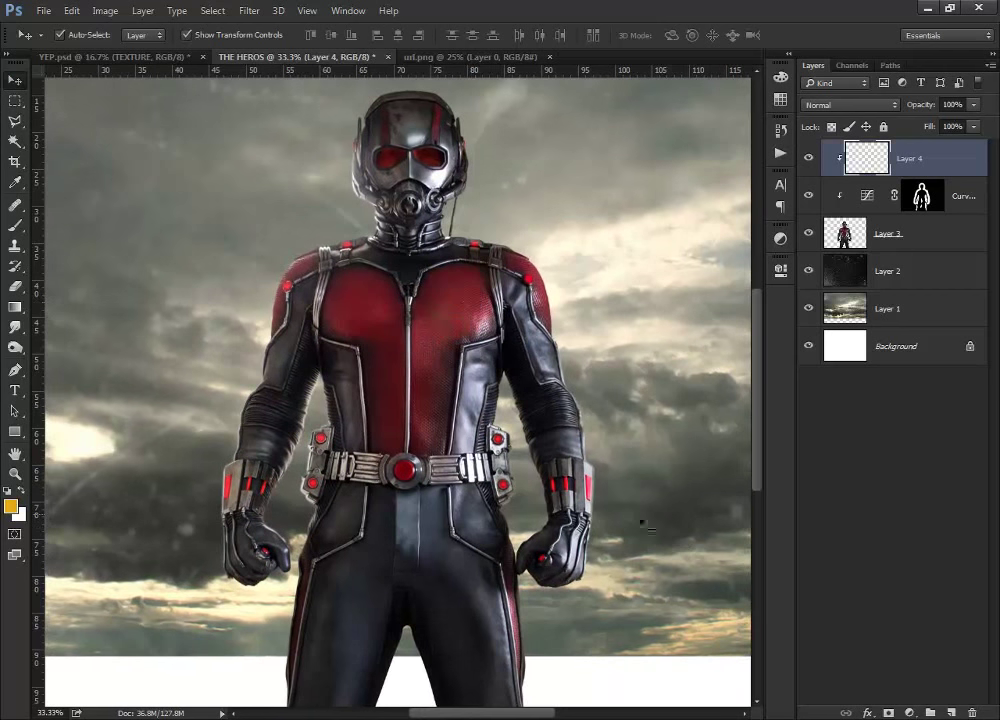
{"action": "key", "text": "b"}
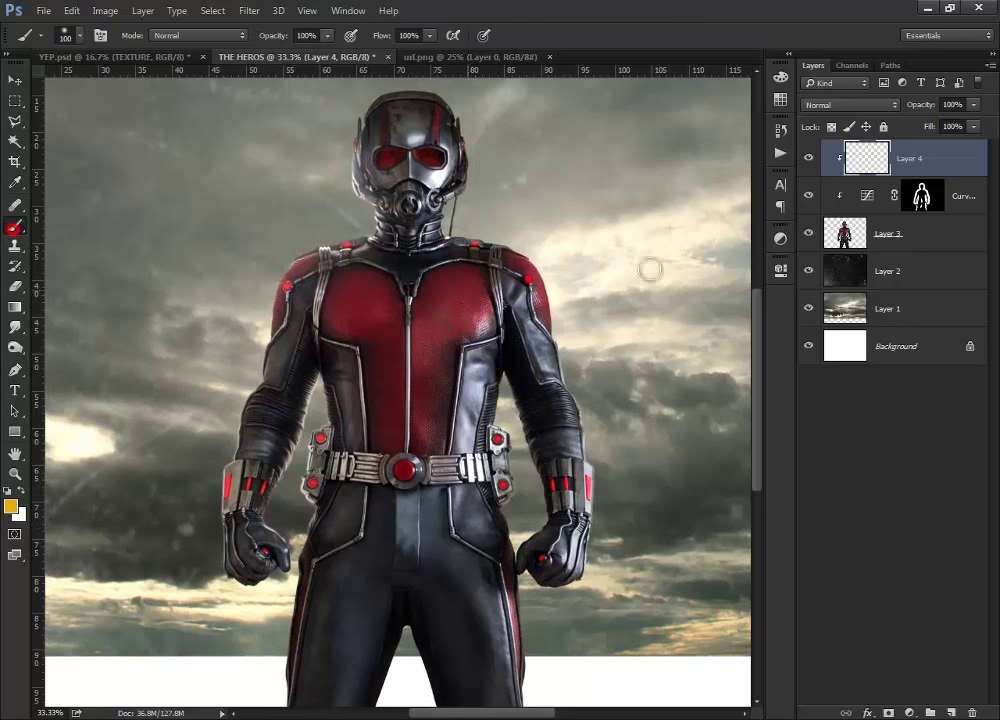
{"action": "left_click_drag", "start_coordinate": [492, 223], "coordinate": [505, 226]}
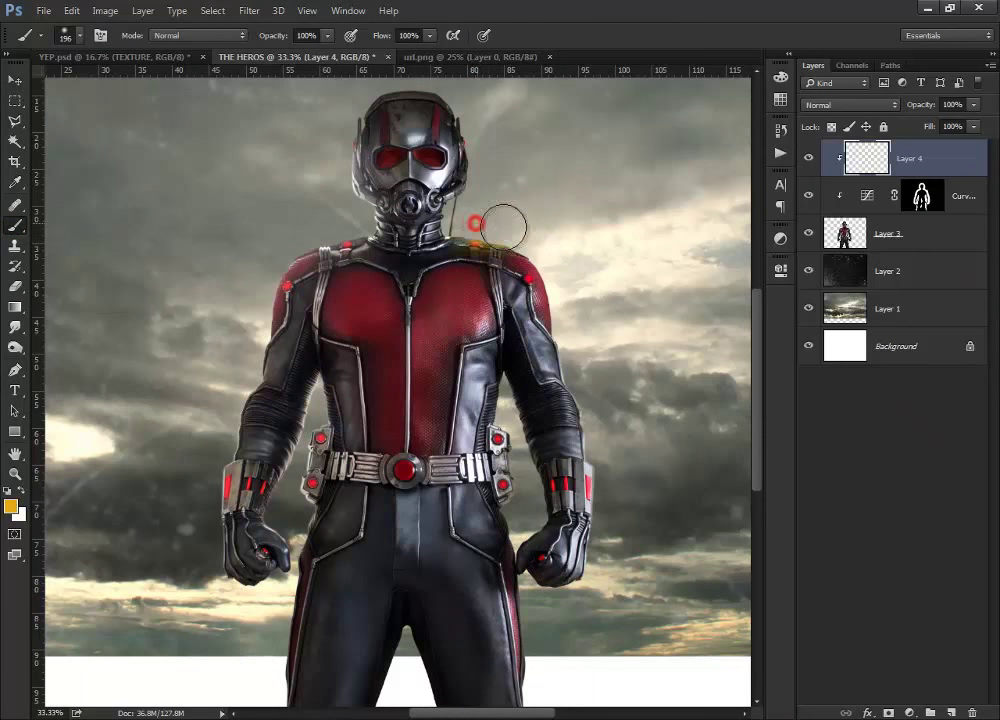
{"action": "mouse_move", "coordinate": [580, 330]}
{"action": "left_mouse_down"}
{"action": "mouse_move", "coordinate": [611, 548]}
{"action": "mouse_move", "coordinate": [592, 597]}
{"action": "left_mouse_up"}
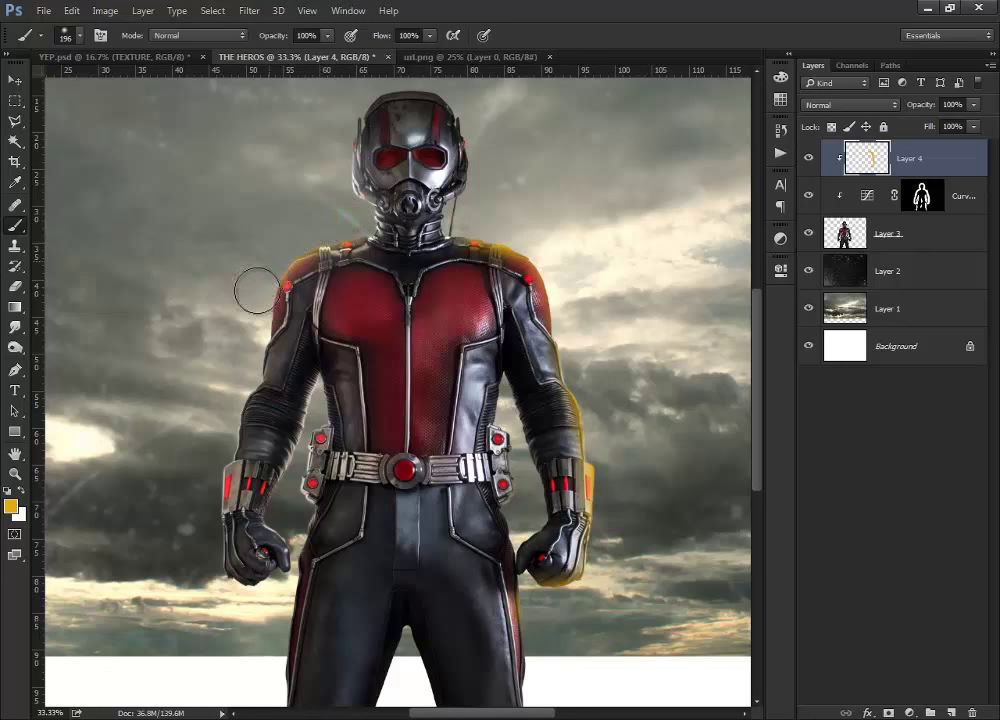
{"action": "left_click_drag", "start_coordinate": [242, 372], "coordinate": [331, 251]}
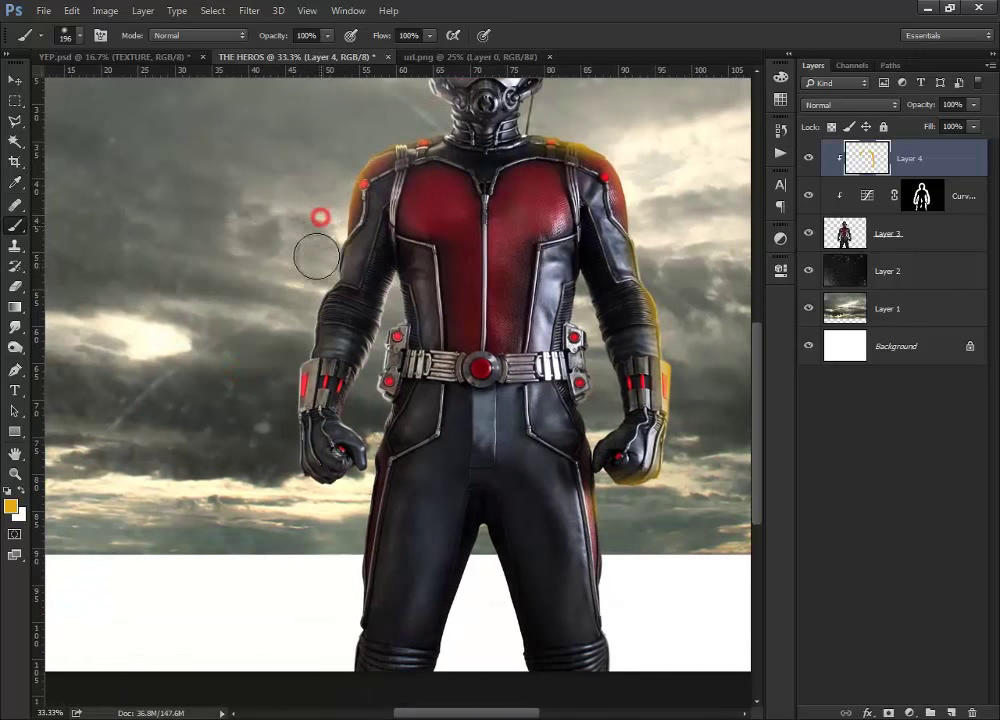
{"action": "mouse_move", "coordinate": [275, 428]}
{"action": "left_mouse_down"}
{"action": "mouse_move", "coordinate": [290, 491]}
{"action": "mouse_move", "coordinate": [335, 509]}
{"action": "mouse_move", "coordinate": [341, 498]}
{"action": "left_mouse_up"}
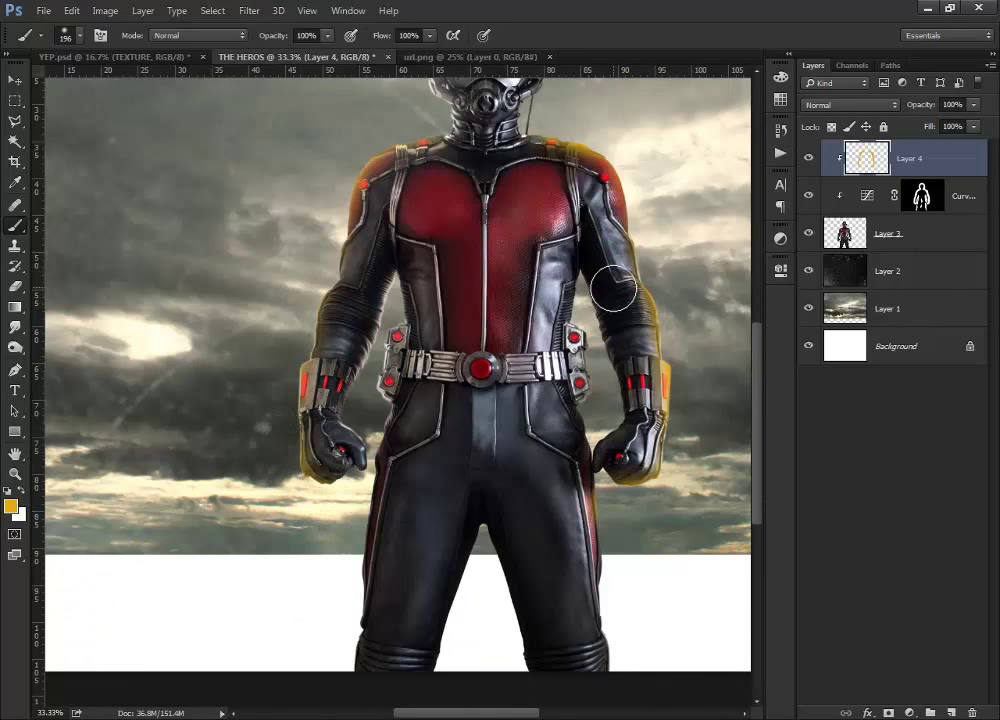
{"action": "key", "text": "bracketleft"}
{"action": "key", "text": "bracketleft"}
{"action": "key", "text": "bracketleft"}
{"action": "left_click_drag", "start_coordinate": [577, 292], "coordinate": [599, 375]}
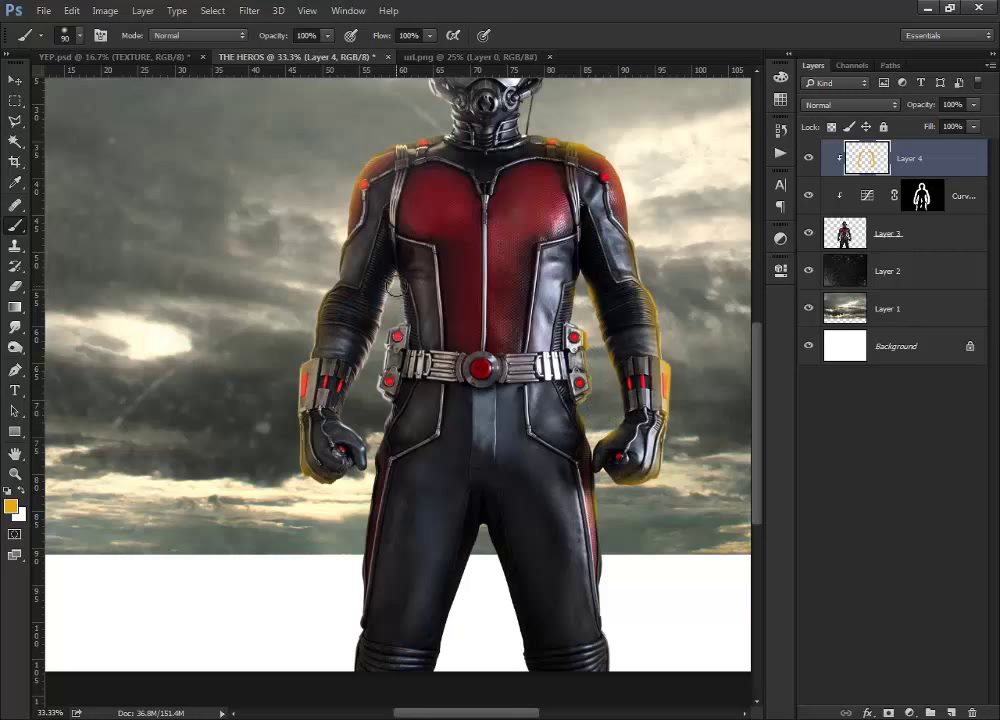
{"action": "left_click_drag", "start_coordinate": [395, 287], "coordinate": [388, 345]}
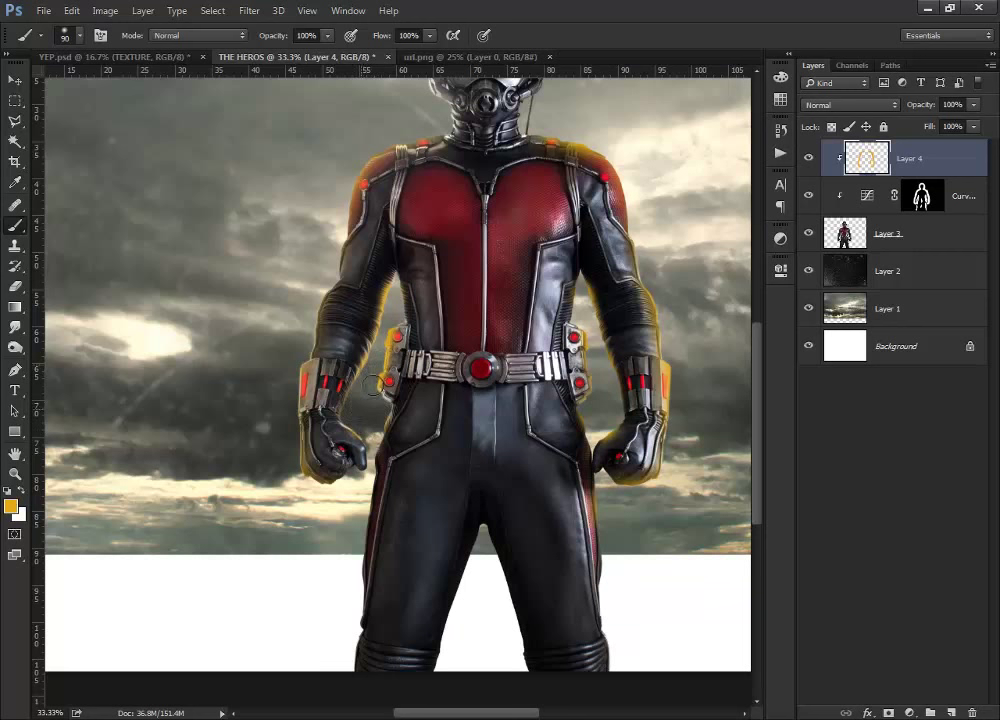
- Reframe the whole figure and paint glow along the helmet's top with a 175 brush
{"action": "left_click_drag", "start_coordinate": [336, 393], "coordinate": [271, 443]}
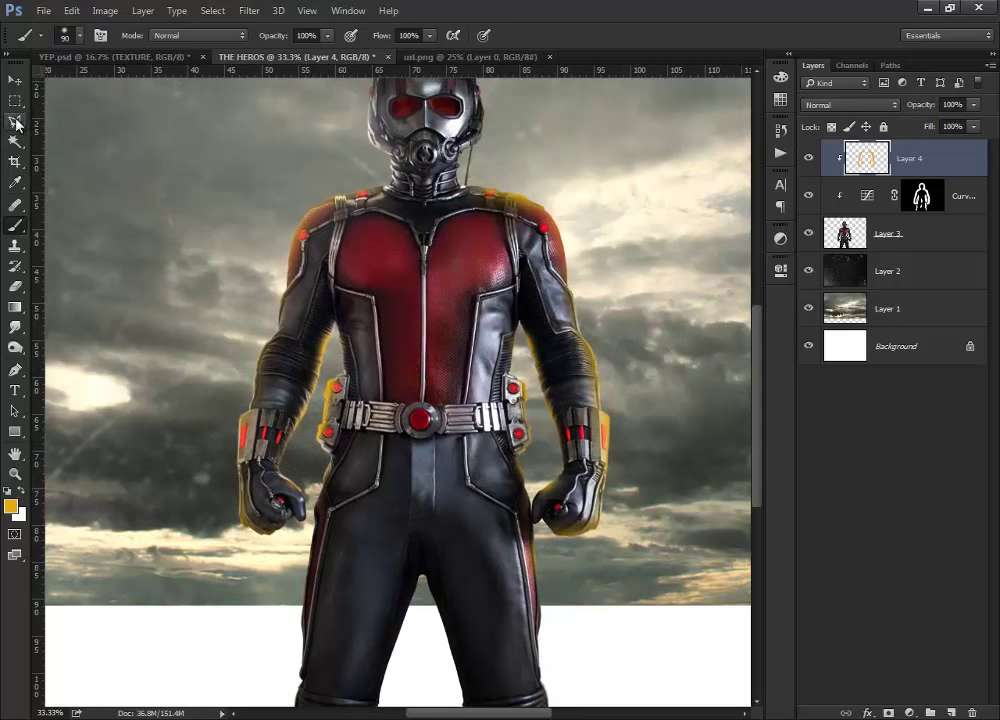
{"action": "left_click", "coordinate": [14, 78]}
{"action": "left_click_drag", "start_coordinate": [458, 440], "coordinate": [463, 410]}
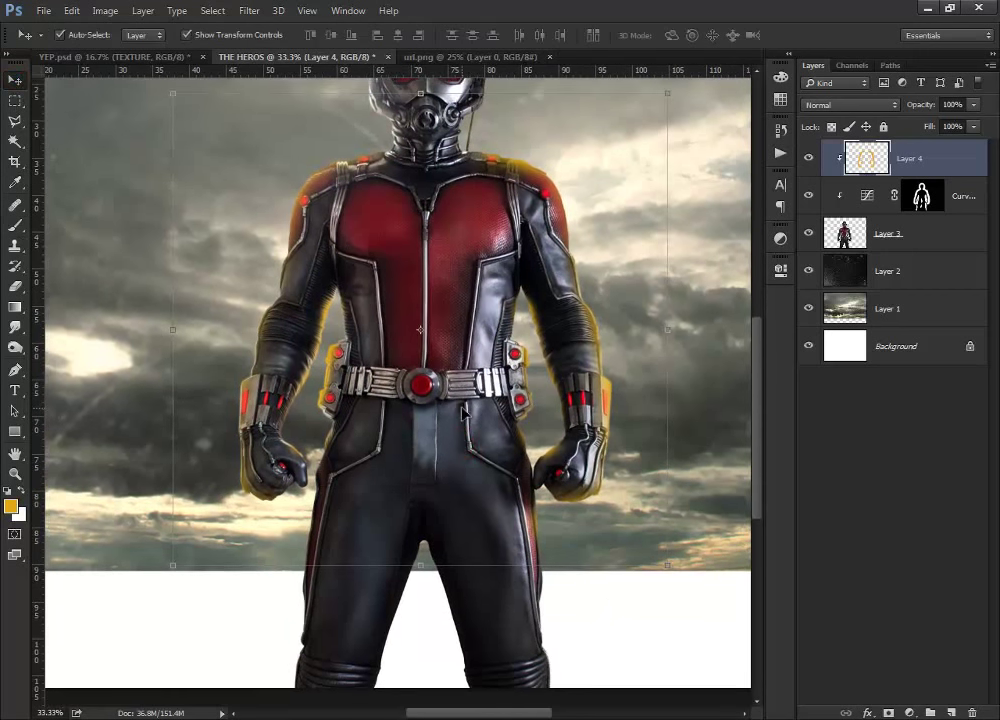
{"action": "scroll", "coordinate": [461, 410], "scroll_direction": "up", "scroll_amount": 3}
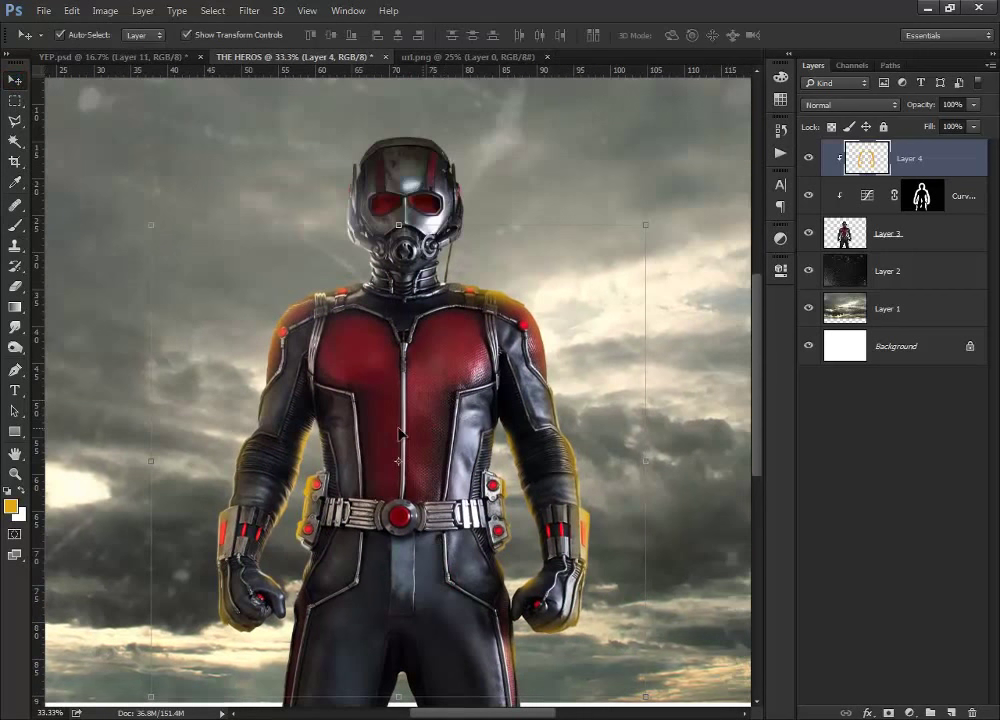
{"action": "left_click_drag", "start_coordinate": [395, 468], "coordinate": [389, 452]}
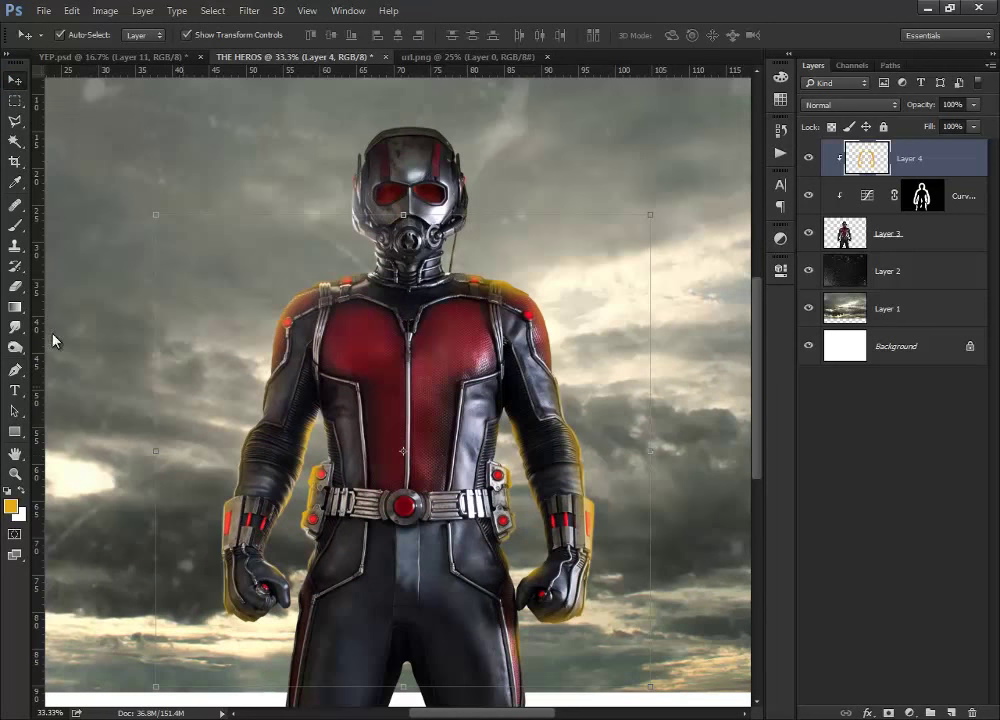
{"action": "left_click", "coordinate": [14, 227]}
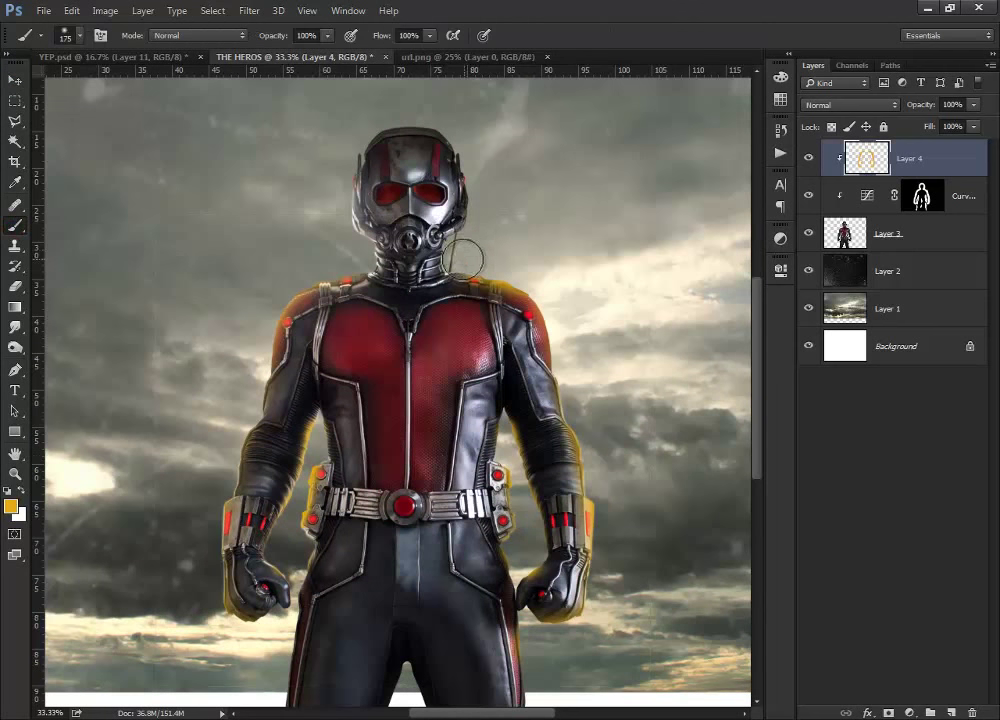
{"action": "key", "text": "bracketright"}
{"action": "key", "text": "bracketright"}
{"action": "key", "text": "bracketright"}
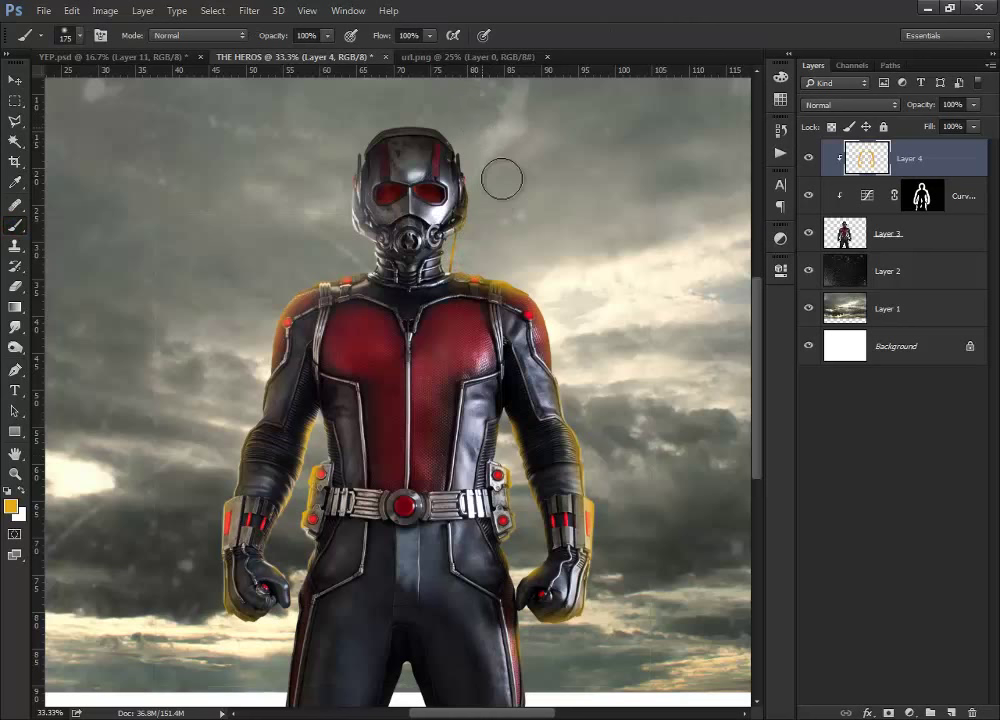
{"action": "left_click", "coordinate": [350, 257]}
{"action": "left_click_drag", "start_coordinate": [350, 257], "coordinate": [557, 222]}
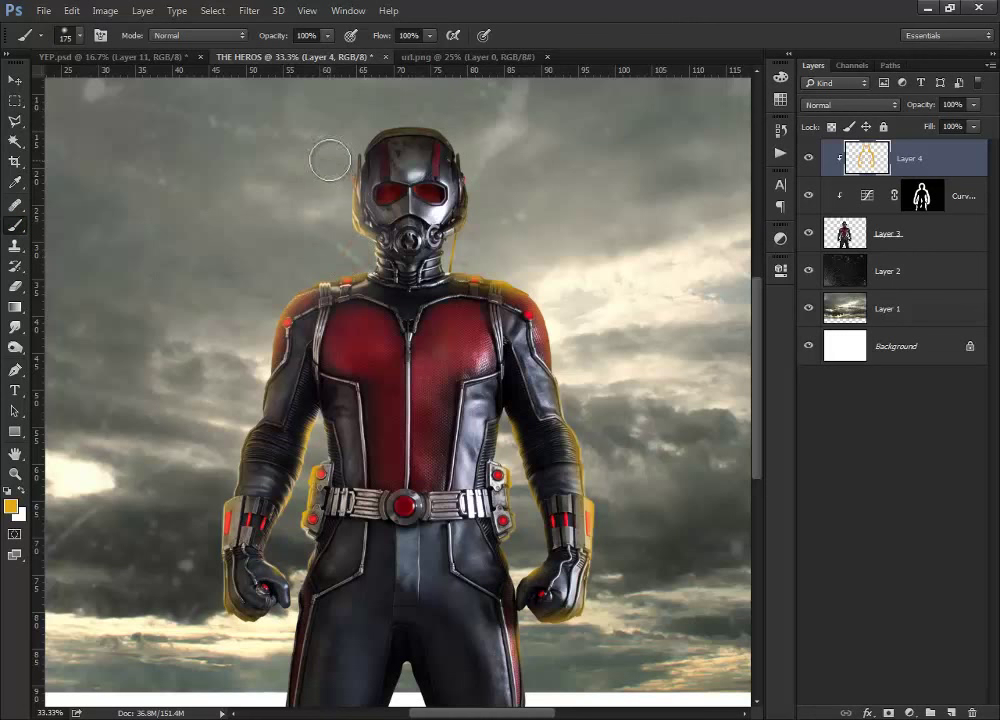
- Set Layer 4 to Linear Dodge (Add) at 61% opacity and zoom out to 25%
{"action": "left_click", "coordinate": [863, 106]}
{"action": "left_click", "coordinate": [868, 231]}
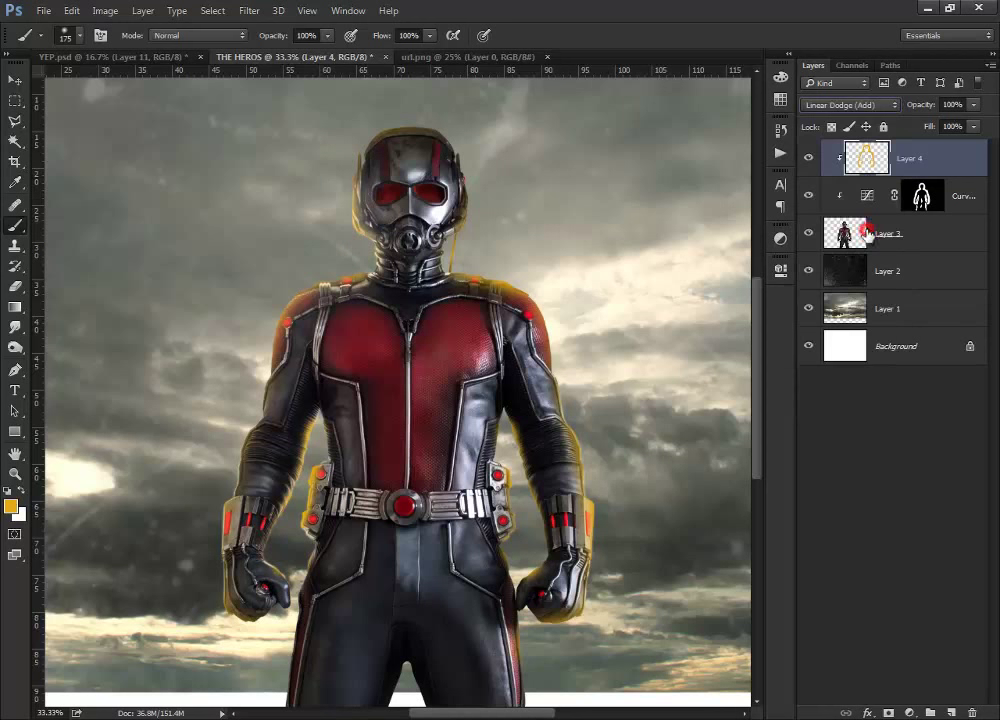
{"action": "left_click", "coordinate": [973, 105]}
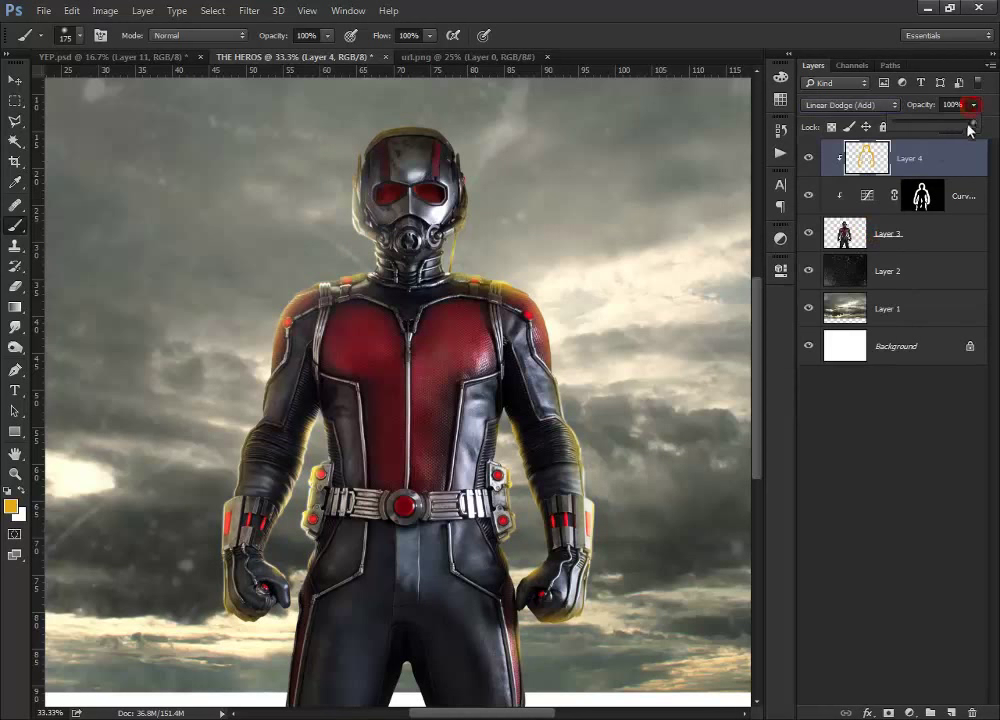
{"action": "left_click_drag", "start_coordinate": [939, 127], "coordinate": [938, 127]}
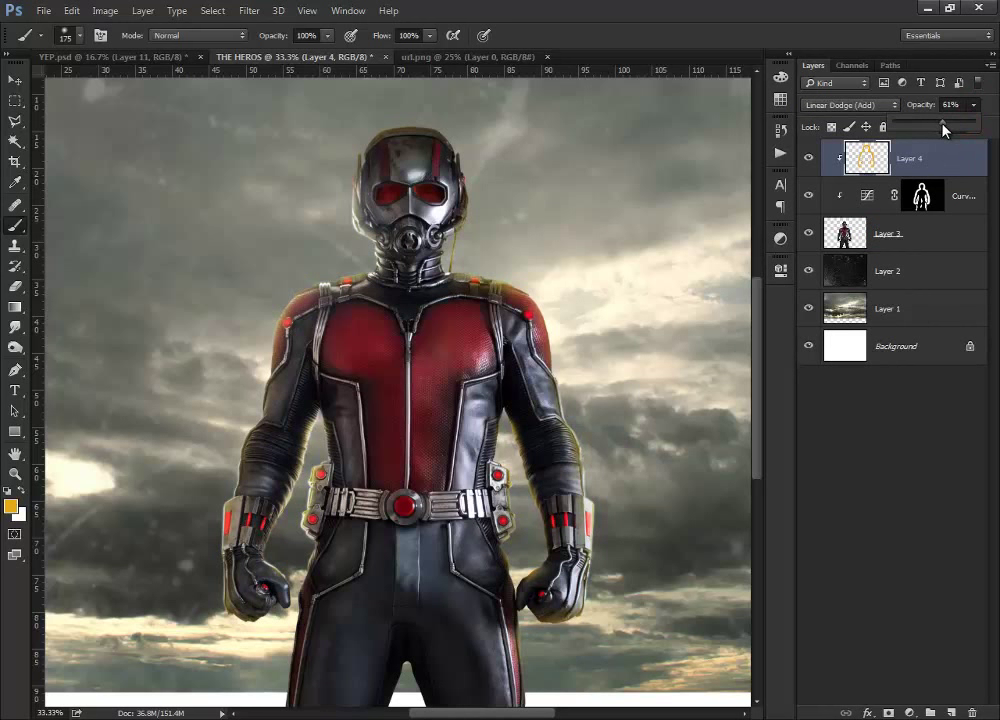
{"action": "left_click", "coordinate": [849, 23]}
{"action": "left_click", "coordinate": [808, 160]}
{"action": "key", "text": "ctrl+minus"}
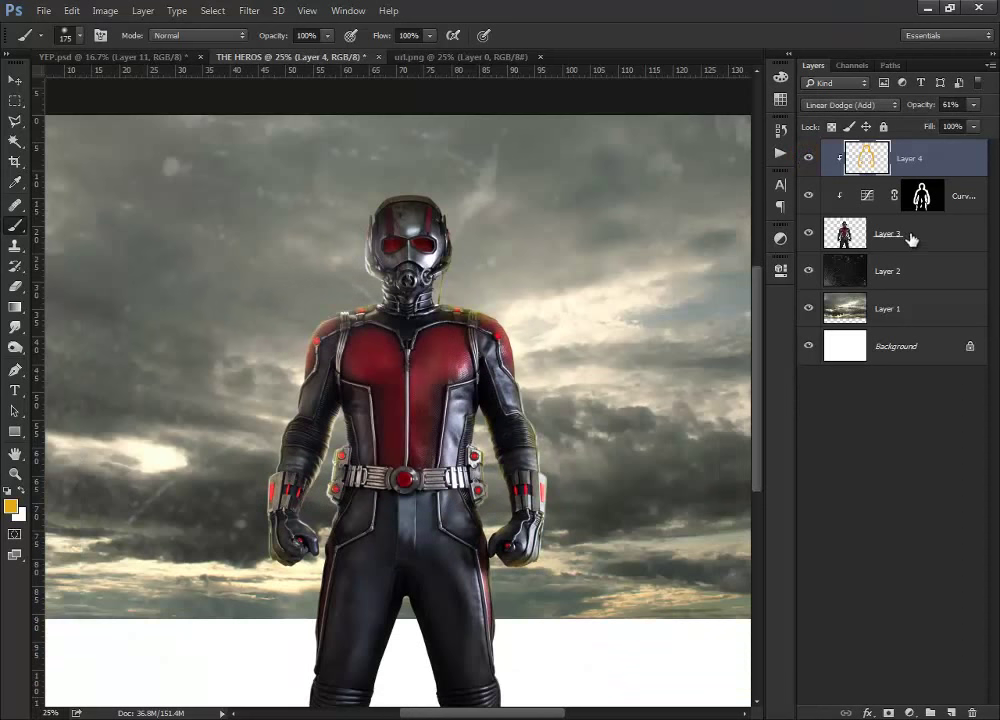
- Group Layers 1 and 2 as 'bg' and colour-code the group violet
{"action": "left_click", "coordinate": [911, 265]}
{"action": "left_click", "coordinate": [914, 304], "text": "shift"}
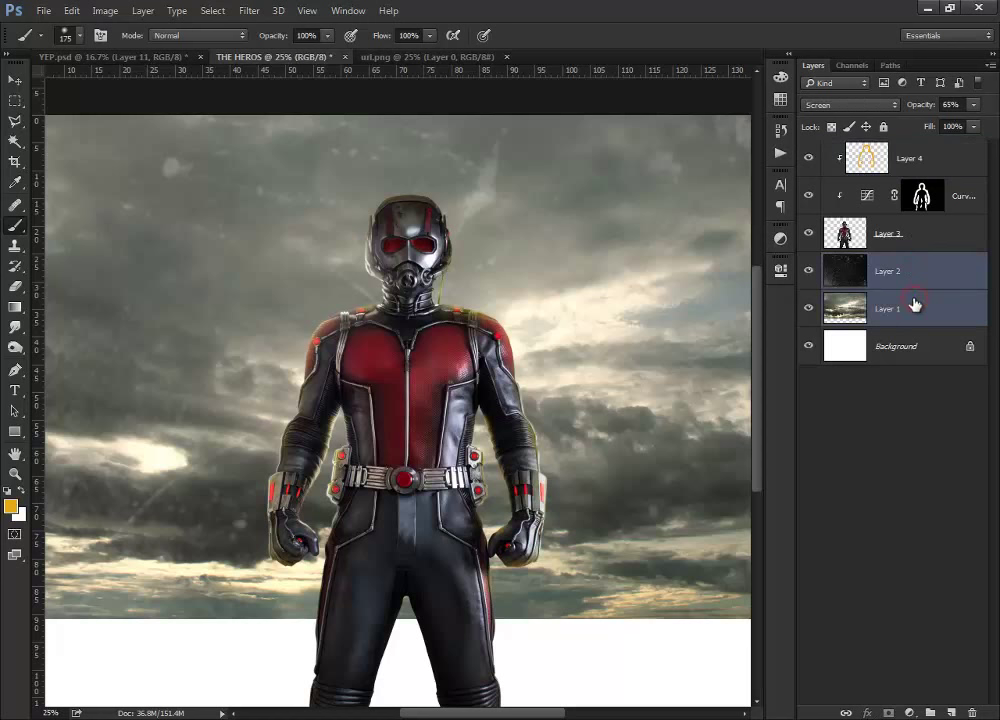
{"action": "key", "text": "ctrl+g"}
{"action": "double_click", "coordinate": [868, 261]}
{"action": "type", "text": "g"}
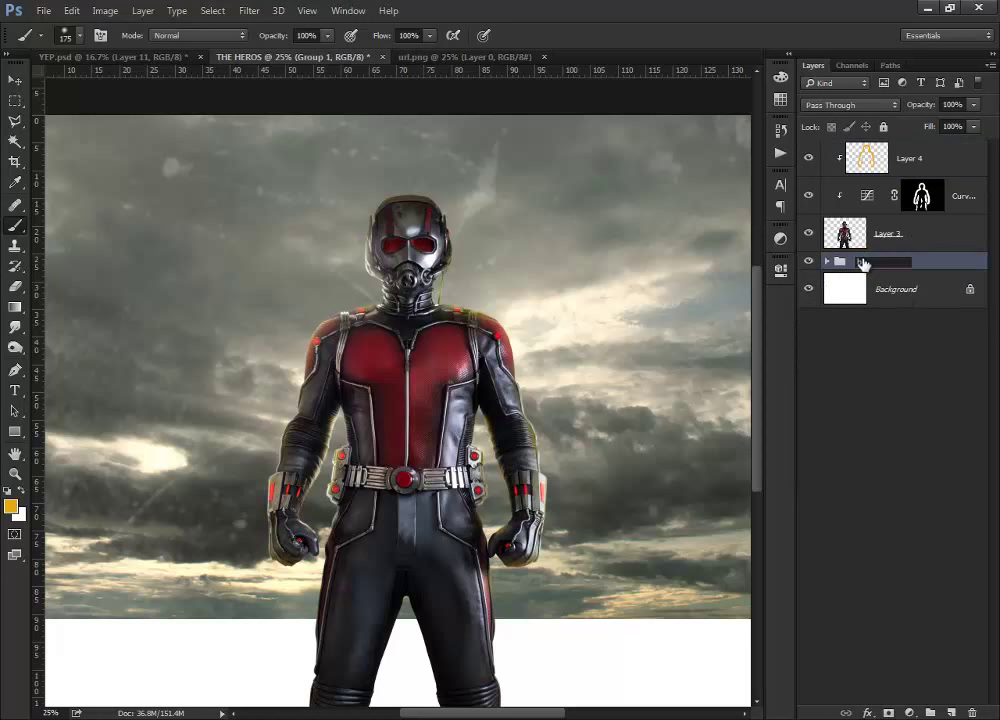
{"action": "key", "text": "Return"}
{"action": "right_click", "coordinate": [862, 261]}
{"action": "left_click", "coordinate": [729, 691]}
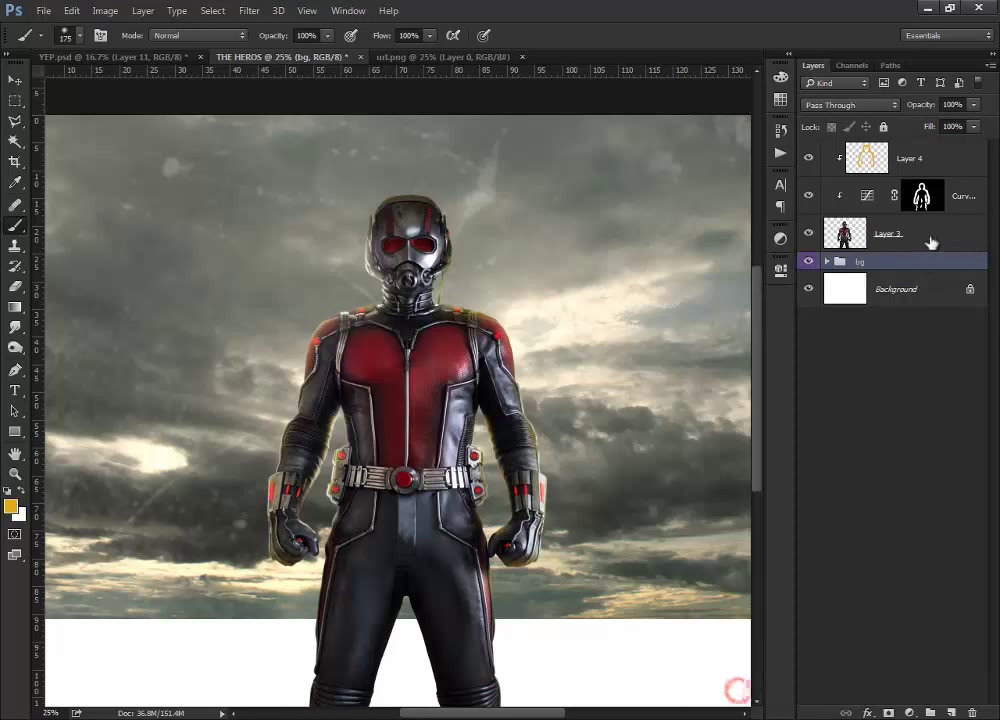
- Group Layer 3, Curves 1 and Layer 4 as blue 'ant man', then select bg
{"action": "left_click", "coordinate": [928, 233]}
{"action": "left_click", "coordinate": [960, 193], "text": "shift"}
{"action": "left_click", "coordinate": [955, 162], "text": "shift"}
{"action": "key", "text": "ctrl+g"}
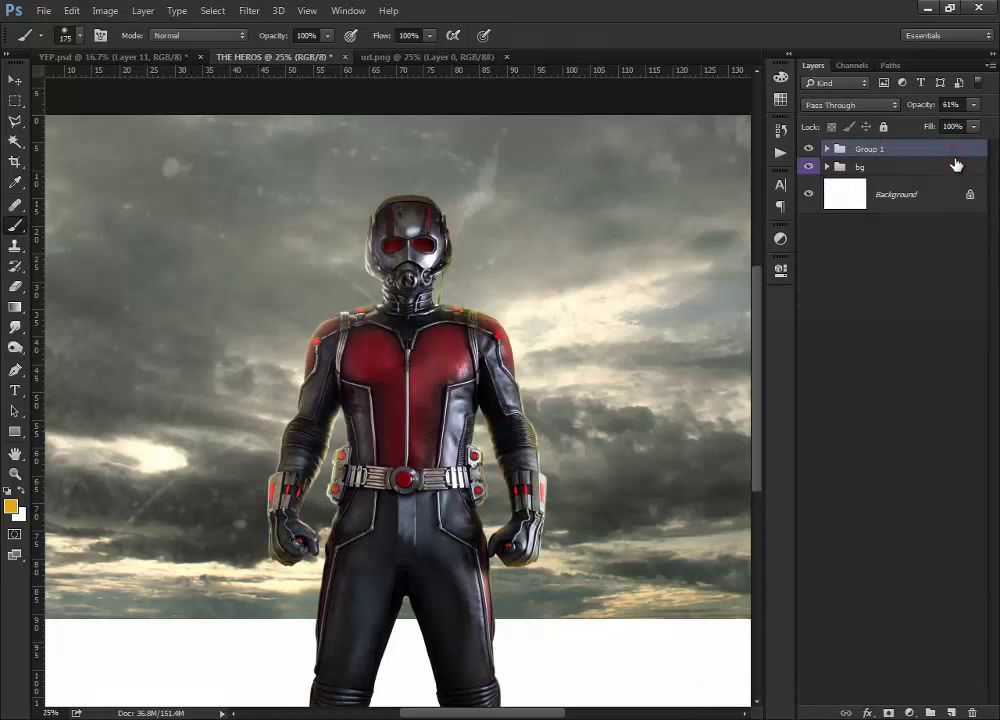
{"action": "double_click", "coordinate": [860, 148]}
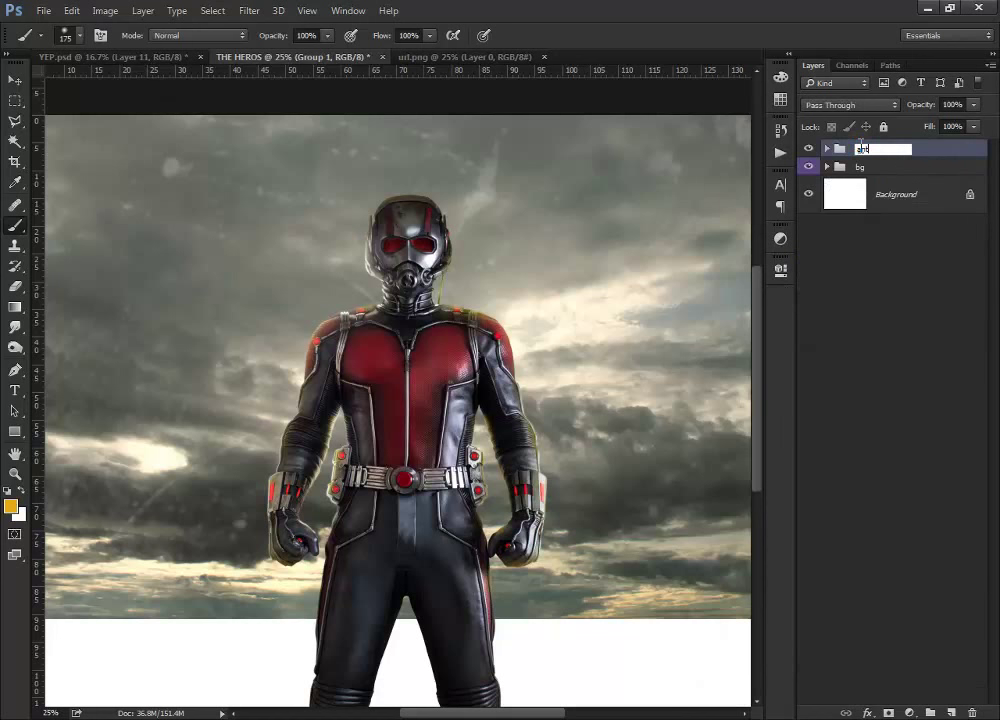
{"action": "type", "text": "ant man"}
{"action": "key", "text": "Return"}
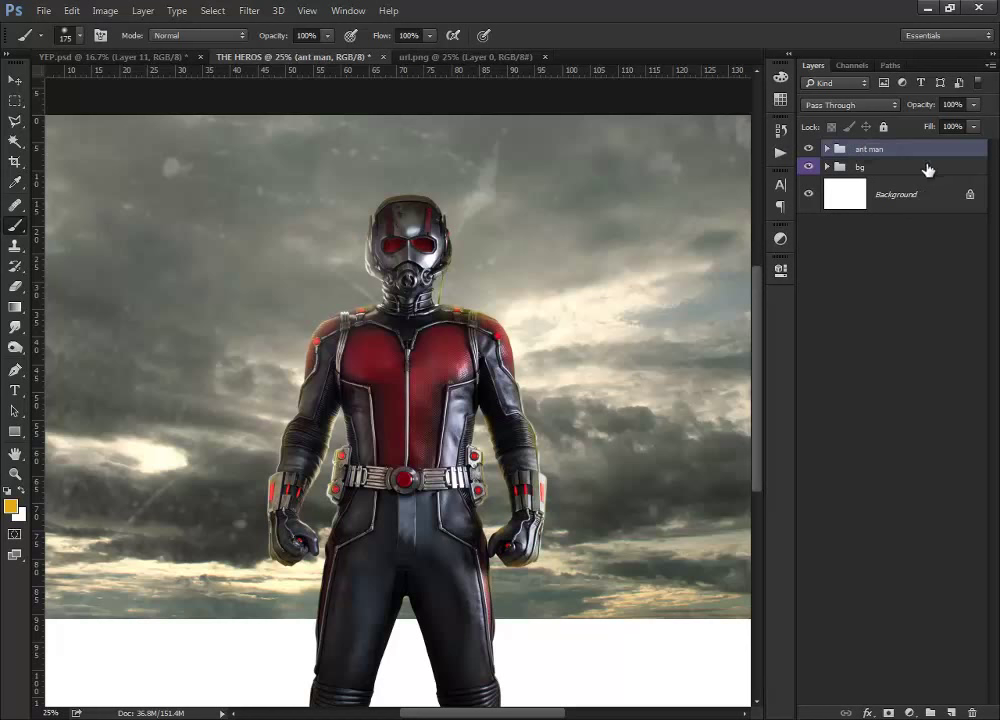
{"action": "right_click", "coordinate": [930, 148]}
{"action": "left_click", "coordinate": [870, 573]}
{"action": "left_click_drag", "start_coordinate": [513, 373], "coordinate": [533, 303]}
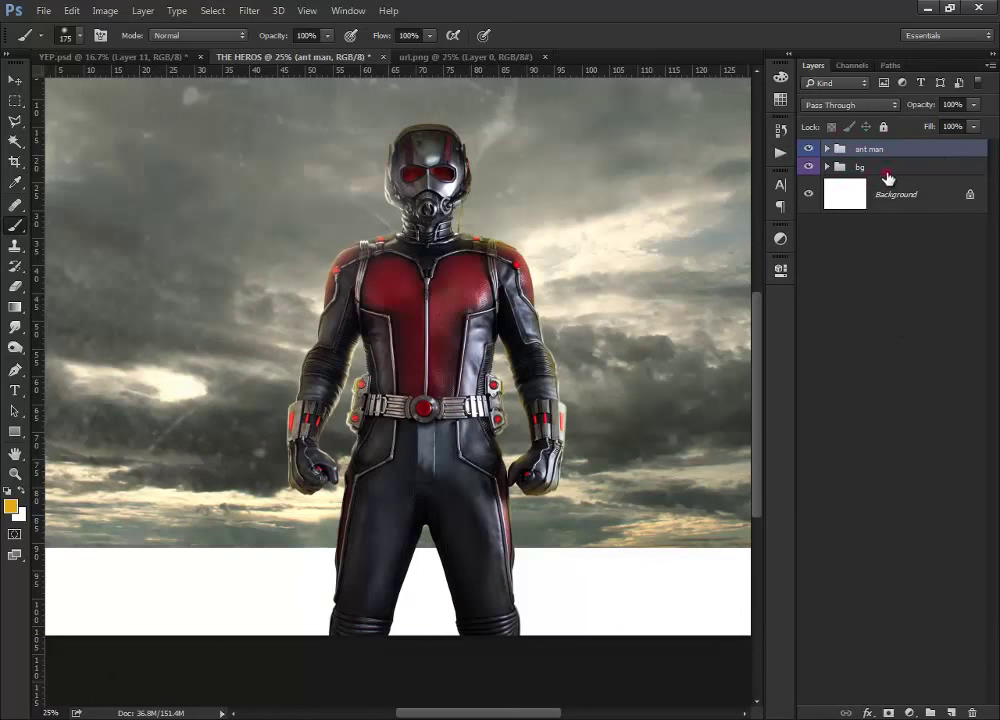
{"action": "left_click", "coordinate": [886, 172]}
- Add a new empty layer with white as the painting colour and a brush of about 1527 px
{"action": "left_click", "coordinate": [951, 712]}
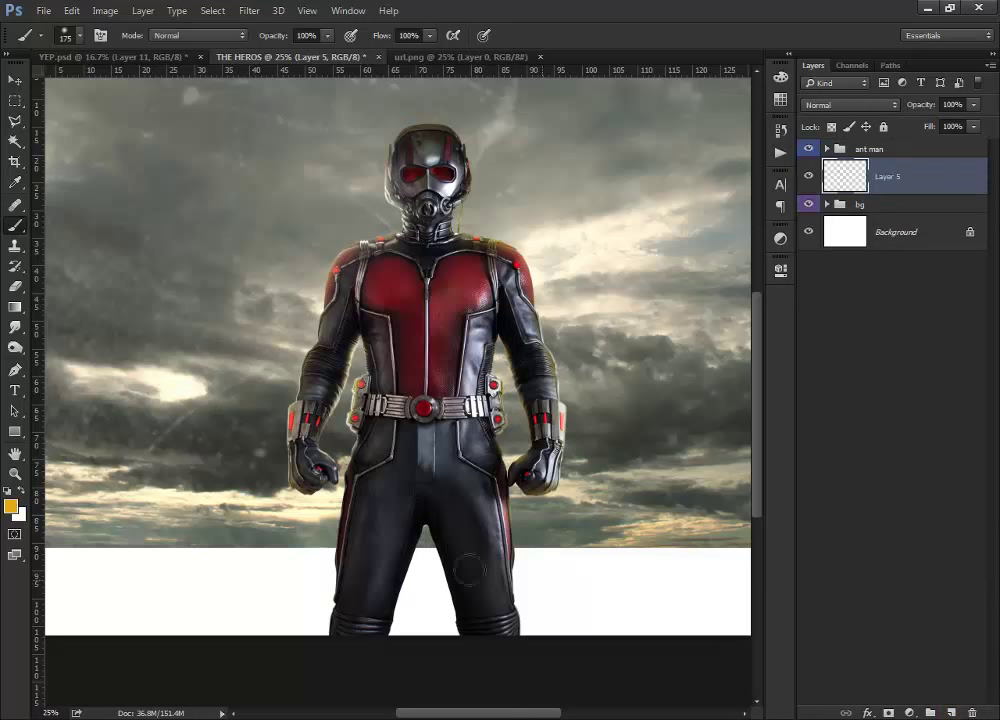
{"action": "key", "text": "x"}
{"action": "left_click", "coordinate": [15, 205]}
{"action": "left_click_drag", "start_coordinate": [360, 213], "coordinate": [398, 210]}
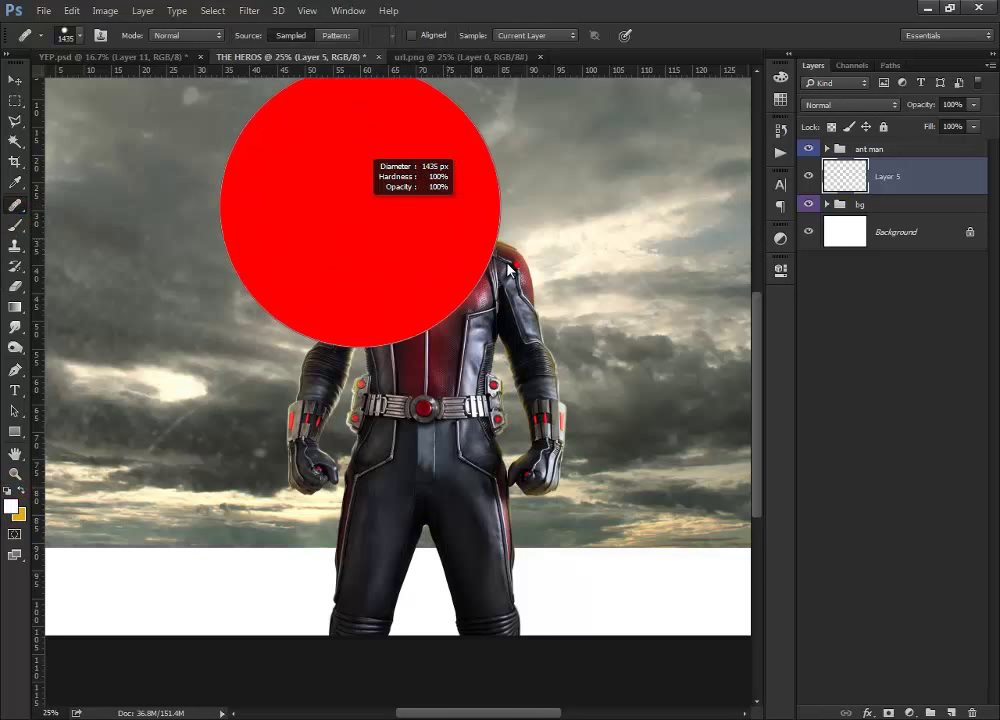
{"action": "left_click", "coordinate": [15, 225]}
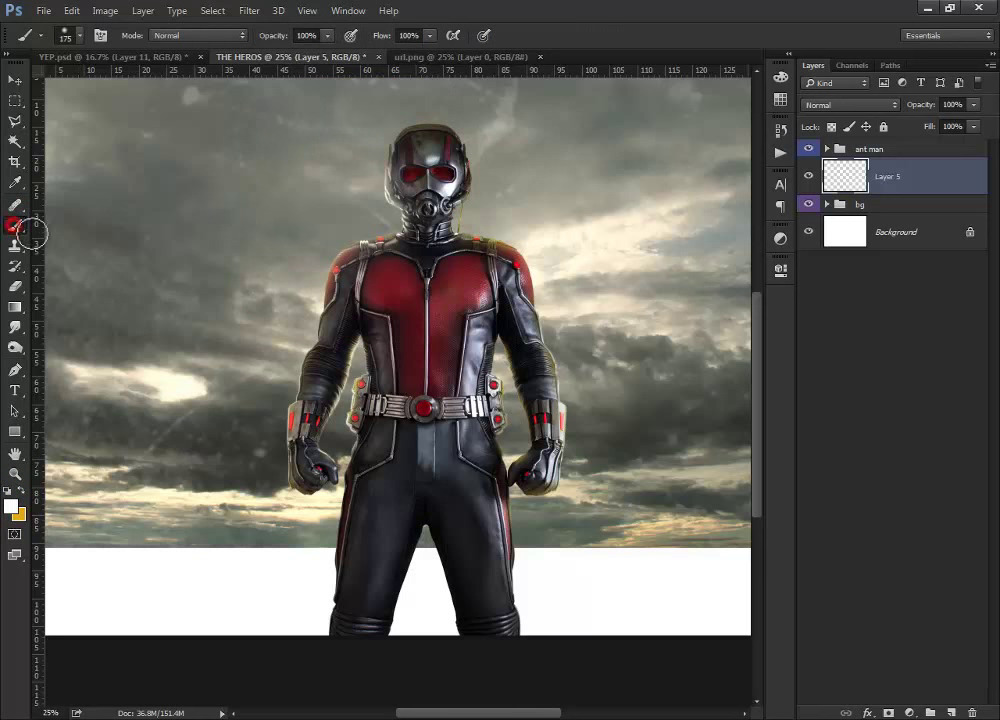
{"action": "left_click_drag", "start_coordinate": [402, 236], "coordinate": [522, 323]}
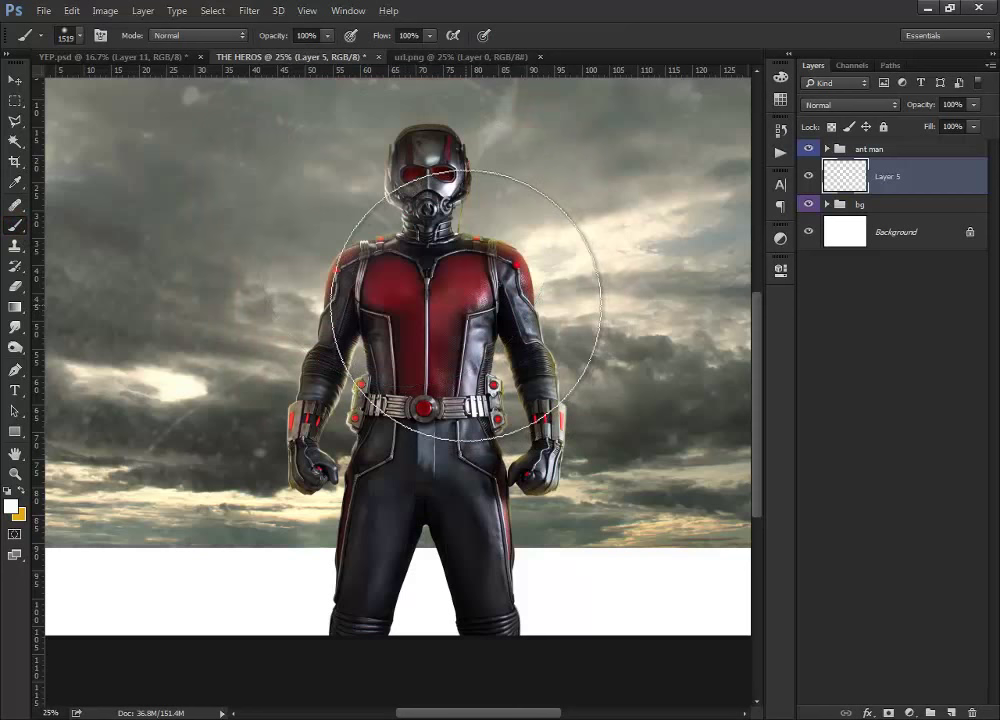
- Paint a soft white glow behind Ant-Man's head with a 2000 px brush, blending in Screen mode
{"action": "key", "text": "ctrl+minus"}
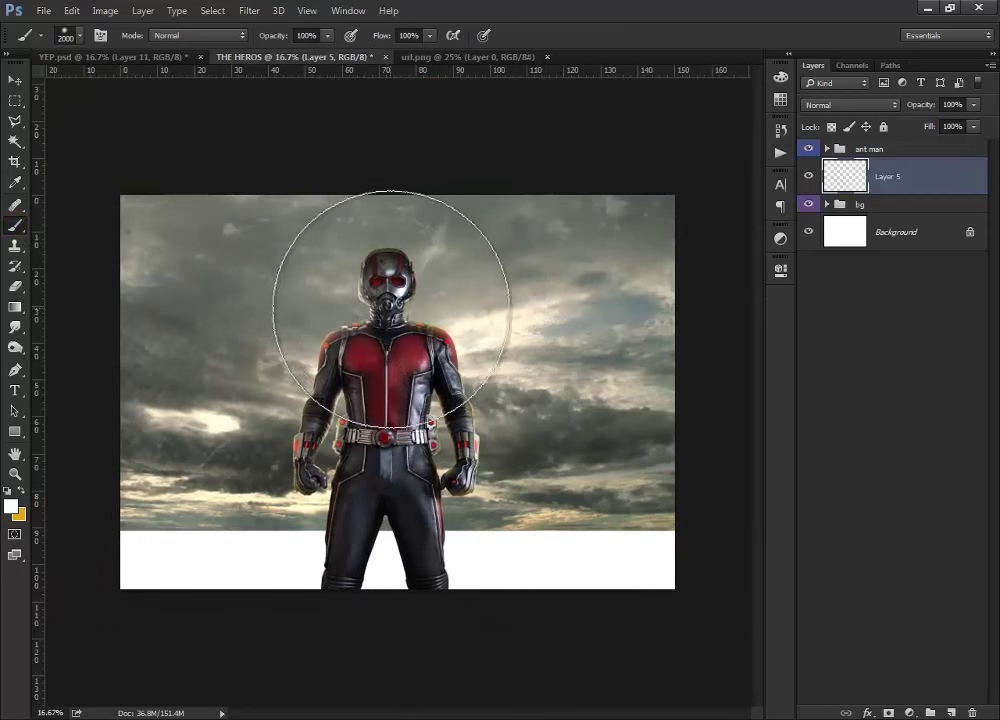
{"action": "key", "text": "bracketright"}
{"action": "key", "text": "bracketright"}
{"action": "key", "text": "bracketright"}
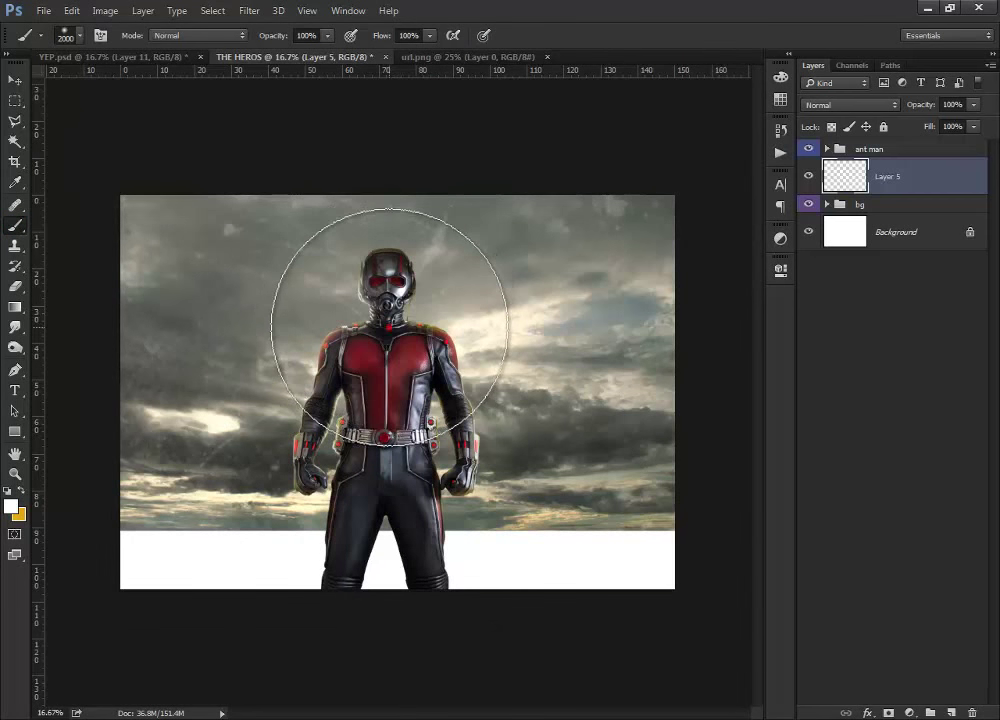
{"action": "left_click", "coordinate": [388, 314]}
{"action": "left_click", "coordinate": [870, 105]}
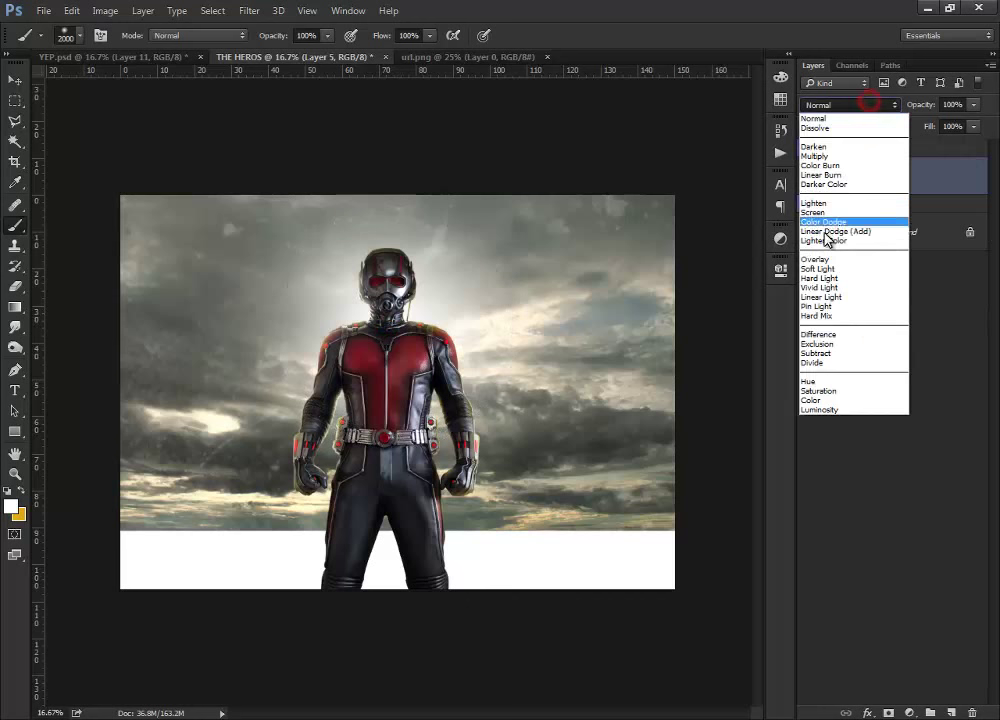
{"action": "left_click", "coordinate": [823, 213]}
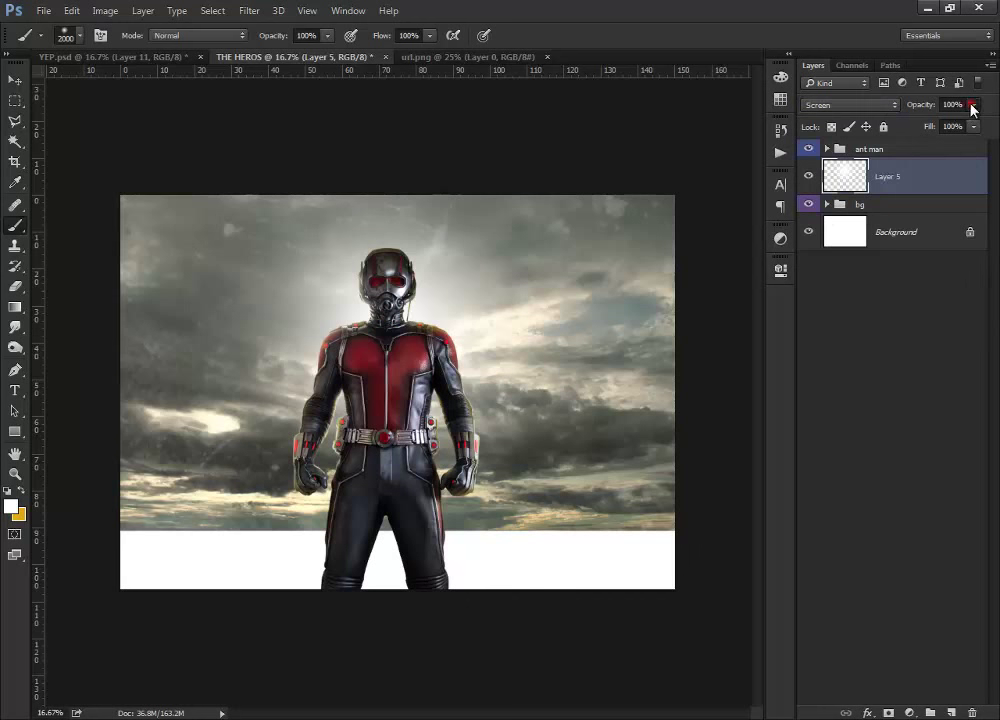
- Stretch Layer 5 past the canvas top and bottom to about 113% height
{"action": "left_click", "coordinate": [15, 79]}
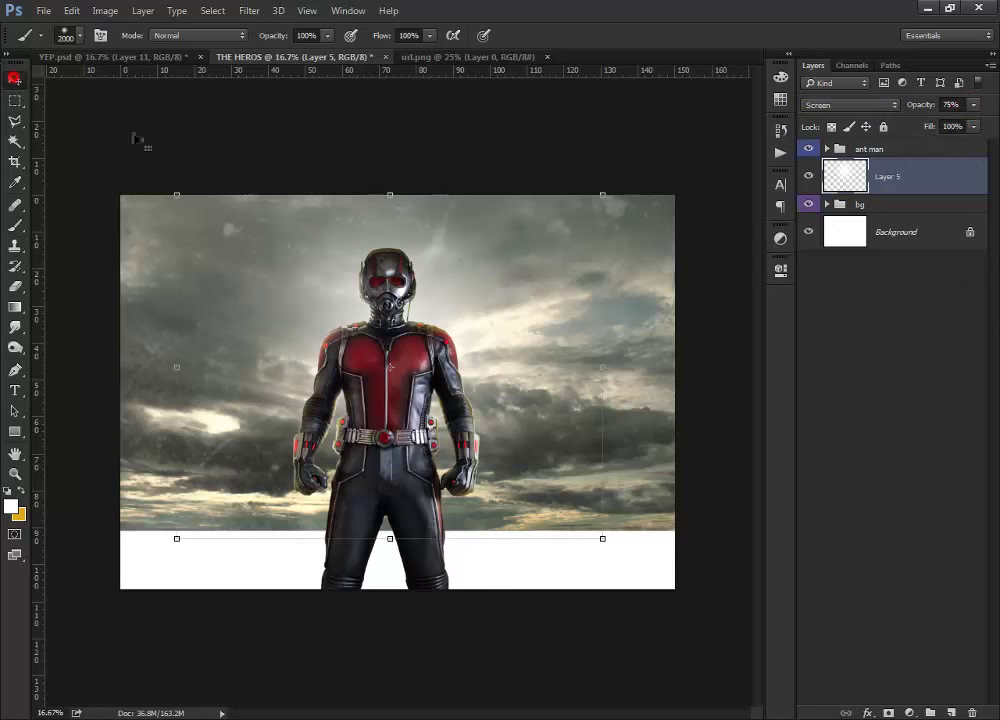
{"action": "left_click_drag", "start_coordinate": [390, 197], "coordinate": [390, 180]}
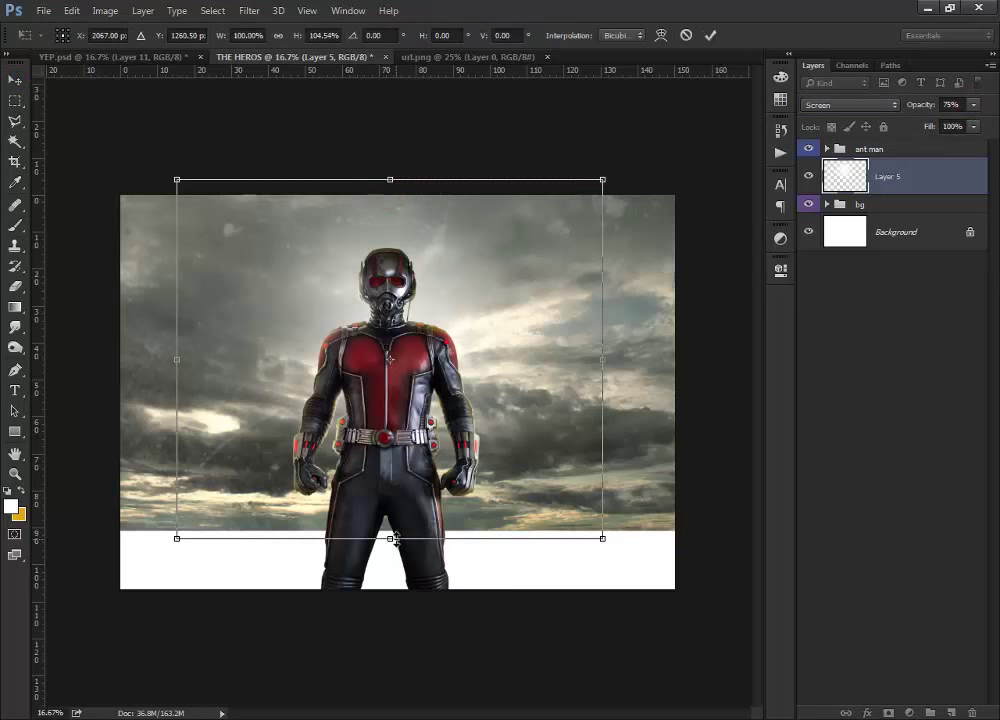
{"action": "left_click_drag", "start_coordinate": [395, 539], "coordinate": [392, 568]}
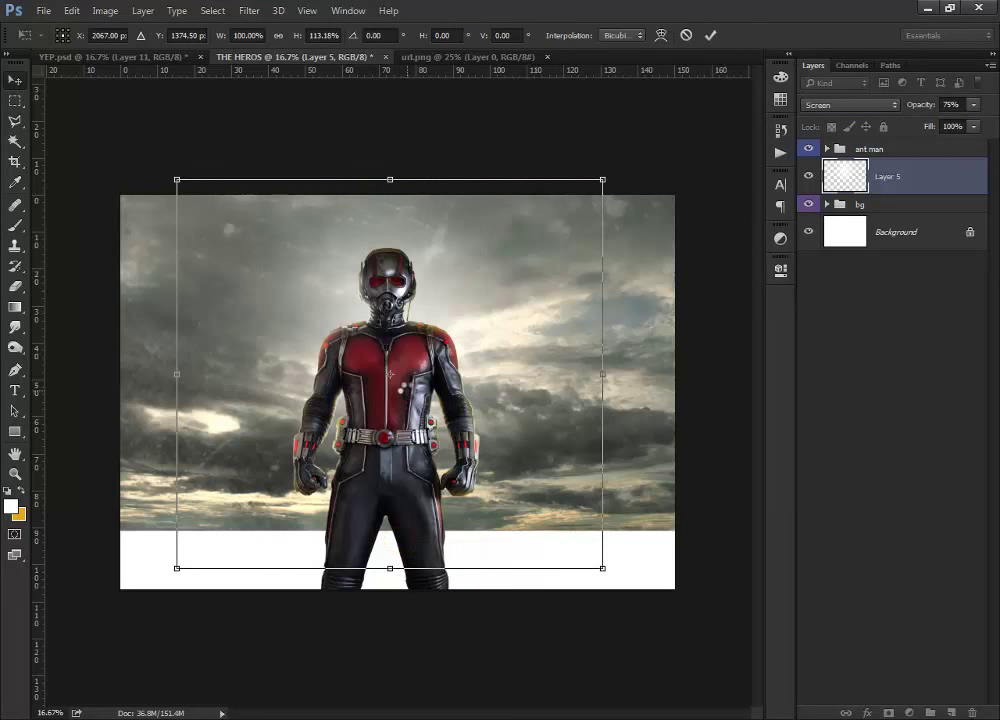
{"action": "key", "text": "Return"}
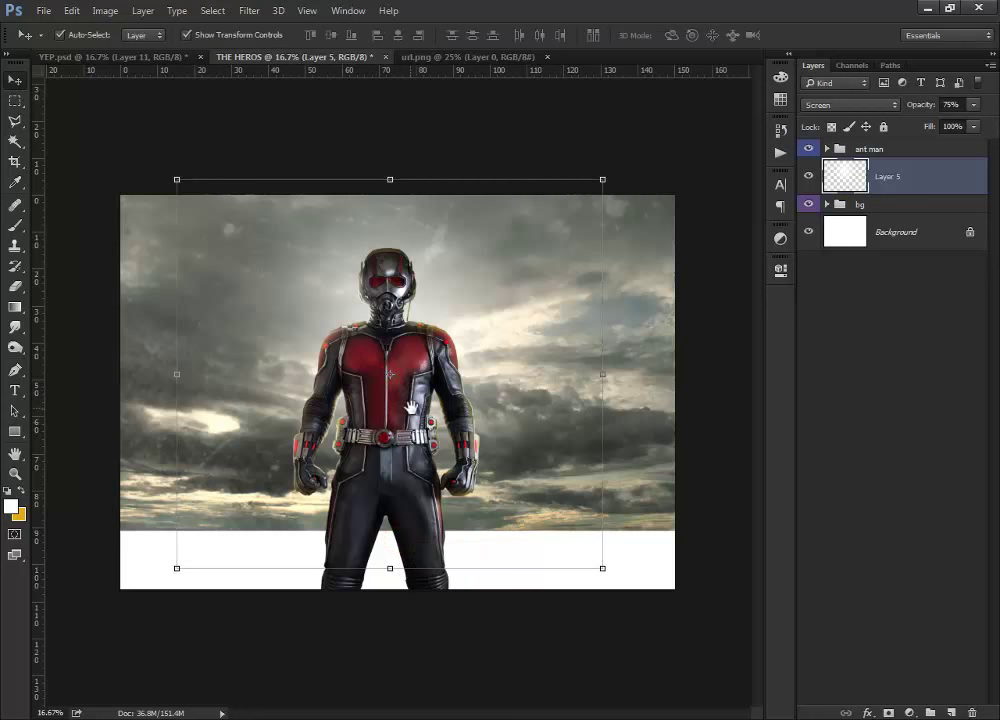
{"action": "key", "text": "ctrl+plus"}
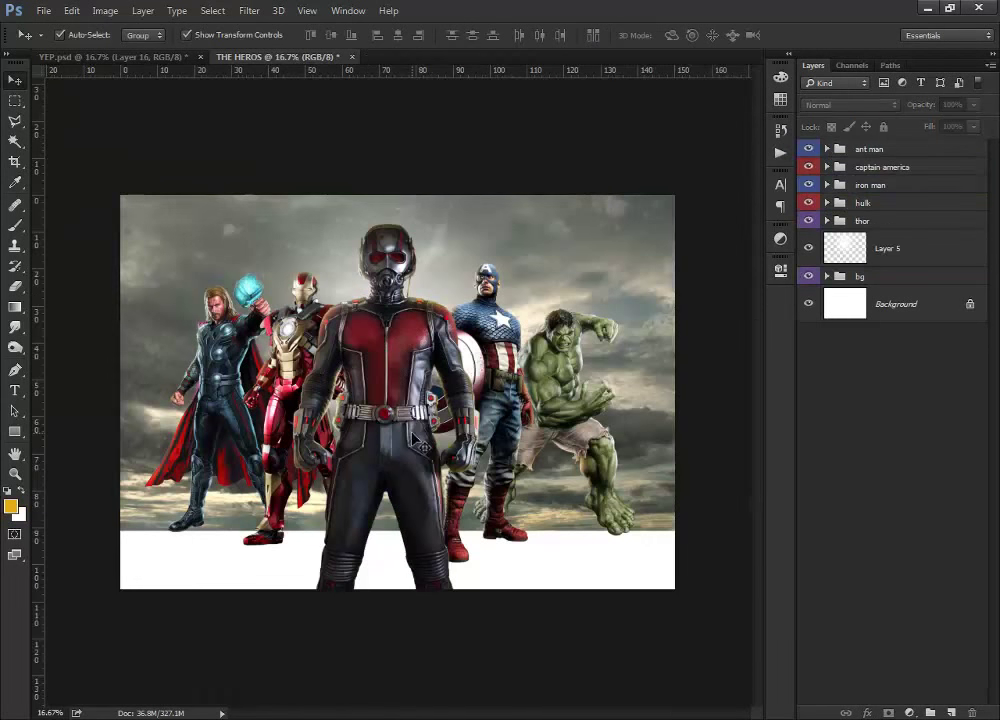
- Open chain7.png from the stock image folder
{"action": "left_click", "coordinate": [44, 10]}
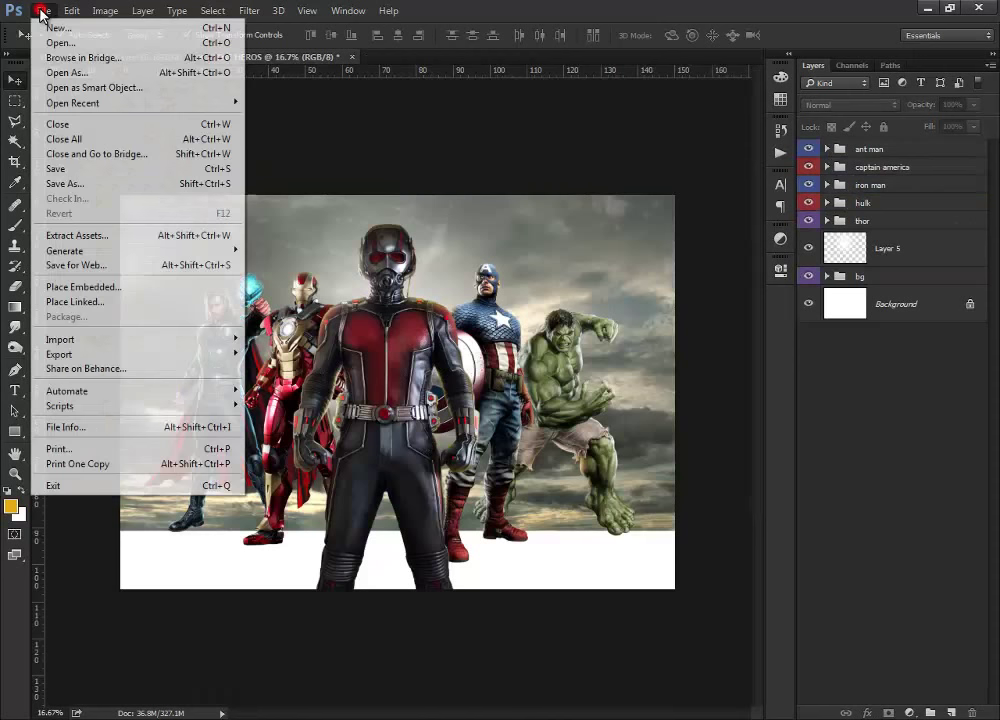
{"action": "left_click", "coordinate": [67, 40]}
{"action": "left_click", "coordinate": [270, 143]}
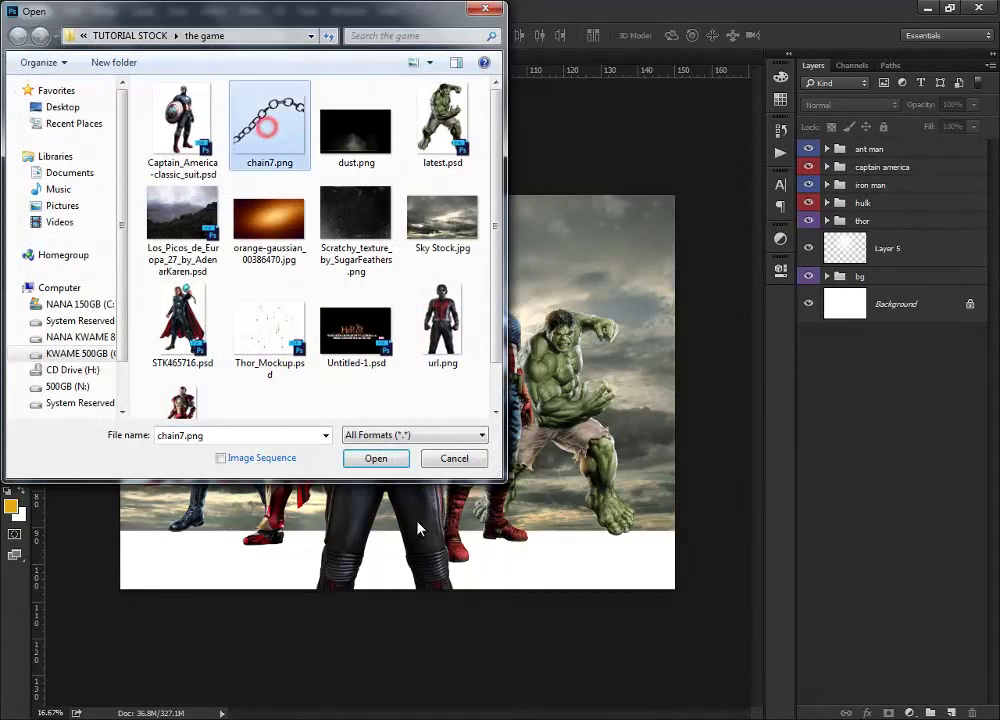
{"action": "left_click", "coordinate": [386, 459]}
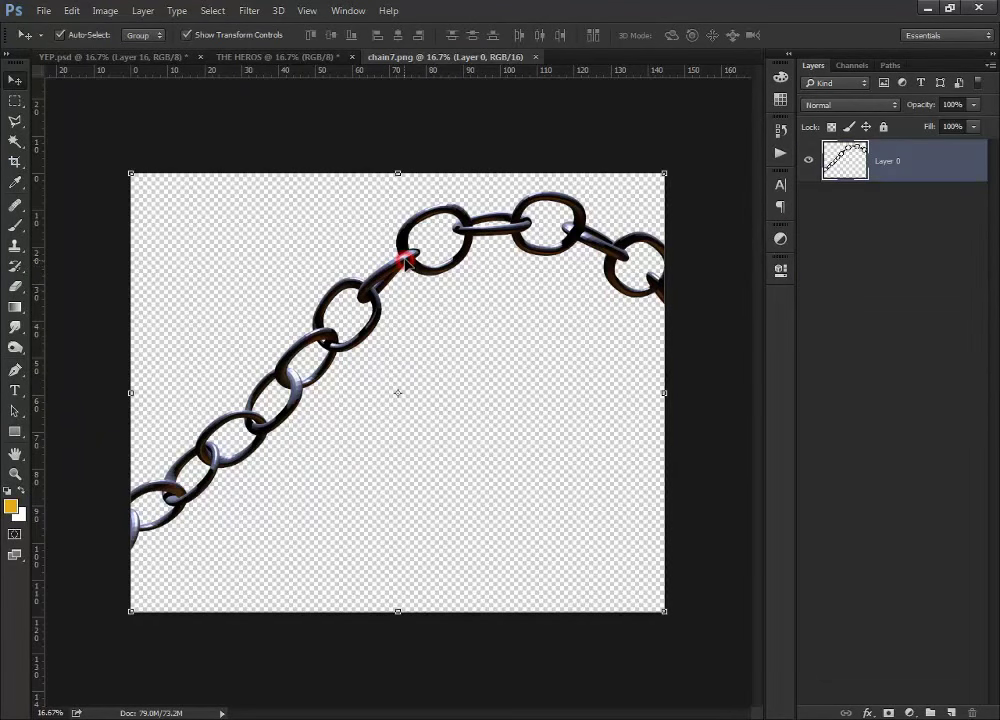
- Place the chain into the poster as Layer 16, scaled to 47% at lower left, and duplicate it
{"action": "left_click_drag", "start_coordinate": [405, 262], "coordinate": [378, 430]}
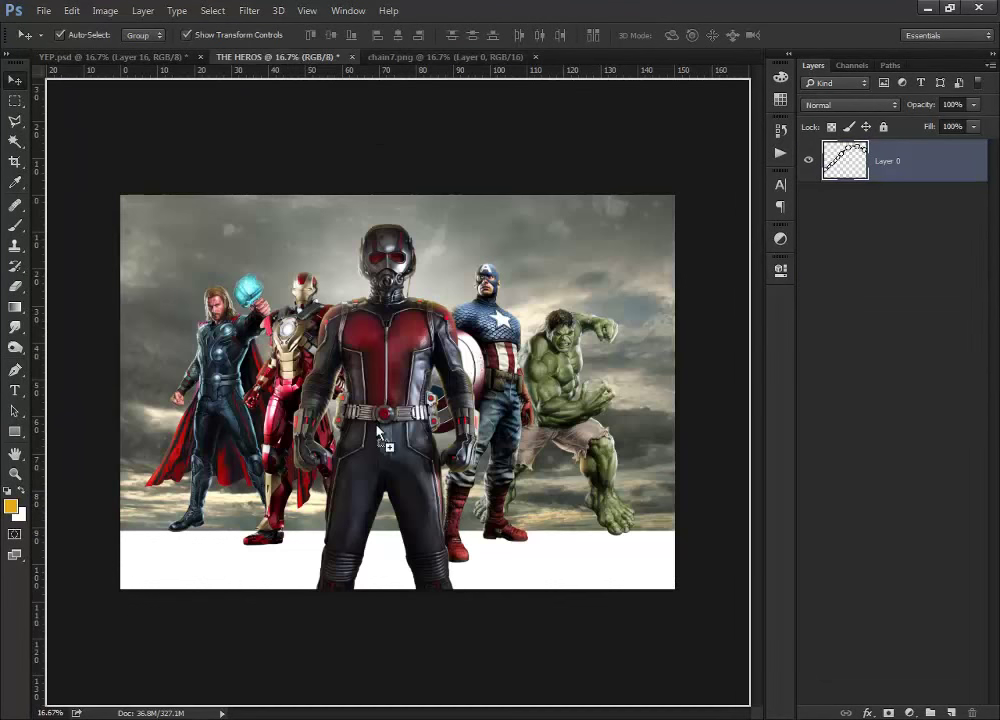
{"action": "left_click", "coordinate": [505, 295]}
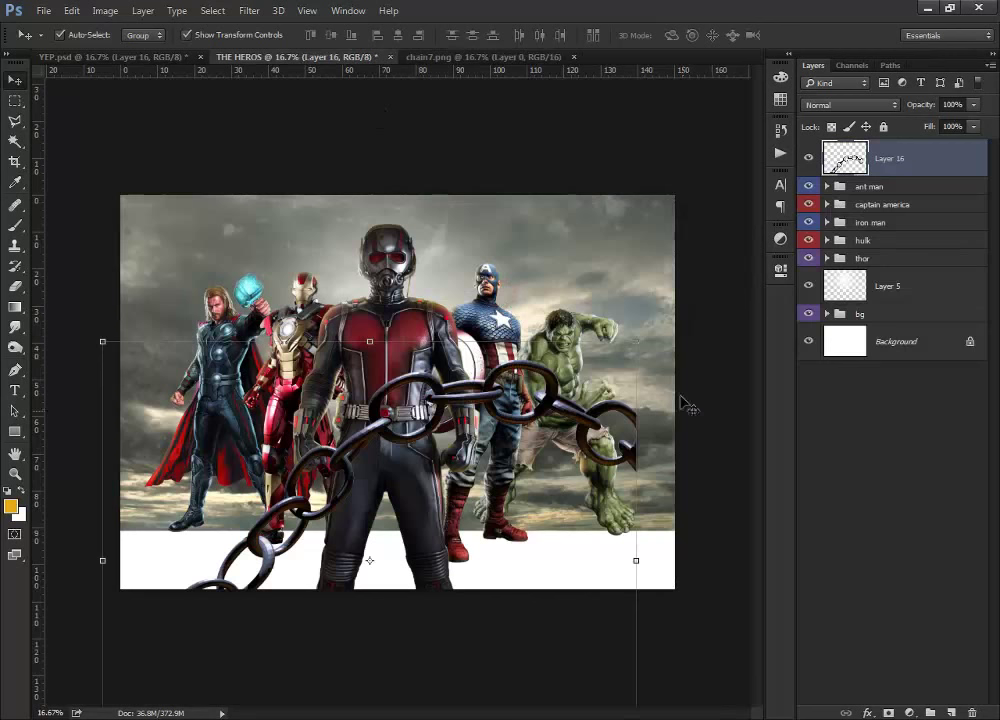
{"action": "mouse_move", "coordinate": [637, 345]}
{"action": "left_mouse_down"}
{"action": "mouse_move", "coordinate": [502, 440]}
{"action": "mouse_move", "coordinate": [480, 475]}
{"action": "mouse_move", "coordinate": [341, 408]}
{"action": "mouse_move", "coordinate": [370, 391]}
{"action": "mouse_move", "coordinate": [373, 410]}
{"action": "left_mouse_up"}
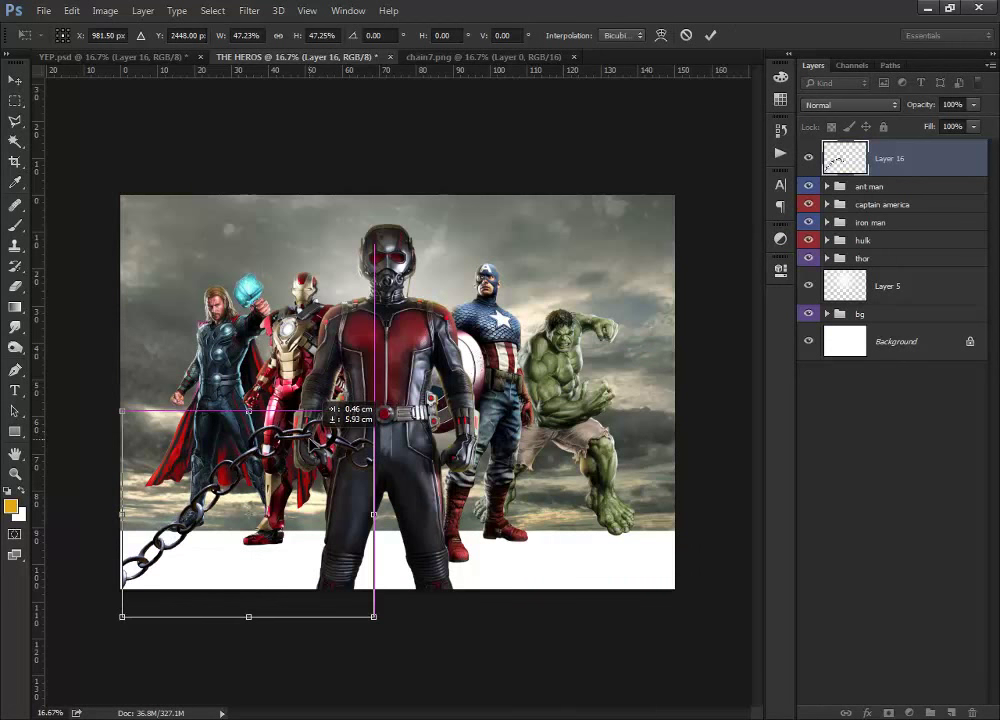
{"action": "key", "text": "Return"}
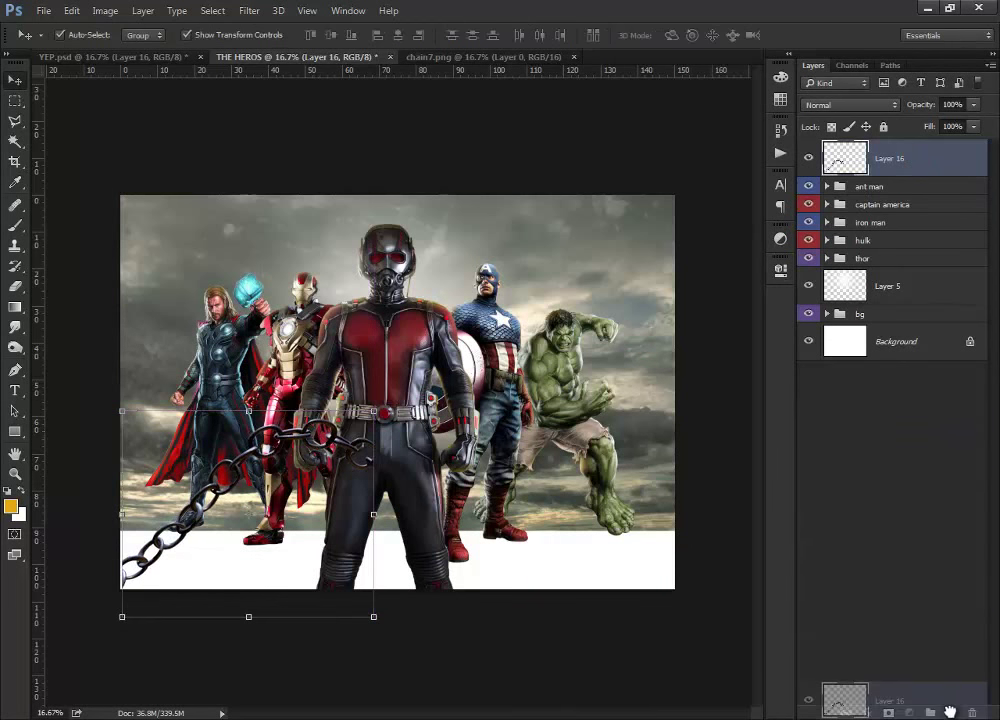
{"action": "left_click_drag", "start_coordinate": [914, 160], "coordinate": [951, 712]}
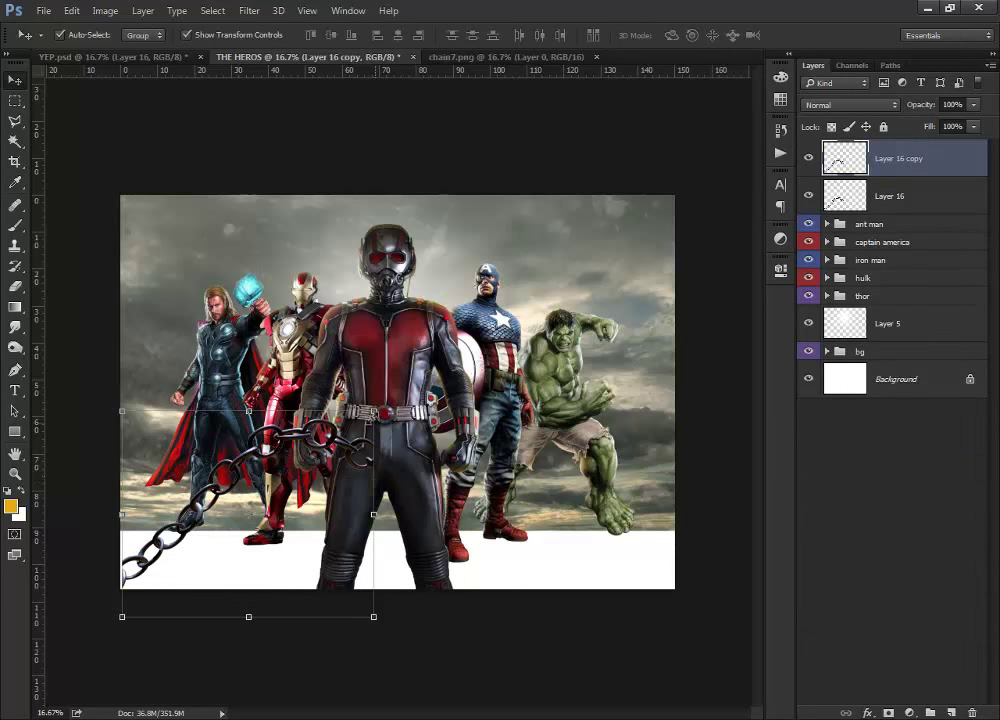
- Flip the chain copy horizontally and move it right toward Ant-Man's belt
{"action": "key", "text": "ctrl+t"}
{"action": "right_click", "coordinate": [342, 443]}
{"action": "left_click", "coordinate": [406, 612]}
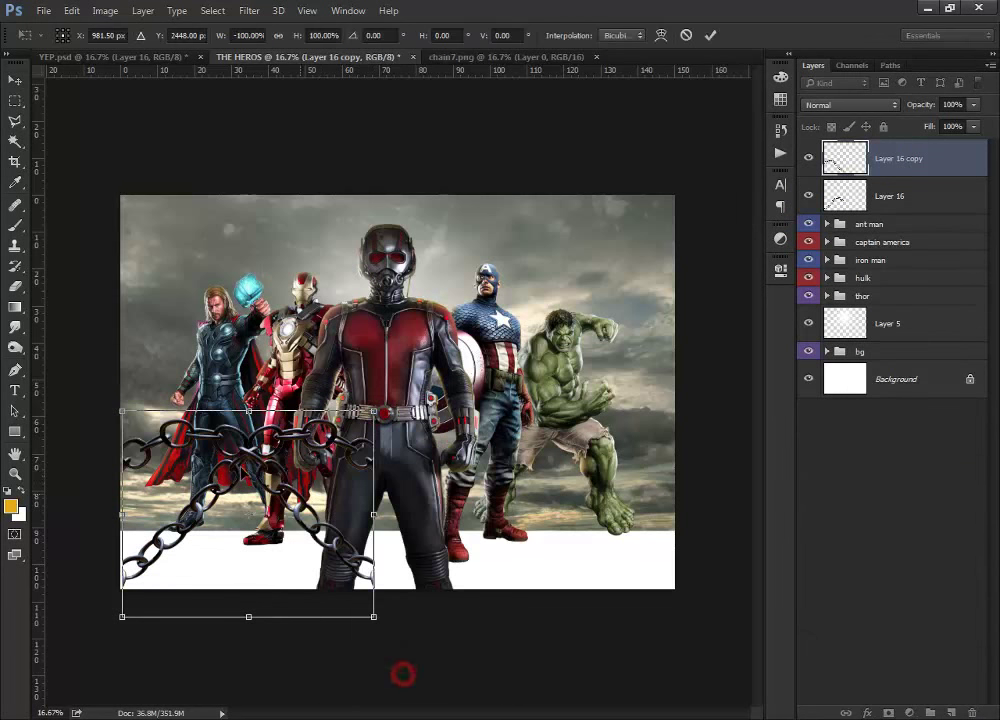
{"action": "left_click_drag", "start_coordinate": [214, 443], "coordinate": [515, 455]}
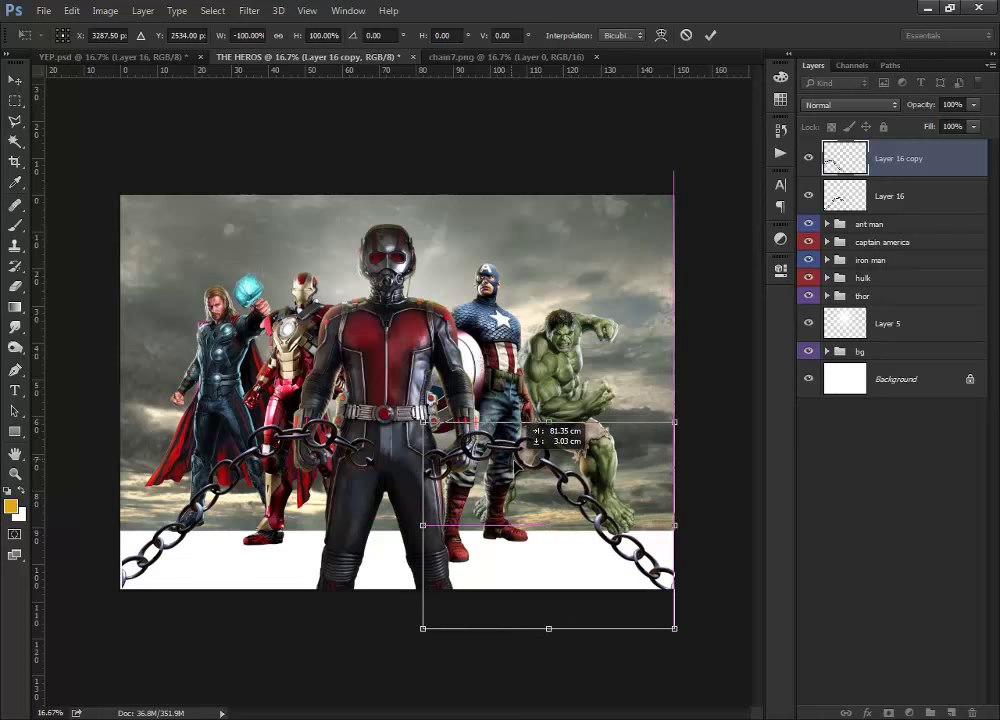
{"action": "left_click_drag", "start_coordinate": [423, 422], "coordinate": [397, 400]}
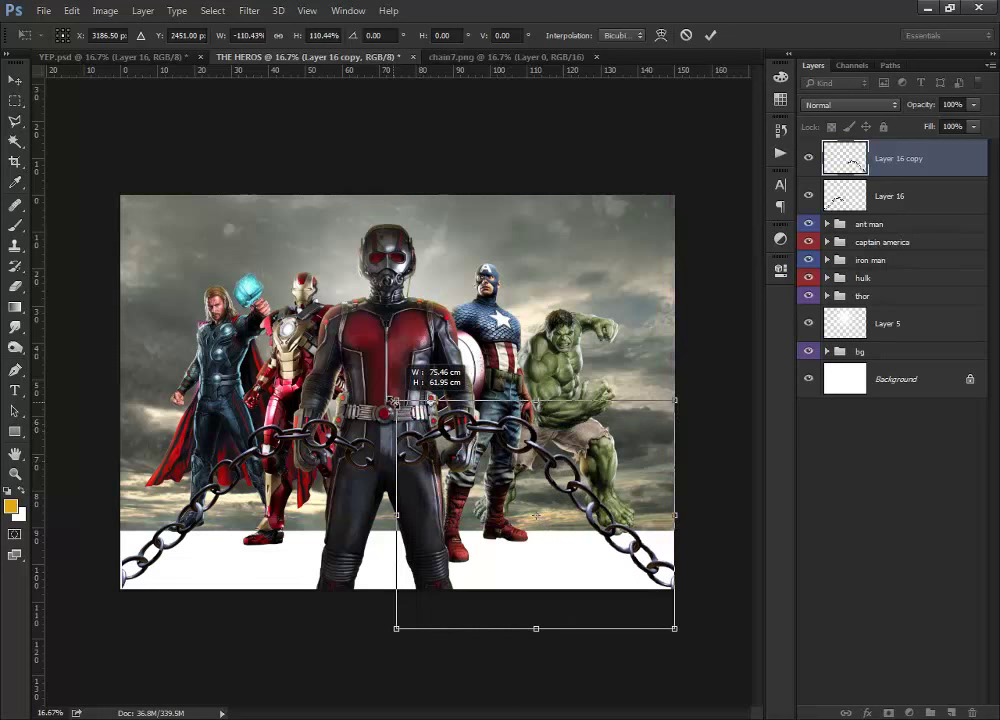
{"action": "key", "text": "Return"}
{"action": "left_click", "coordinate": [289, 333]}
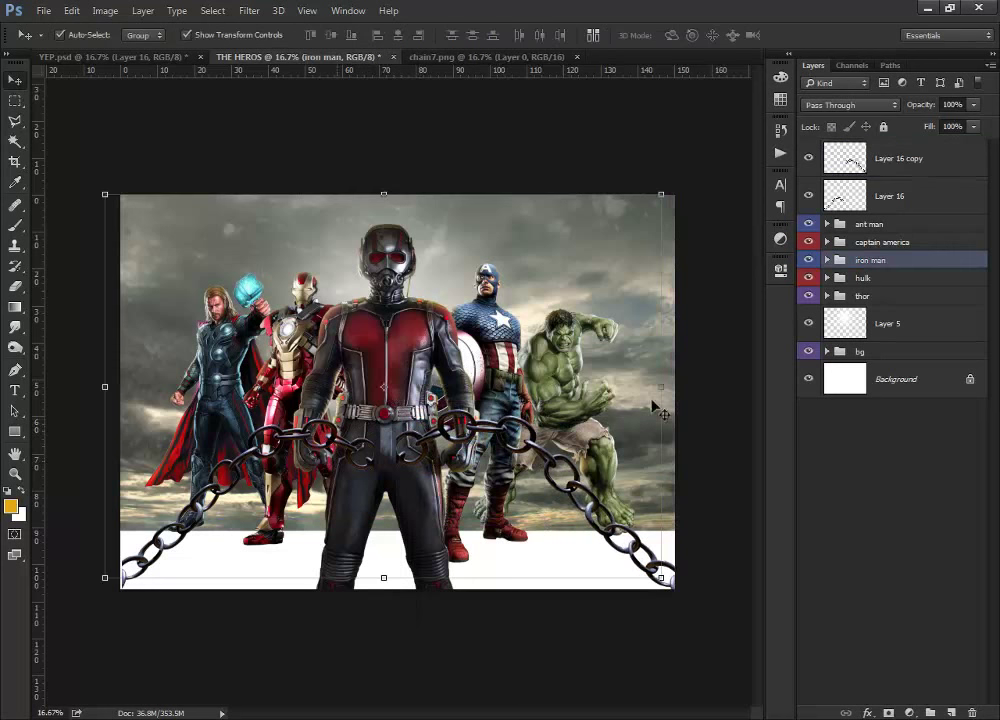
- Enlarge the left chain, Layer 16, slightly and nudge it down and right
{"action": "left_click", "coordinate": [893, 168]}
{"action": "left_click", "coordinate": [897, 201]}
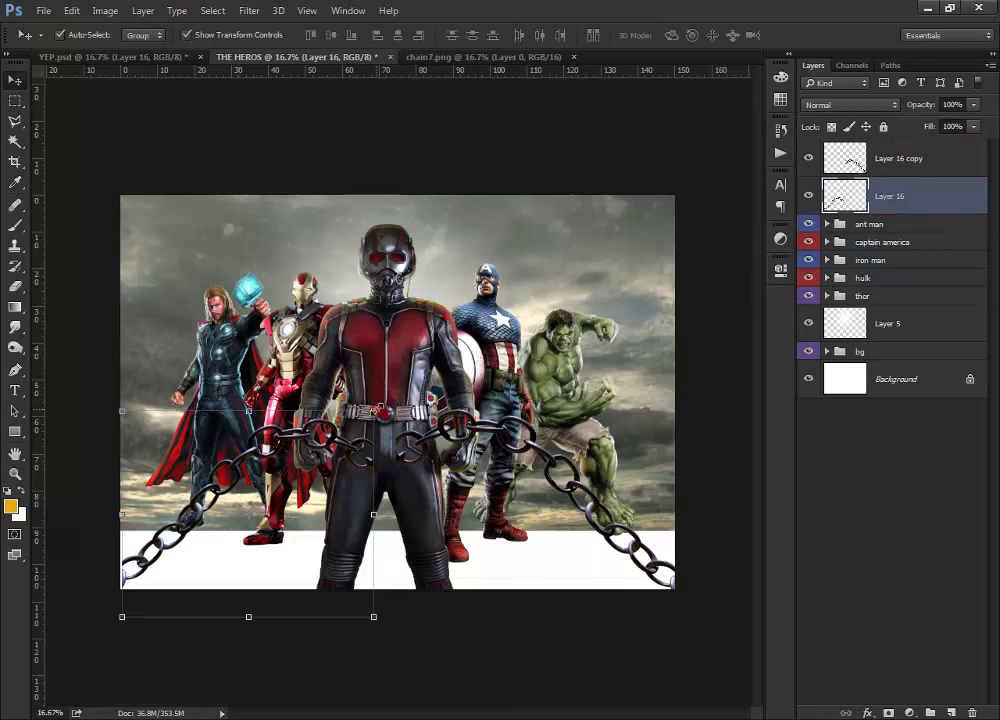
{"action": "left_click_drag", "start_coordinate": [373, 410], "coordinate": [392, 395]}
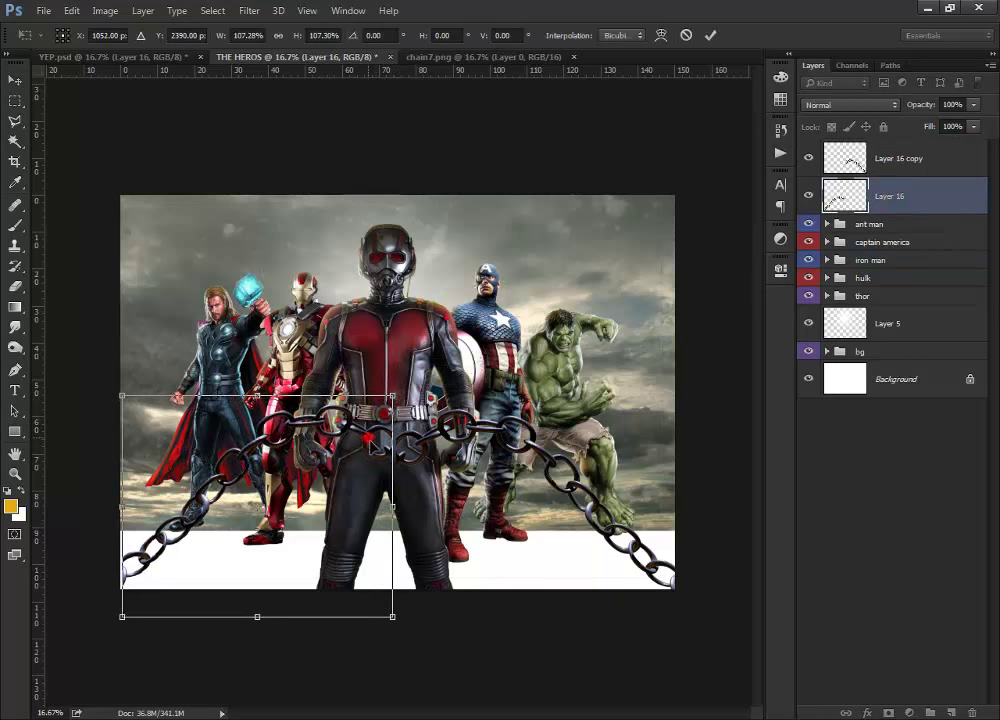
{"action": "left_click_drag", "start_coordinate": [372, 445], "coordinate": [376, 453]}
{"action": "key", "text": "Return"}
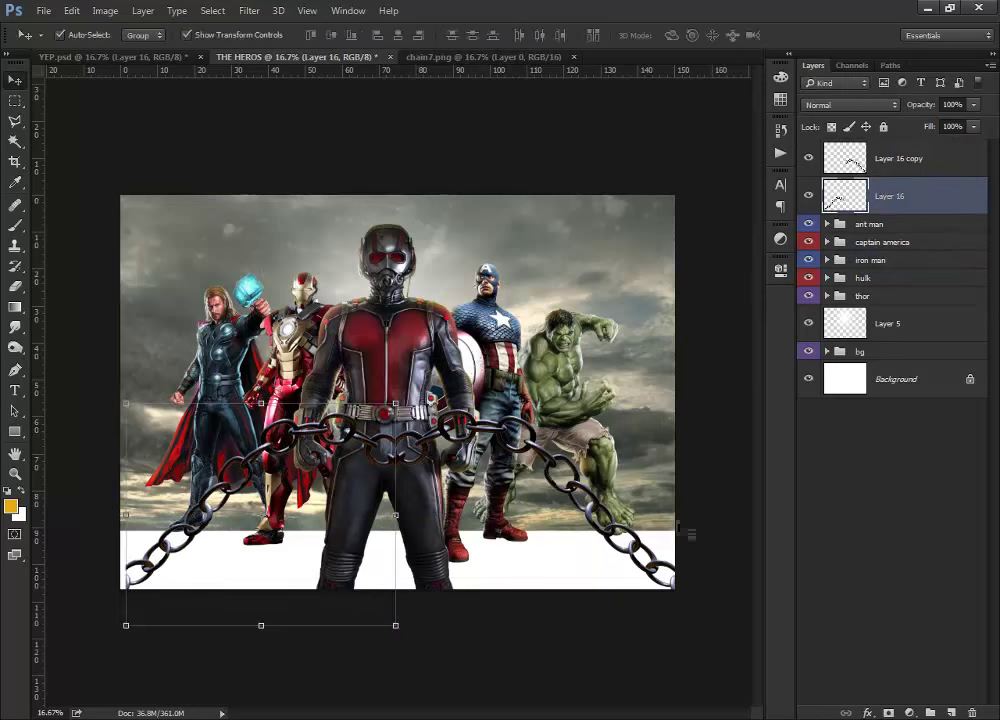
- Move both chain layers up together and scale them to about 104%
{"action": "left_click", "coordinate": [895, 162], "text": "shift"}
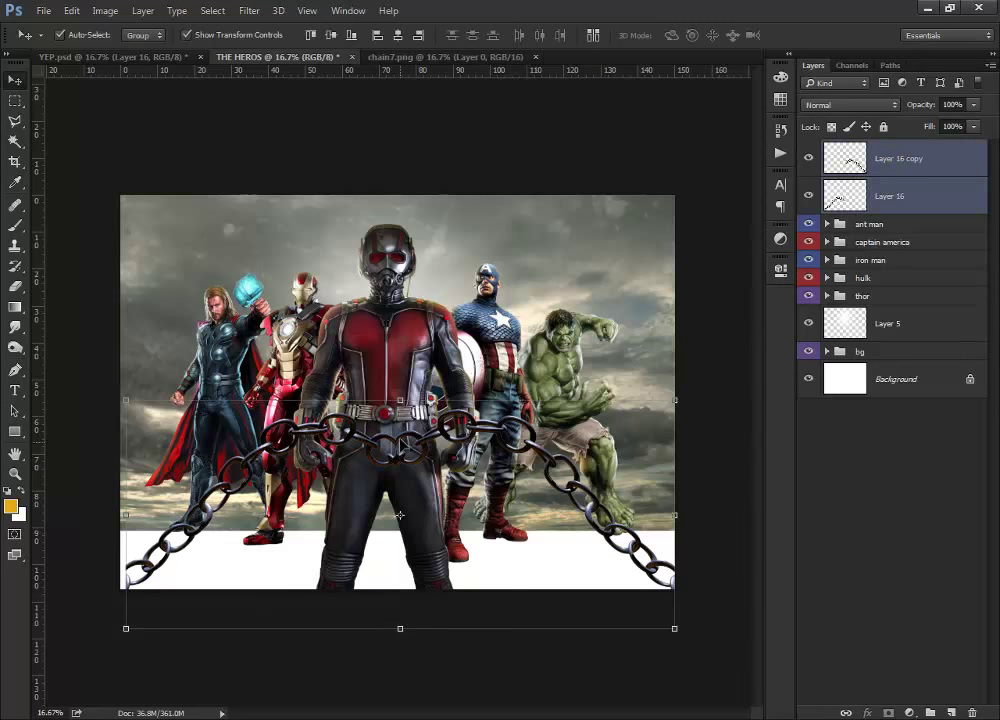
{"action": "mouse_move", "coordinate": [399, 515]}
{"action": "left_mouse_down"}
{"action": "mouse_move", "coordinate": [408, 412]}
{"action": "mouse_move", "coordinate": [391, 449]}
{"action": "left_mouse_up"}
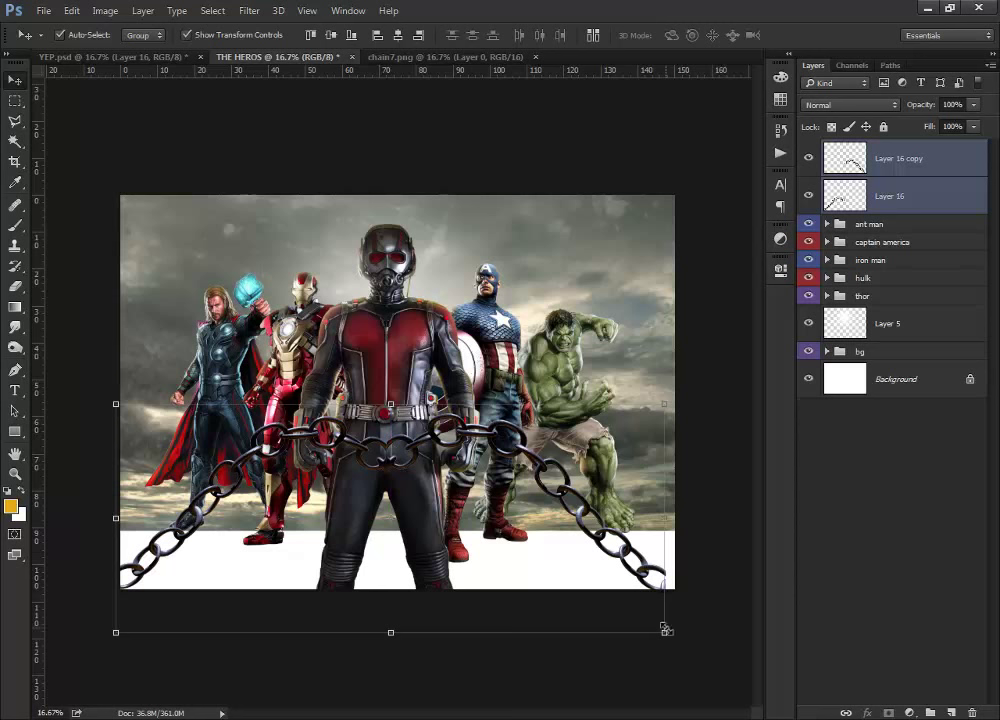
{"action": "left_click_drag", "start_coordinate": [664, 628], "coordinate": [680, 638]}
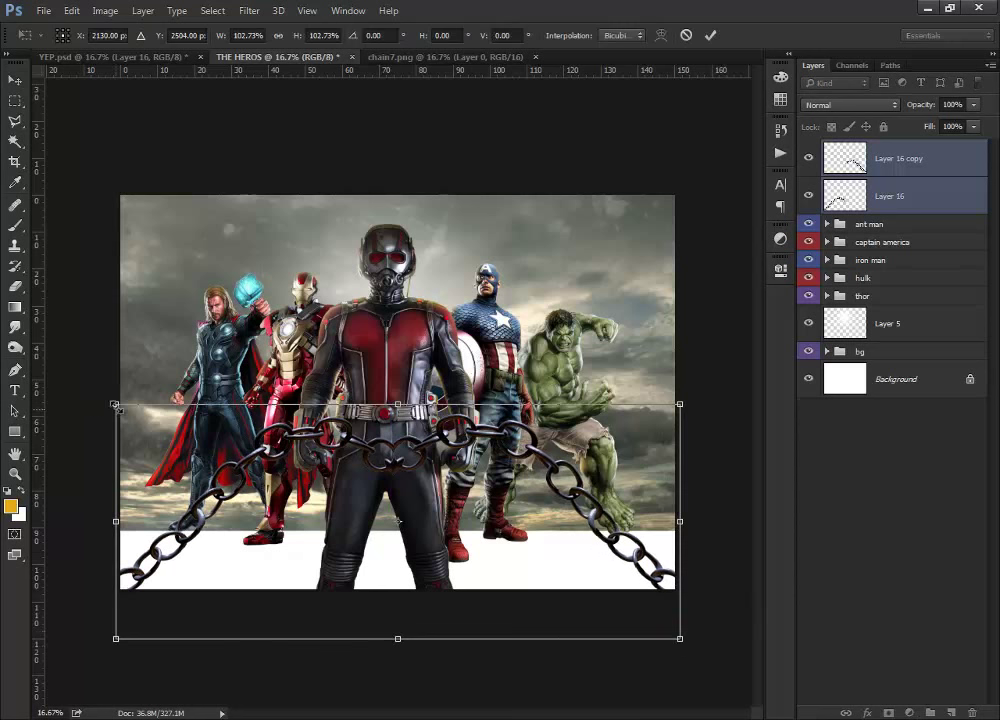
{"action": "left_click_drag", "start_coordinate": [115, 406], "coordinate": [109, 402]}
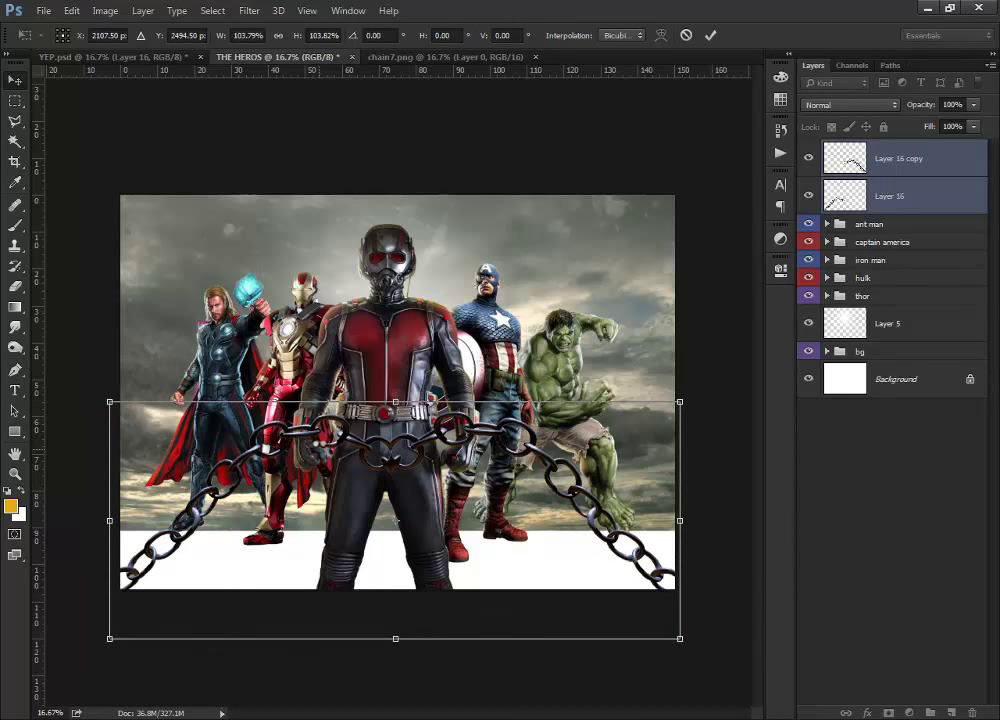
{"action": "key", "text": "Return"}
- Merge the two chain layers, then undo the merge to keep them separate
{"action": "right_click", "coordinate": [905, 158]}
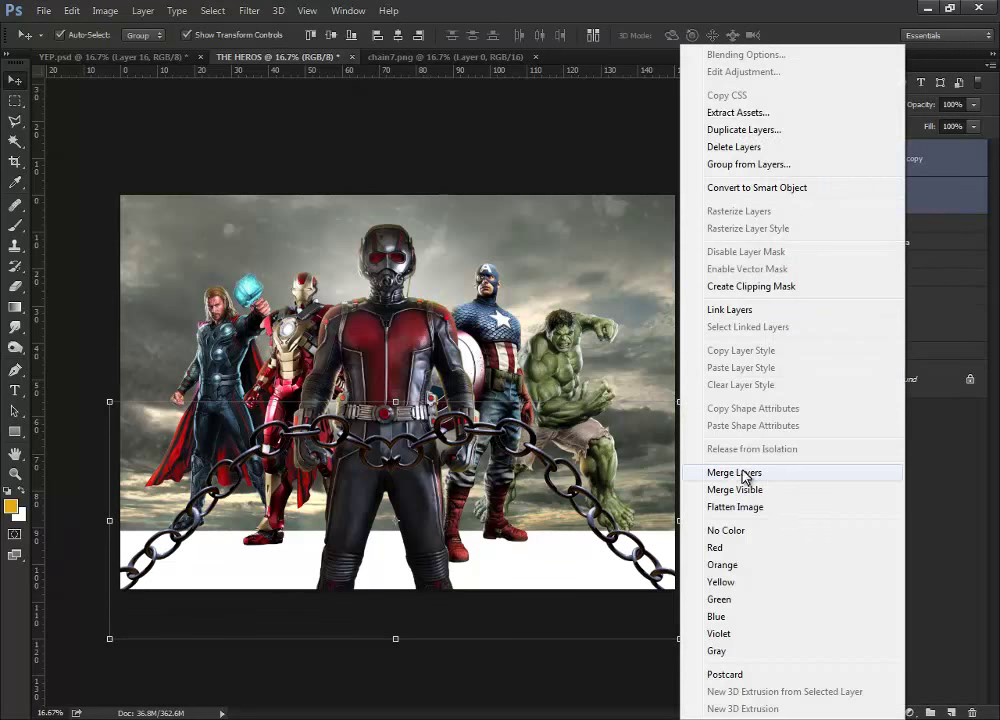
{"action": "left_click", "coordinate": [748, 473]}
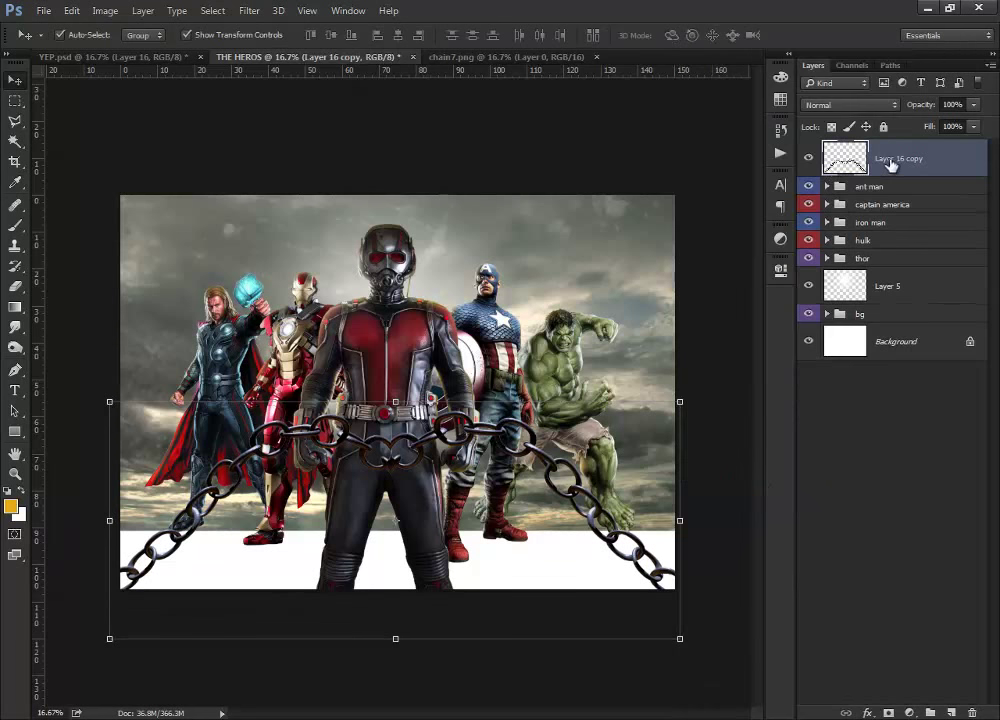
{"action": "left_click", "coordinate": [639, 110]}
{"action": "left_click", "coordinate": [912, 162]}
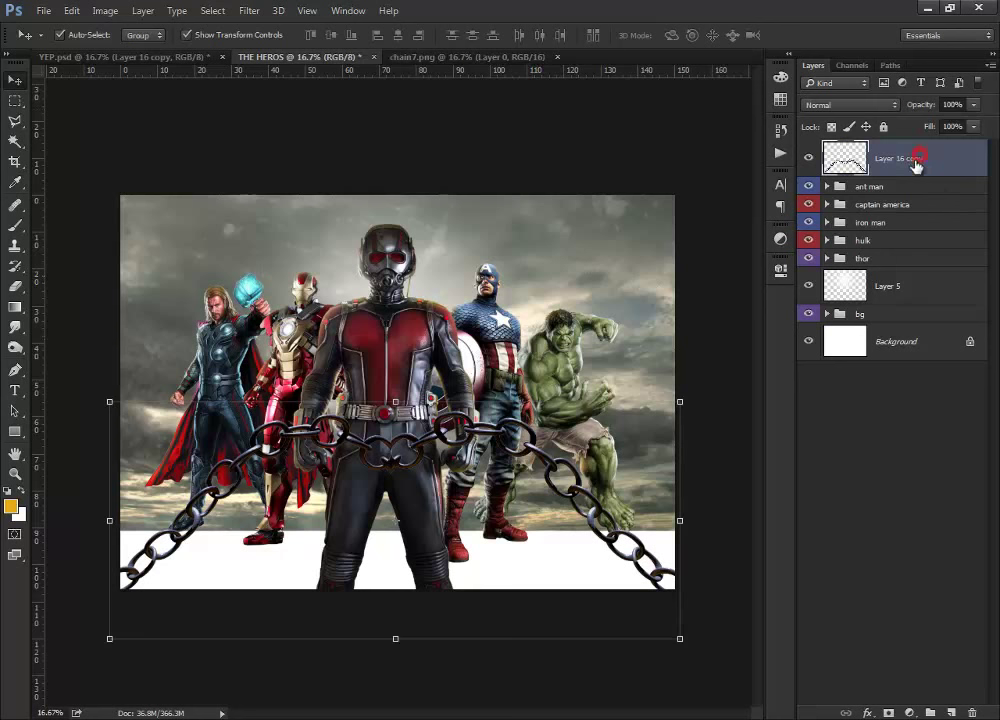
{"action": "key", "text": "ctrl+z"}
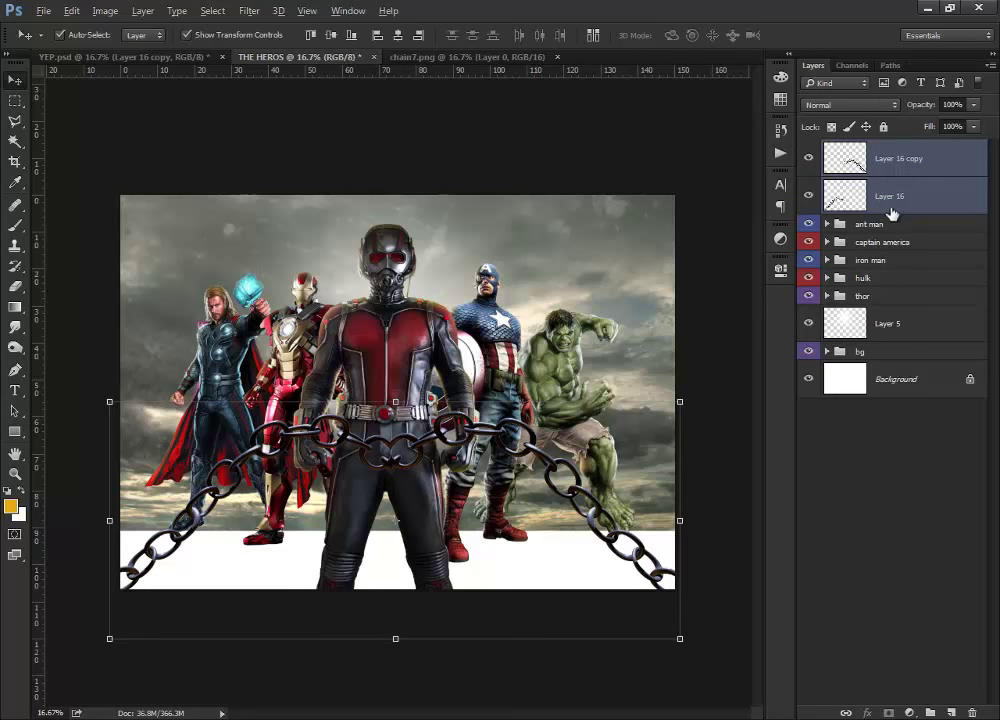
{"action": "key", "text": "ctrl+t"}
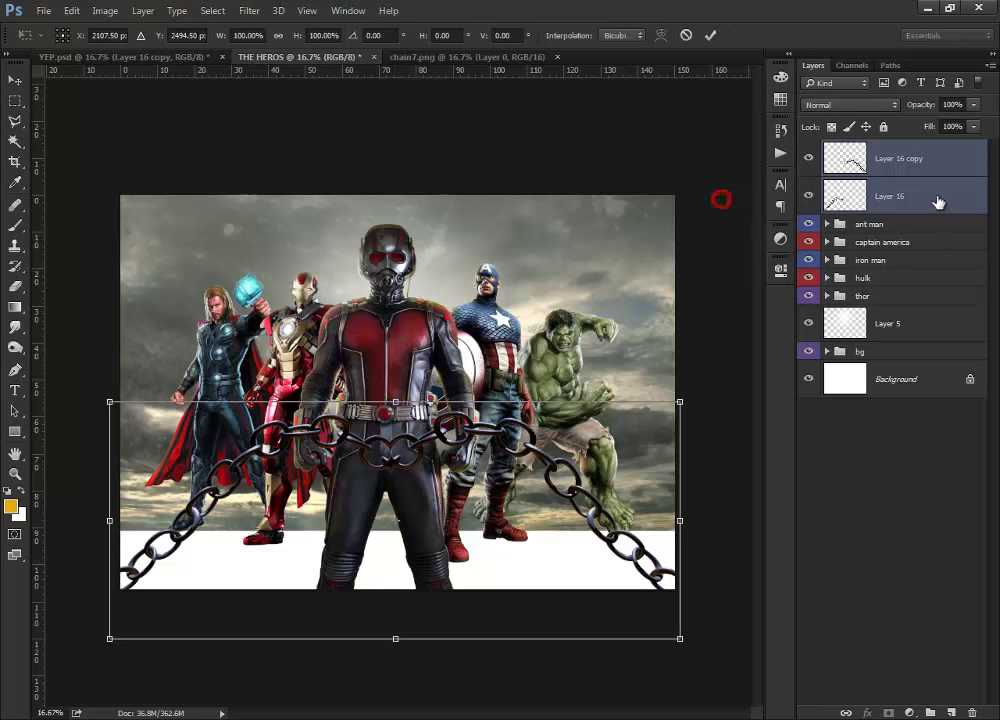
{"action": "key", "text": "Return"}
- Rotate the left chain, Layer 16, clockwise and shift it down-left
{"action": "left_click", "coordinate": [905, 195]}
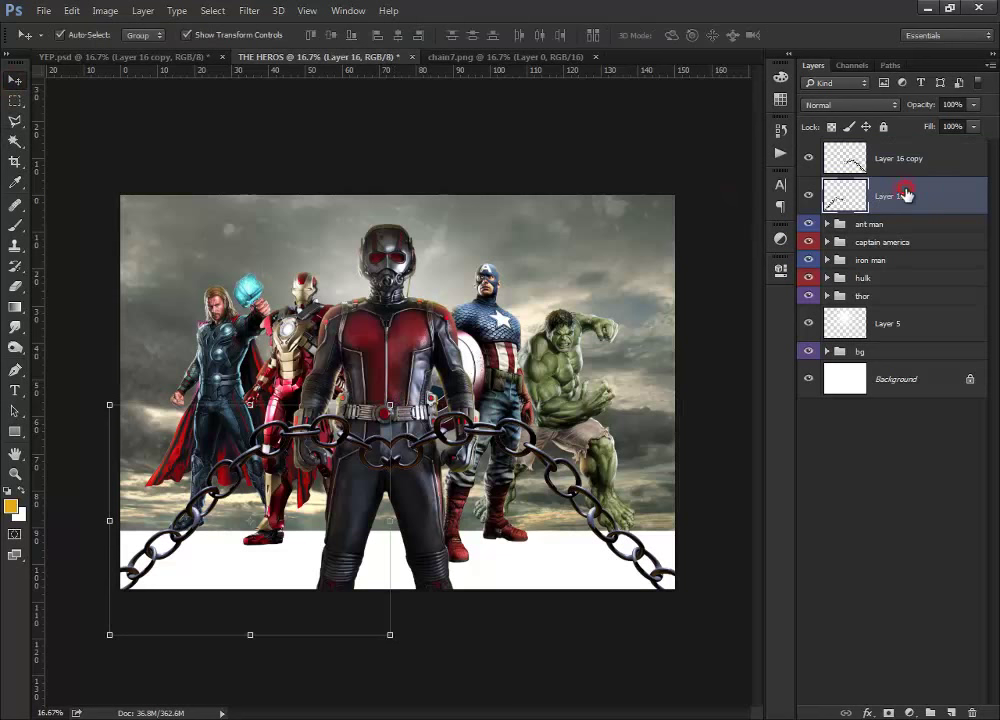
{"action": "left_click_drag", "start_coordinate": [55, 519], "coordinate": [72, 440]}
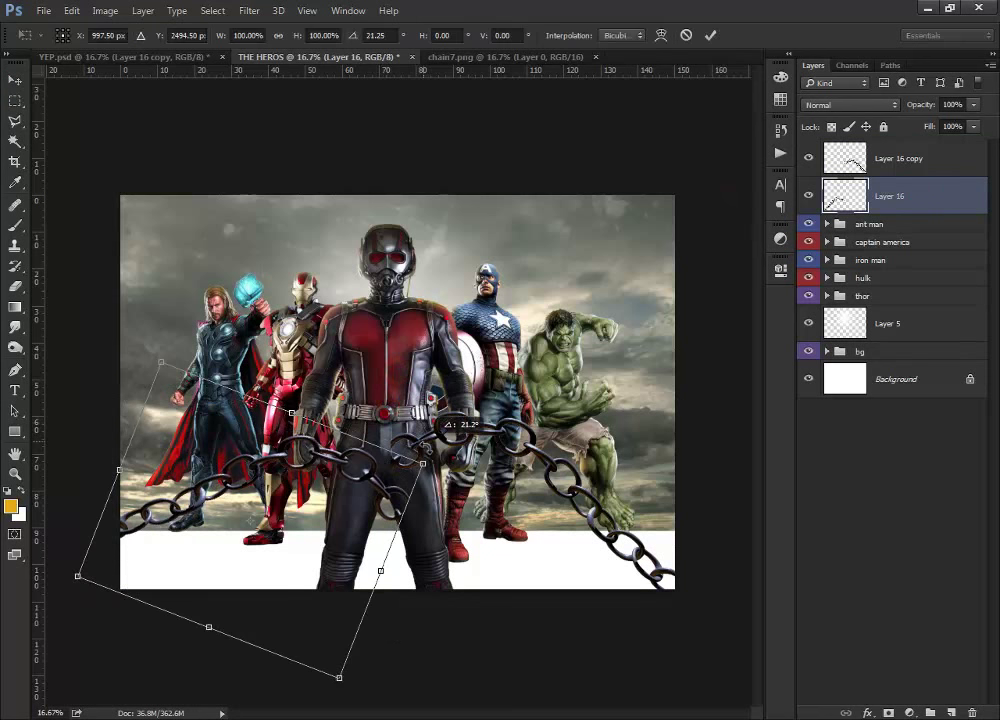
{"action": "left_click_drag", "start_coordinate": [375, 482], "coordinate": [366, 497]}
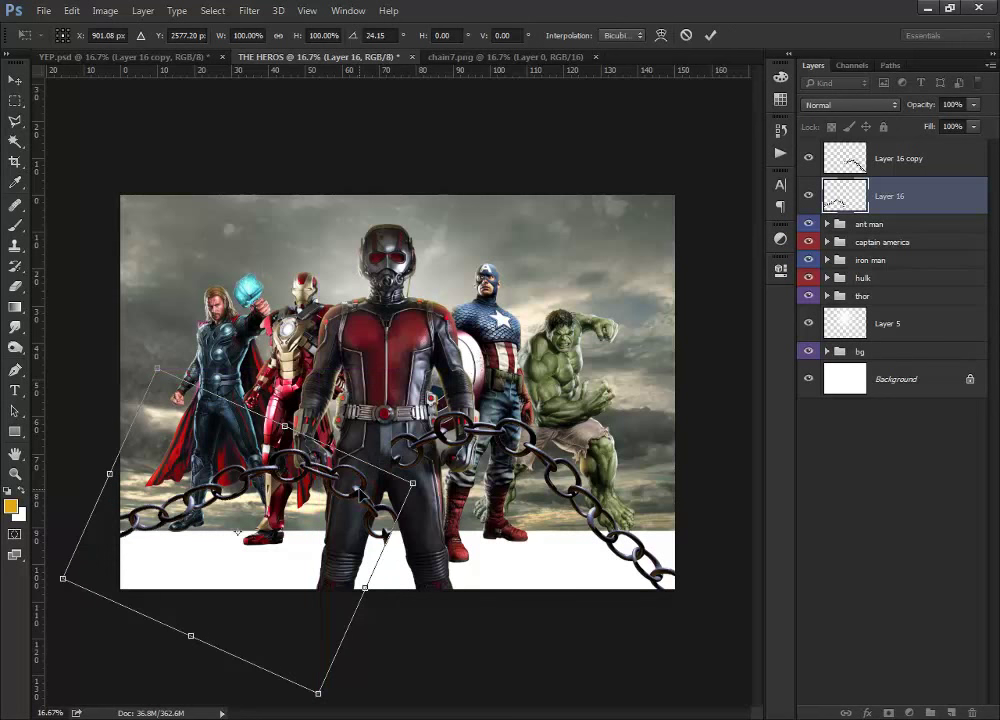
{"action": "key", "text": "Return"}
- Angle Layer 16 copy to about -23° at 96.67% scale across the right side
{"action": "left_click", "coordinate": [912, 158]}
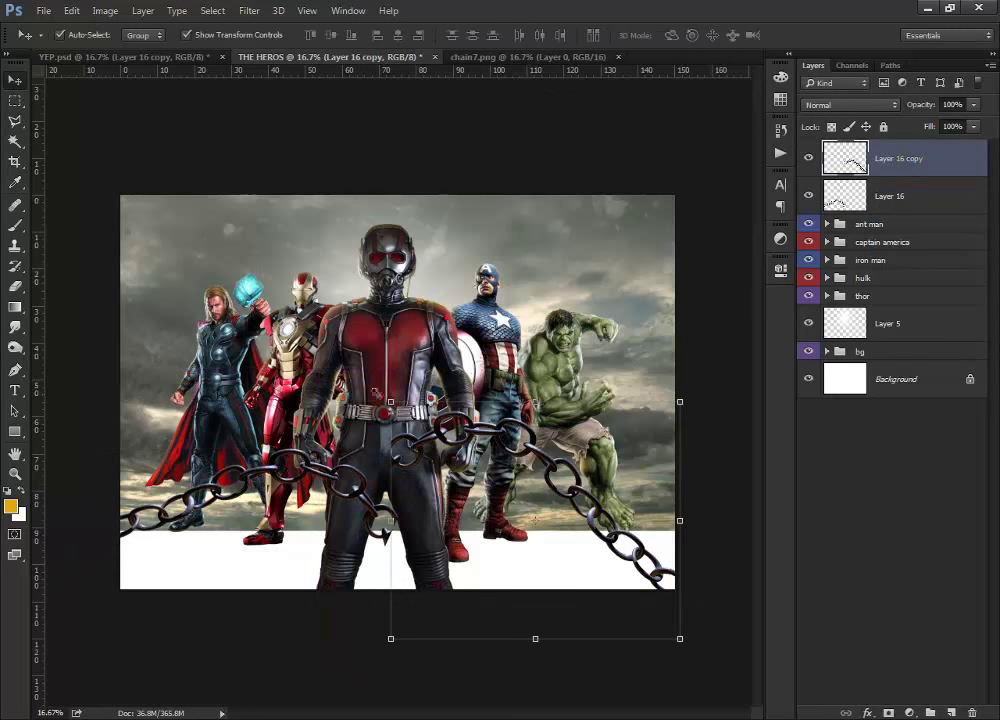
{"action": "left_click_drag", "start_coordinate": [374, 393], "coordinate": [372, 463]}
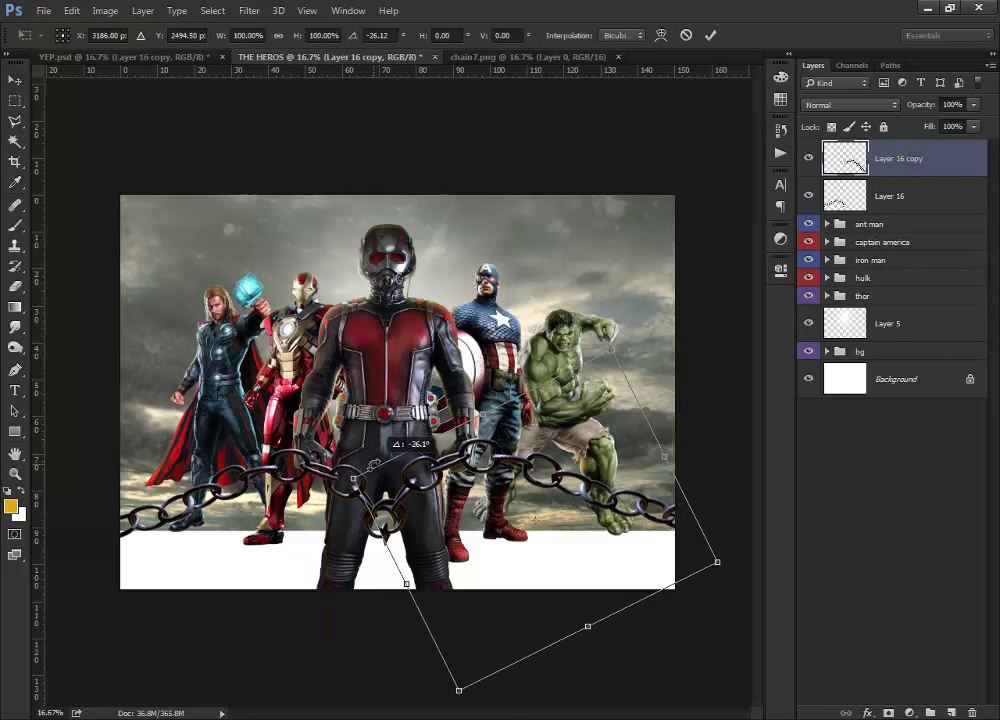
{"action": "left_click_drag", "start_coordinate": [458, 490], "coordinate": [455, 497]}
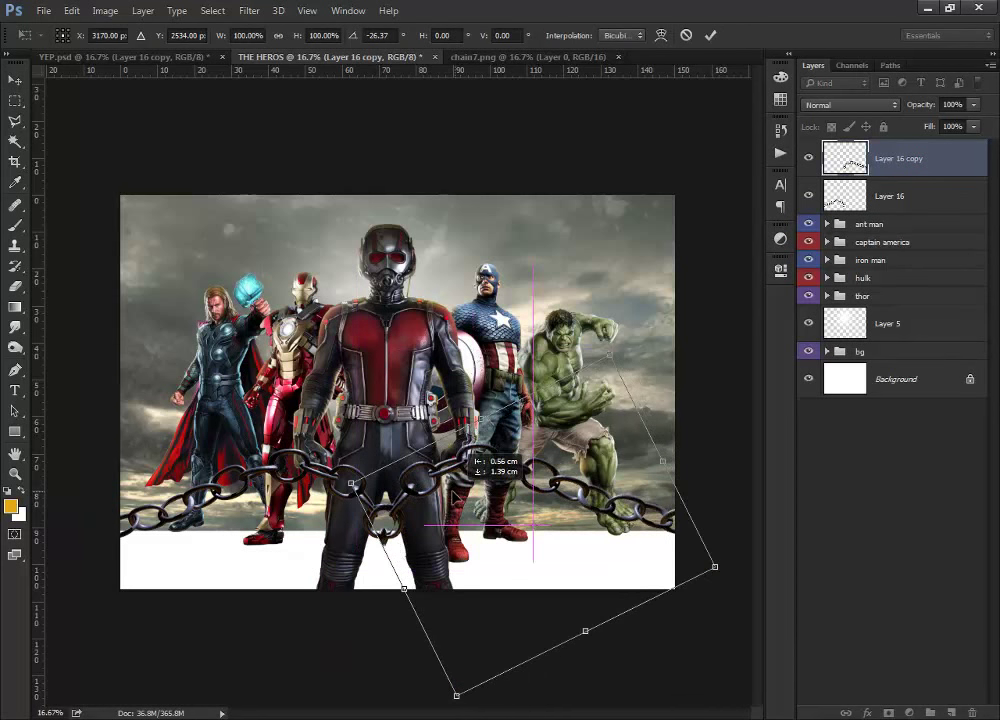
{"action": "left_click_drag", "start_coordinate": [718, 568], "coordinate": [721, 538]}
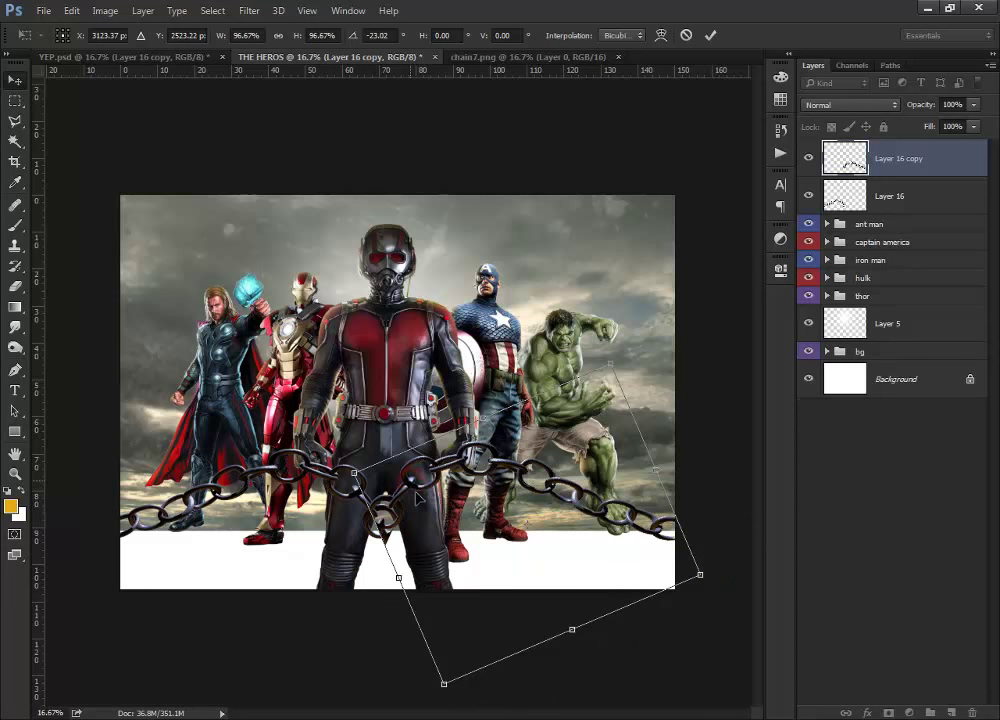
{"action": "key", "text": "Return"}
{"action": "left_click_drag", "start_coordinate": [418, 495], "coordinate": [416, 501]}
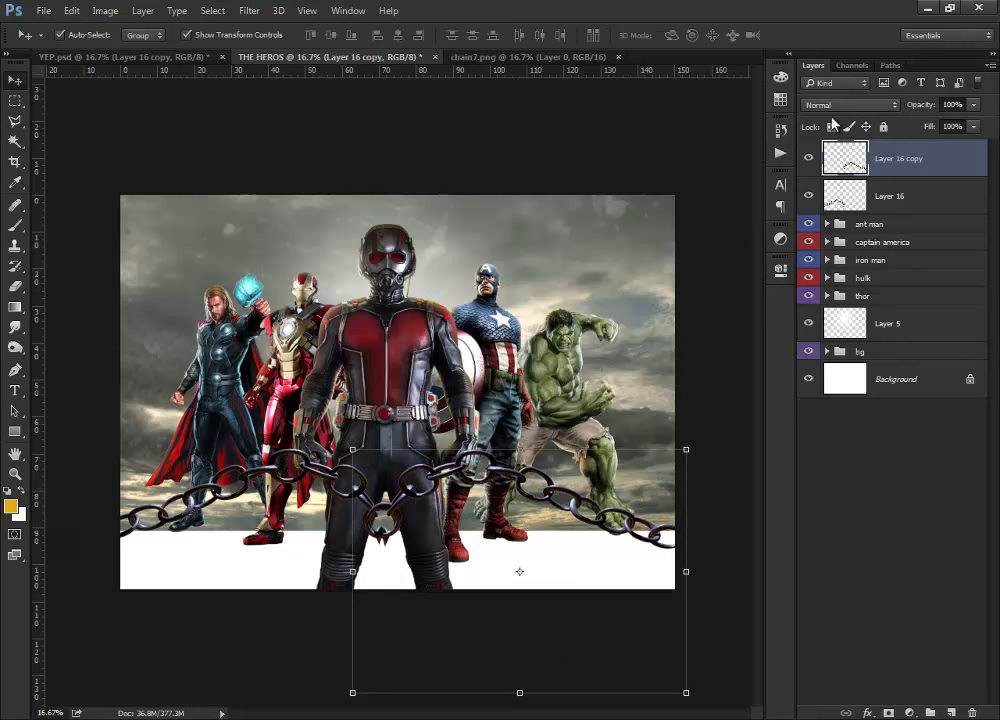
- Merge both chain layers into one and add a new empty layer above it
{"action": "left_click", "coordinate": [906, 195], "text": "shift"}
{"action": "right_click", "coordinate": [910, 176]}
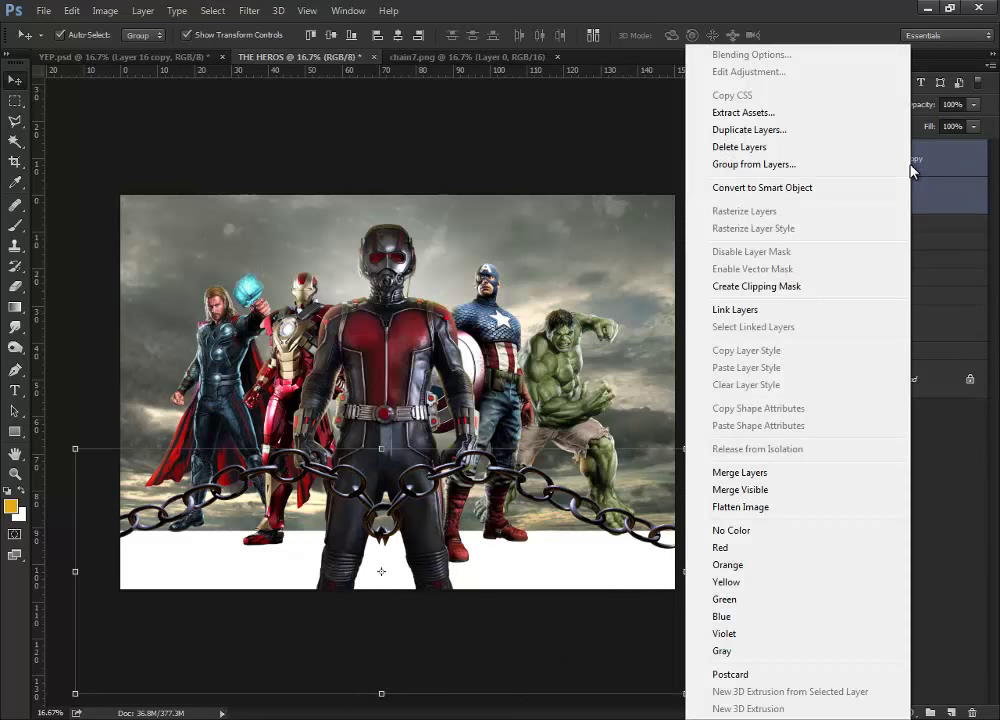
{"action": "left_click", "coordinate": [757, 472]}
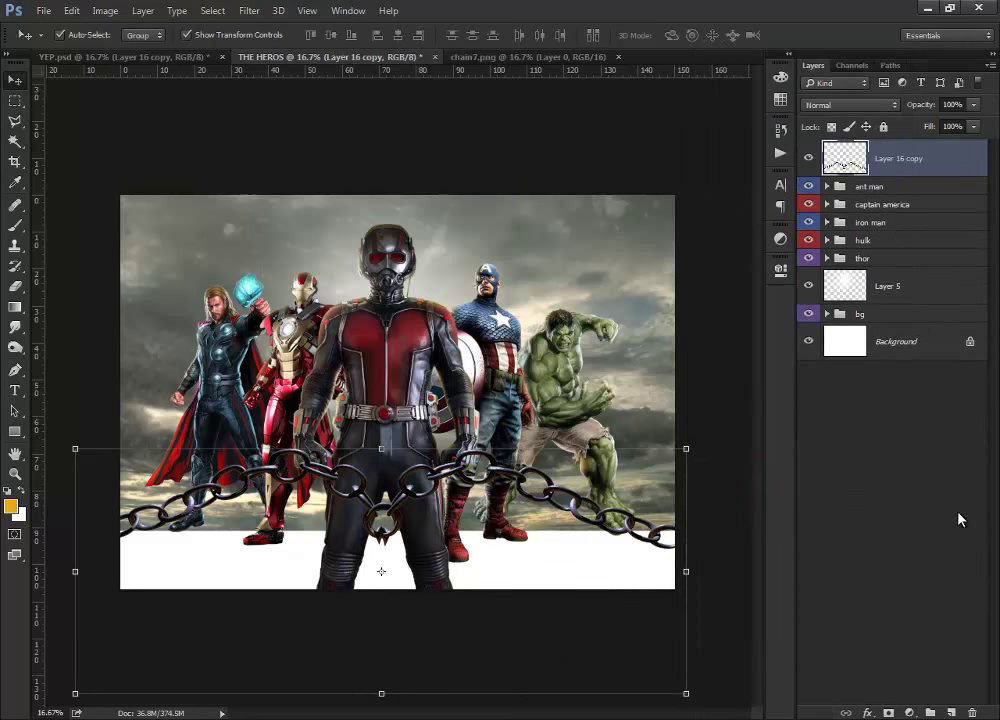
{"action": "left_click", "coordinate": [952, 712]}
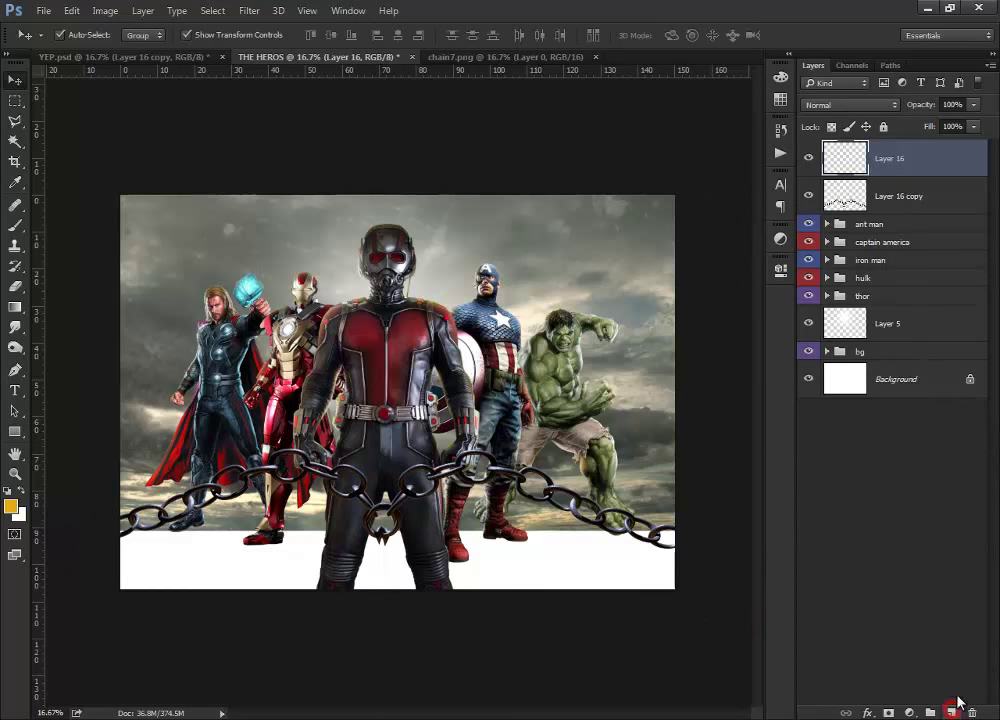
{"action": "left_click", "coordinate": [865, 171], "text": "alt"}
- Paint the chain links in gold e3aa12 with a 600 px soft brush
{"action": "left_click", "coordinate": [12, 507]}
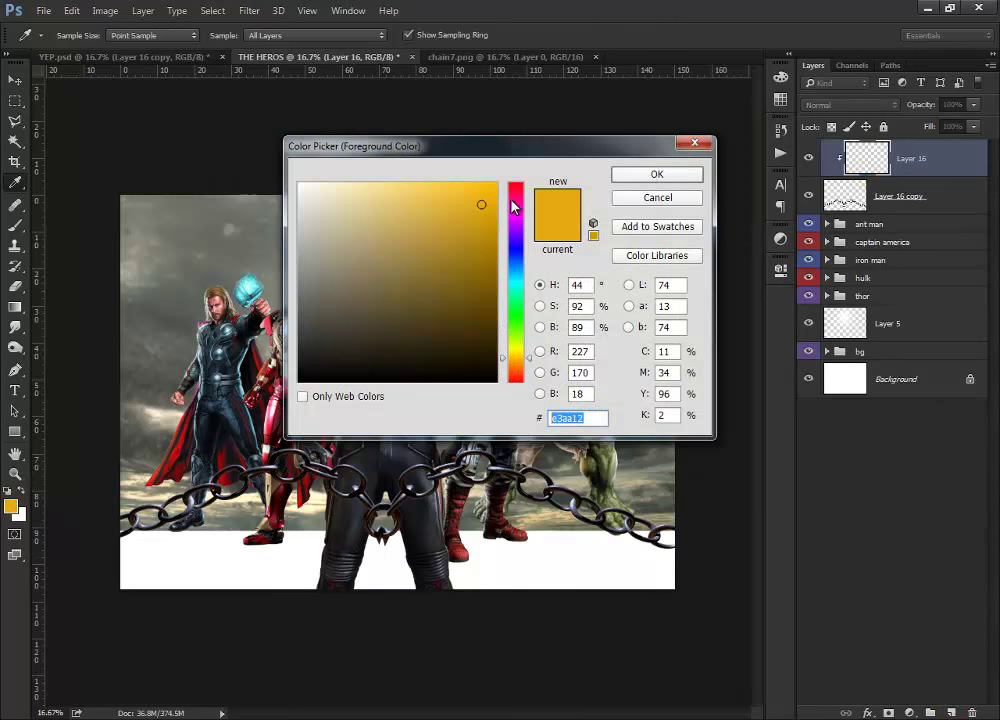
{"action": "left_click", "coordinate": [658, 175]}
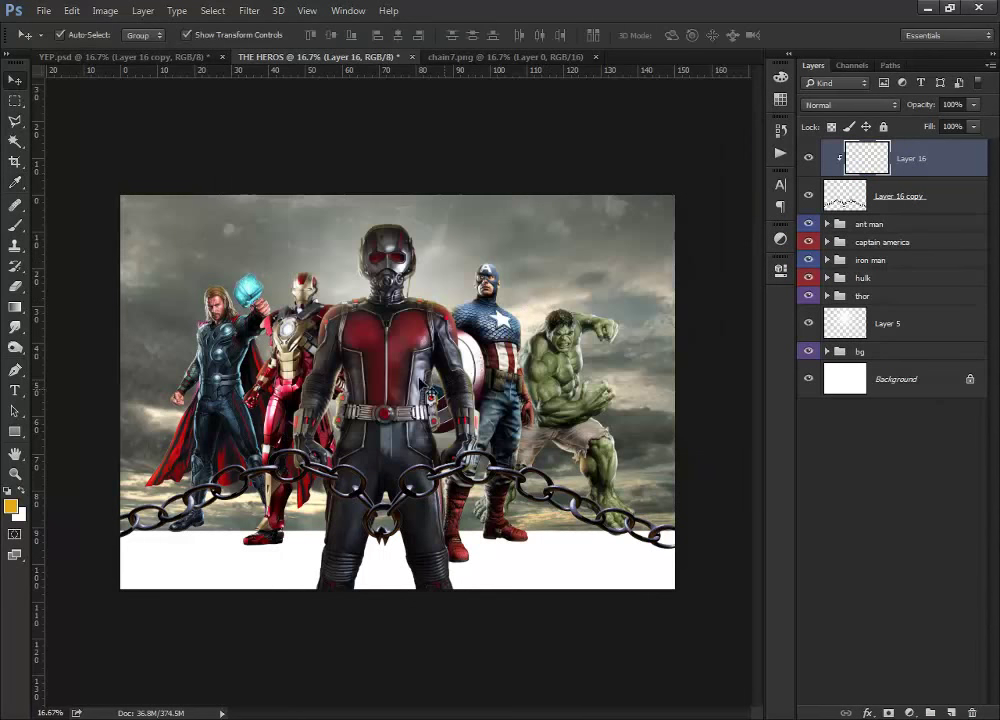
{"action": "left_click", "coordinate": [15, 225]}
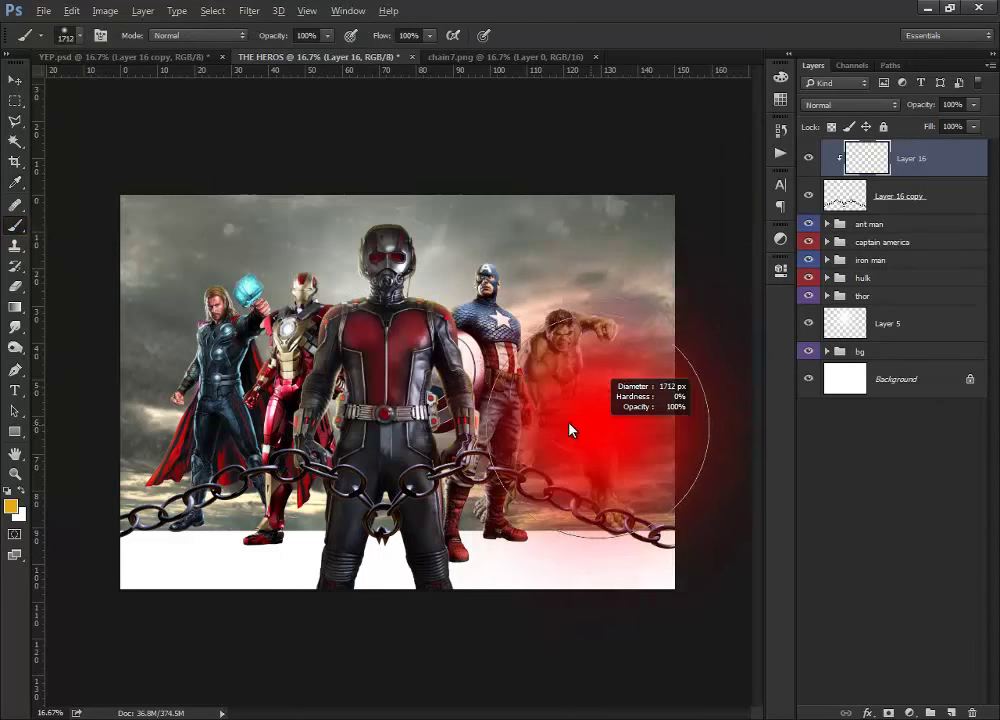
{"action": "scroll", "coordinate": [522, 430], "scroll_direction": "up", "scroll_amount": 1}
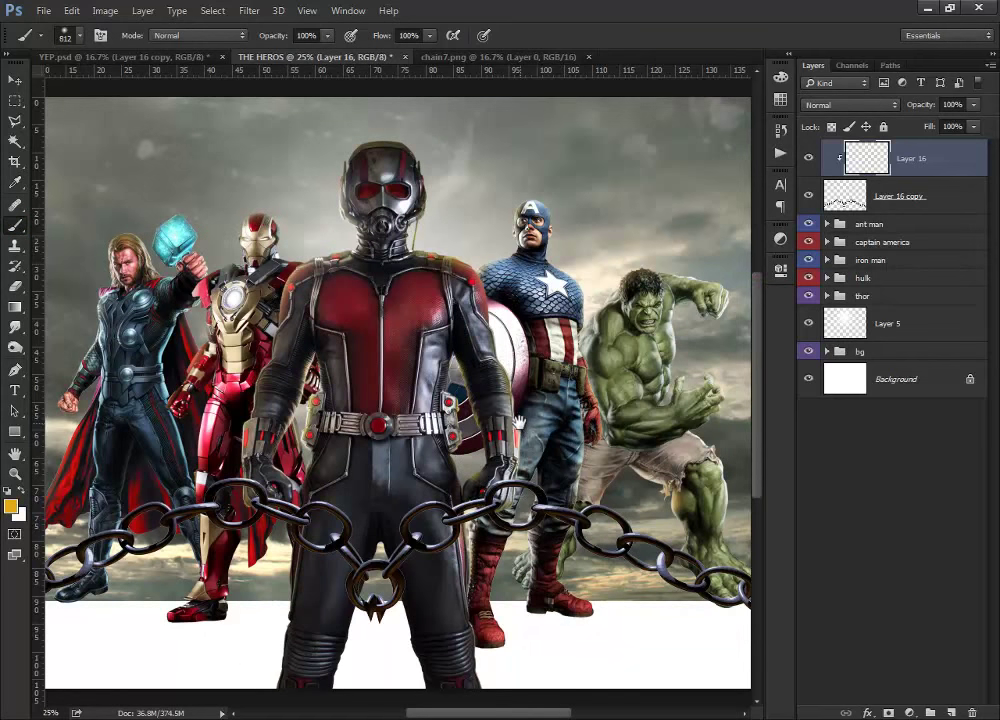
{"action": "left_click_drag", "start_coordinate": [464, 367], "coordinate": [464, 260]}
{"action": "key", "text": "bracketleft"}
{"action": "key", "text": "bracketleft"}
{"action": "mouse_move", "coordinate": [699, 527]}
{"action": "left_mouse_down"}
{"action": "mouse_move", "coordinate": [647, 509]}
{"action": "mouse_move", "coordinate": [617, 380]}
{"action": "mouse_move", "coordinate": [455, 330]}
{"action": "mouse_move", "coordinate": [344, 357]}
{"action": "left_mouse_up"}
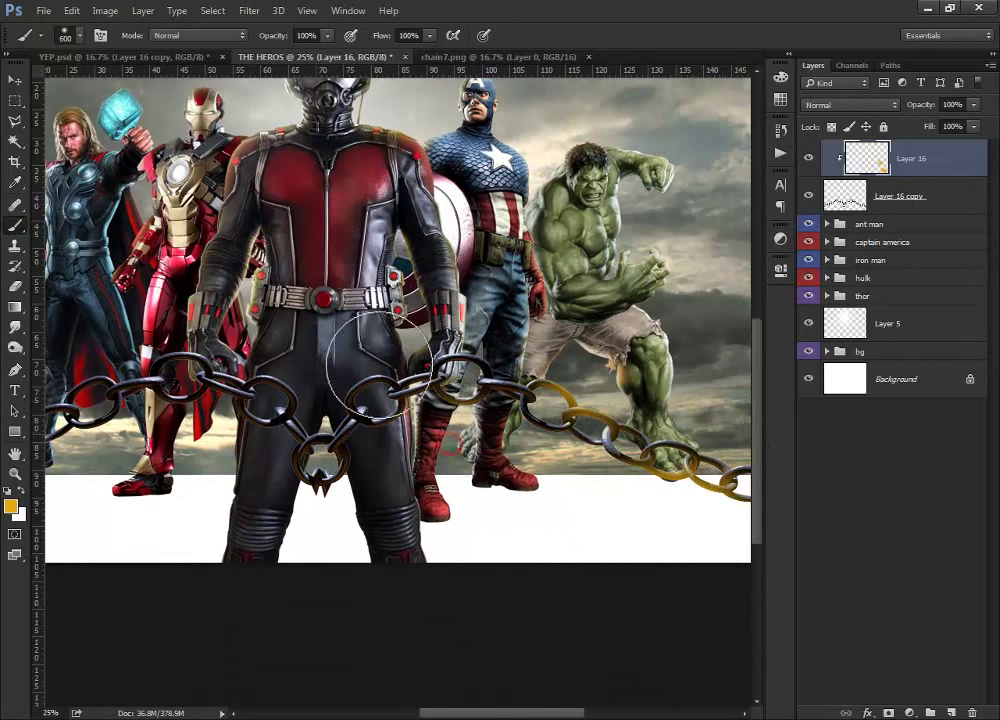
{"action": "left_click_drag", "start_coordinate": [230, 283], "coordinate": [381, 229]}
{"action": "left_click_drag", "start_coordinate": [250, 380], "coordinate": [100, 400]}
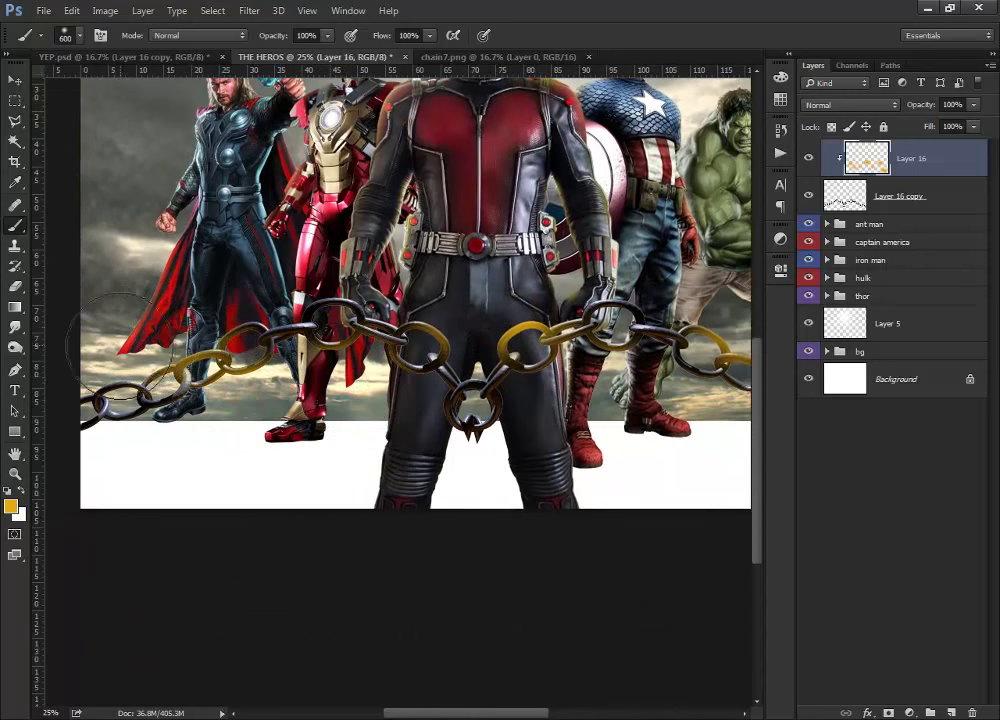
{"action": "left_click_drag", "start_coordinate": [145, 437], "coordinate": [295, 385]}
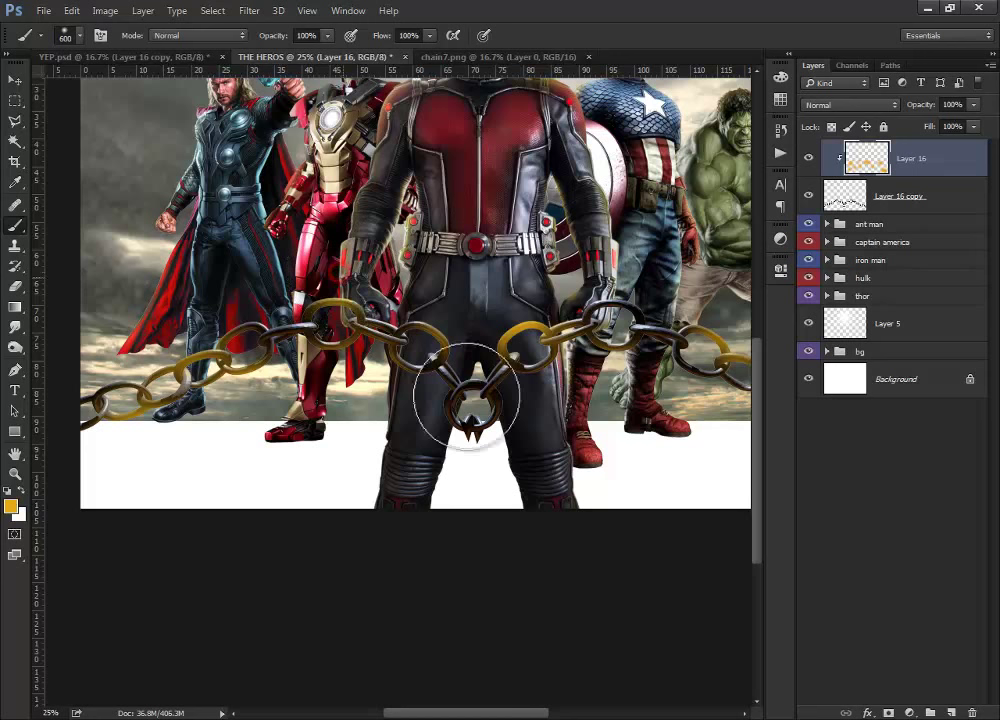
- Change the foreground colour to a brighter orange, f28c08
{"action": "left_click", "coordinate": [11, 508]}
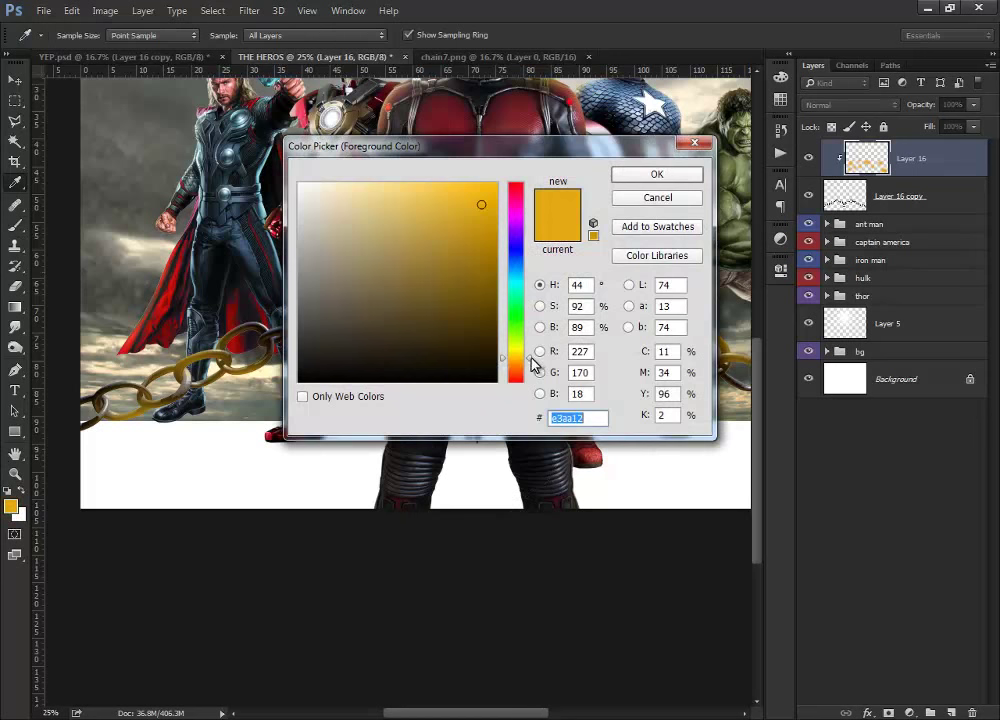
{"action": "left_click_drag", "start_coordinate": [531, 357], "coordinate": [529, 362]}
{"action": "left_click_drag", "start_coordinate": [481, 214], "coordinate": [481, 204]}
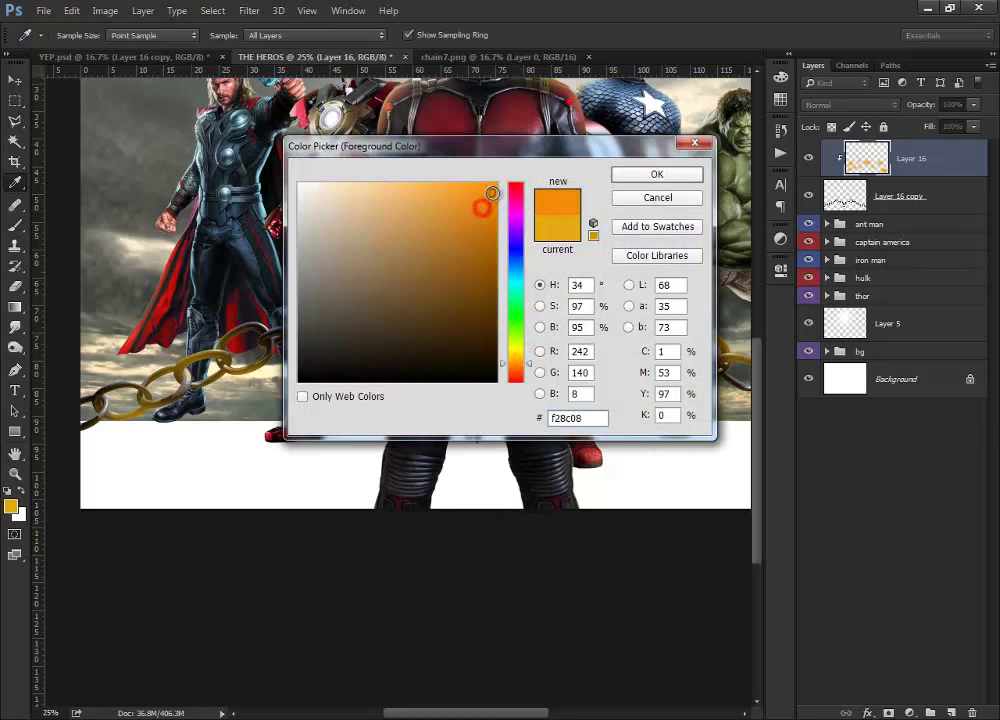
{"action": "left_click", "coordinate": [692, 173]}
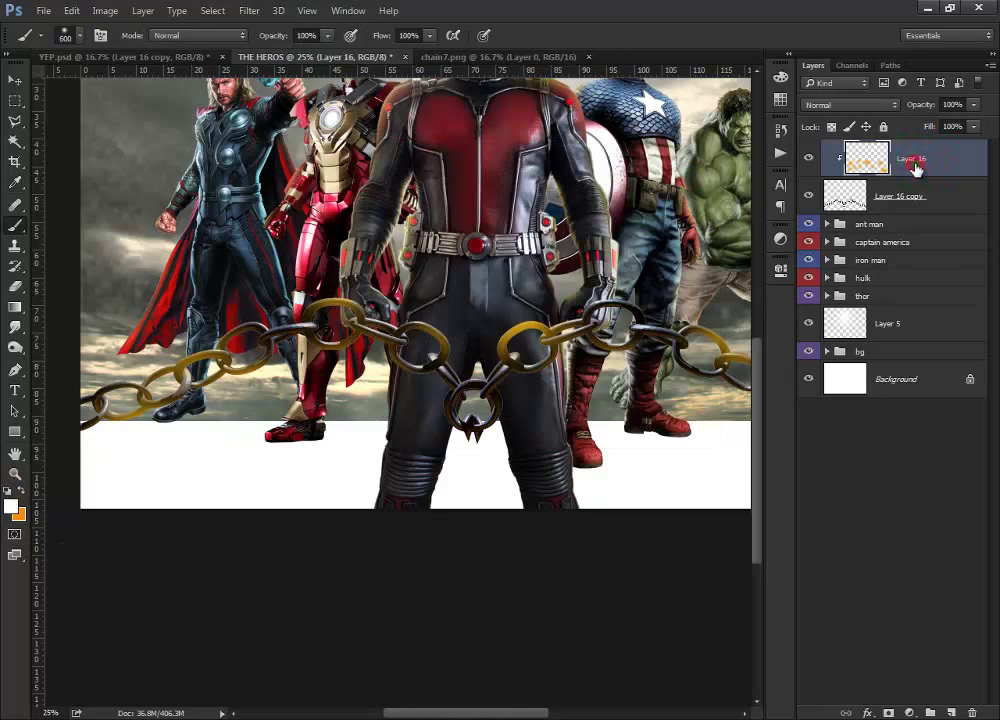
{"action": "key", "text": "ctrl+minus"}
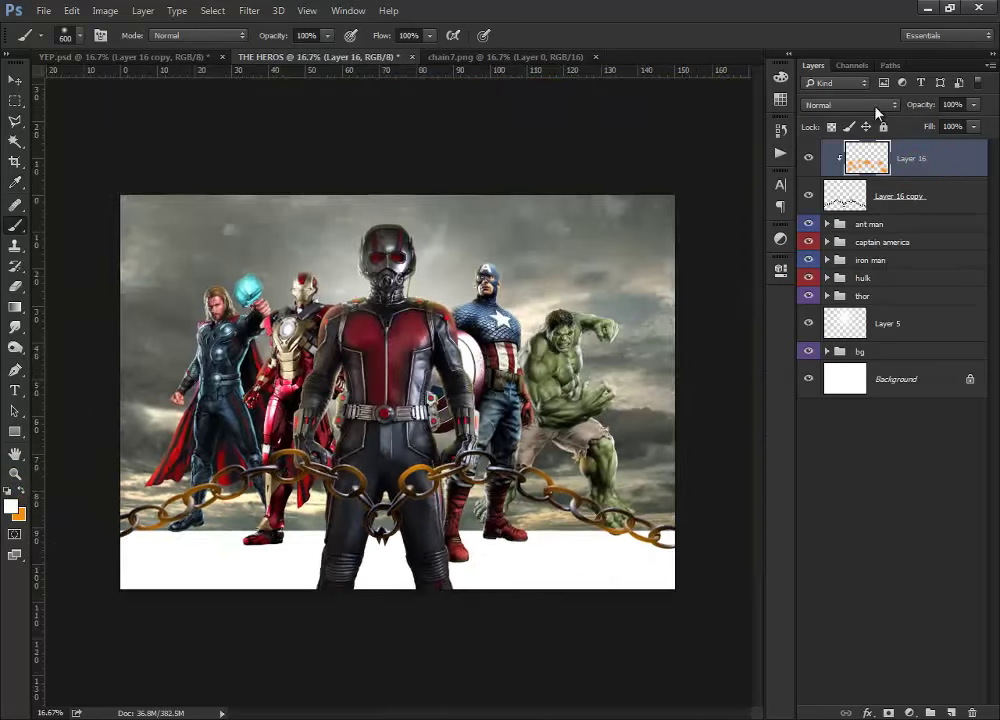
- Set the chain-colour Layer 16 to Color Dodge blending at 96% opacity
{"action": "left_click", "coordinate": [872, 106]}
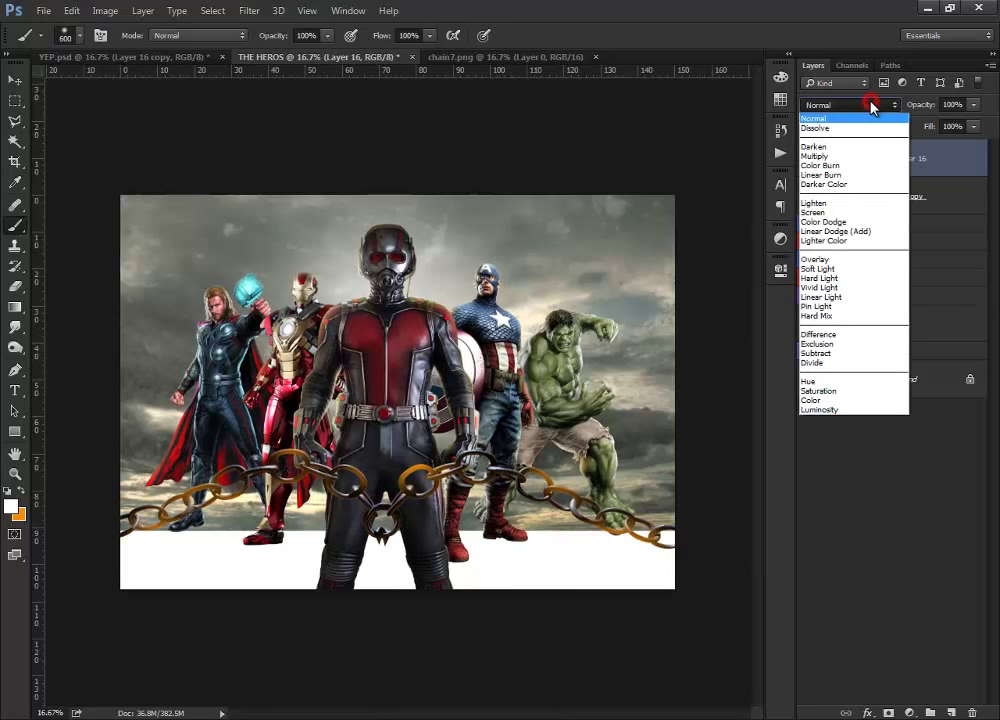
{"action": "left_click", "coordinate": [857, 222]}
{"action": "left_click", "coordinate": [950, 104]}
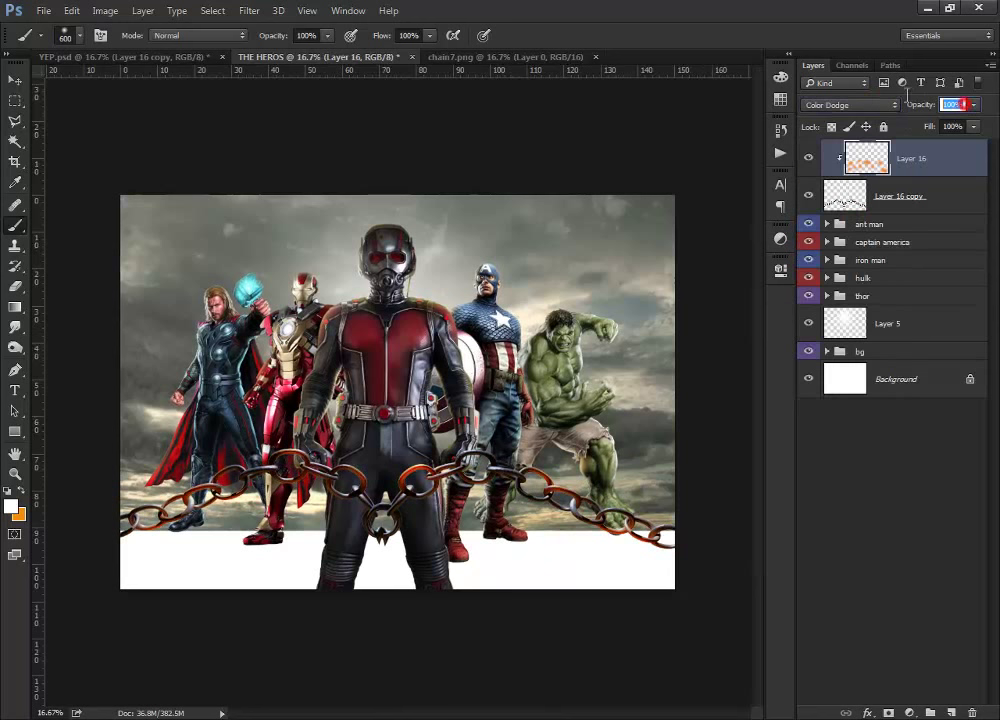
{"action": "type", "text": "96"}
{"action": "left_click", "coordinate": [14, 79]}
{"action": "left_click", "coordinate": [809, 158]}
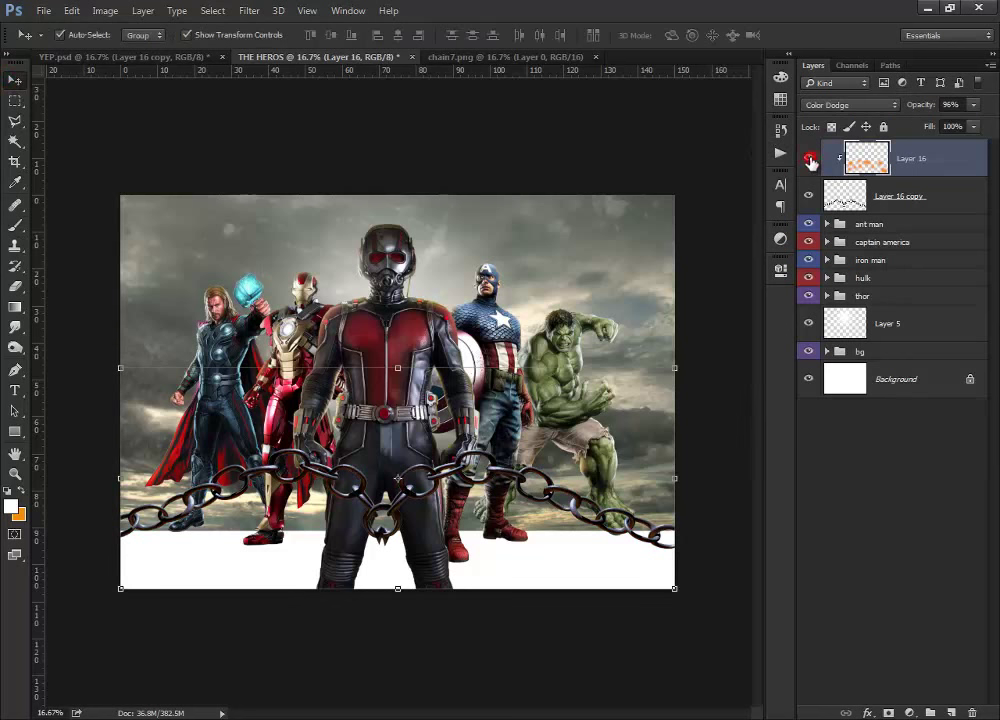
{"action": "left_click", "coordinate": [952, 168]}
- Add a Levels adjustment clipped to Layer 16 with midtones 1.25 and white point 246
{"action": "left_click", "coordinate": [912, 712]}
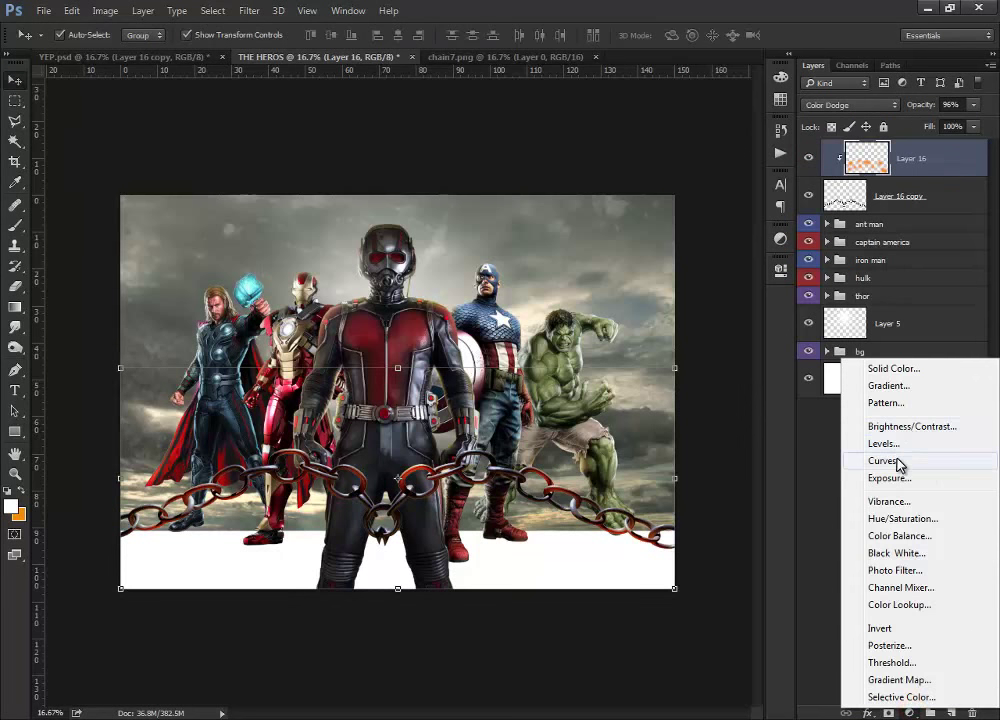
{"action": "left_click", "coordinate": [880, 440]}
{"action": "left_click", "coordinate": [642, 524]}
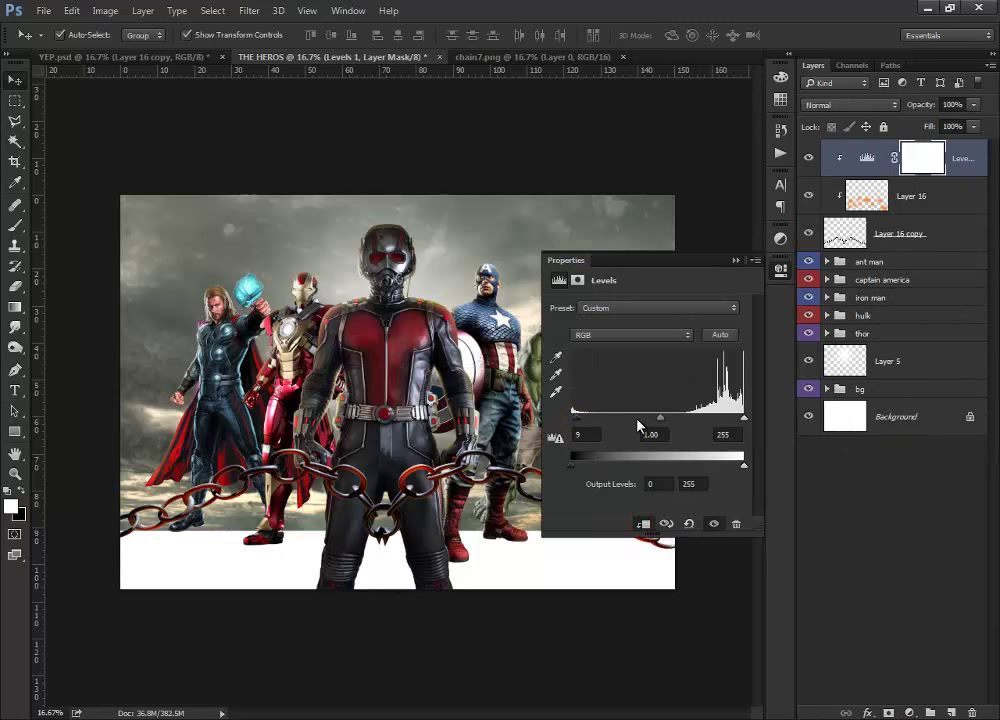
{"action": "left_click_drag", "start_coordinate": [660, 417], "coordinate": [647, 418]}
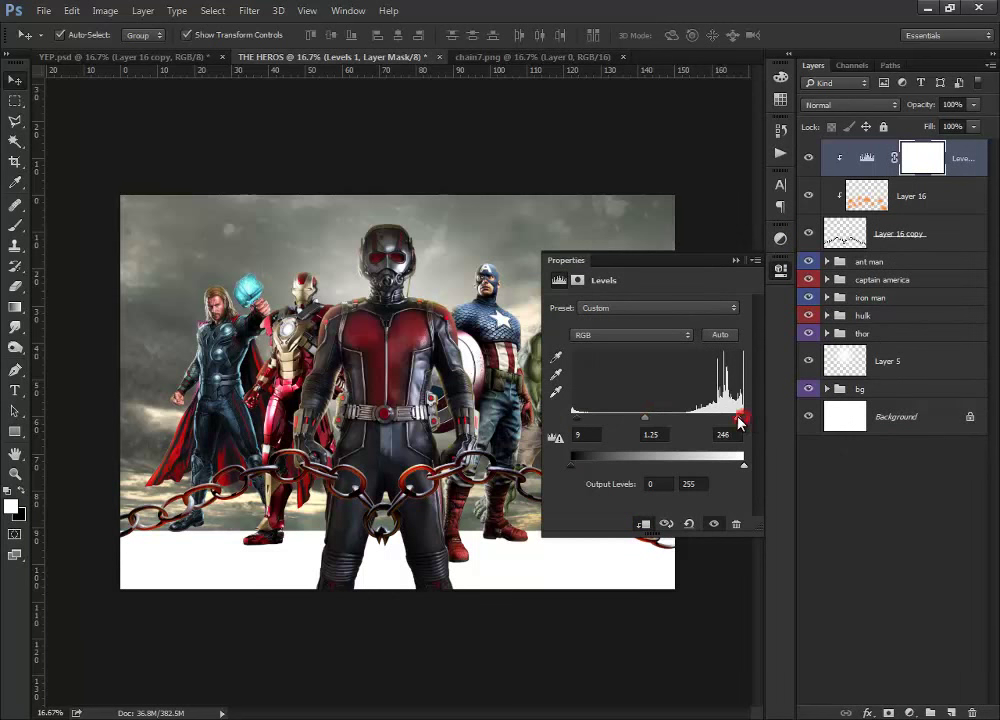
{"action": "left_click", "coordinate": [736, 260]}
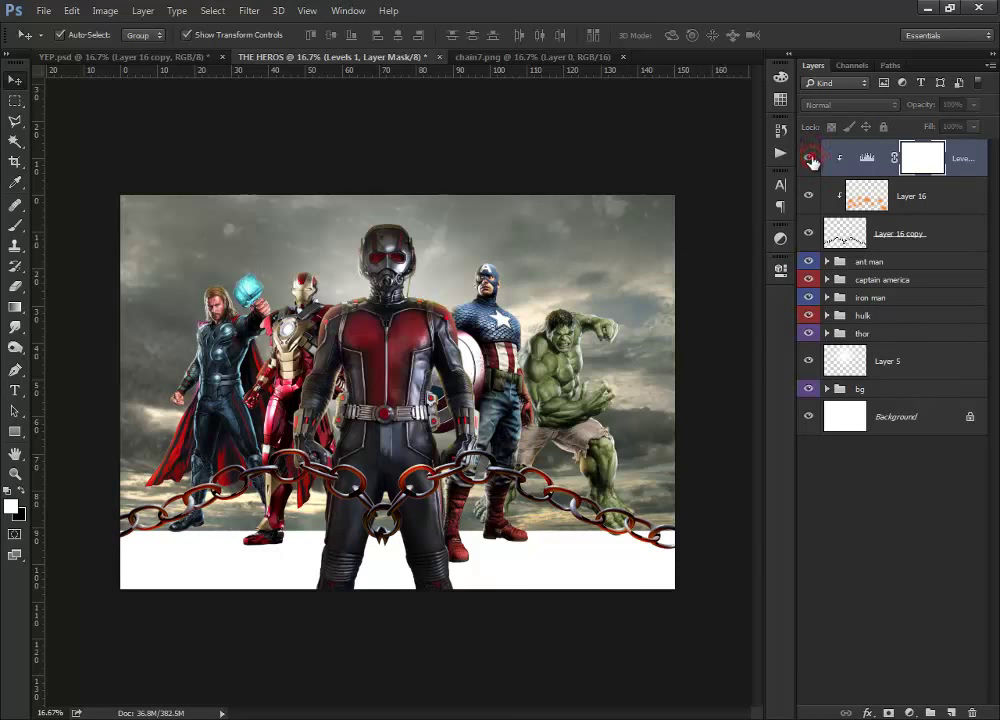
- Group the three chain layers into an orange-labelled group named 'chains'
{"action": "left_click", "coordinate": [940, 234], "text": "shift"}
{"action": "key", "text": "ctrl+g"}
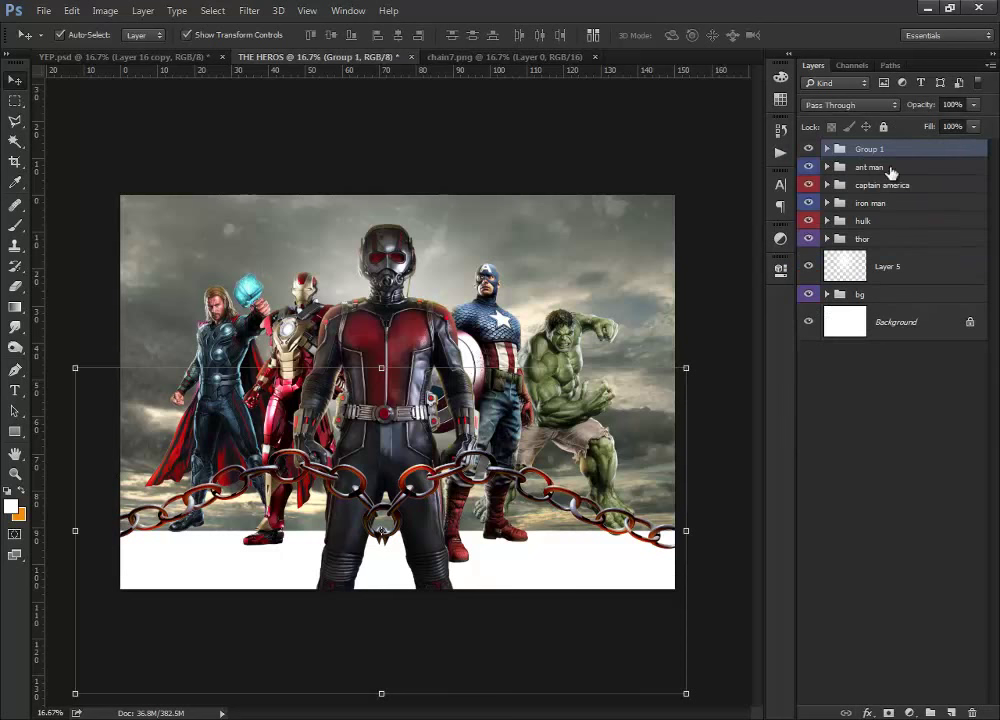
{"action": "double_click", "coordinate": [862, 149]}
{"action": "type", "text": "g"}
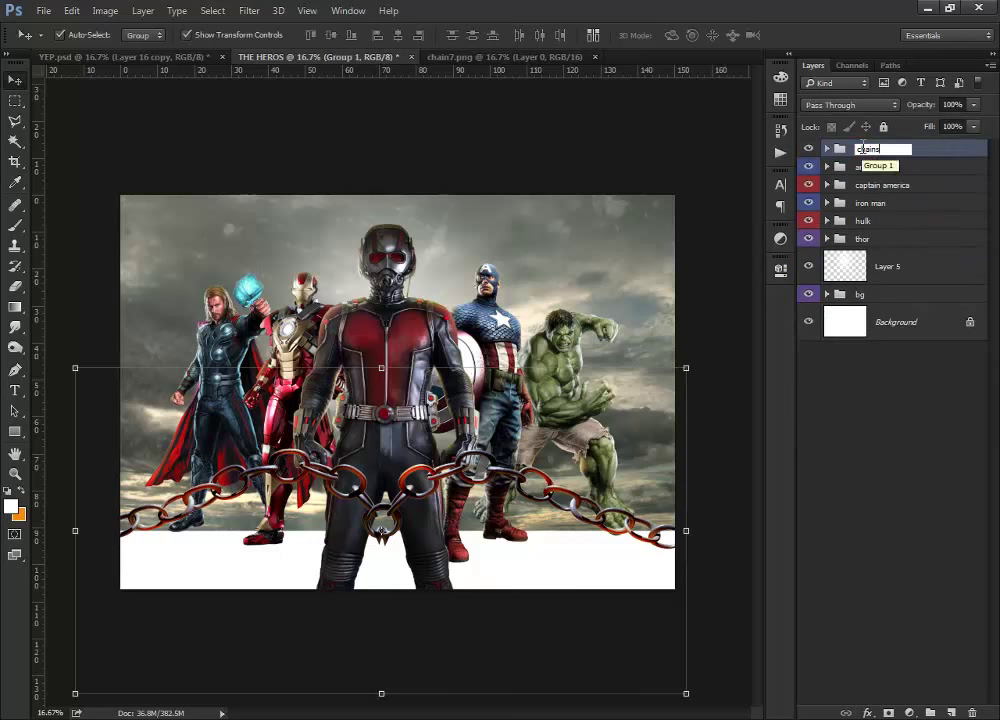
{"action": "key", "text": "Return"}
{"action": "right_click", "coordinate": [933, 155]}
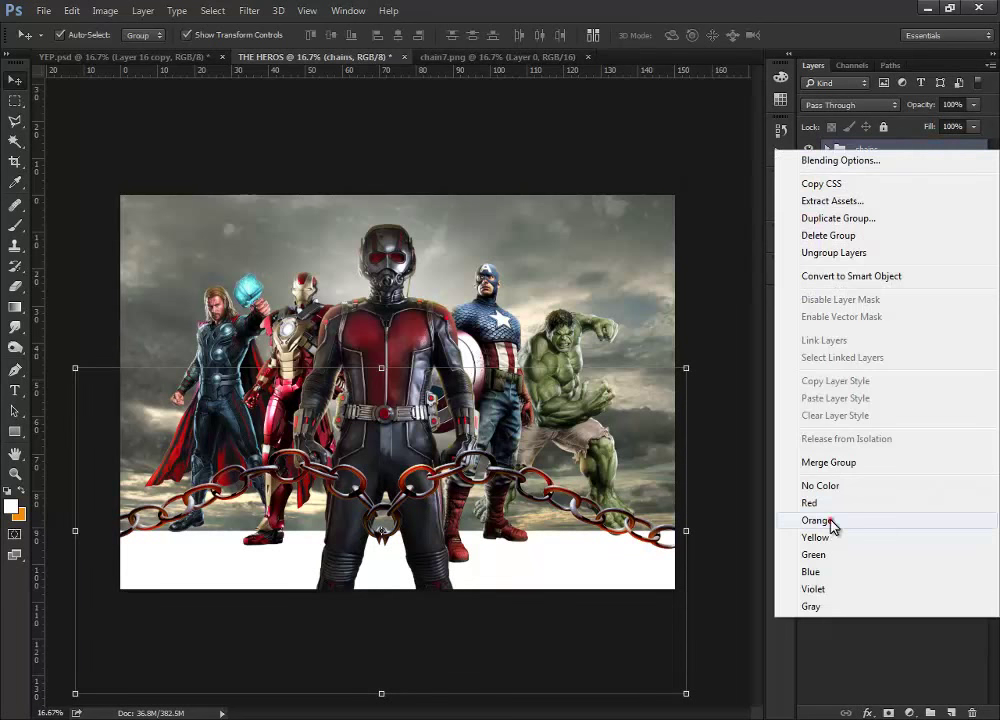
{"action": "left_click", "coordinate": [831, 521]}
{"action": "key", "text": "ctrl+plus"}
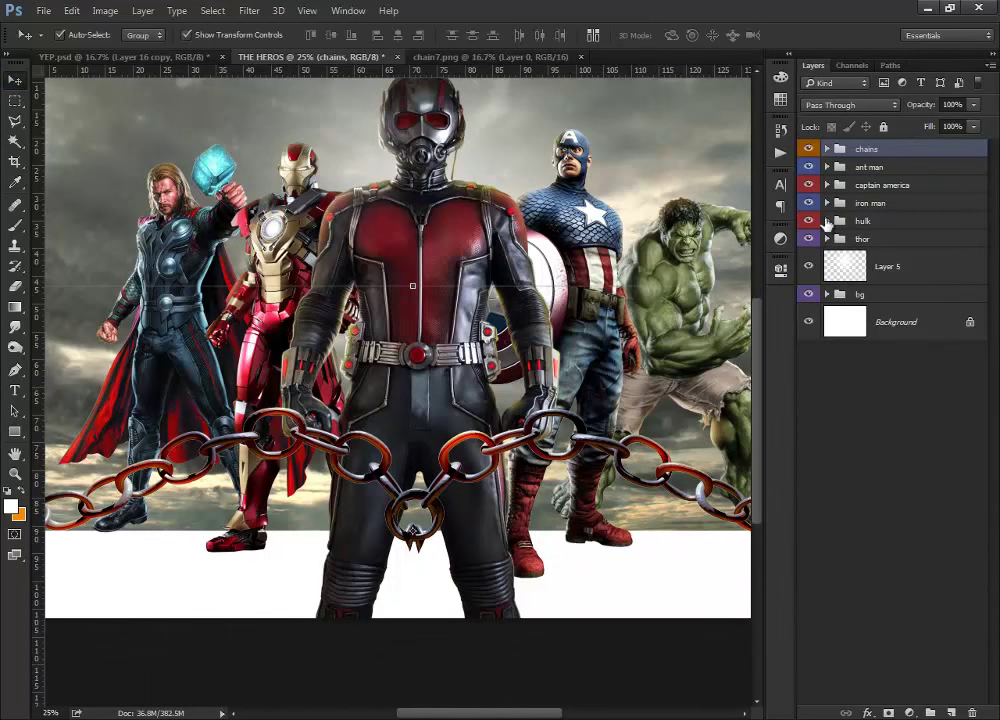
{"action": "left_click", "coordinate": [808, 149]}
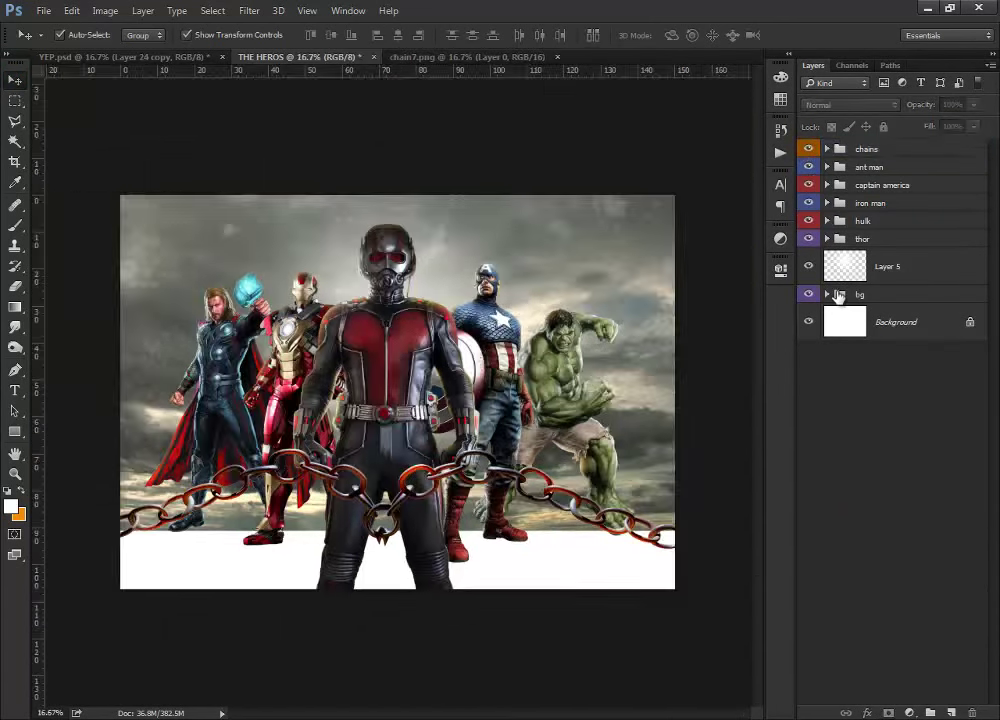
- Close the chain7.png document and start opening another image file
{"action": "left_click", "coordinate": [540, 57]}
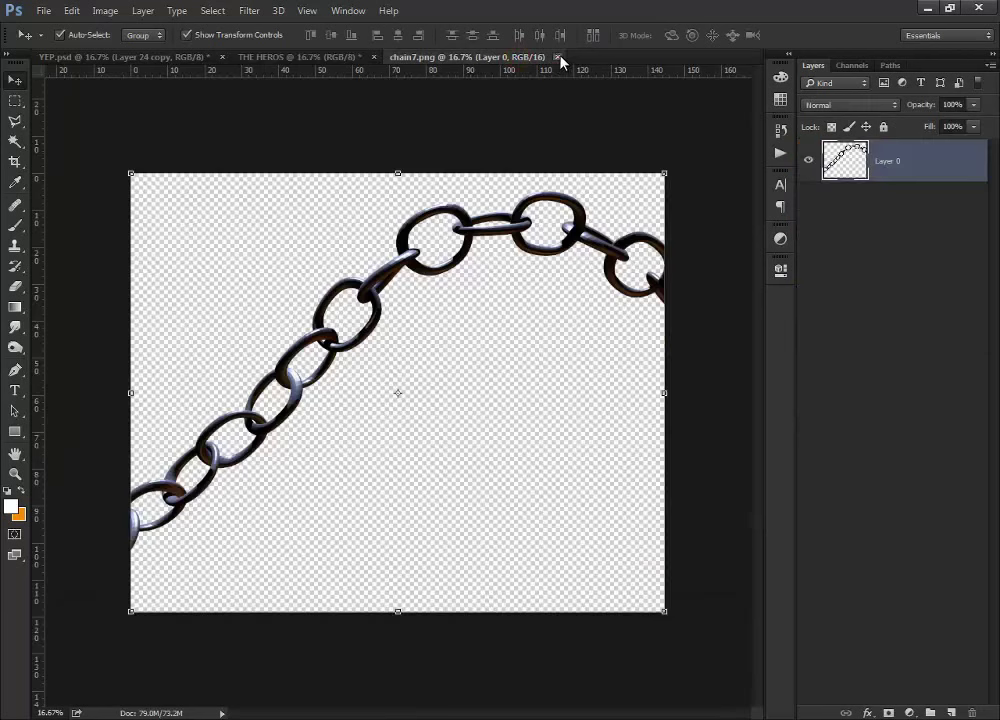
{"action": "left_click", "coordinate": [42, 10]}
{"action": "left_click", "coordinate": [65, 44]}
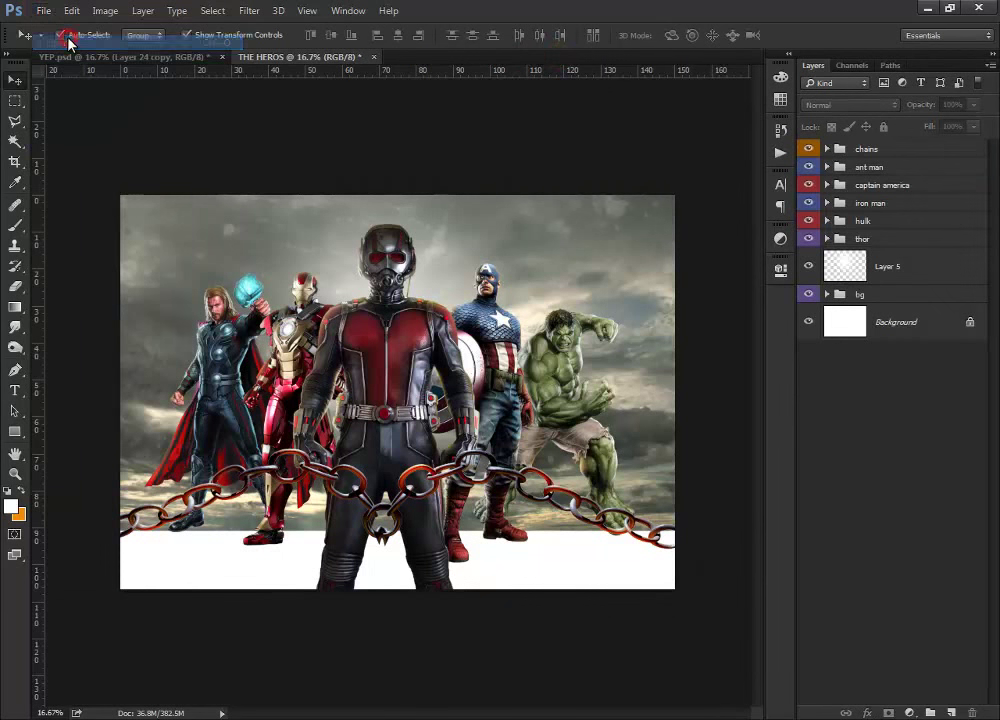
- Open dust.png, then return to THE HEROS poster
{"action": "left_click", "coordinate": [360, 140]}
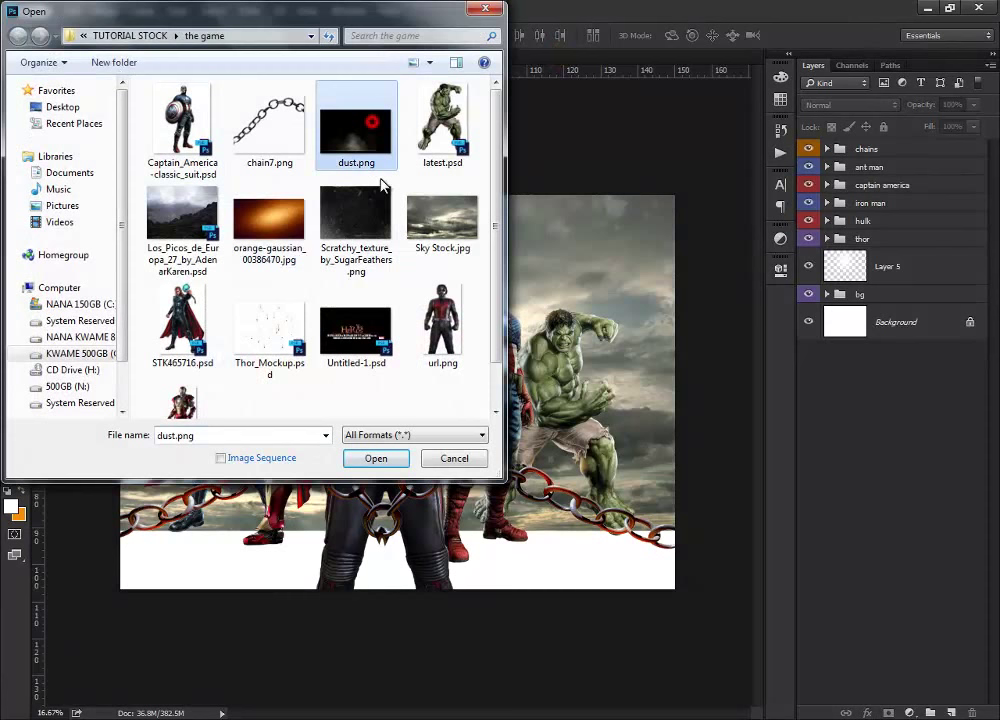
{"action": "left_click", "coordinate": [376, 458]}
{"action": "left_click", "coordinate": [278, 58]}
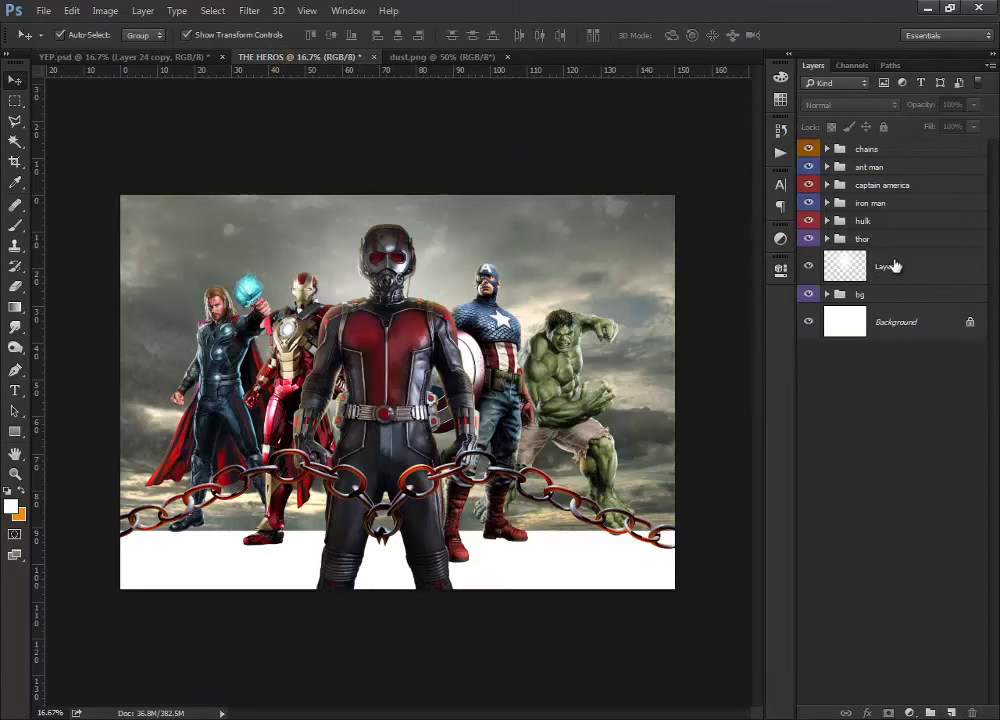
- Put Layer 5 into a red-labelled group named 'glow'
{"action": "left_click", "coordinate": [896, 266]}
{"action": "key", "text": "ctrl+g"}
{"action": "double_click", "coordinate": [857, 257]}
{"action": "type", "text": "glow"}
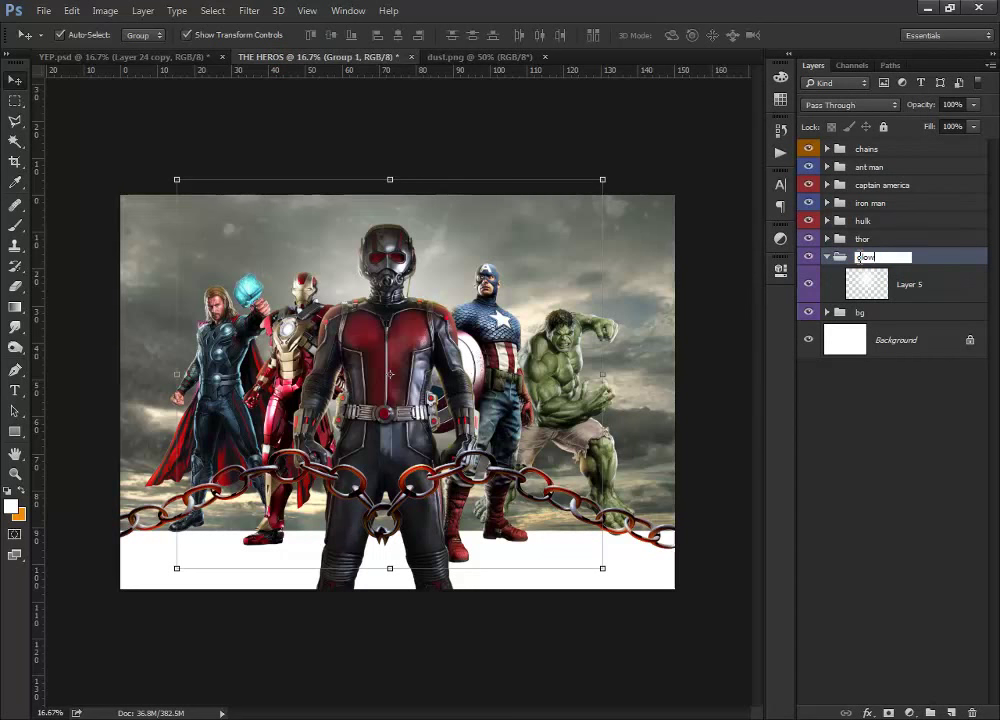
{"action": "key", "text": "Return"}
{"action": "left_click", "coordinate": [827, 258]}
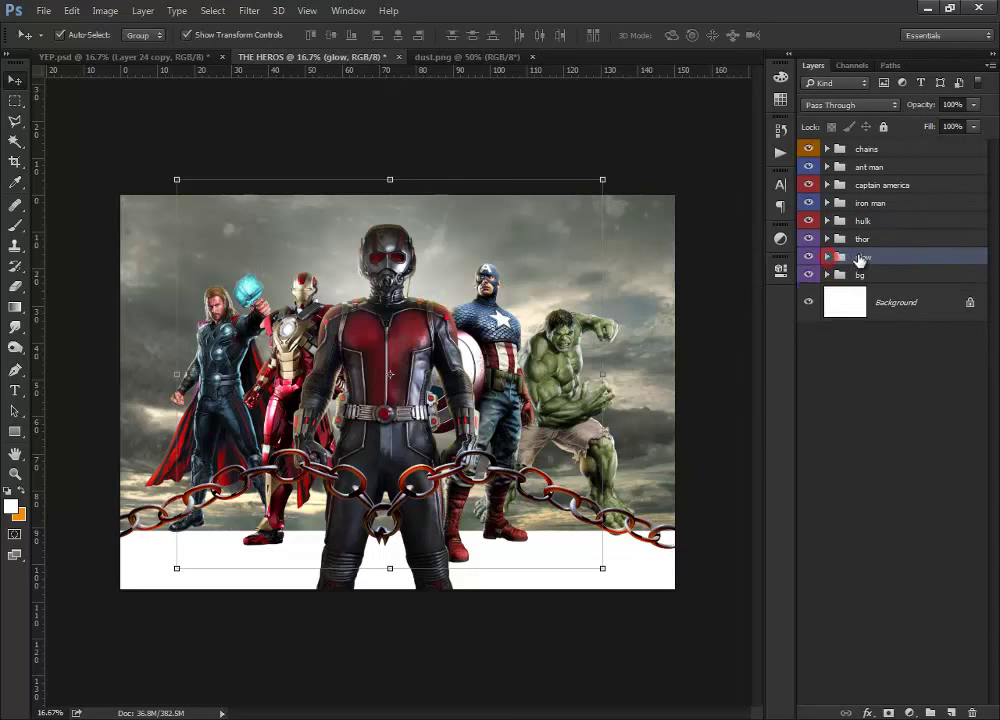
{"action": "right_click", "coordinate": [857, 257]}
{"action": "left_click", "coordinate": [684, 606]}
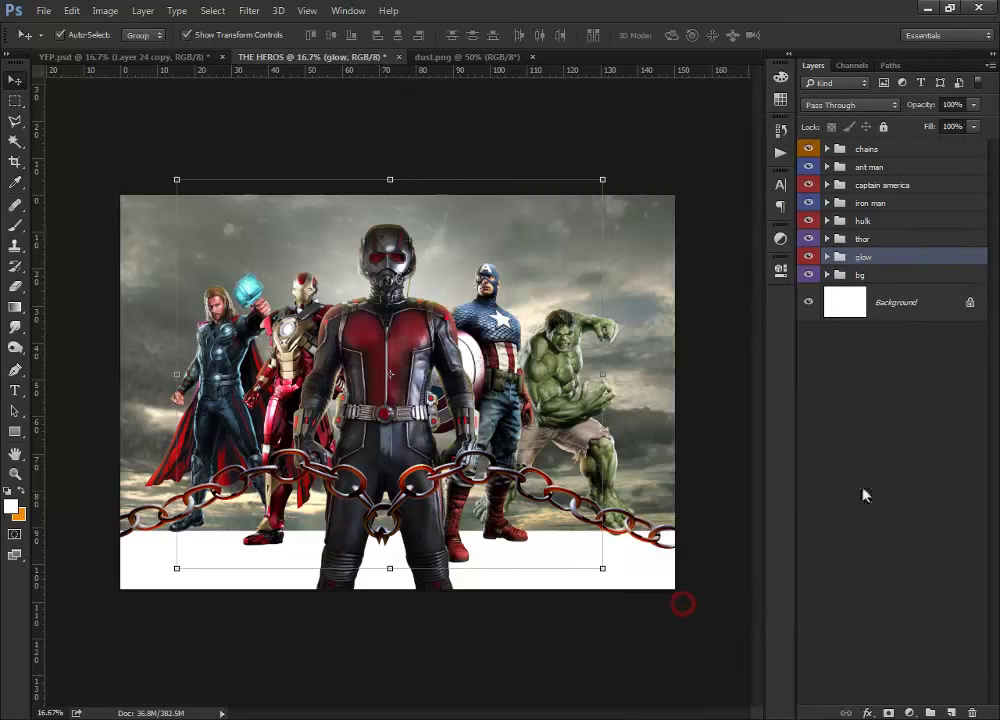
{"action": "left_click", "coordinate": [886, 471]}
{"action": "left_click", "coordinate": [884, 152]}
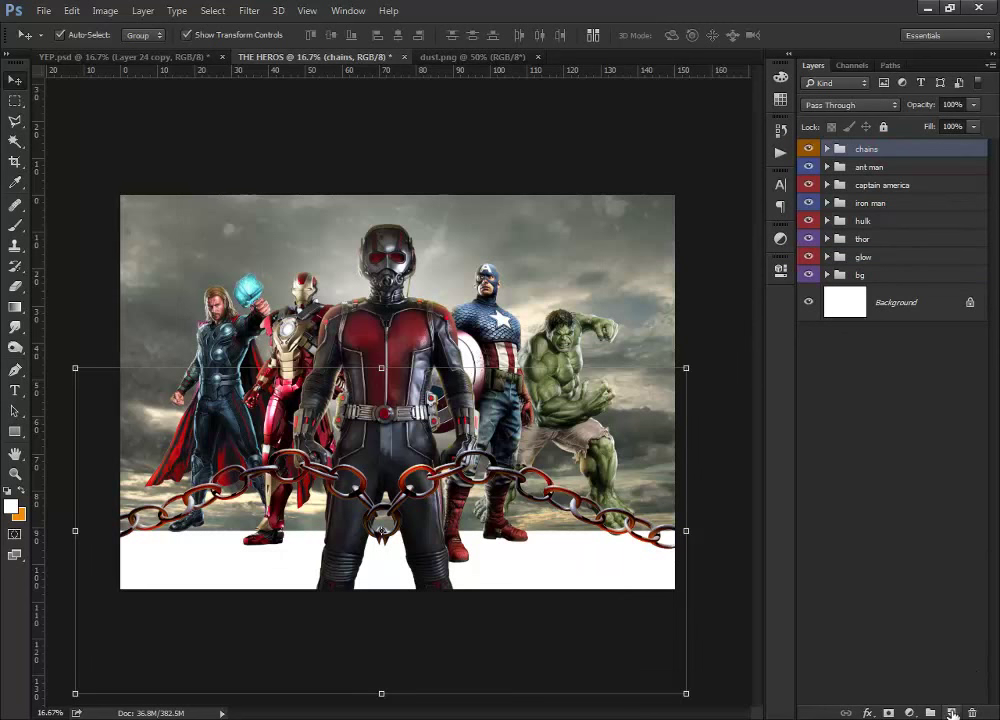
- Draw a black-to-transparent gradient up from the poster bottom on new Layer 17
{"action": "left_click", "coordinate": [952, 713]}
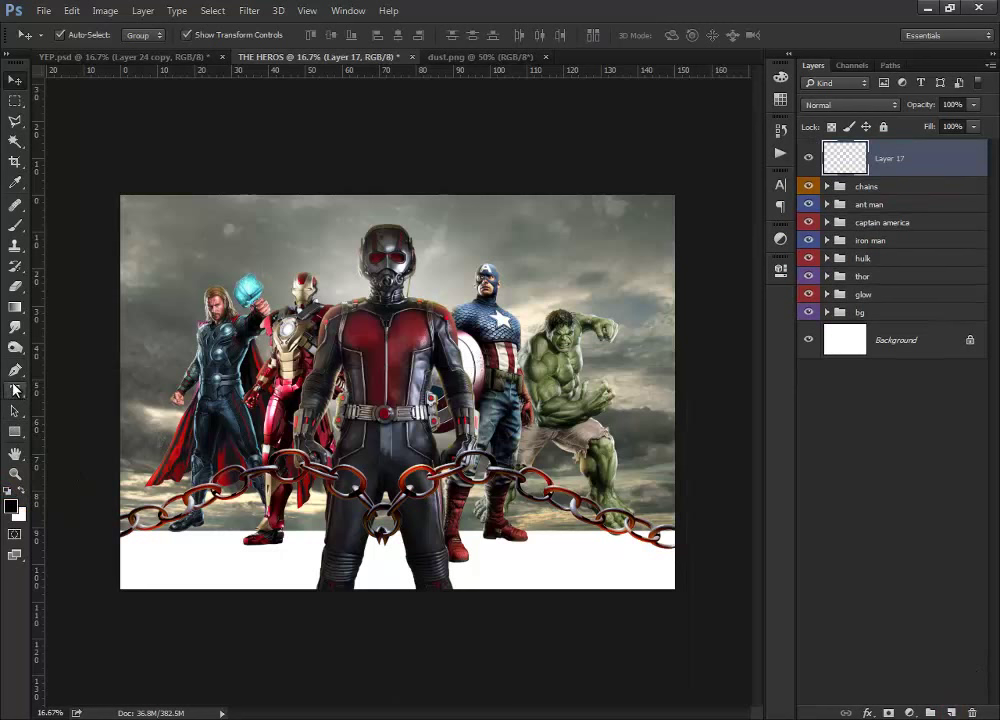
{"action": "left_click", "coordinate": [13, 308]}
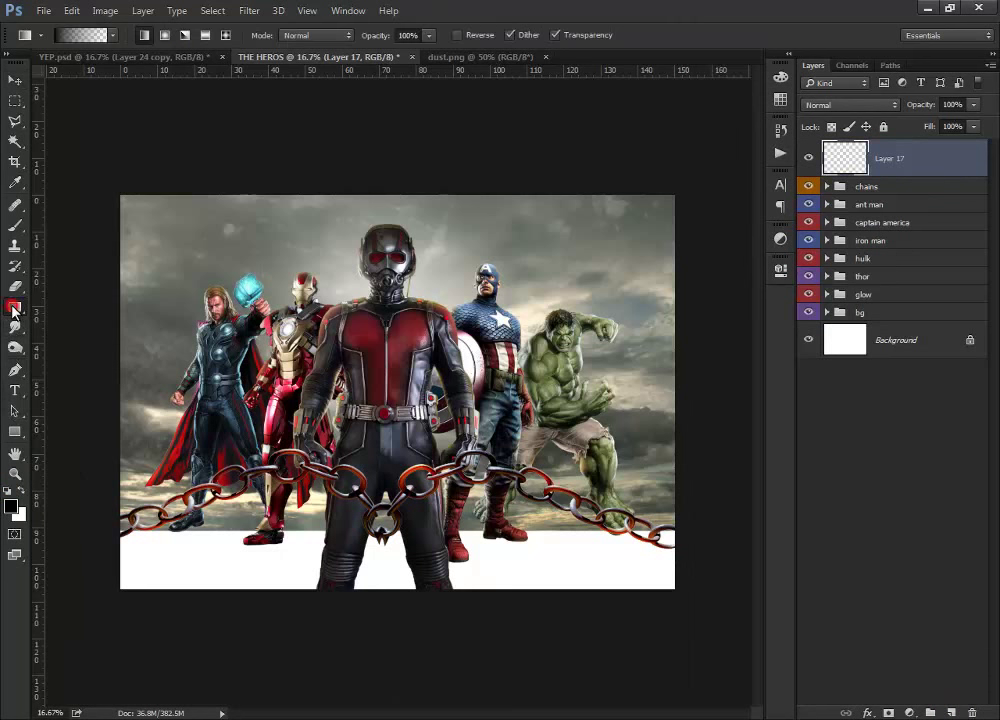
{"action": "left_click_drag", "start_coordinate": [400, 631], "coordinate": [400, 491]}
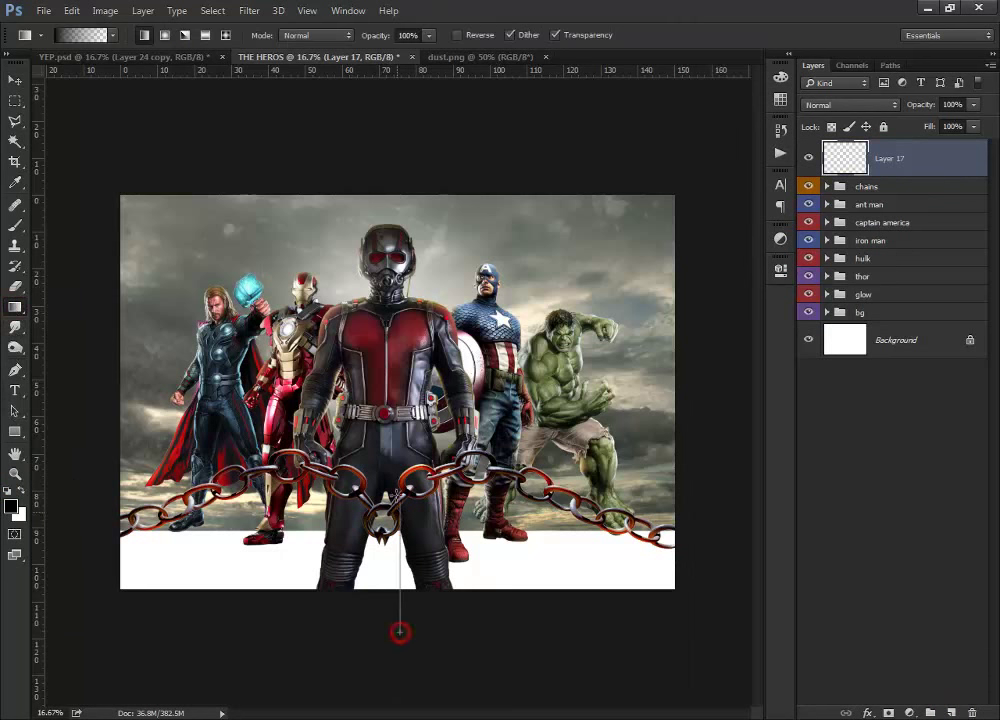
{"action": "left_click_drag", "start_coordinate": [400, 423], "coordinate": [400, 444]}
{"action": "left_click_drag", "start_coordinate": [401, 558], "coordinate": [401, 540]}
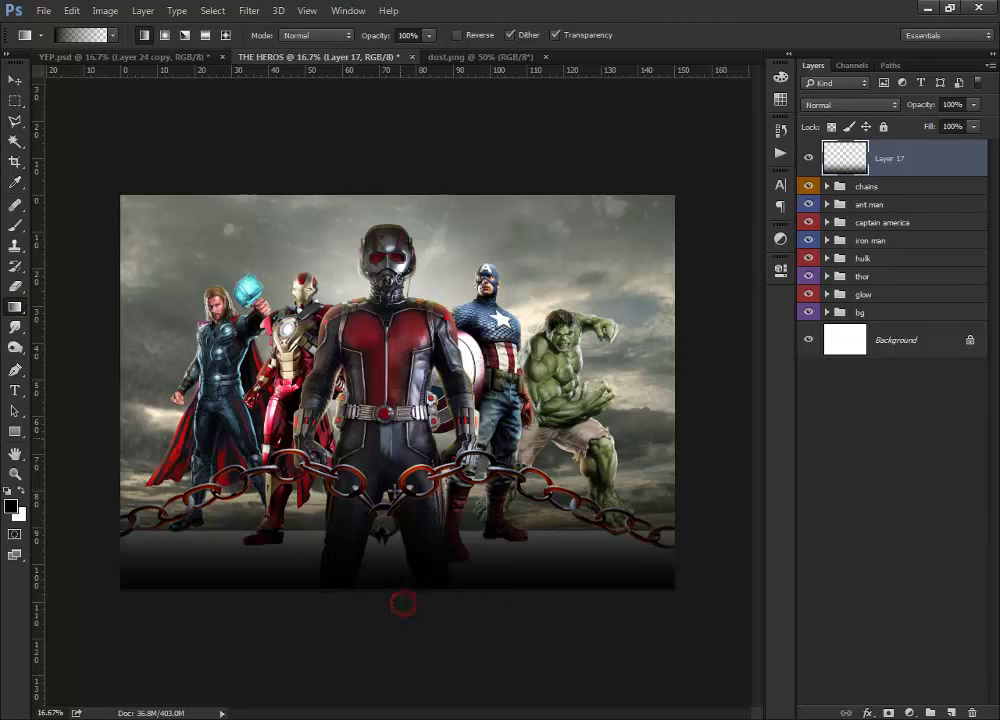
{"action": "left_click_drag", "start_coordinate": [401, 598], "coordinate": [401, 525]}
{"action": "left_click_drag", "start_coordinate": [401, 578], "coordinate": [401, 462]}
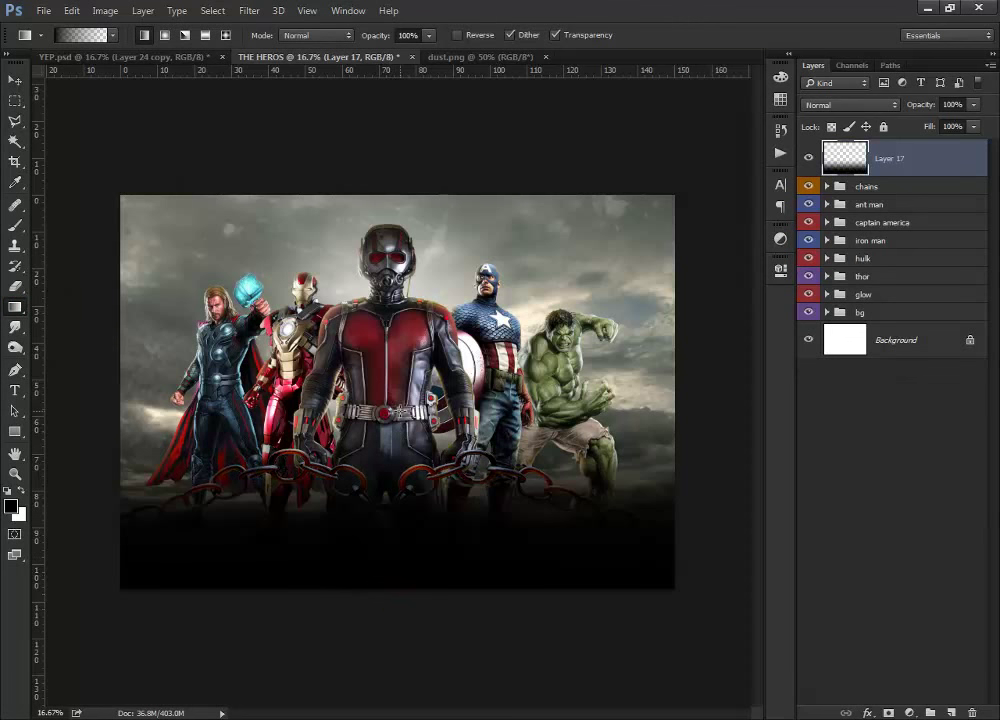
- Stretch the gradient layer slightly wider than the canvas on both sides
{"action": "left_click", "coordinate": [14, 78]}
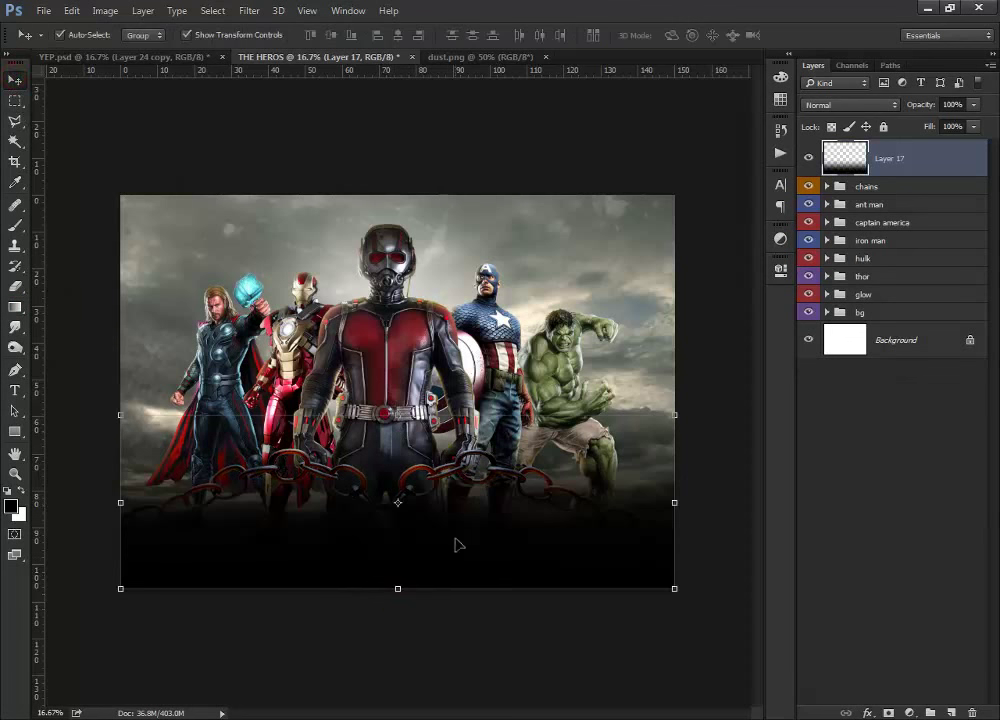
{"action": "left_click_drag", "start_coordinate": [455, 545], "coordinate": [461, 550]}
{"action": "left_click_drag", "start_coordinate": [118, 509], "coordinate": [103, 509]}
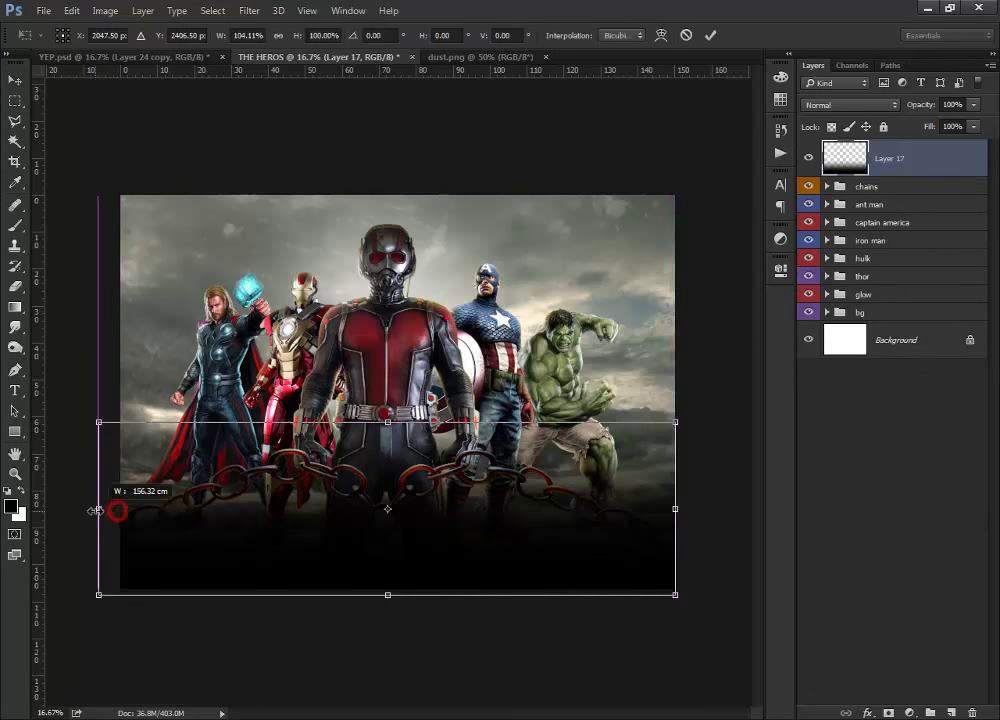
{"action": "left_click_drag", "start_coordinate": [675, 509], "coordinate": [690, 509]}
{"action": "double_click", "coordinate": [560, 522]}
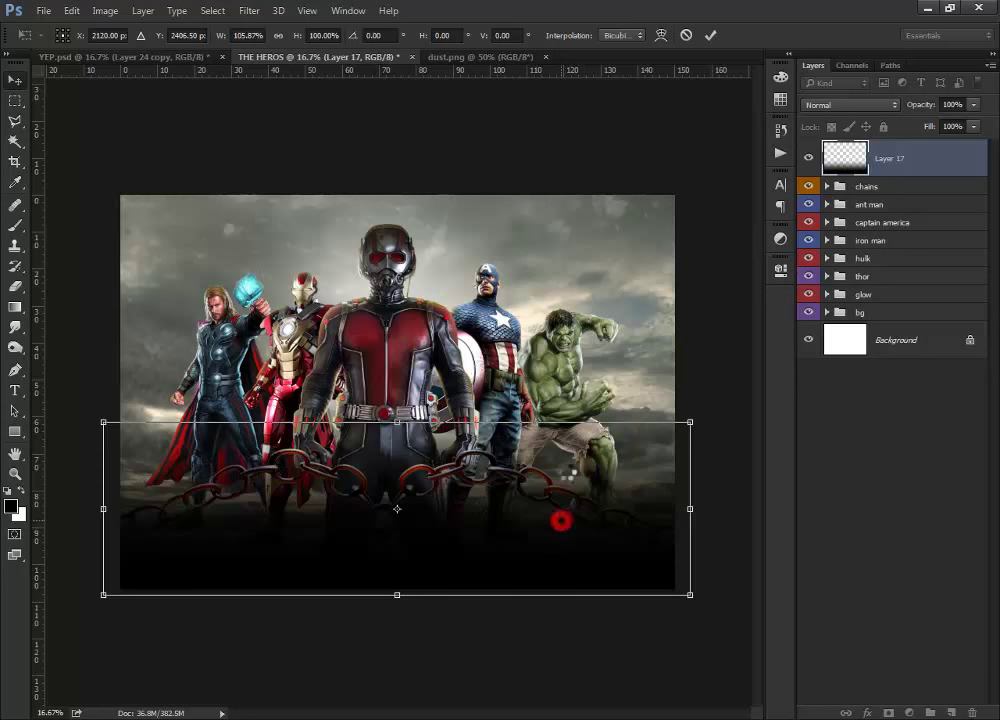
- Bring the dust.png image into the poster as Layer 18
{"action": "left_click", "coordinate": [460, 56]}
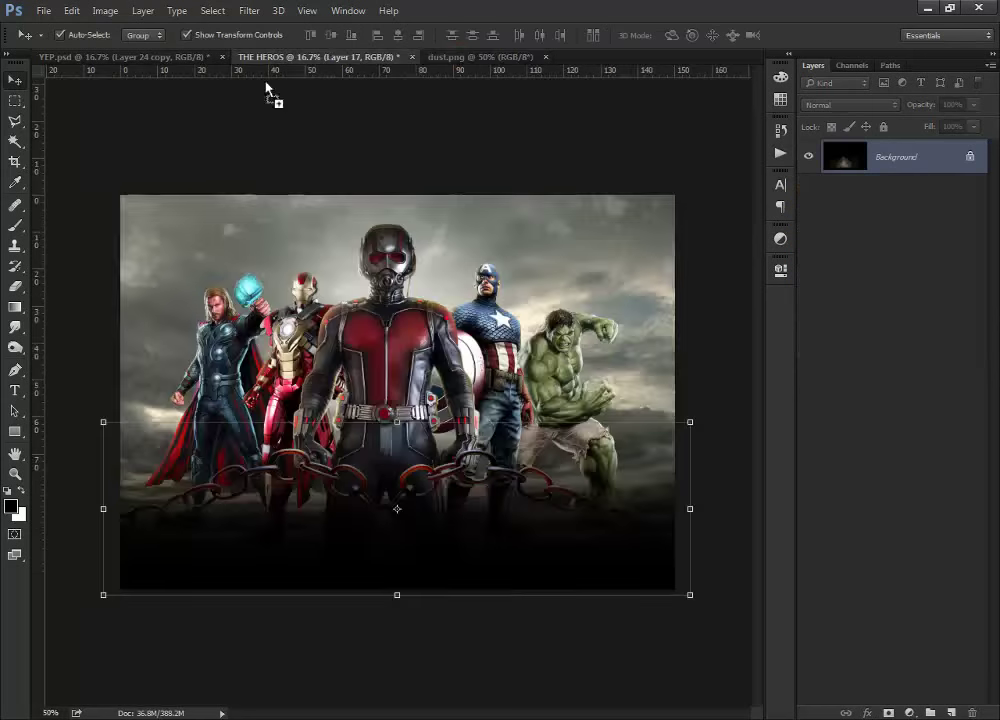
{"action": "left_click_drag", "start_coordinate": [260, 58], "coordinate": [376, 398]}
{"action": "key", "text": "ctrl+t"}
- Enlarge the dust layer and set its blending mode to Screen
{"action": "left_click_drag", "start_coordinate": [493, 470], "coordinate": [507, 480]}
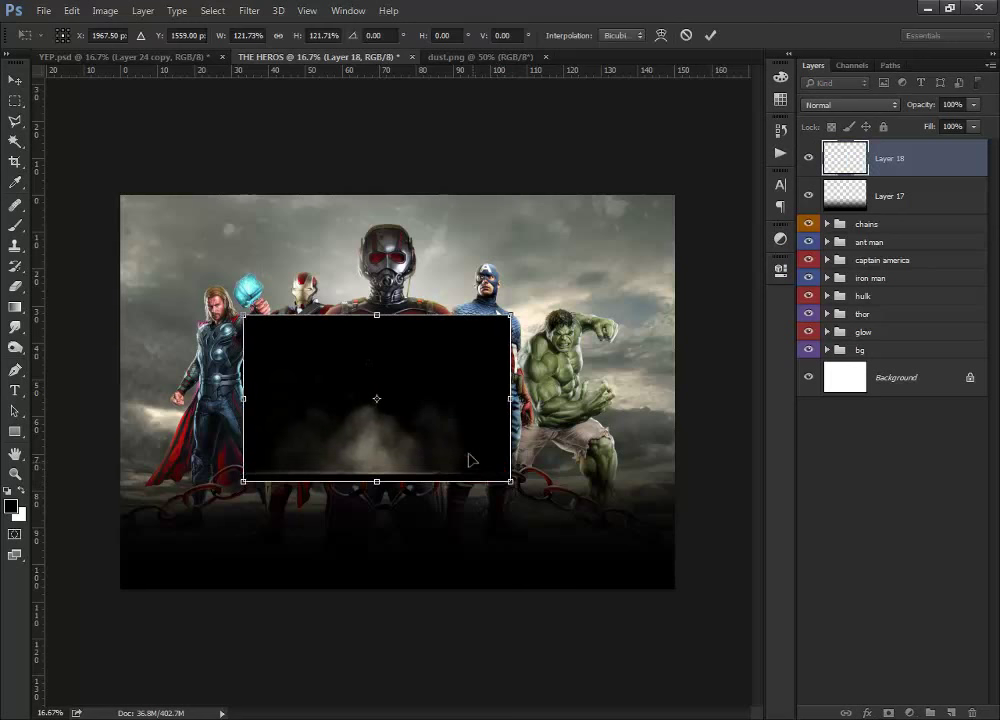
{"action": "double_click", "coordinate": [470, 458]}
{"action": "left_click", "coordinate": [849, 104]}
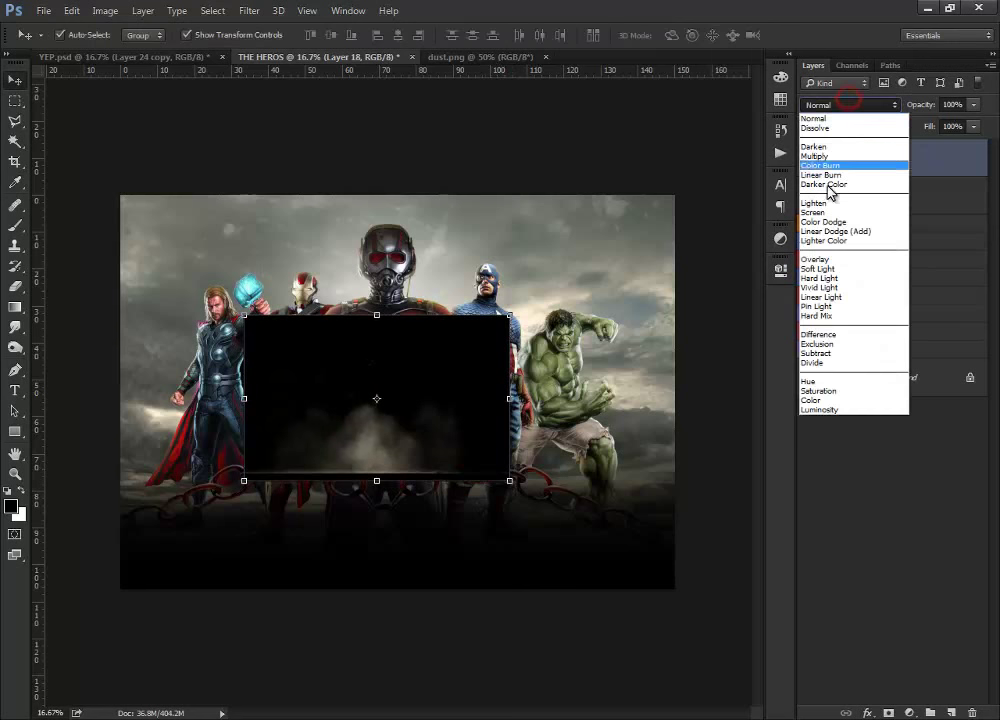
{"action": "left_click", "coordinate": [850, 212]}
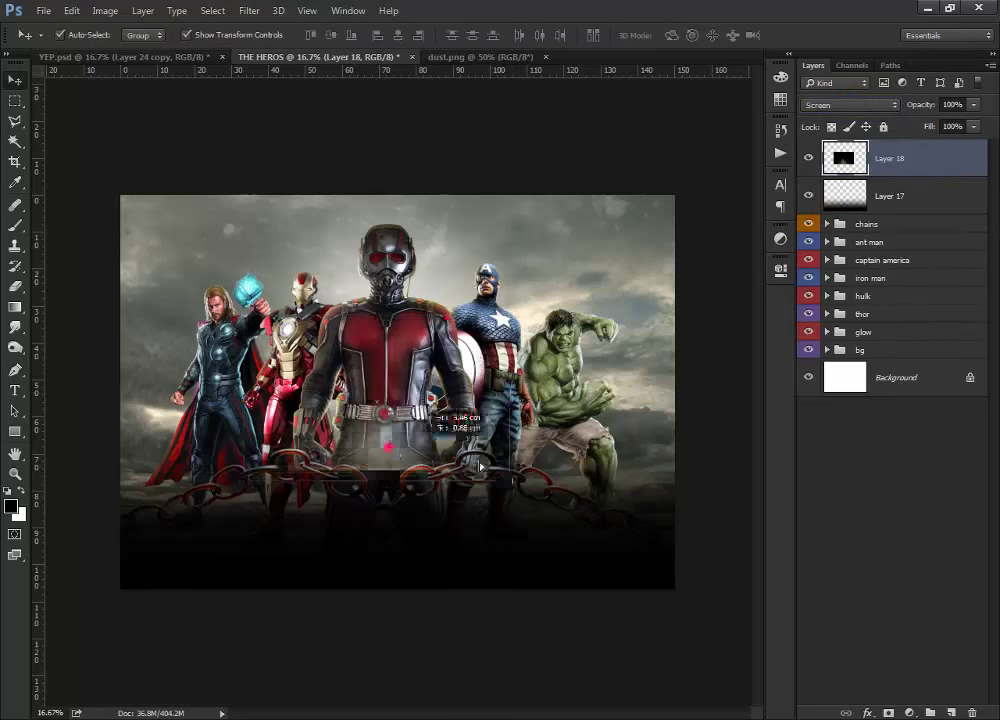
- Move the dust to the bottom-right, scale it about 112%, rotate it about 15°, and set opacity 47%
{"action": "left_click_drag", "start_coordinate": [395, 452], "coordinate": [625, 573]}
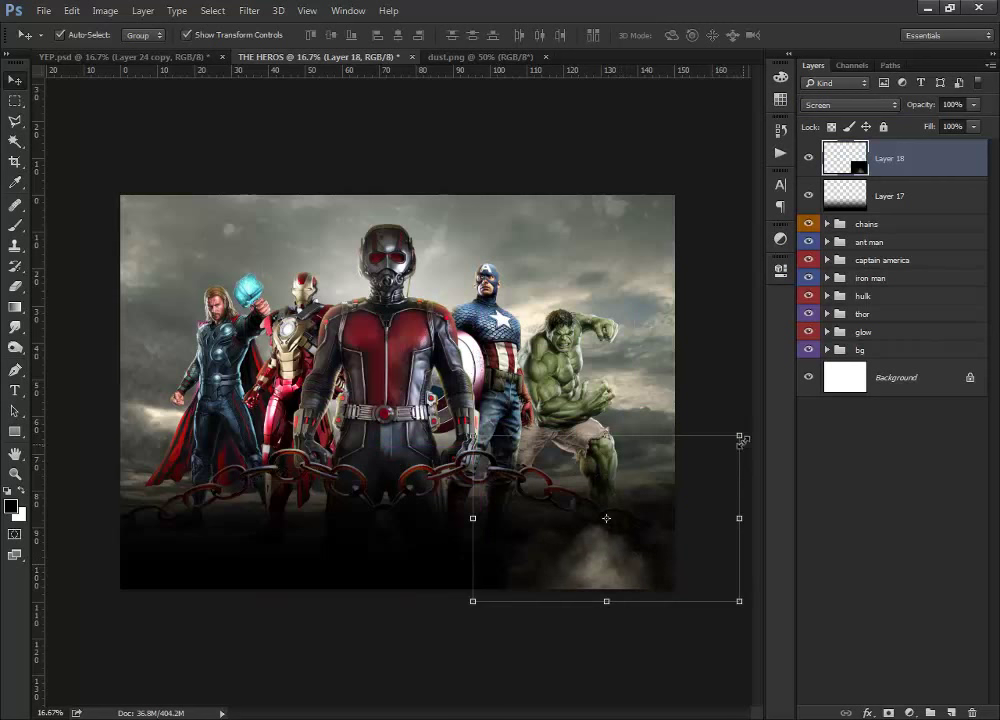
{"action": "left_click_drag", "start_coordinate": [739, 435], "coordinate": [745, 419]}
{"action": "left_click_drag", "start_coordinate": [473, 419], "coordinate": [445, 462]}
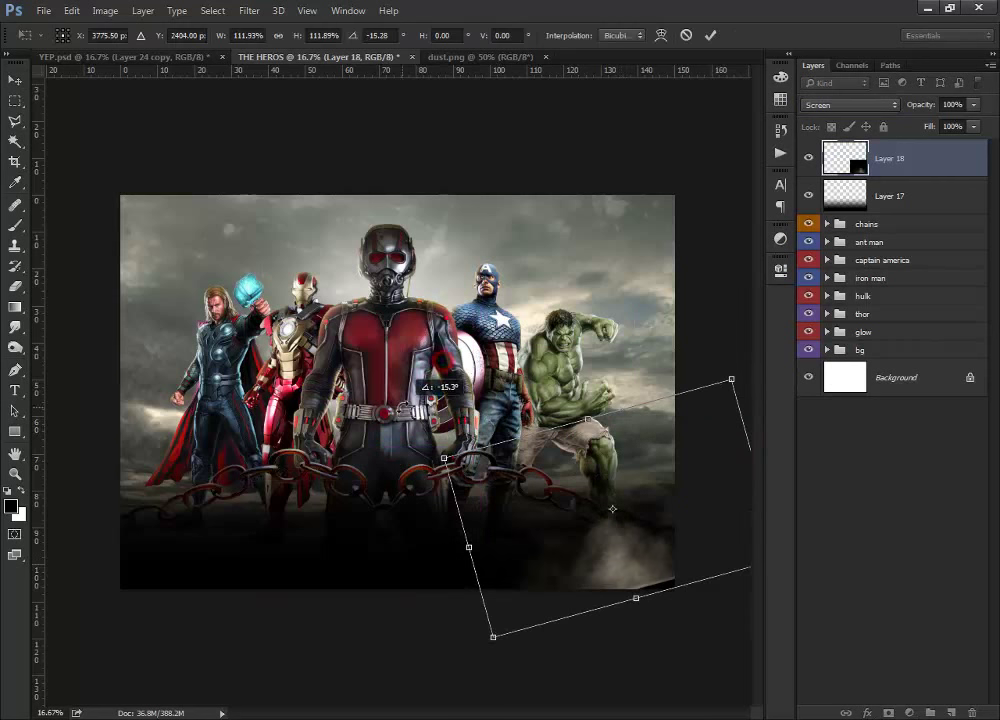
{"action": "left_click_drag", "start_coordinate": [643, 596], "coordinate": [642, 620]}
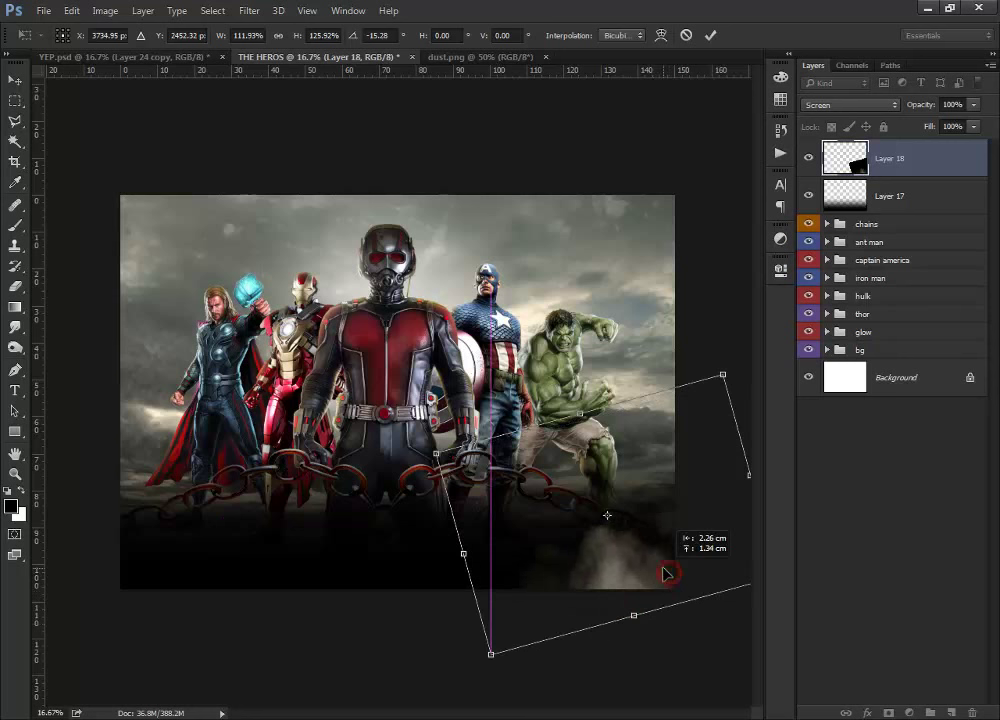
{"action": "key", "text": "Return"}
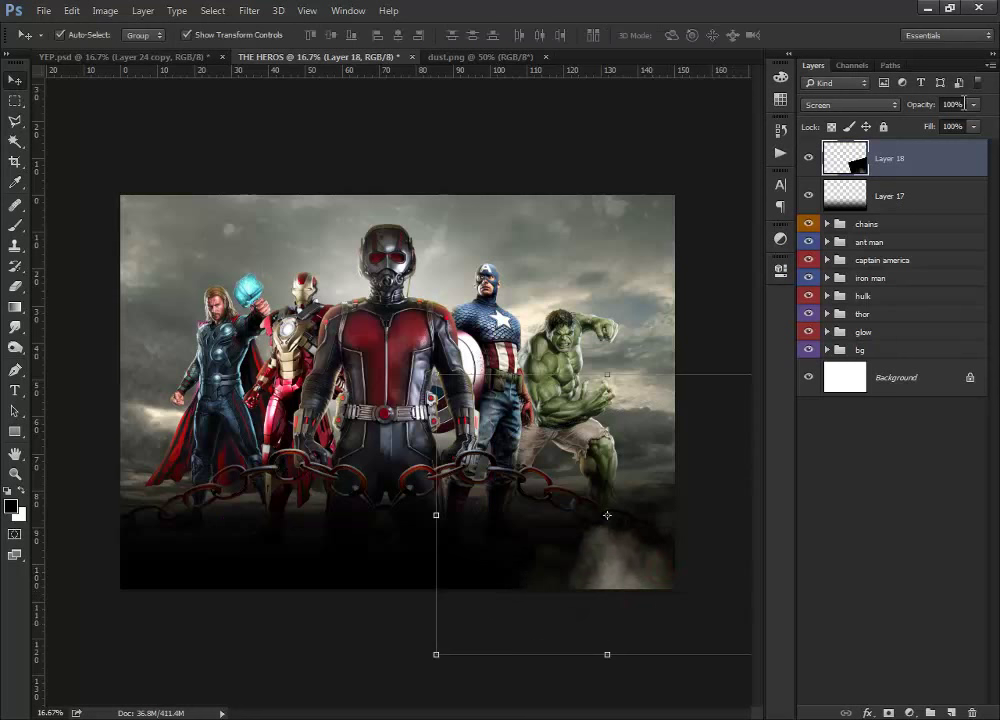
{"action": "type", "text": "47"}
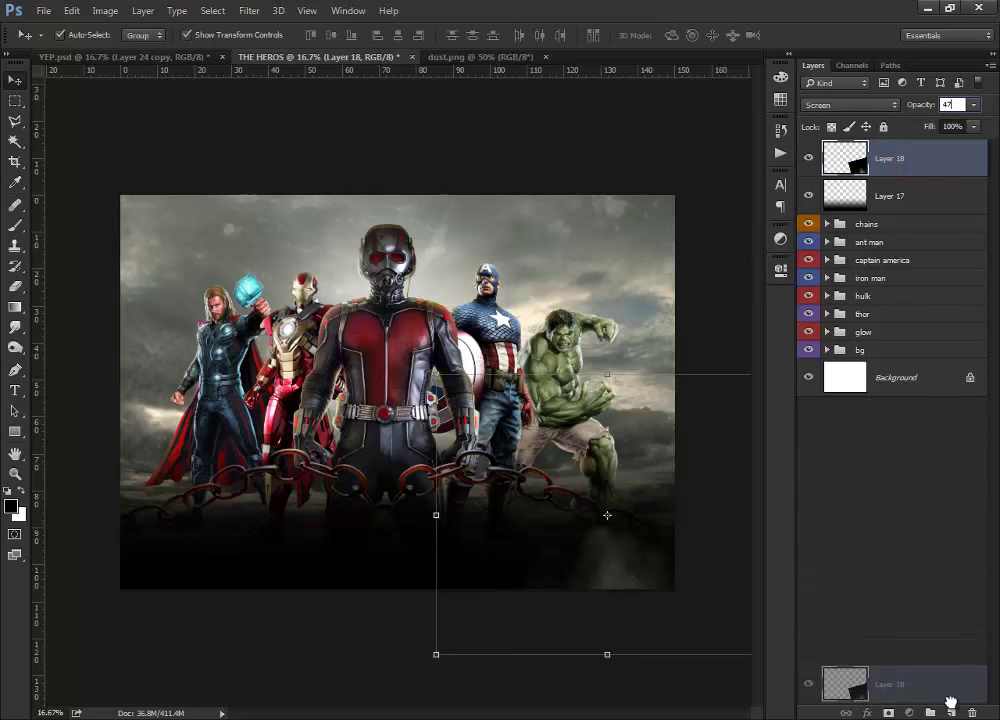
- Duplicate the dust layer and move the copy left toward Thor, rotated about 31°
{"action": "left_click_drag", "start_coordinate": [902, 175], "coordinate": [951, 712]}
{"action": "left_click", "coordinate": [607, 515]}
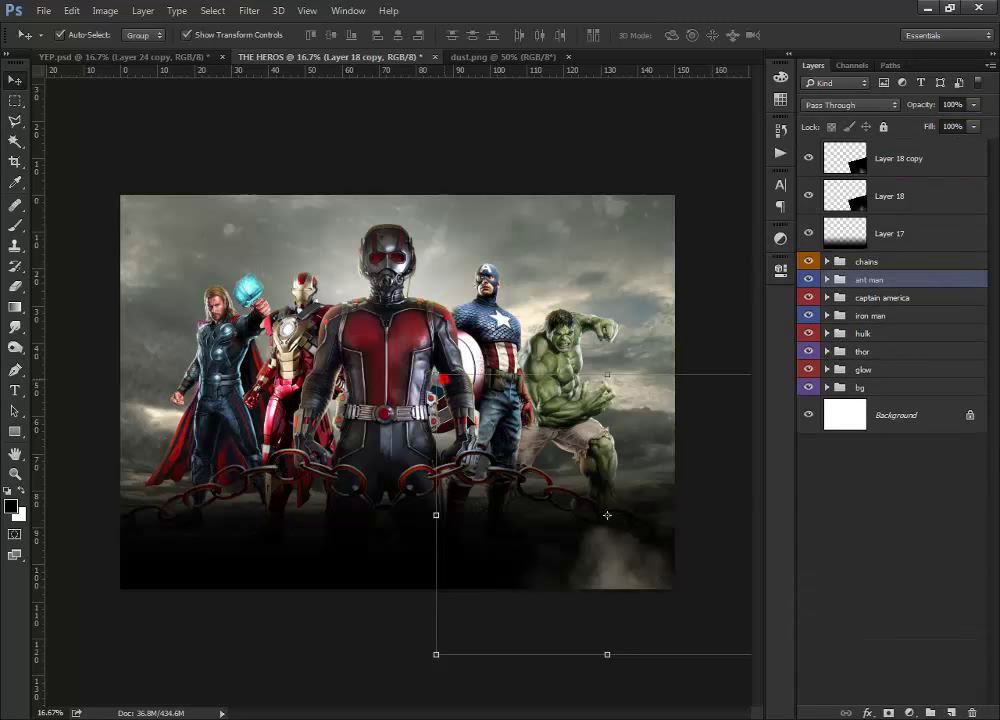
{"action": "left_click", "coordinate": [884, 153]}
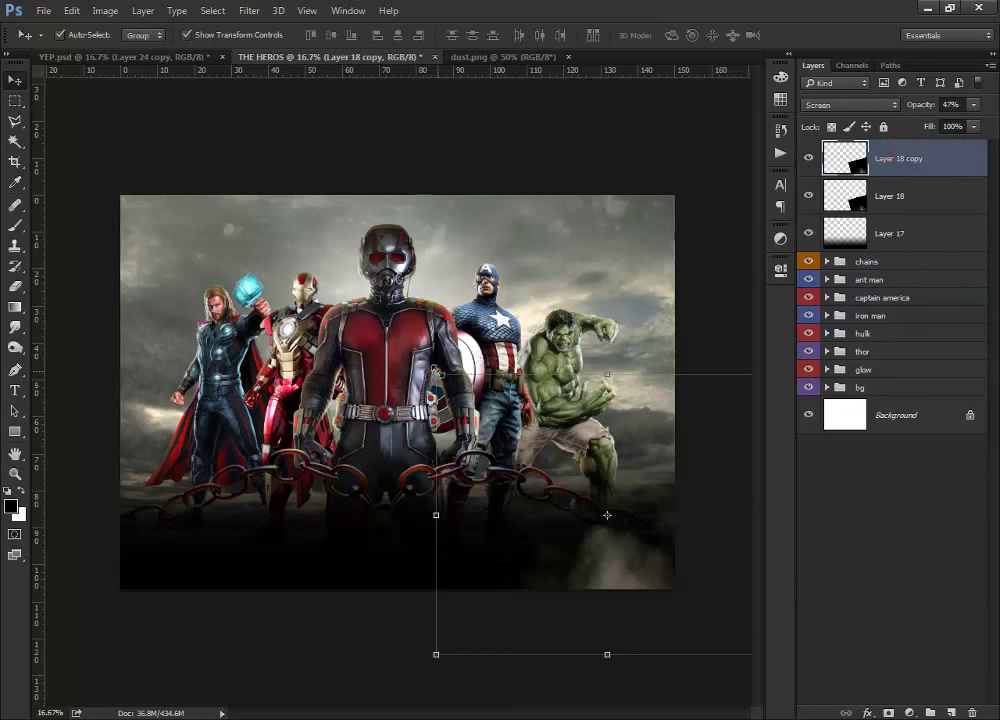
{"action": "key", "text": "ctrl+t"}
{"action": "left_click_drag", "start_coordinate": [470, 545], "coordinate": [217, 560]}
{"action": "mouse_move", "coordinate": [367, 367]}
{"action": "left_mouse_down"}
{"action": "mouse_move", "coordinate": [408, 485]}
{"action": "mouse_move", "coordinate": [400, 494]}
{"action": "mouse_move", "coordinate": [381, 490]}
{"action": "mouse_move", "coordinate": [401, 412]}
{"action": "mouse_move", "coordinate": [387, 420]}
{"action": "left_mouse_up"}
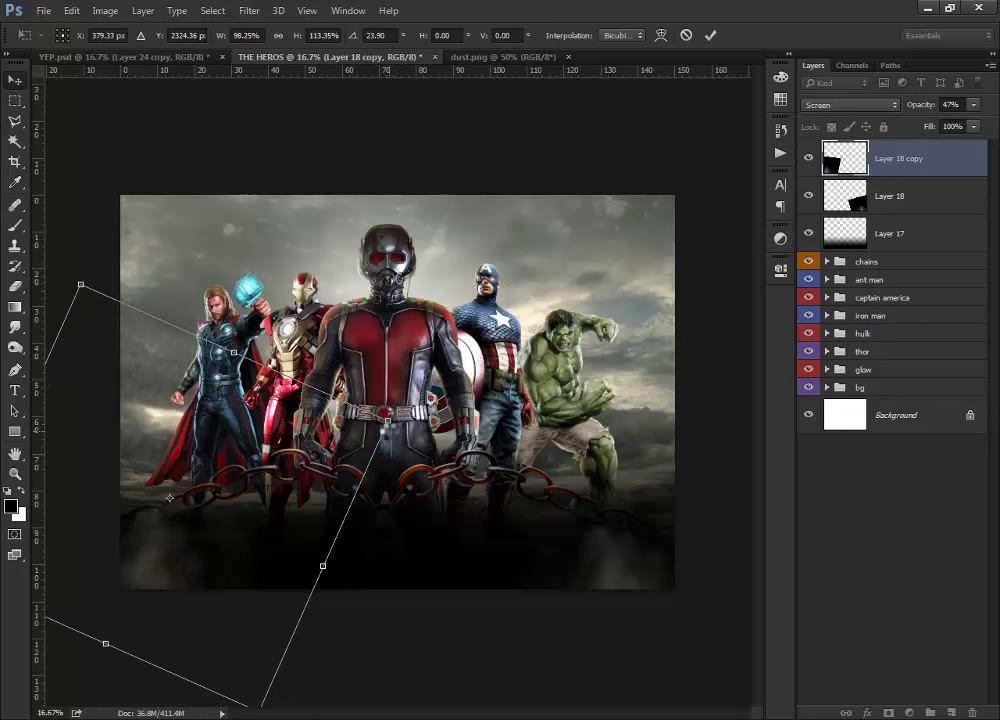
{"action": "key", "text": "Return"}
- Group the dust copies and Layer 17 as 'smoke' with a Blue colour label
{"action": "left_click", "coordinate": [893, 195], "text": "shift"}
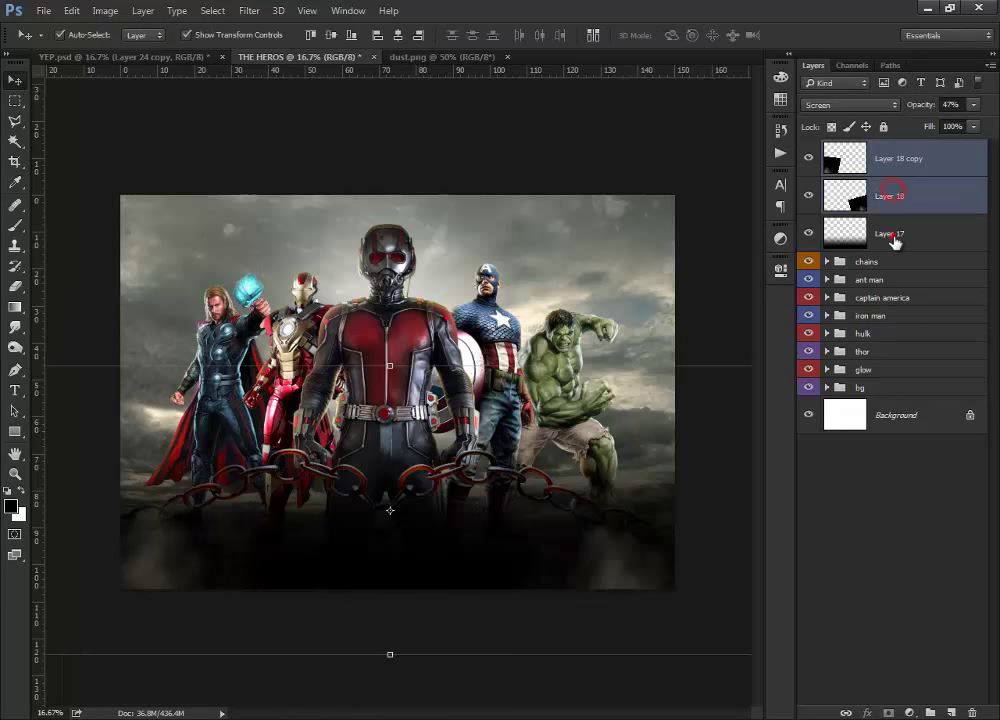
{"action": "left_click", "coordinate": [880, 236], "text": "shift"}
{"action": "key", "text": "ctrl+g"}
{"action": "double_click", "coordinate": [868, 150]}
{"action": "type", "text": "smoke"}
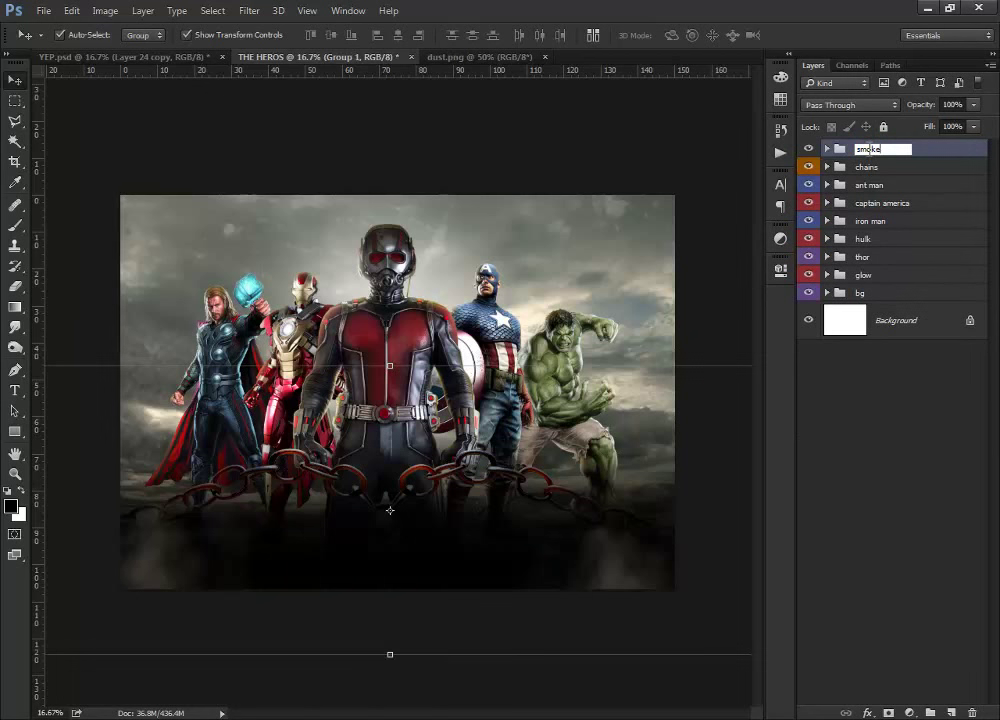
{"action": "key", "text": "Return"}
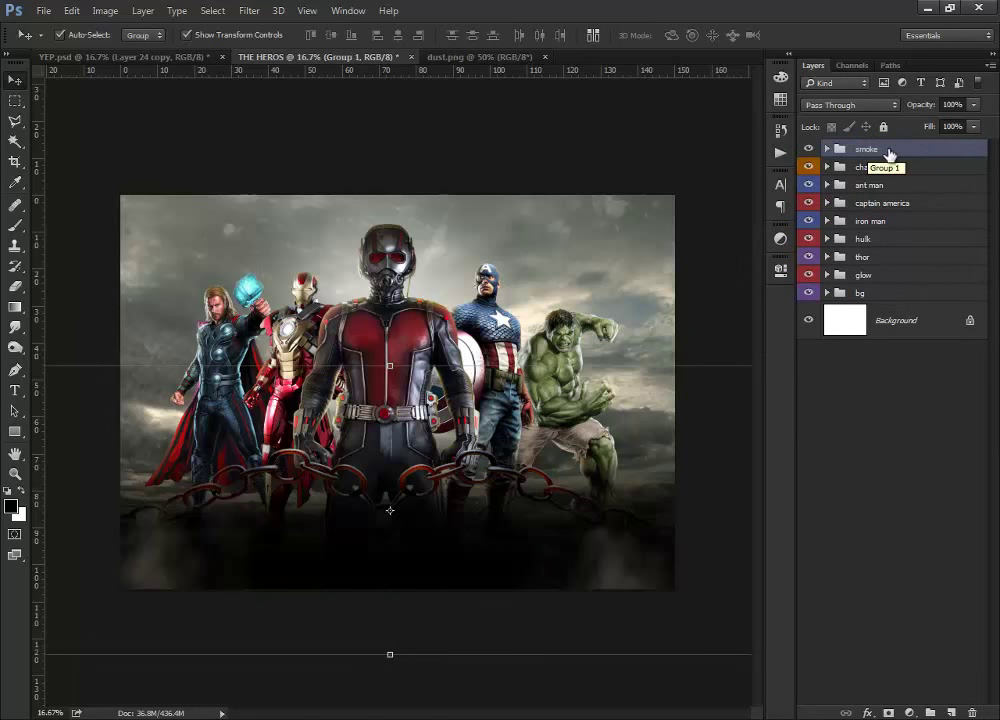
{"action": "right_click", "coordinate": [916, 152]}
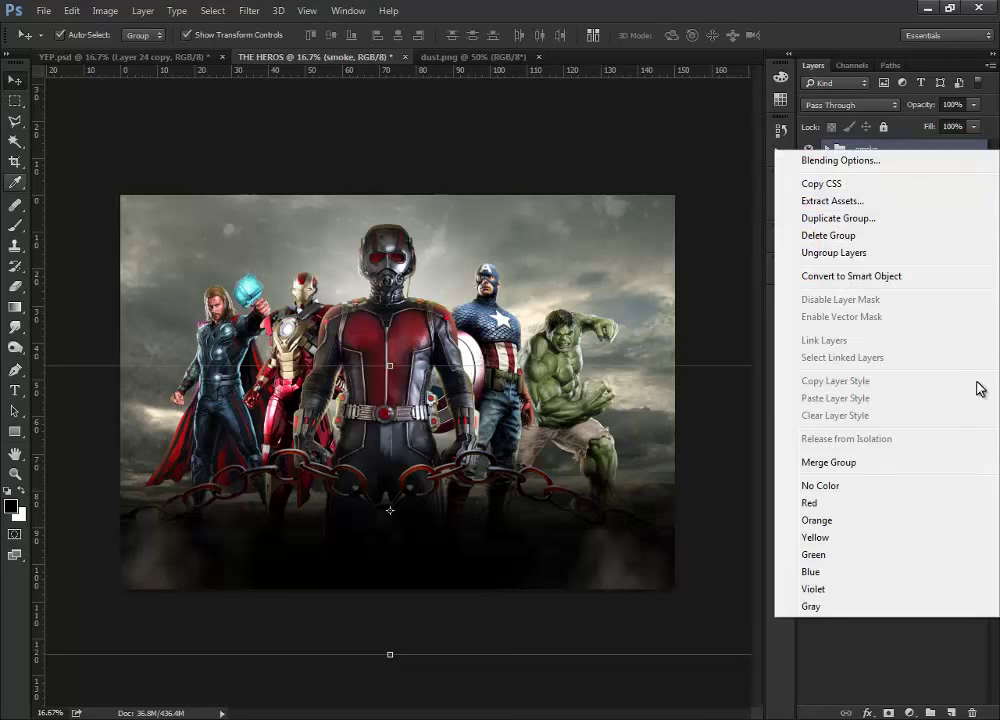
{"action": "left_click", "coordinate": [814, 572]}
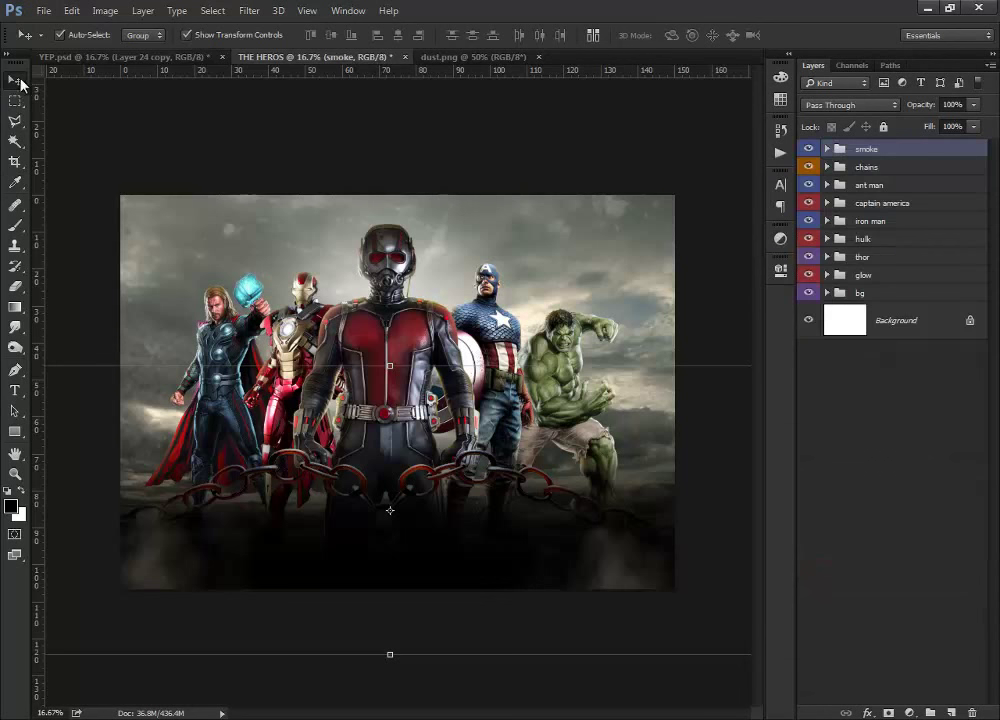
{"action": "left_click", "coordinate": [257, 118]}
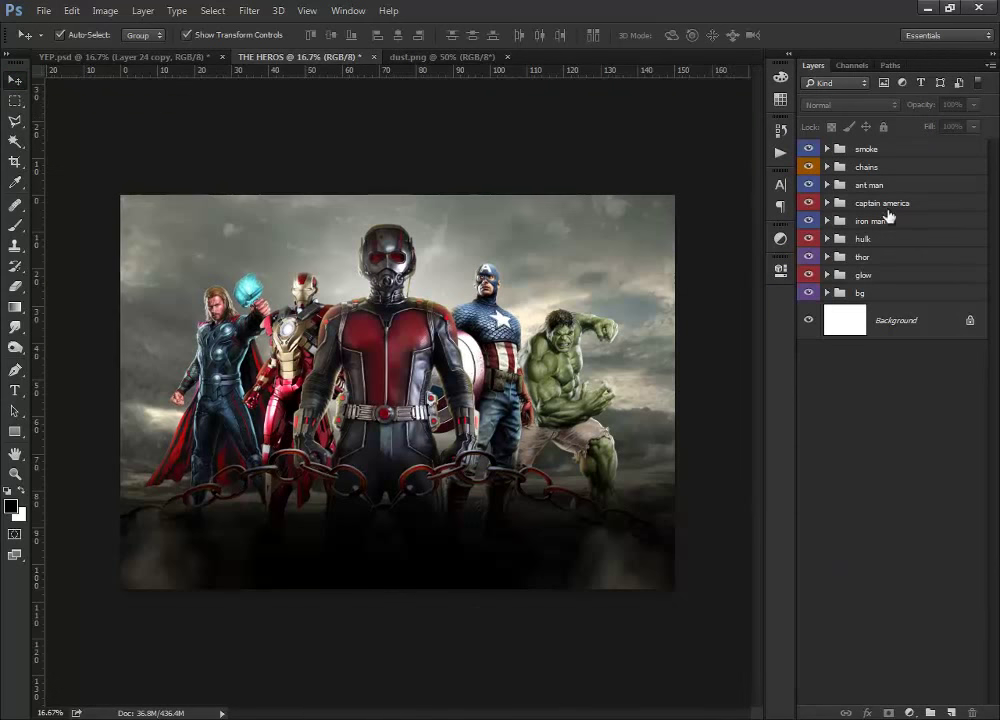
- Expand the smoke group and start stretching gradient Layer 17 taller upward
{"action": "left_click", "coordinate": [866, 151]}
{"action": "left_click", "coordinate": [826, 149]}
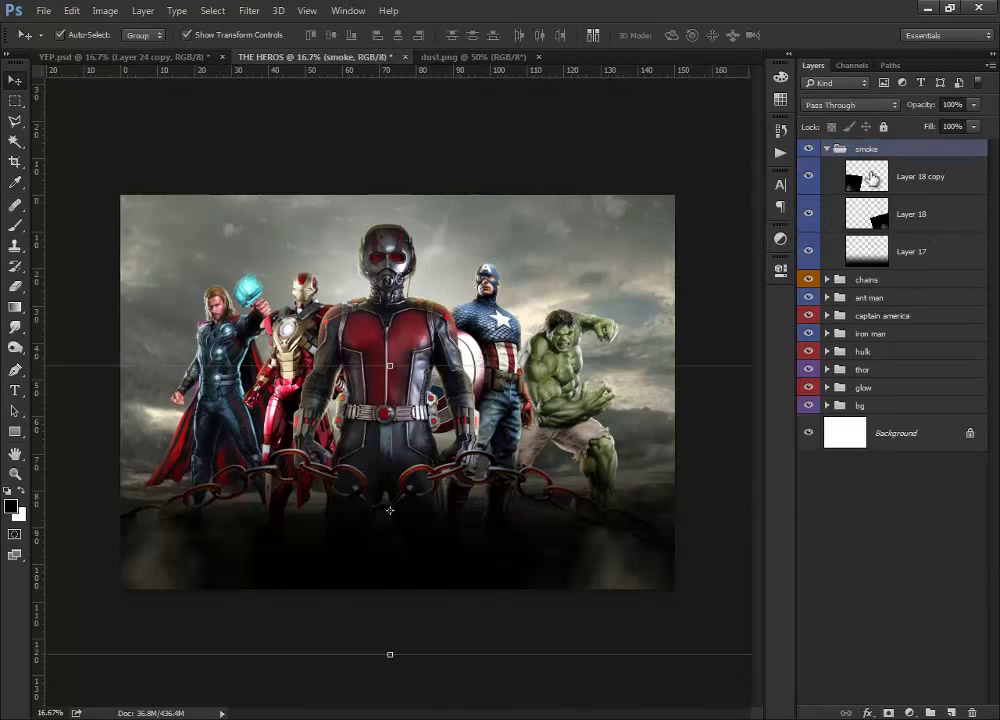
{"action": "left_click", "coordinate": [928, 260]}
{"action": "left_click_drag", "start_coordinate": [397, 421], "coordinate": [397, 392]}
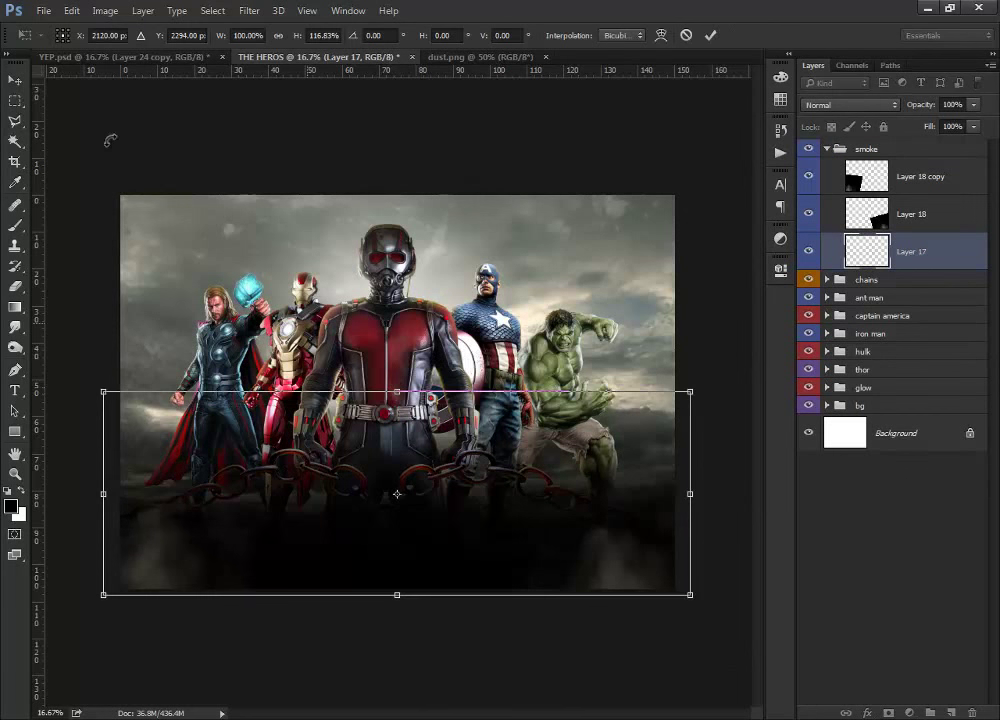
- Commit the taller gradient and shift the sky Layer 1 slightly down
{"action": "left_click", "coordinate": [14, 82]}
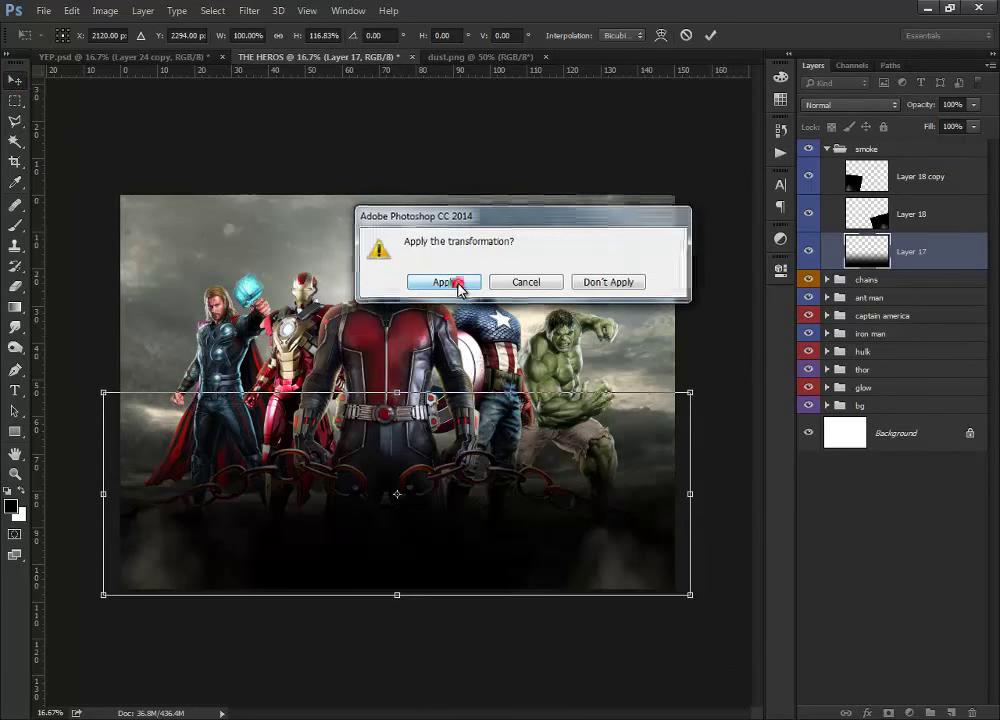
{"action": "left_click", "coordinate": [453, 286]}
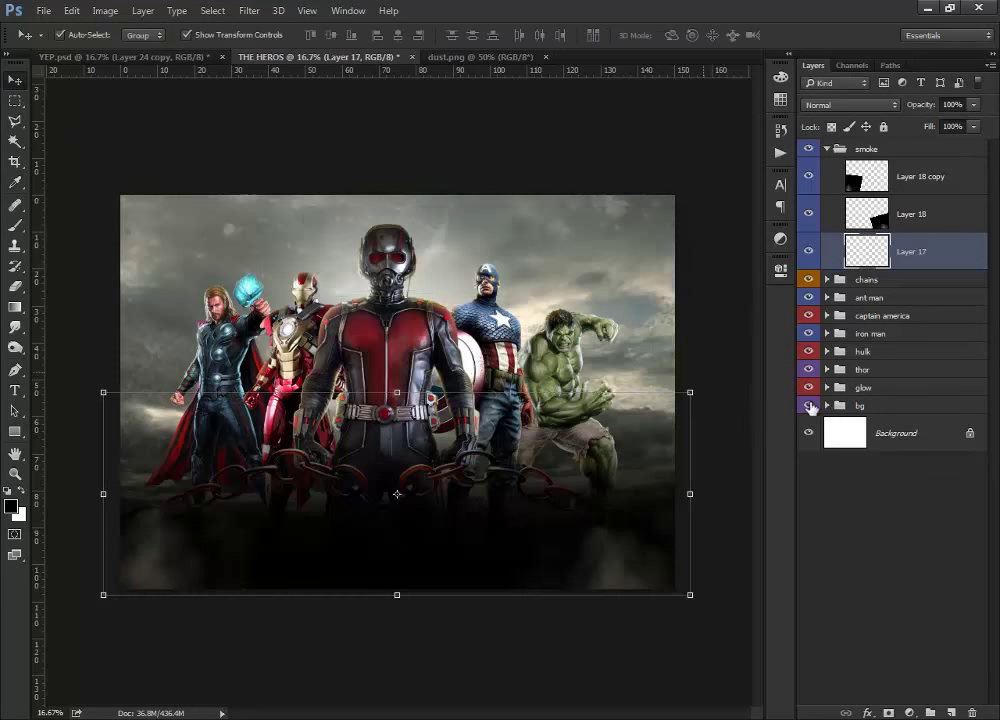
{"action": "left_click", "coordinate": [827, 405]}
{"action": "left_click", "coordinate": [913, 469]}
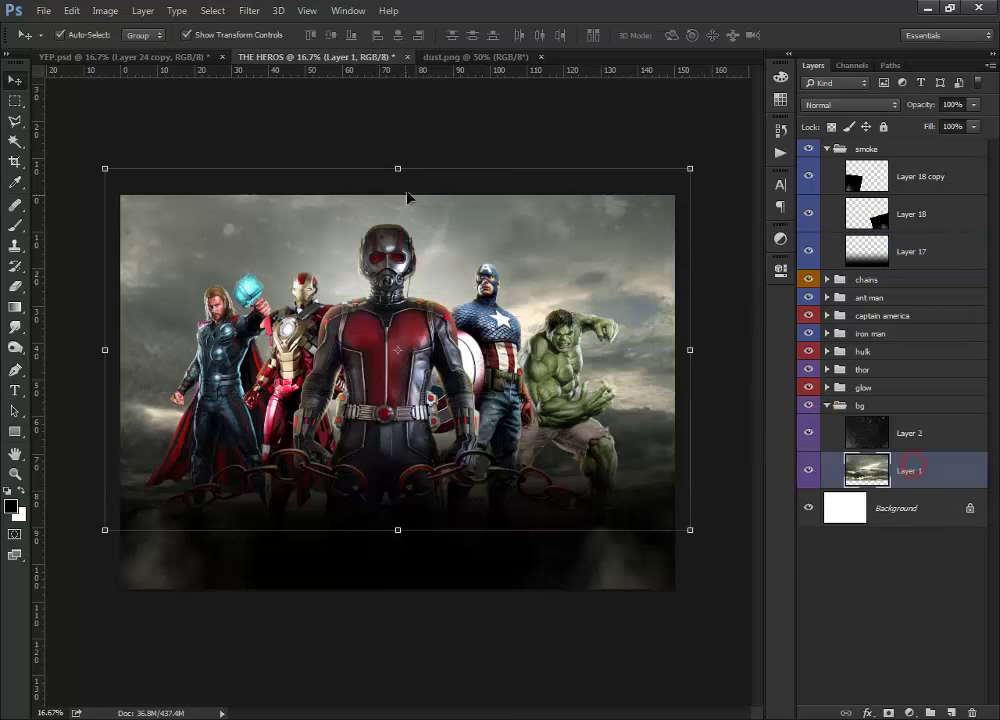
{"action": "left_click", "coordinate": [398, 168]}
{"action": "left_click_drag", "start_coordinate": [449, 283], "coordinate": [449, 287]}
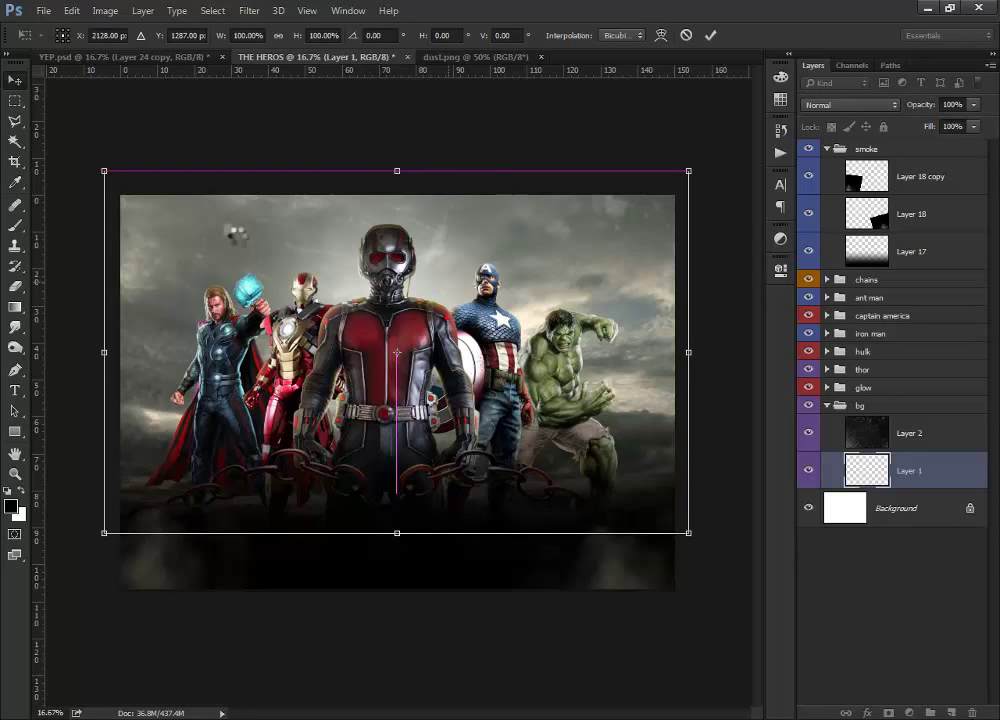
{"action": "key", "text": "Return"}
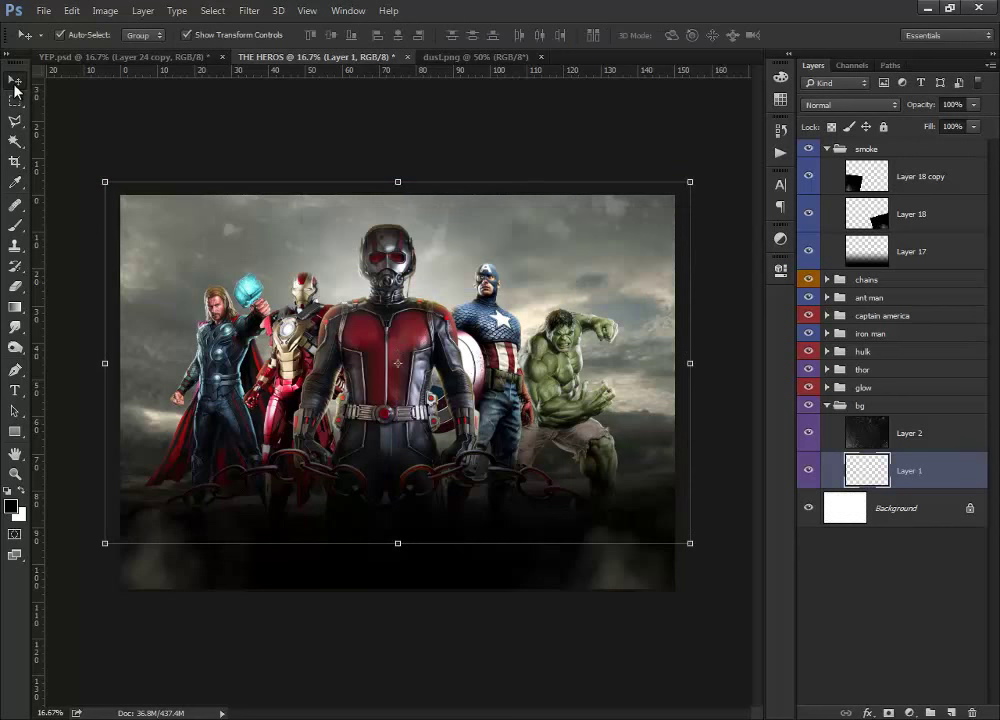
- Collapse the bg group, clear the selection and switch to the dust.png document
{"action": "left_click", "coordinate": [13, 82]}
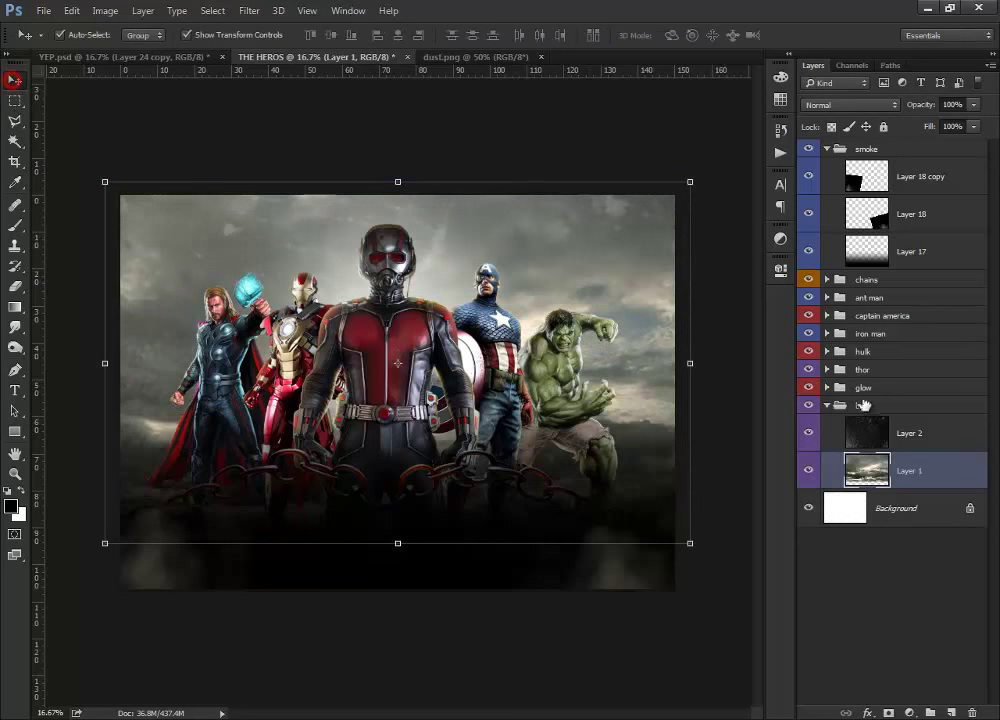
{"action": "left_click", "coordinate": [826, 406]}
{"action": "left_click", "coordinate": [827, 149]}
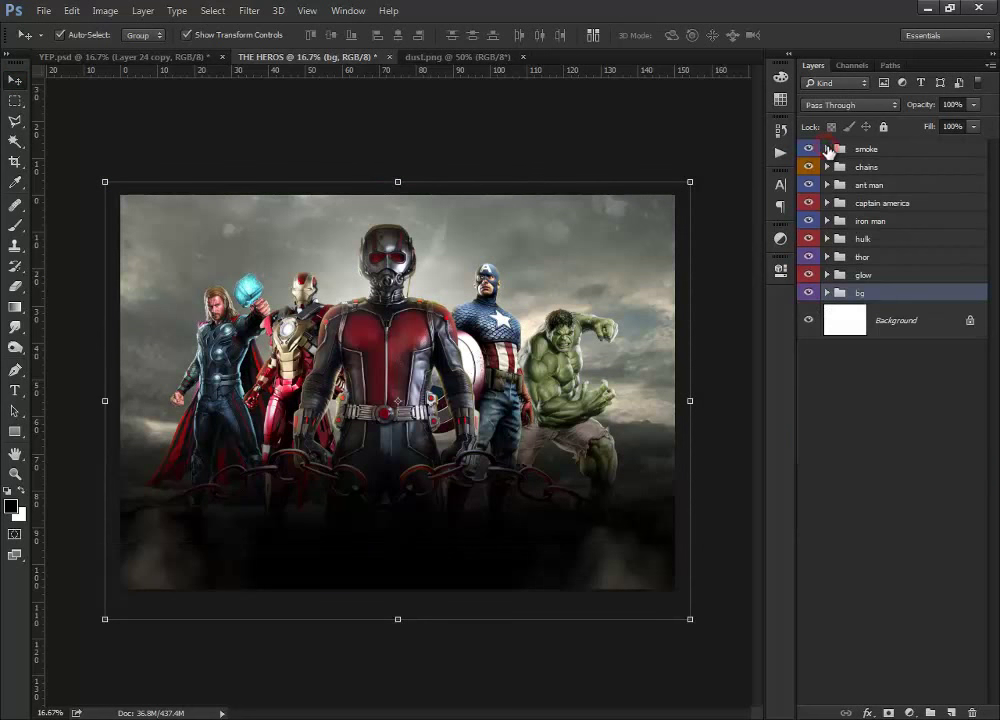
{"action": "left_click", "coordinate": [188, 106]}
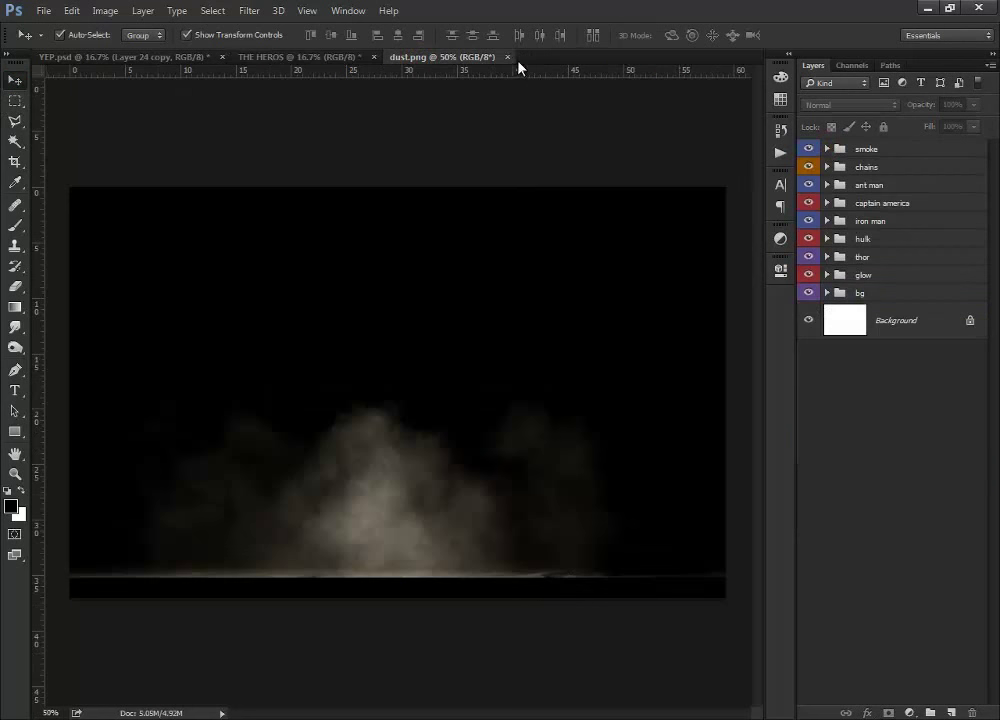
{"action": "left_click_drag", "start_coordinate": [508, 60], "coordinate": [495, 143]}
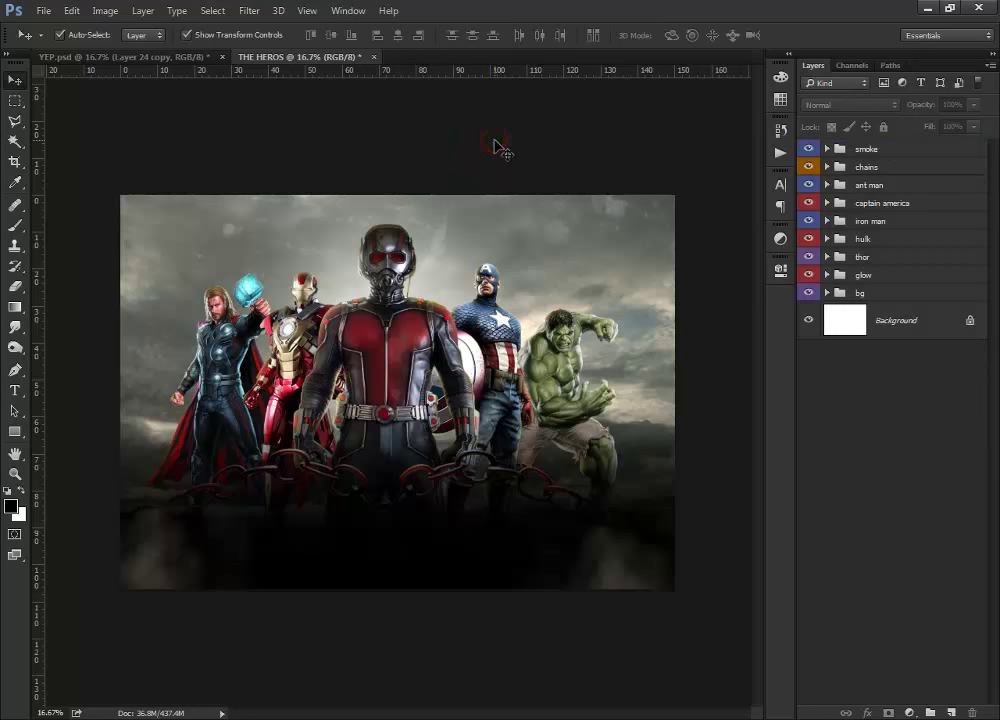
- Open the rocky mountain photo
{"action": "key", "text": "ctrl+plus"}
{"action": "key", "text": "ctrl+minus"}
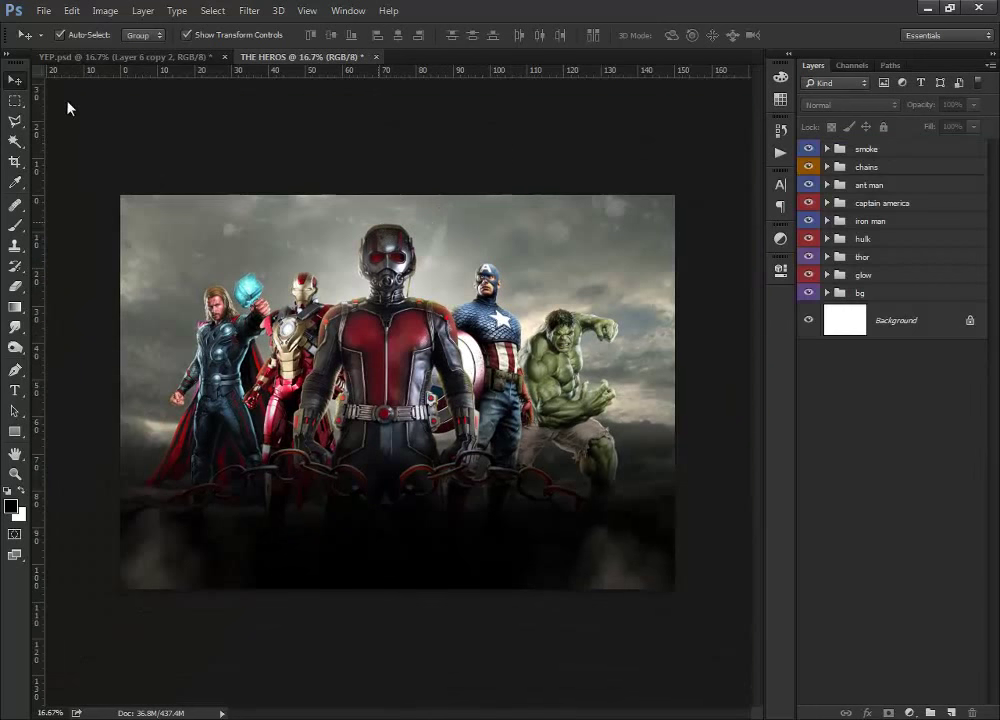
{"action": "left_click", "coordinate": [43, 10]}
{"action": "left_click", "coordinate": [56, 42]}
{"action": "left_click", "coordinate": [182, 220]}
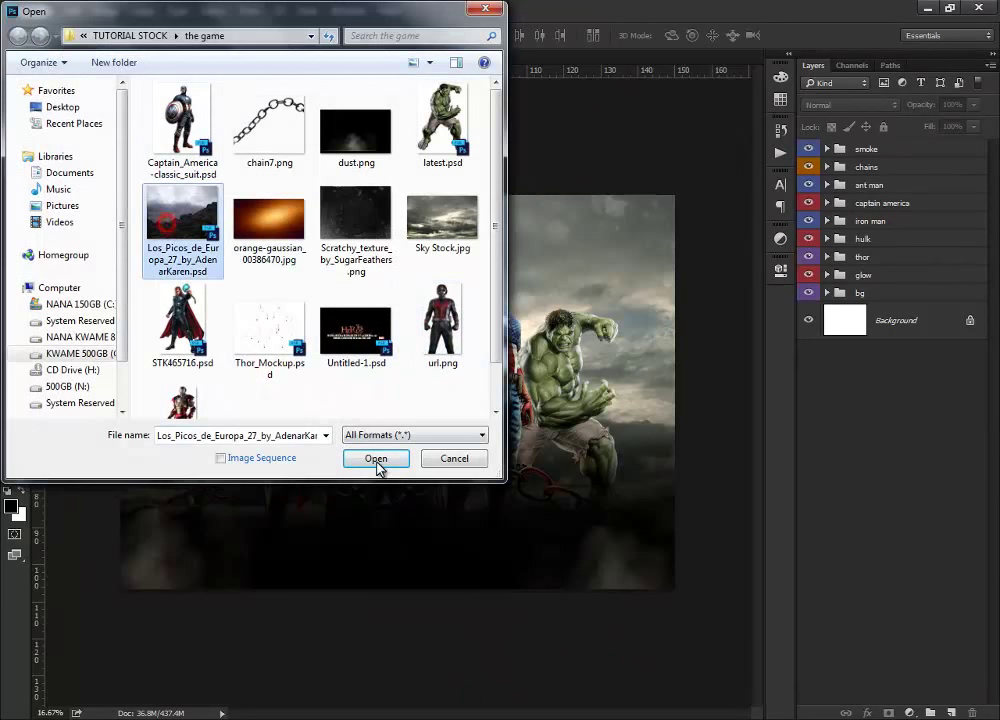
{"action": "left_click", "coordinate": [377, 461]}
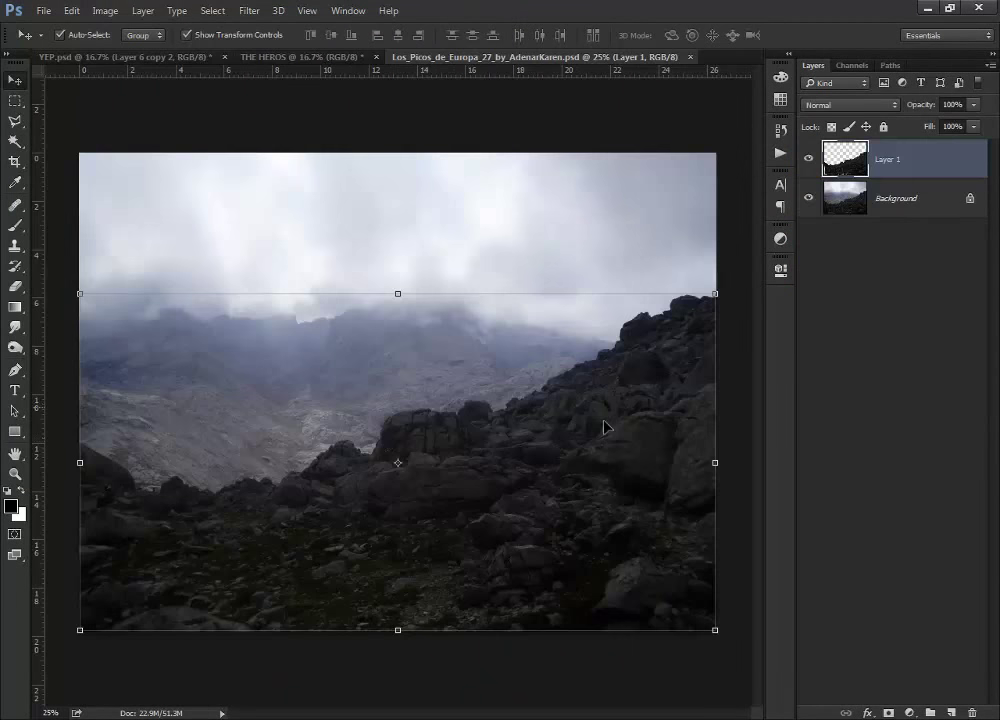
- Bring the cut-out rocks into the poster as Layer 19 at the lower right
{"action": "left_click", "coordinate": [809, 201]}
{"action": "mouse_move", "coordinate": [585, 431]}
{"action": "left_mouse_down"}
{"action": "mouse_move", "coordinate": [310, 67]}
{"action": "mouse_move", "coordinate": [500, 492]}
{"action": "mouse_move", "coordinate": [679, 562]}
{"action": "mouse_move", "coordinate": [670, 553]}
{"action": "left_mouse_up"}
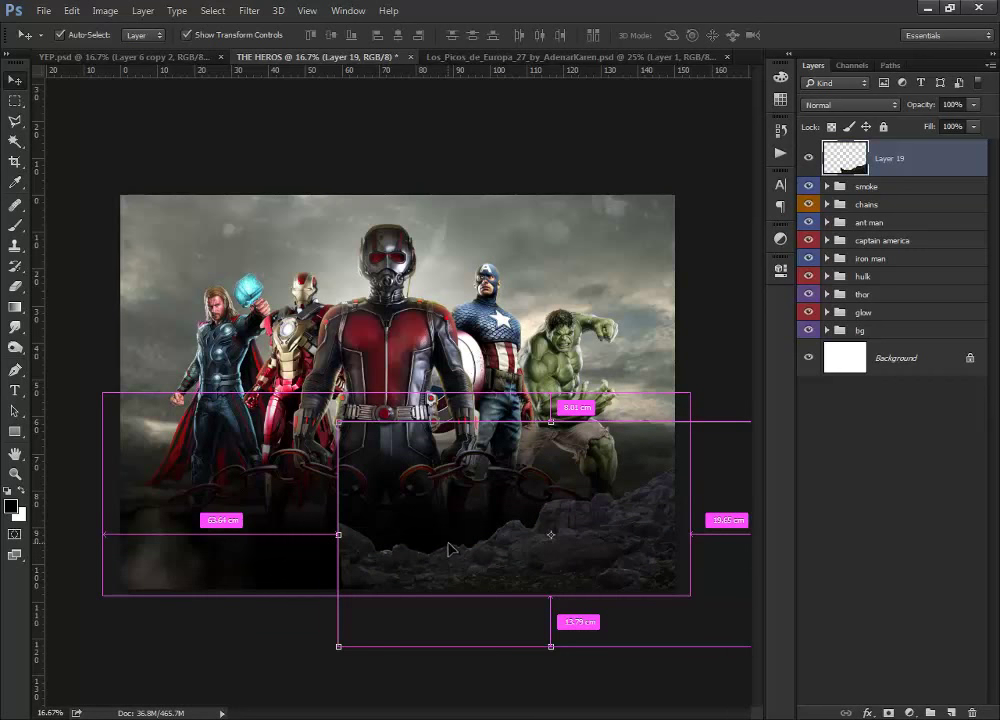
{"action": "left_click_drag", "start_coordinate": [630, 548], "coordinate": [633, 551]}
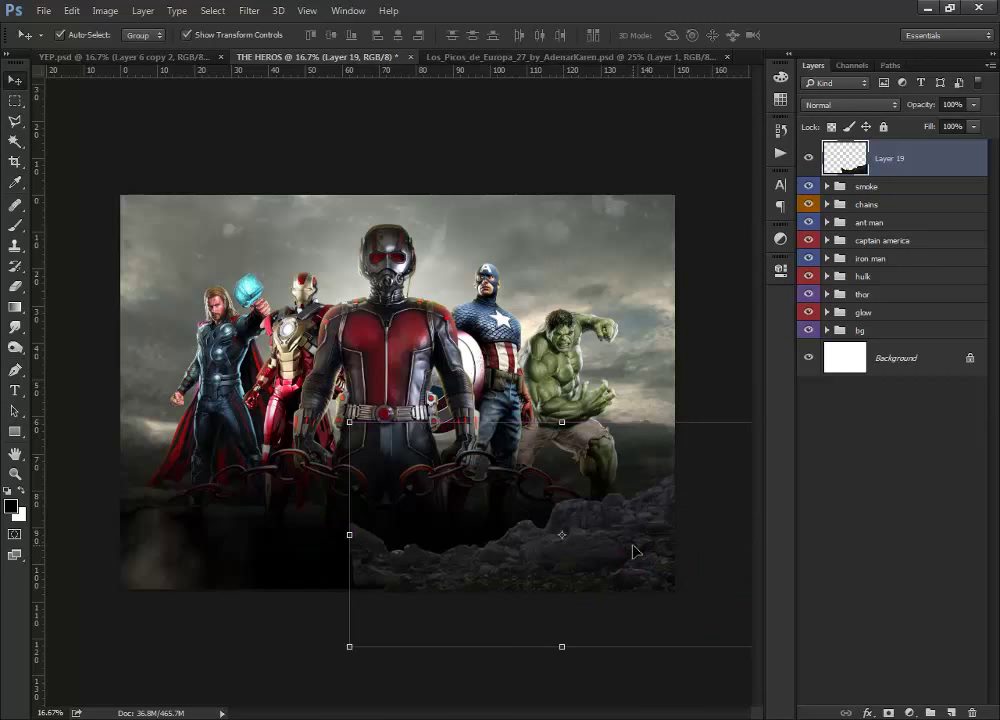
- Duplicate the rocks, flip the copy horizontally and place it along the bottom-left
{"action": "left_click_drag", "start_coordinate": [905, 160], "coordinate": [952, 713]}
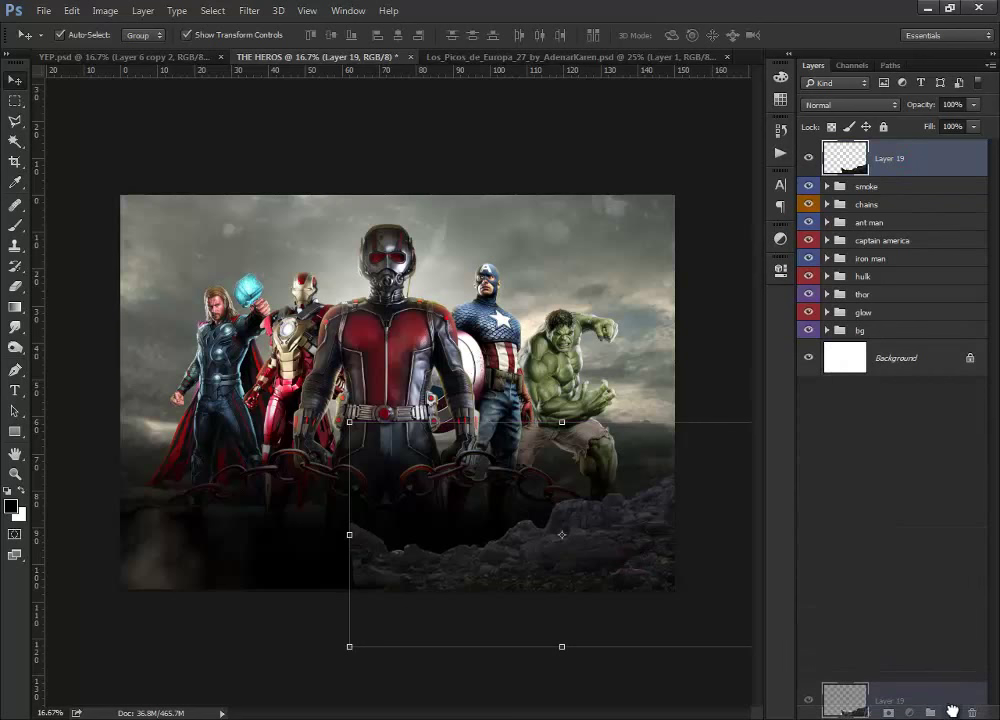
{"action": "left_click", "coordinate": [346, 533]}
{"action": "right_click", "coordinate": [432, 504]}
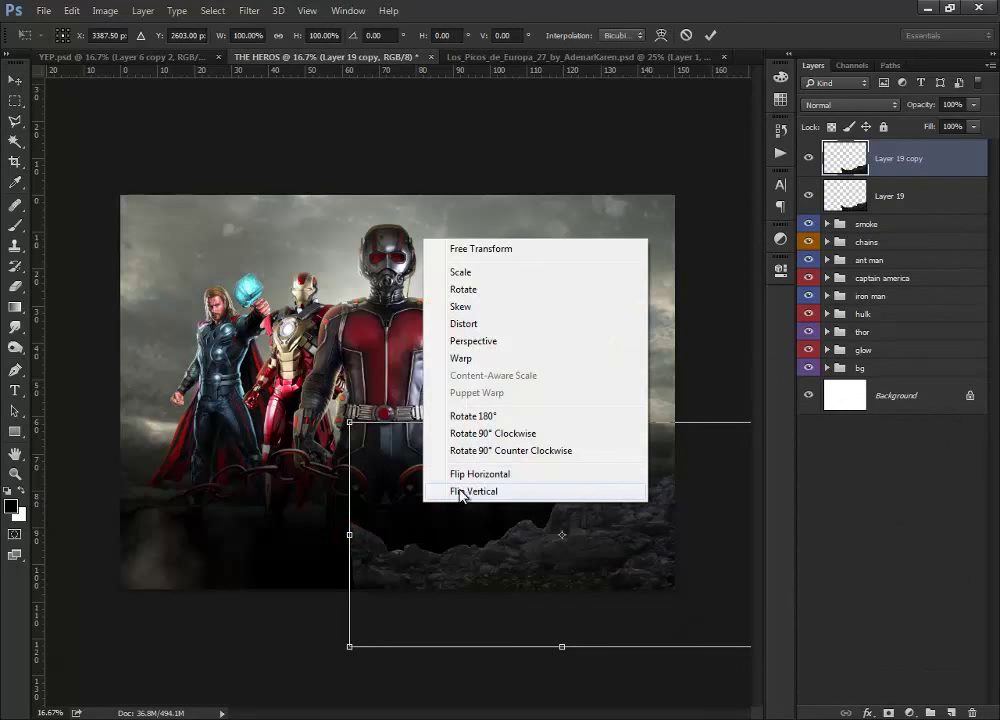
{"action": "left_click", "coordinate": [465, 474]}
{"action": "left_click_drag", "start_coordinate": [382, 546], "coordinate": [184, 546]}
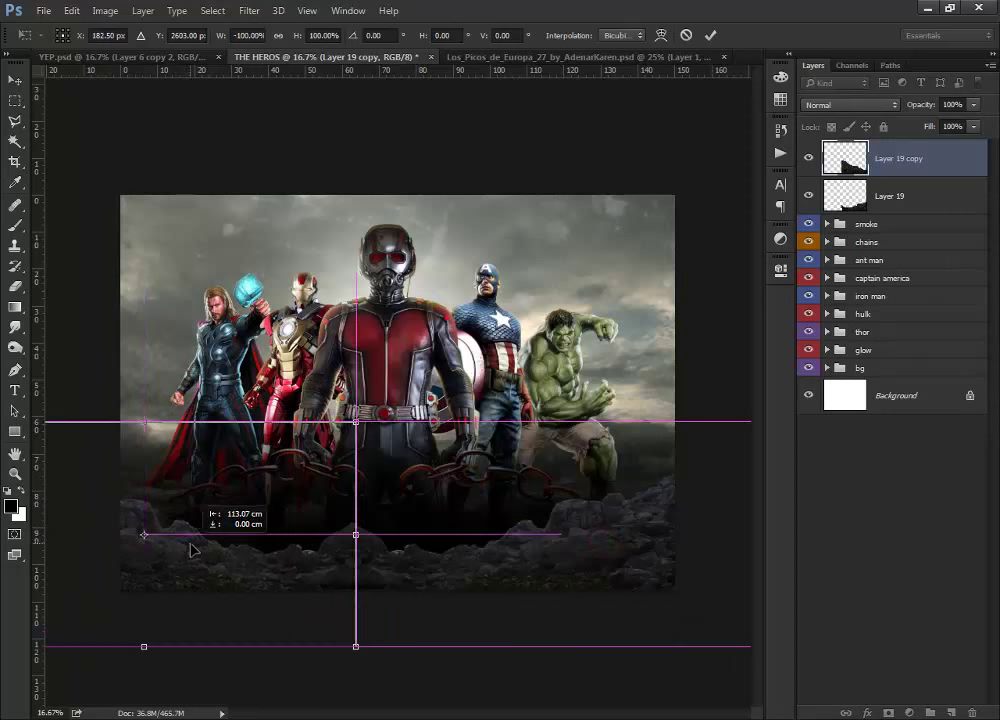
{"action": "left_click_drag", "start_coordinate": [184, 546], "coordinate": [196, 548]}
{"action": "key", "text": "Return"}
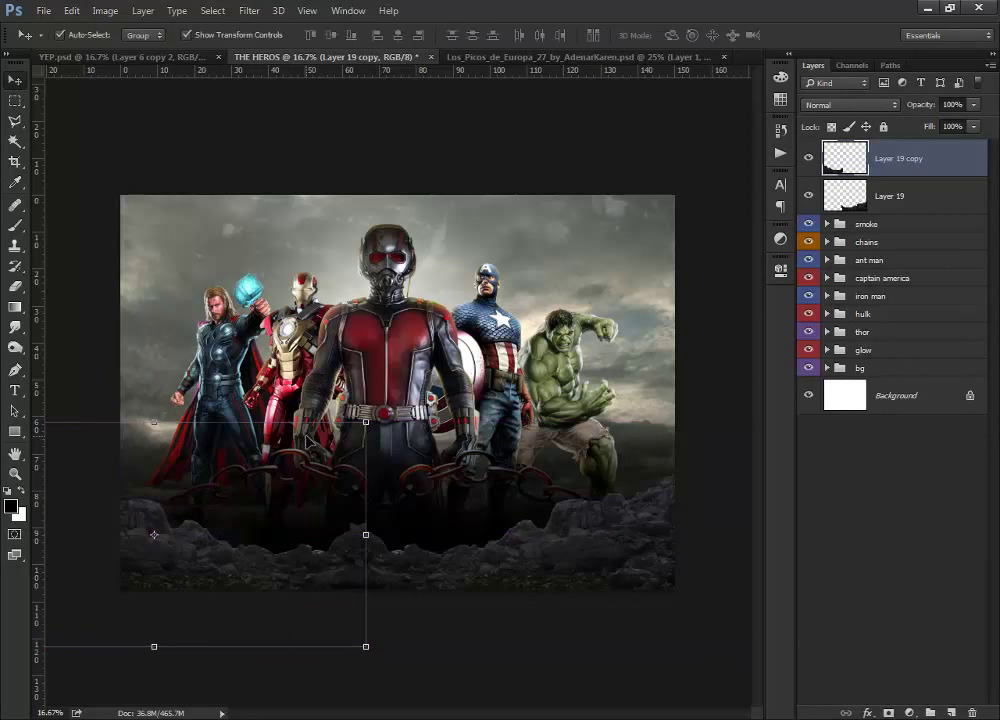
{"action": "key", "text": "ctrl+plus"}
- Erase parts of the rock layers with the Eraser, using a smaller brush
{"action": "key", "text": "e"}
{"action": "left_click_drag", "start_coordinate": [288, 485], "coordinate": [350, 328]}
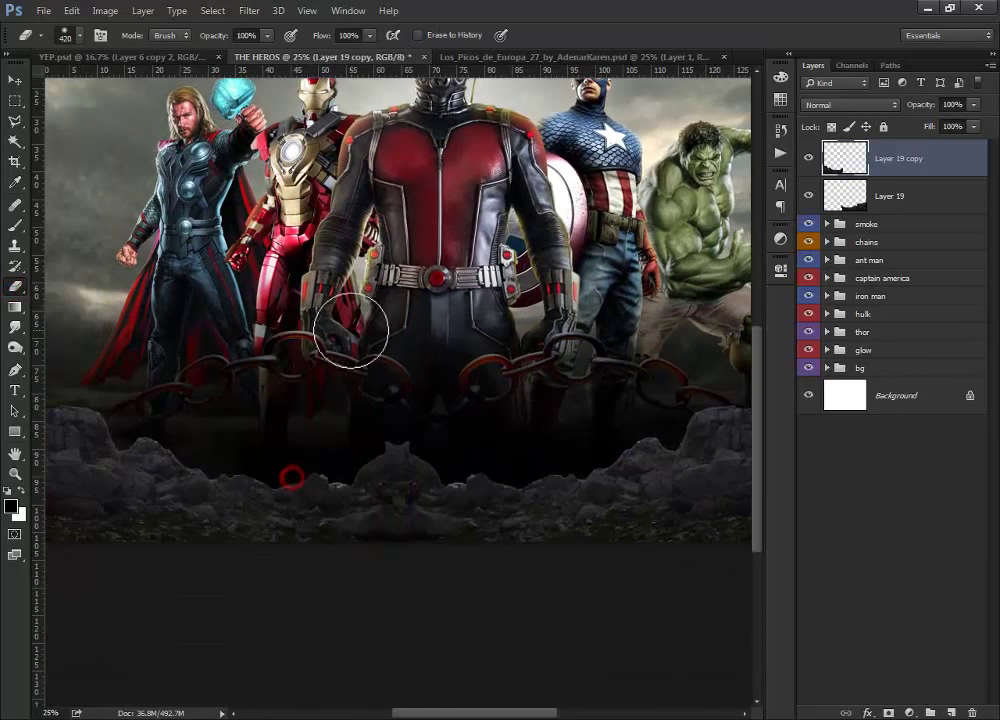
{"action": "key", "text": "bracketleft"}
{"action": "key", "text": "bracketleft"}
{"action": "key", "text": "bracketleft"}
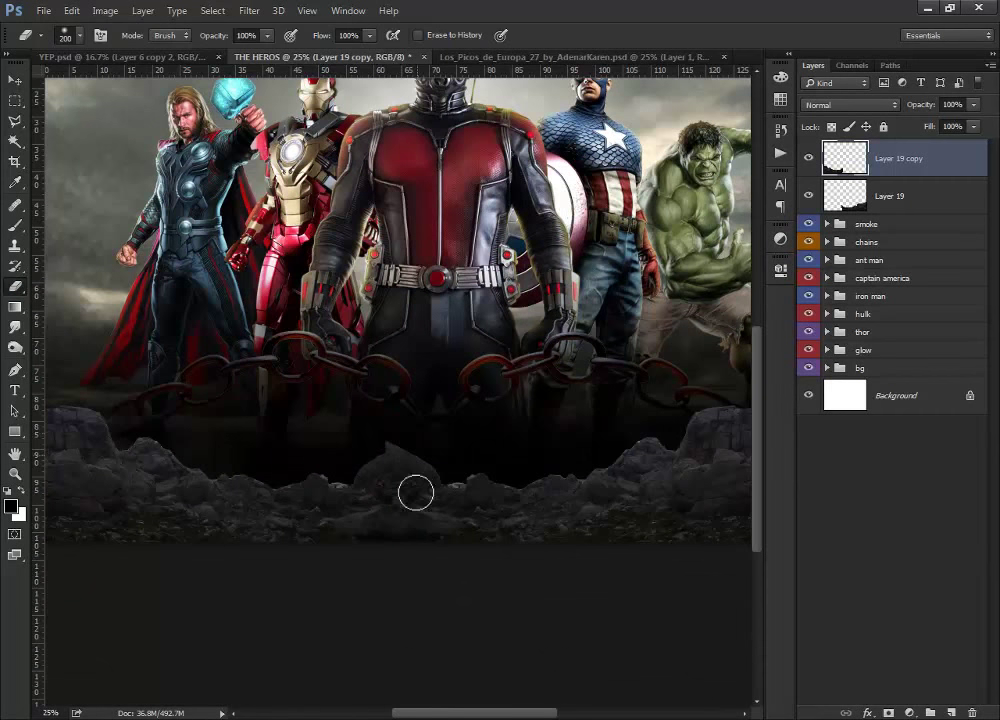
{"action": "left_click", "coordinate": [889, 193]}
{"action": "left_click", "coordinate": [379, 430]}
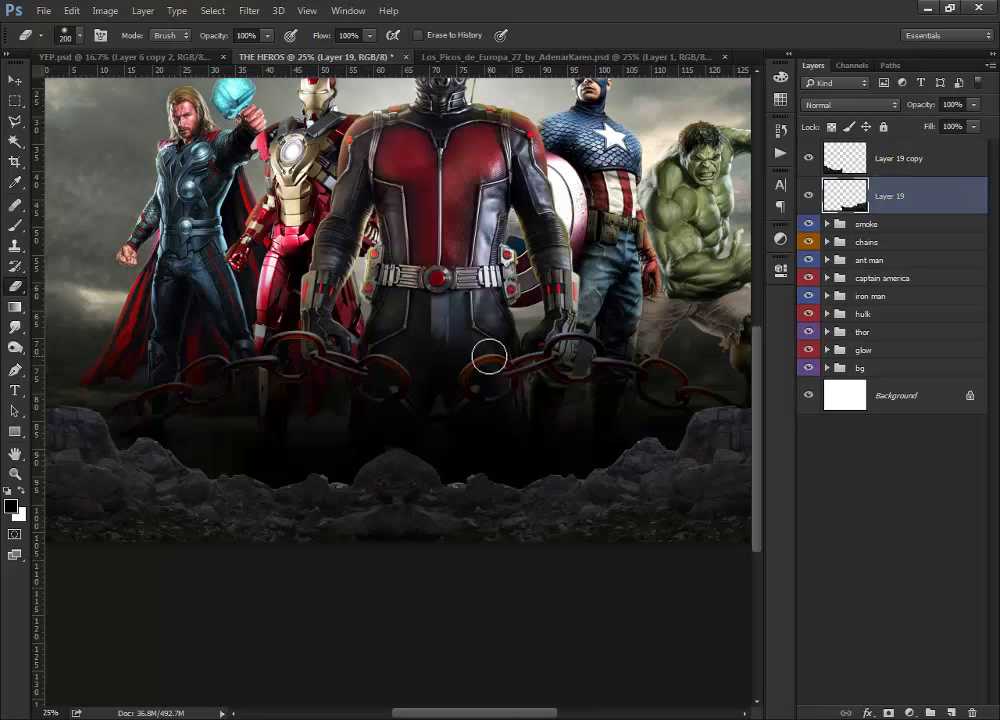
{"action": "key", "text": "ctrl+minus"}
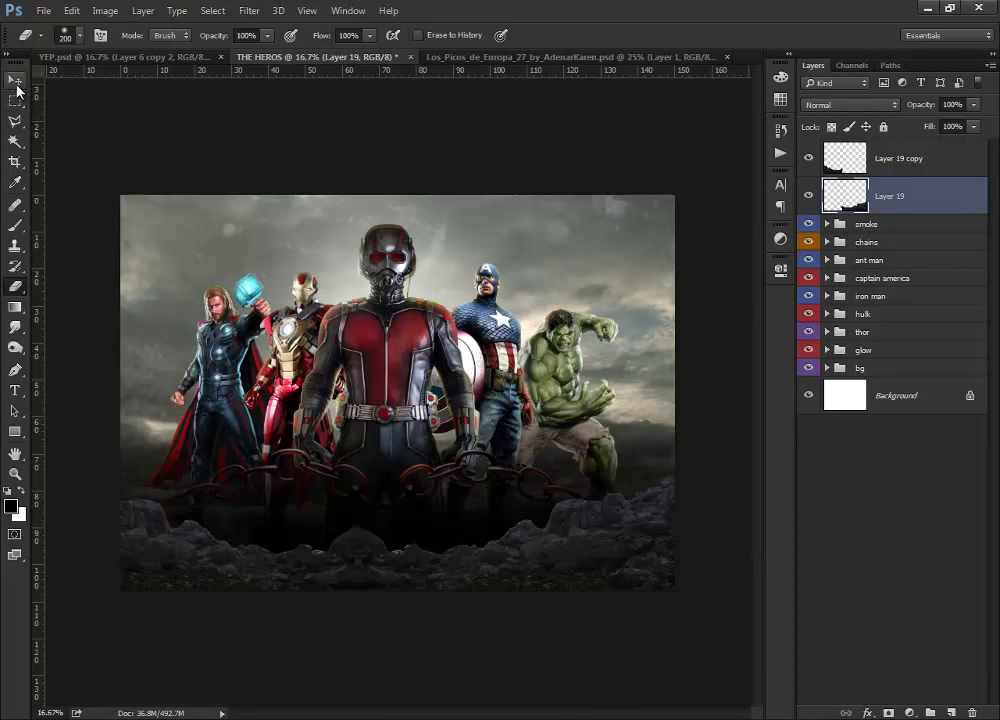
- Select both rock layers, shift them slightly right and merge them into one
{"action": "left_click", "coordinate": [15, 79]}
{"action": "left_click", "coordinate": [900, 160], "text": "shift"}
{"action": "left_click_drag", "start_coordinate": [592, 557], "coordinate": [608, 557]}
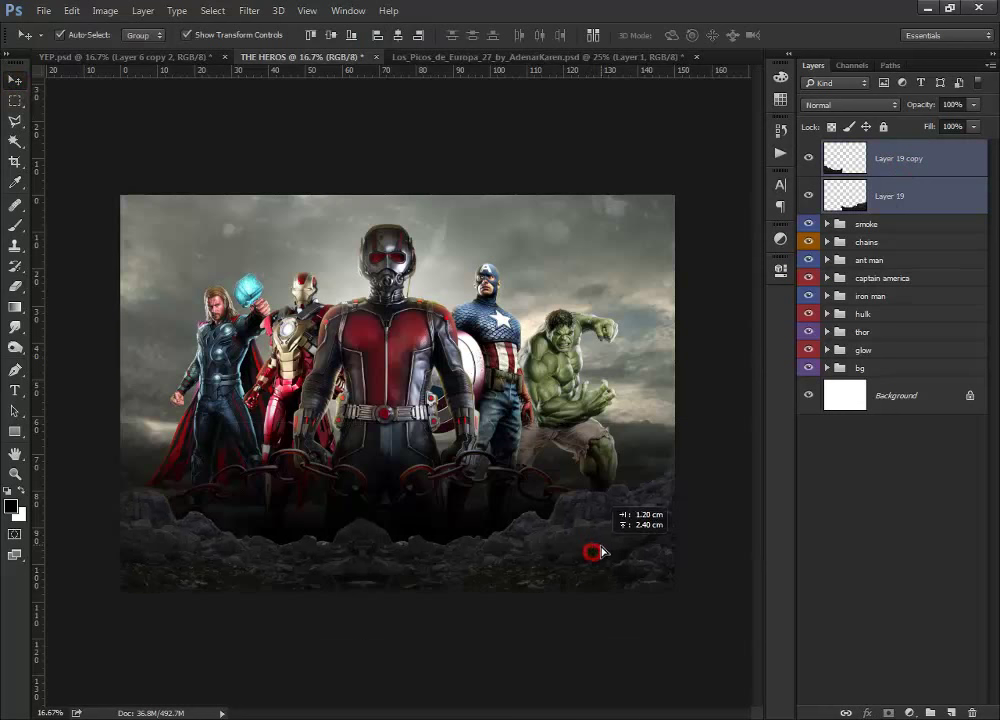
{"action": "right_click", "coordinate": [944, 166]}
{"action": "left_click", "coordinate": [790, 475]}
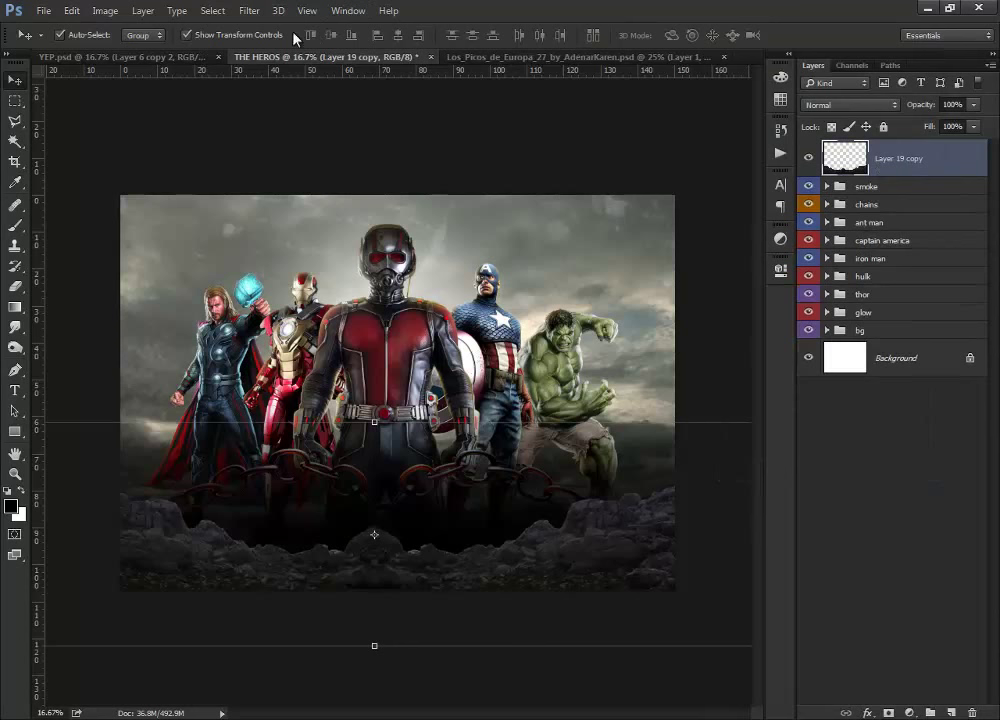
- Blur Layer 19 copy with a ~3.6-pixel Gaussian Blur and duplicate it as Layer 19 copy 2
{"action": "left_click", "coordinate": [249, 10]}
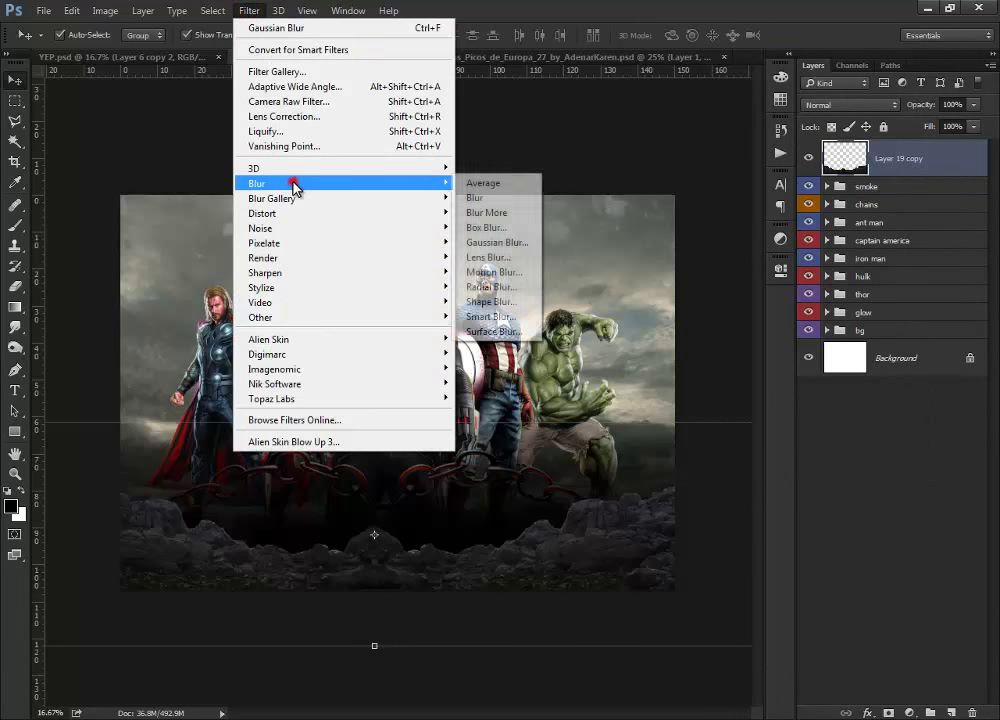
{"action": "left_click", "coordinate": [508, 244]}
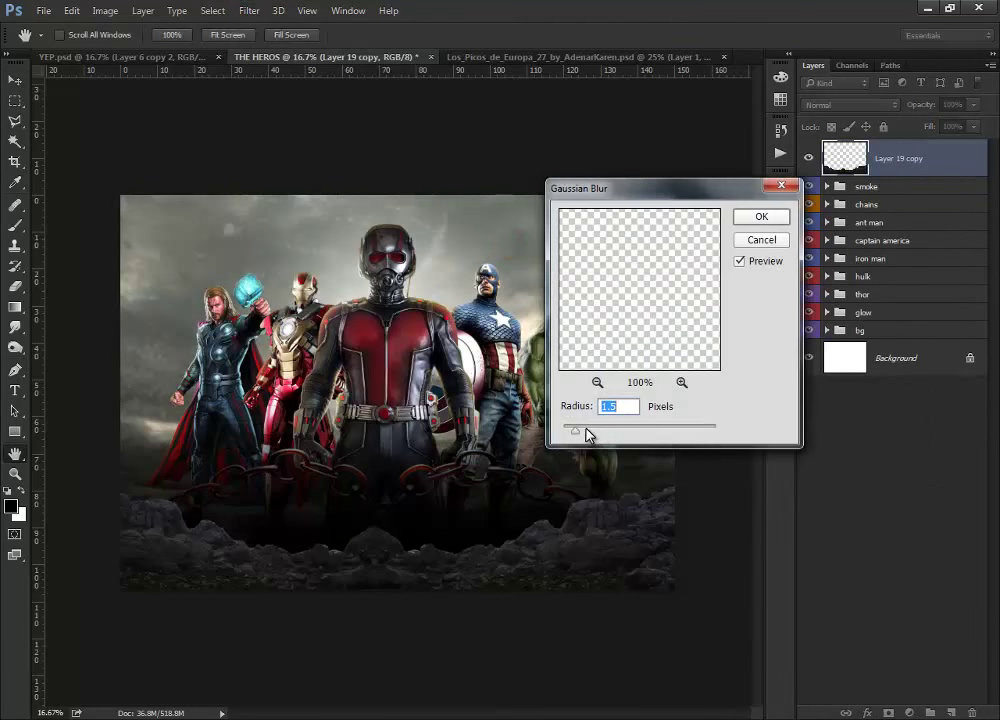
{"action": "left_click_drag", "start_coordinate": [577, 427], "coordinate": [600, 428]}
{"action": "left_click", "coordinate": [761, 217]}
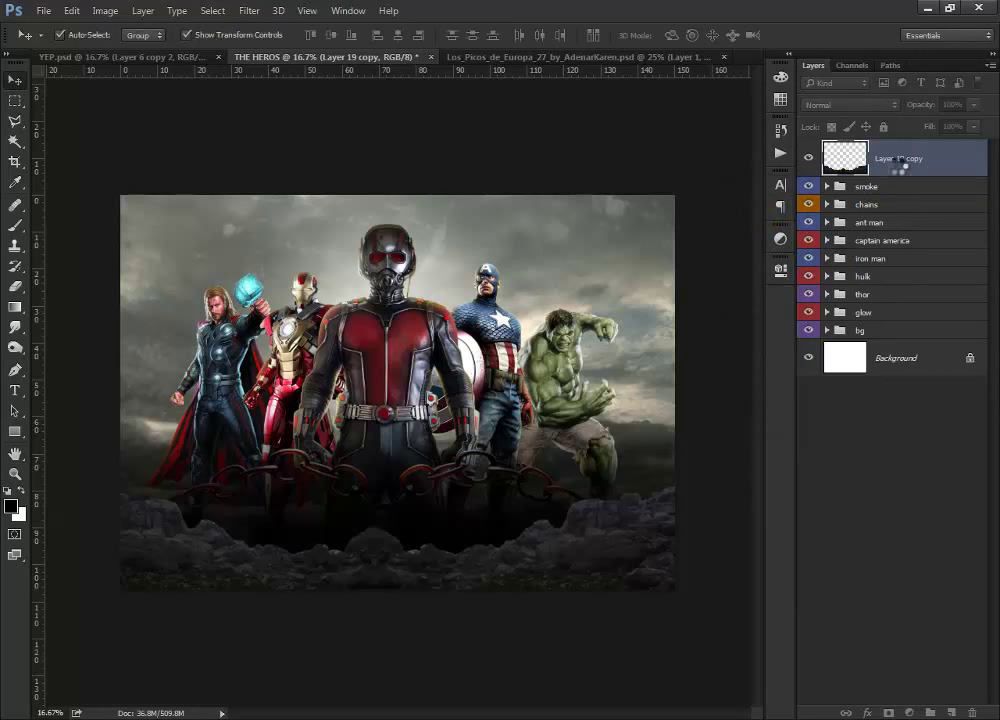
{"action": "left_click_drag", "start_coordinate": [898, 165], "coordinate": [952, 711]}
{"action": "left_click", "coordinate": [904, 196]}
- Add Bevel & Emboss to Layer 19 copy: 9 px size, 45° angle, 58° altitude, no global light
{"action": "left_click", "coordinate": [868, 712]}
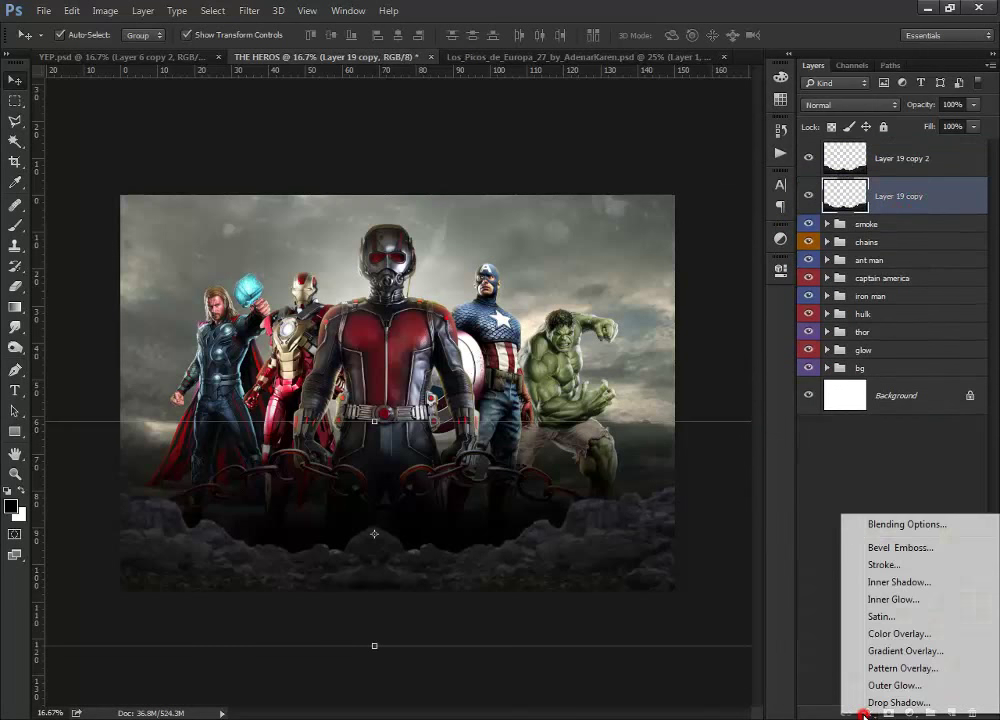
{"action": "left_click", "coordinate": [902, 549]}
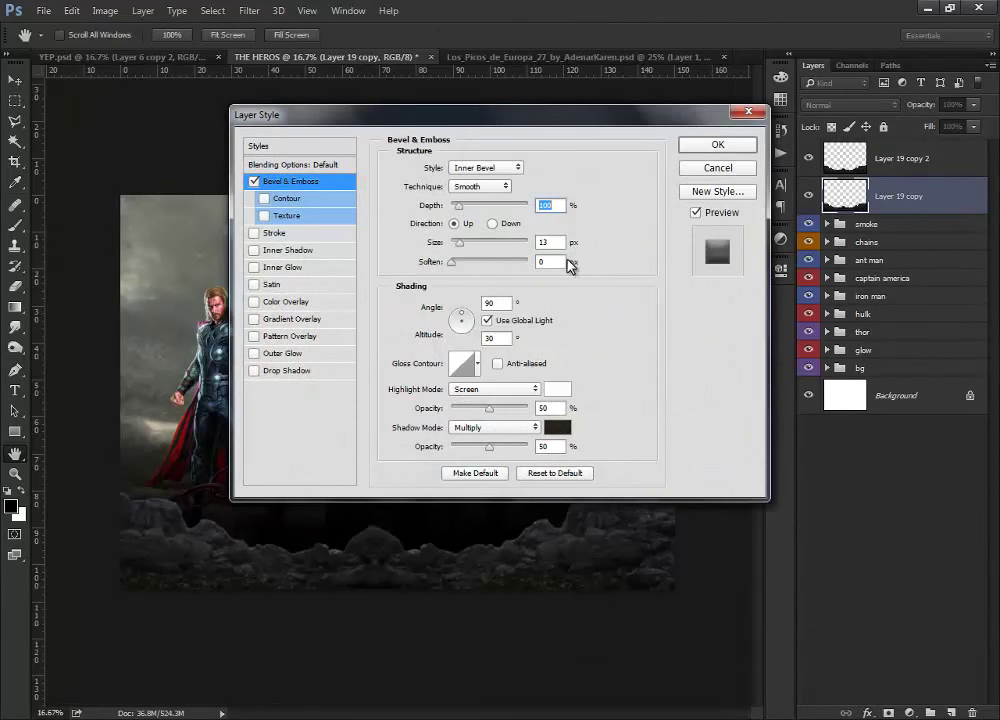
{"action": "double_click", "coordinate": [555, 242]}
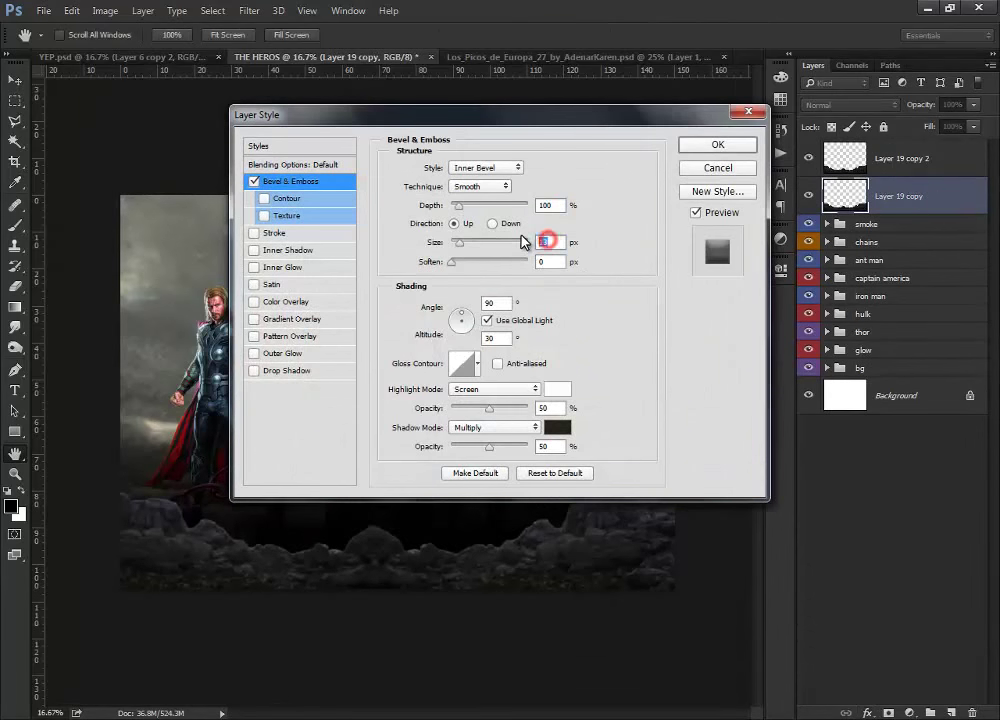
{"action": "type", "text": "3"}
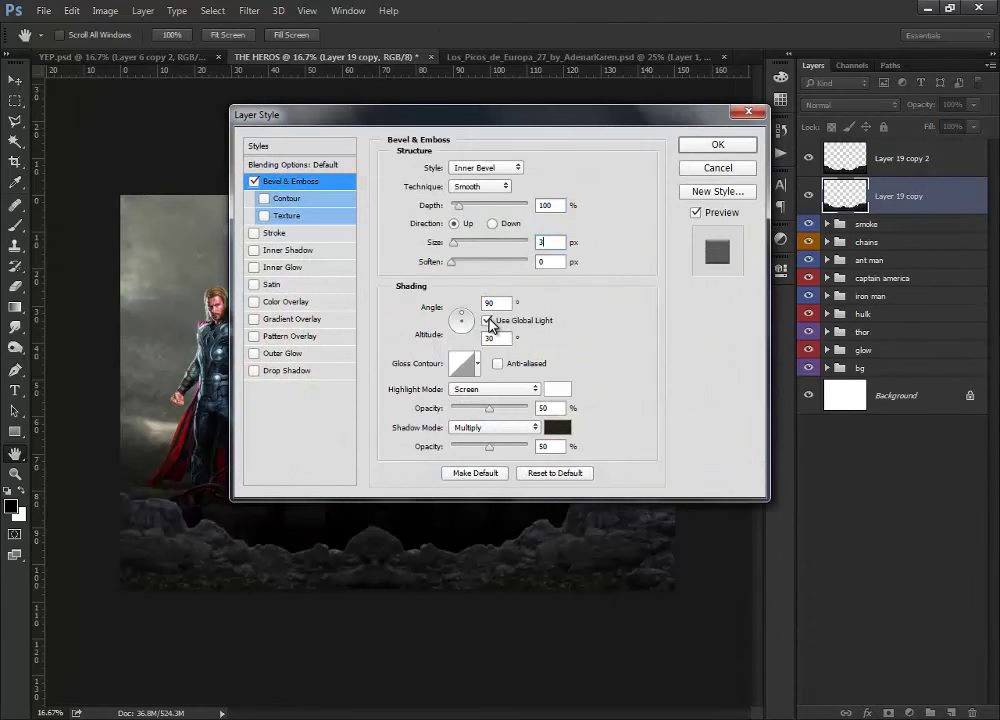
{"action": "left_click", "coordinate": [488, 320]}
{"action": "left_click_drag", "start_coordinate": [464, 324], "coordinate": [469, 318]}
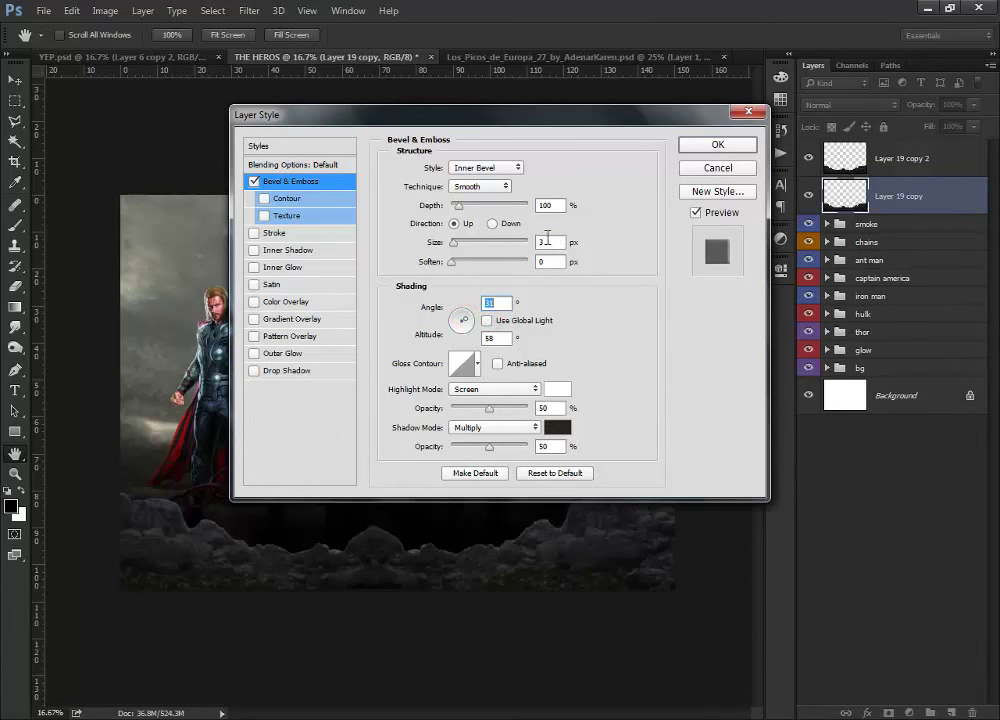
{"action": "left_click", "coordinate": [458, 242]}
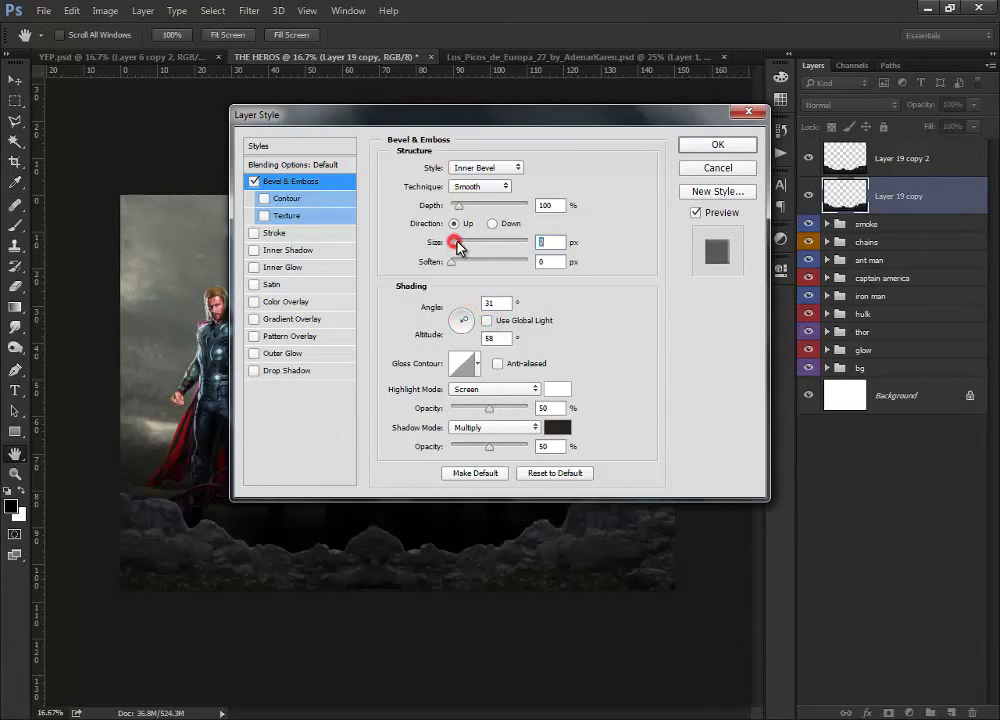
{"action": "left_click", "coordinate": [466, 322]}
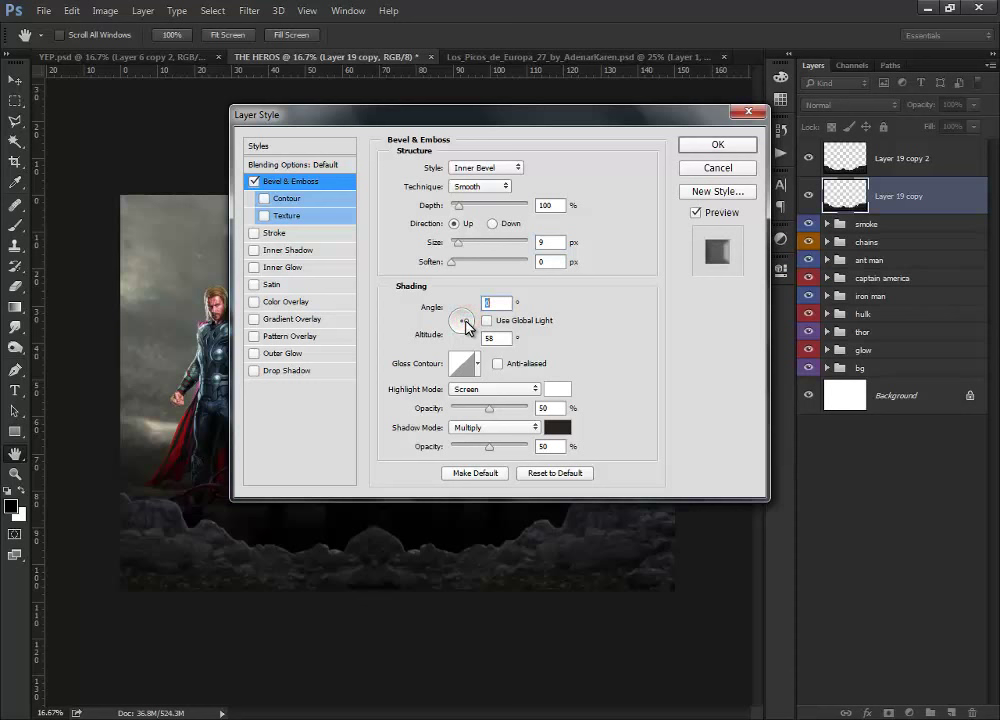
{"action": "left_click_drag", "start_coordinate": [467, 326], "coordinate": [468, 325]}
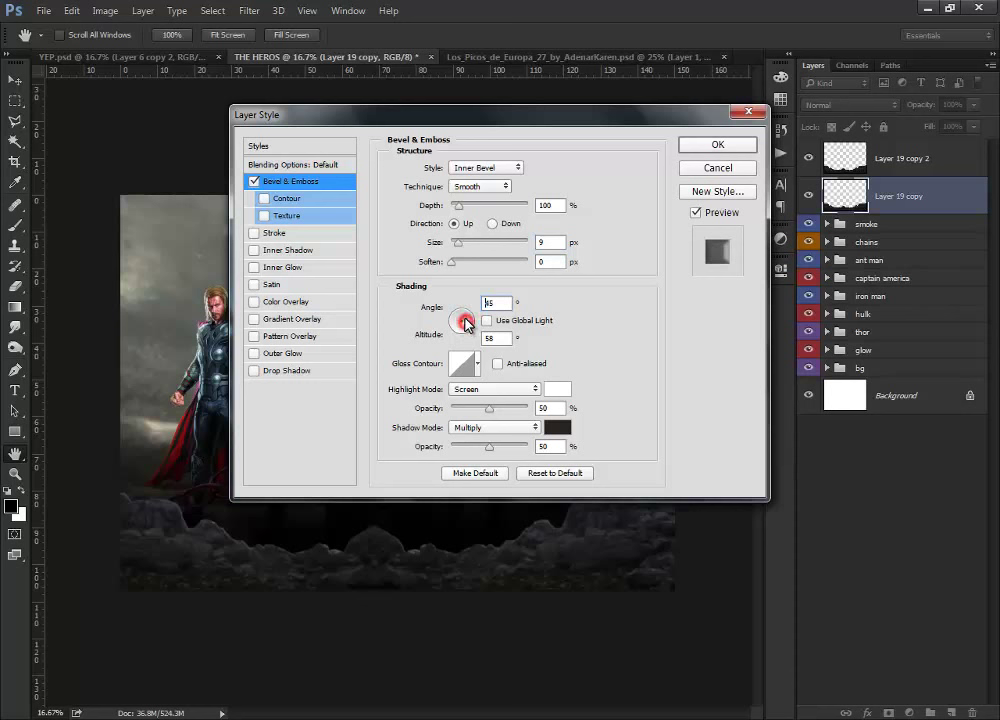
{"action": "left_click", "coordinate": [735, 146]}
- Add a new layer clipped to Layer 19 copy 2 and set the foreground to light yellow #fff4ad
{"action": "left_click", "coordinate": [893, 158]}
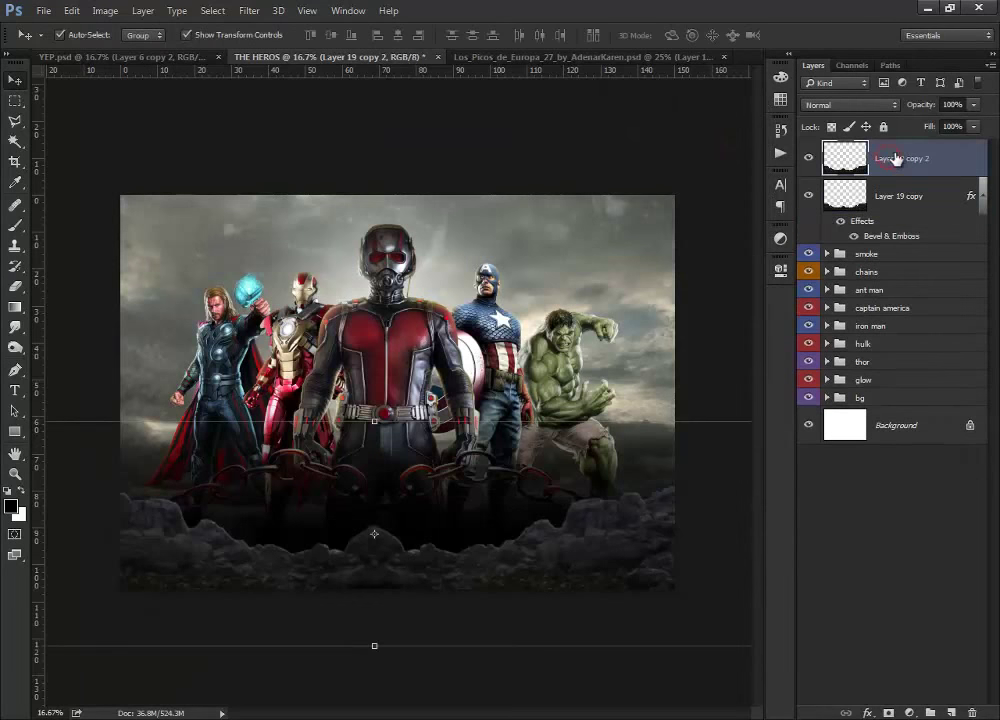
{"action": "left_click", "coordinate": [952, 712]}
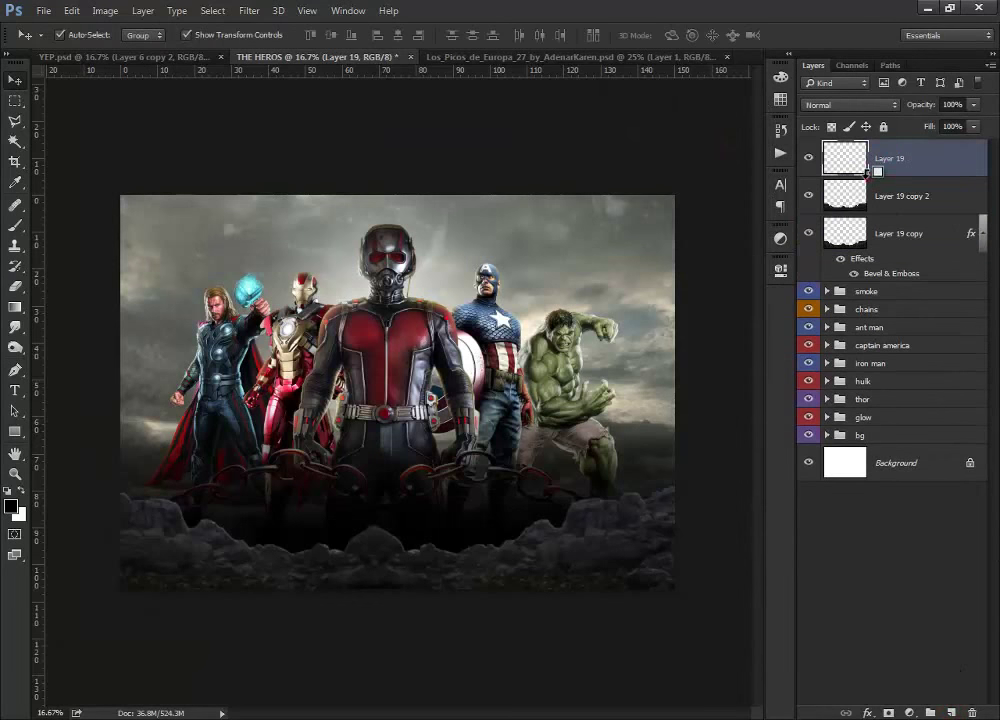
{"action": "left_click", "coordinate": [844, 178], "text": "alt"}
{"action": "left_click", "coordinate": [13, 506]}
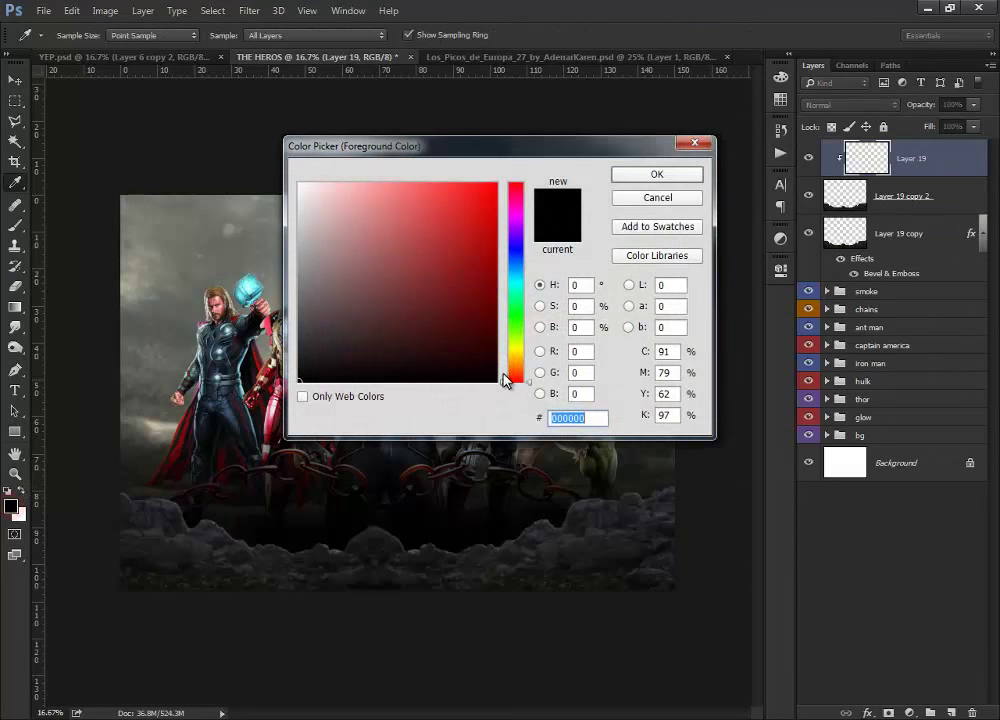
{"action": "left_click_drag", "start_coordinate": [530, 390], "coordinate": [527, 354]}
{"action": "mouse_move", "coordinate": [437, 263]}
{"action": "left_mouse_down"}
{"action": "mouse_move", "coordinate": [393, 192]}
{"action": "mouse_move", "coordinate": [361, 181]}
{"action": "left_mouse_up"}
{"action": "left_click", "coordinate": [657, 174]}
- Paint a light-yellow glow along the rock edges with a 960 px soft brush
{"action": "key", "text": "v"}
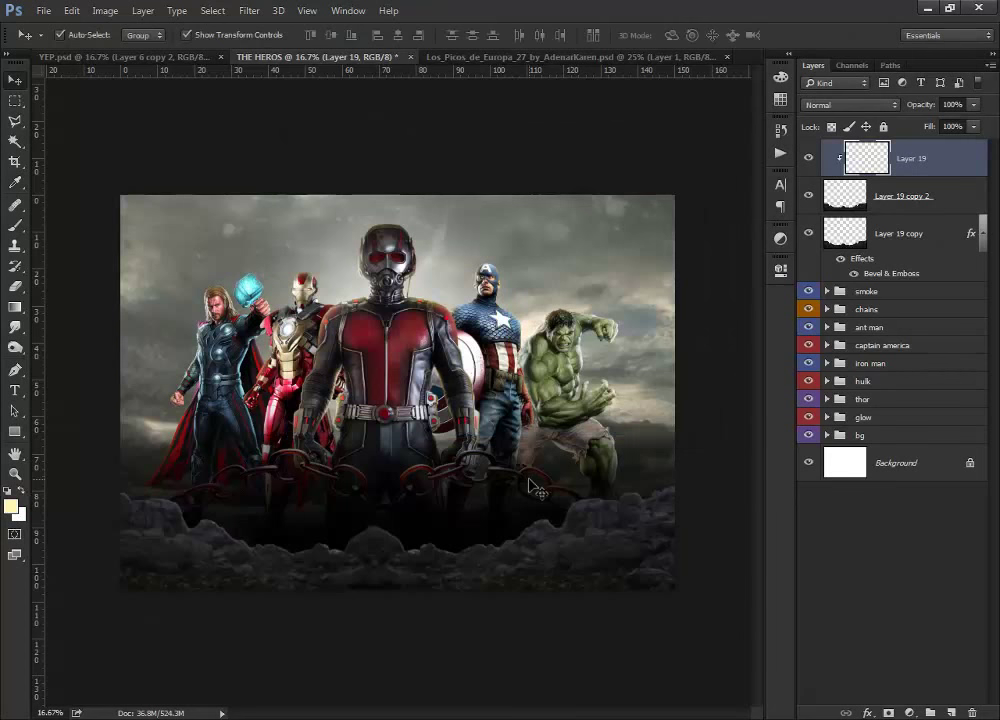
{"action": "key", "text": "b"}
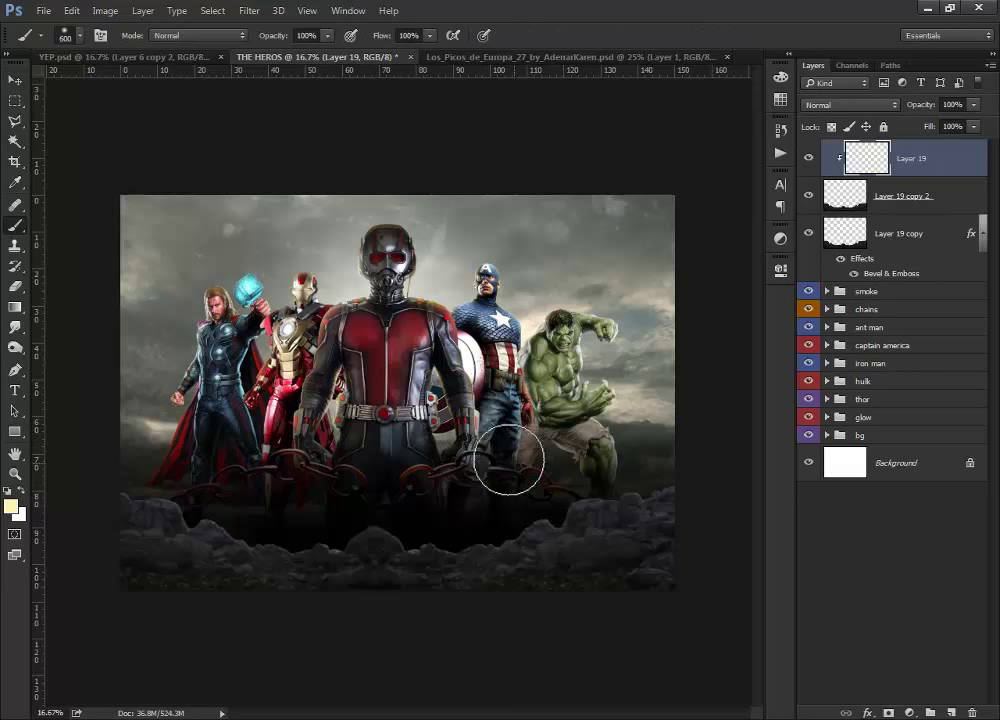
{"action": "left_click_drag", "start_coordinate": [491, 458], "coordinate": [650, 458]}
{"action": "mouse_move", "coordinate": [556, 471]}
{"action": "left_mouse_down"}
{"action": "mouse_move", "coordinate": [272, 485]}
{"action": "mouse_move", "coordinate": [156, 435]}
{"action": "left_mouse_up"}
- Set the glow layer to Screen blending at 21% opacity and compare it on and off
{"action": "left_click", "coordinate": [876, 105]}
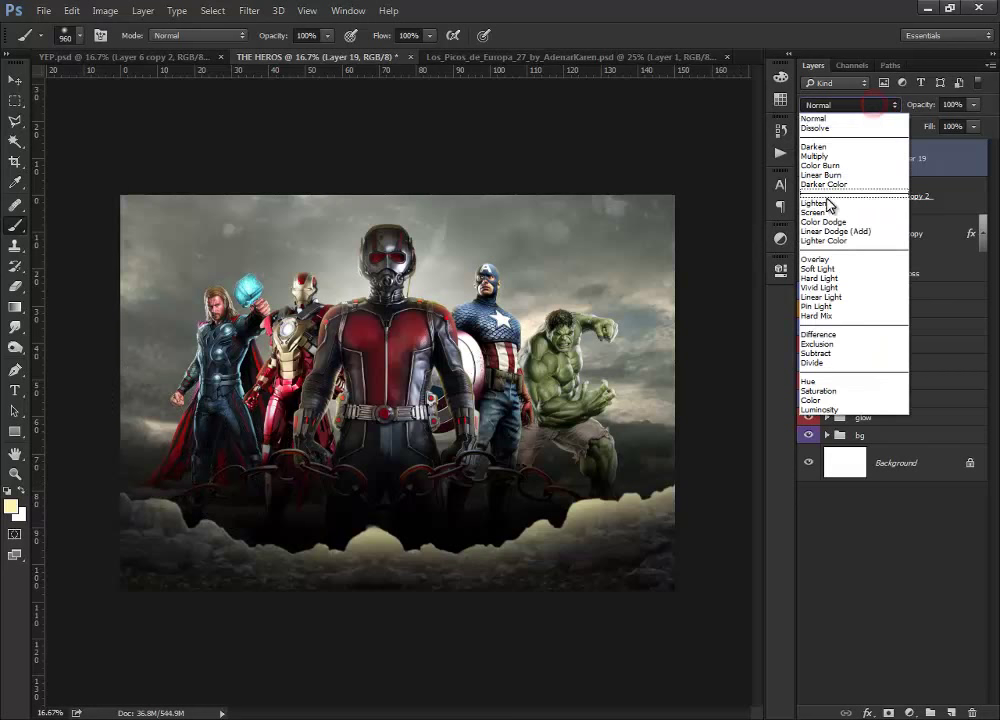
{"action": "left_click", "coordinate": [830, 207]}
{"action": "left_click", "coordinate": [972, 104]}
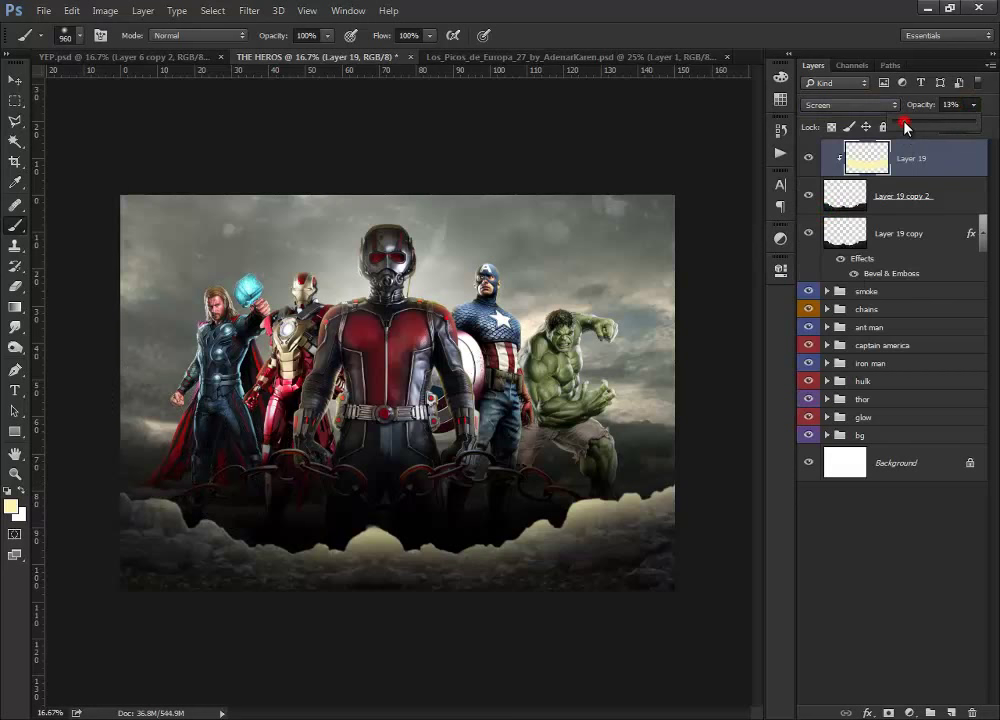
{"action": "left_click_drag", "start_coordinate": [905, 126], "coordinate": [912, 128]}
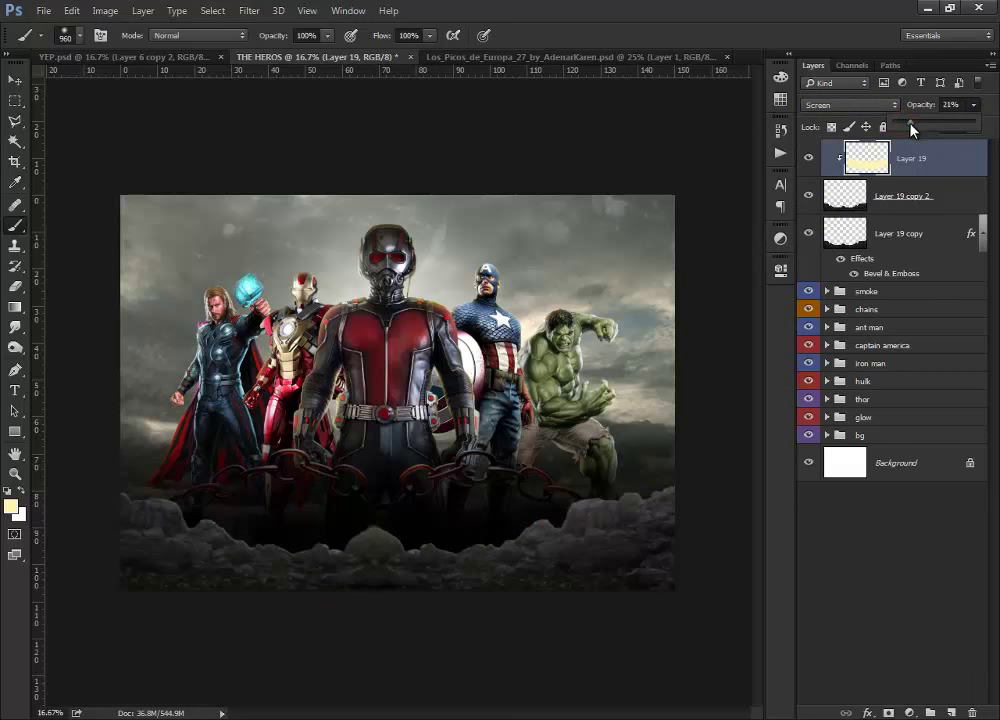
{"action": "left_click", "coordinate": [809, 158]}
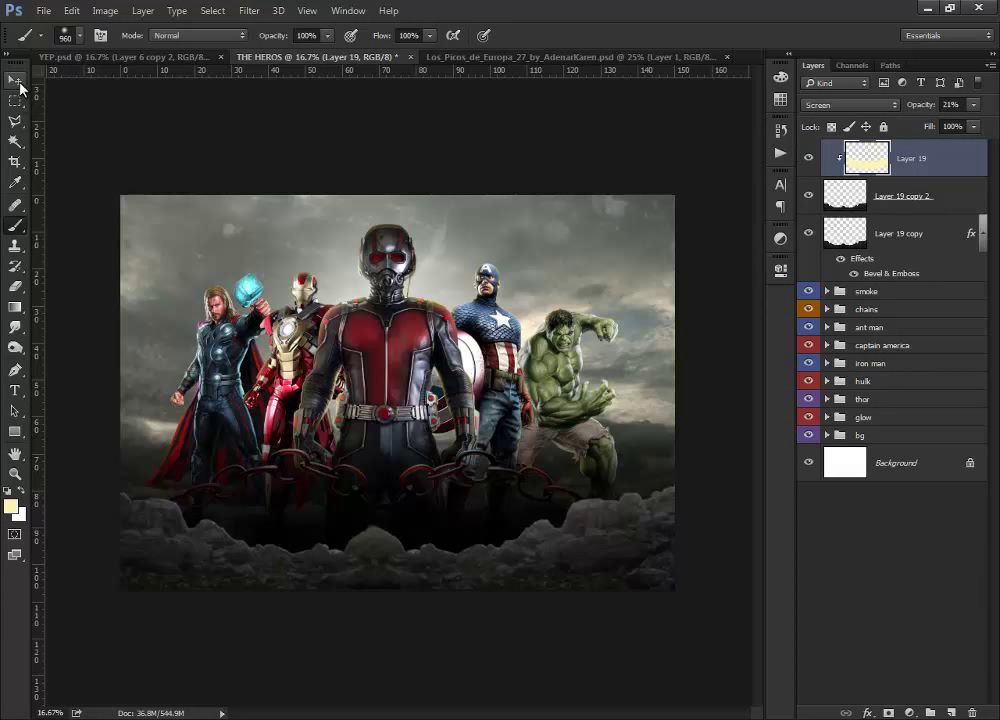
{"action": "left_click", "coordinate": [17, 80]}
- Apply a 5.3-pixel Gaussian Blur to Layer 19 copy 2
{"action": "left_click", "coordinate": [891, 199]}
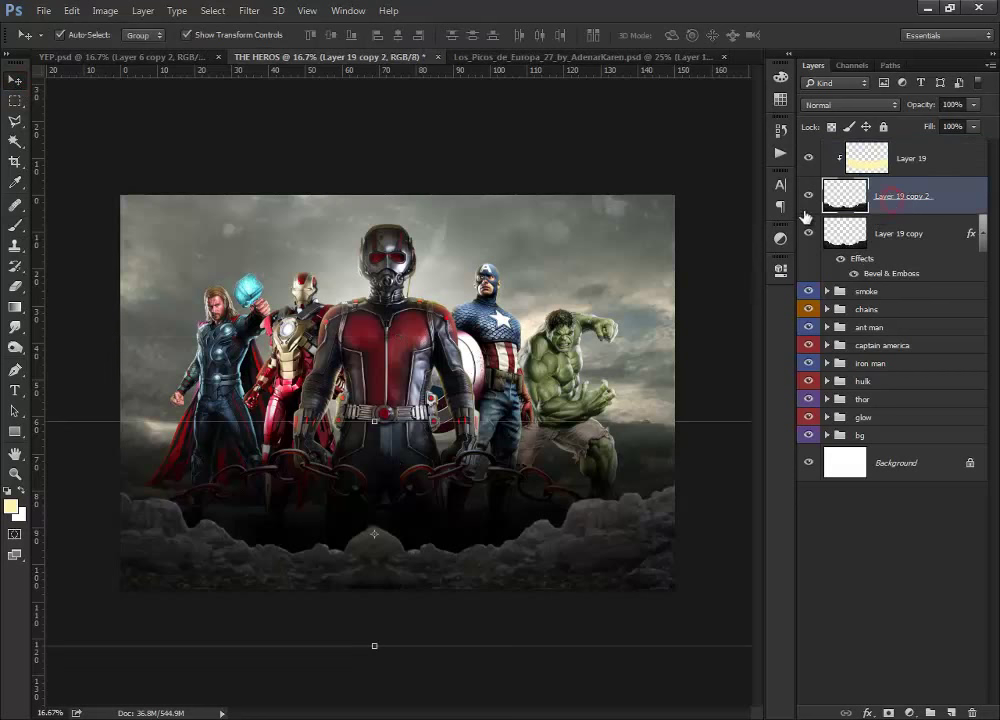
{"action": "left_click", "coordinate": [807, 198]}
{"action": "left_click", "coordinate": [249, 10]}
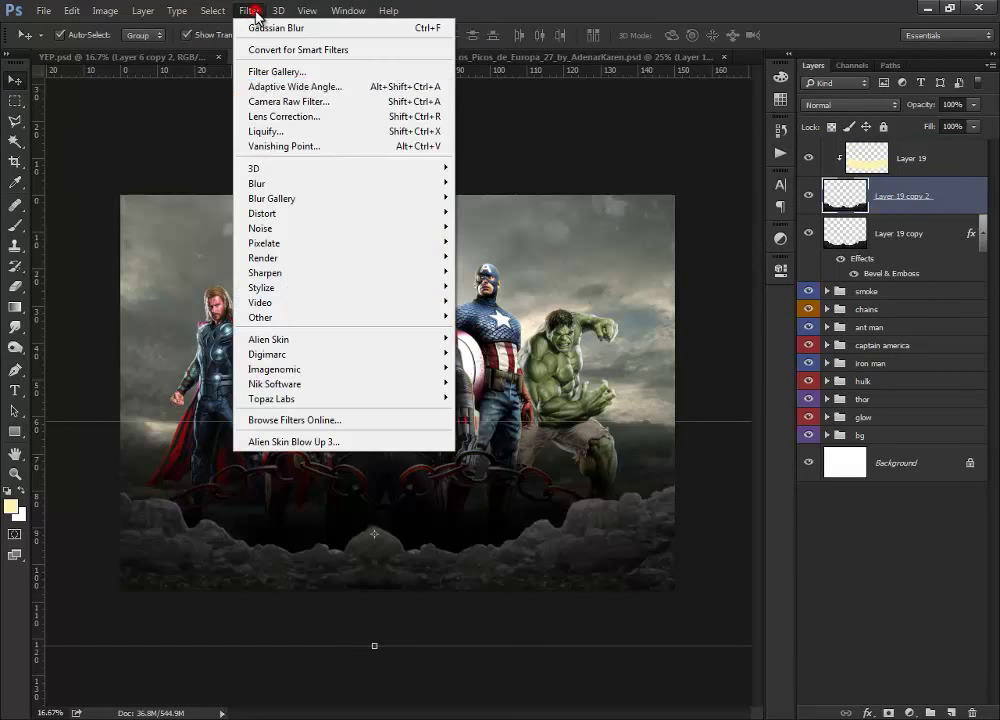
{"action": "left_click", "coordinate": [289, 184]}
{"action": "left_click", "coordinate": [508, 246]}
{"action": "left_click", "coordinate": [566, 406]}
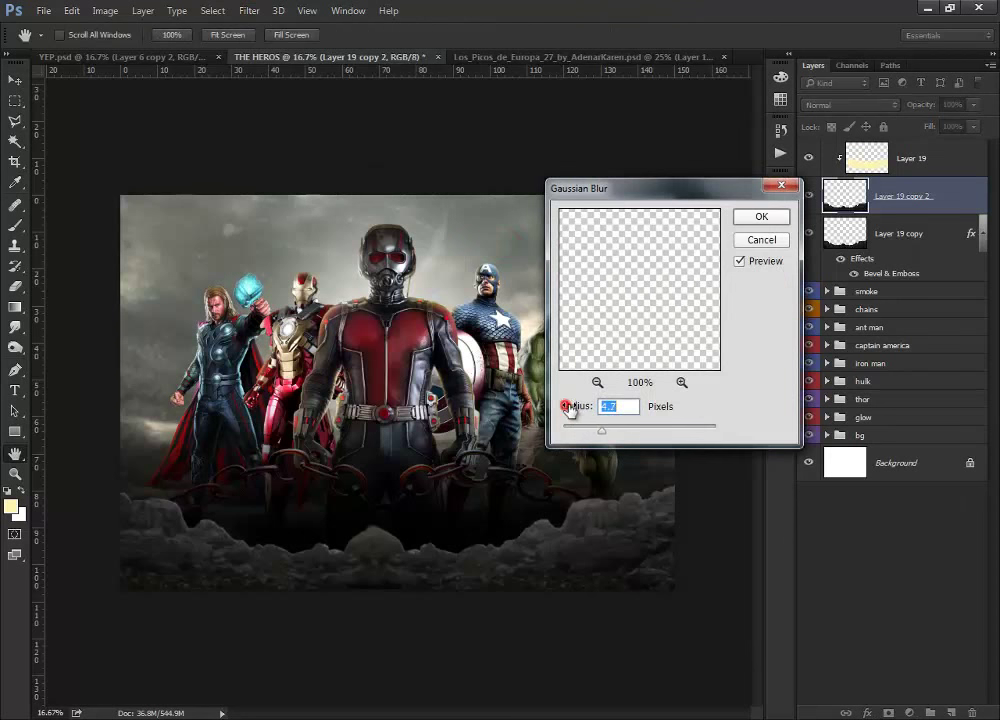
{"action": "left_click_drag", "start_coordinate": [568, 408], "coordinate": [572, 410]}
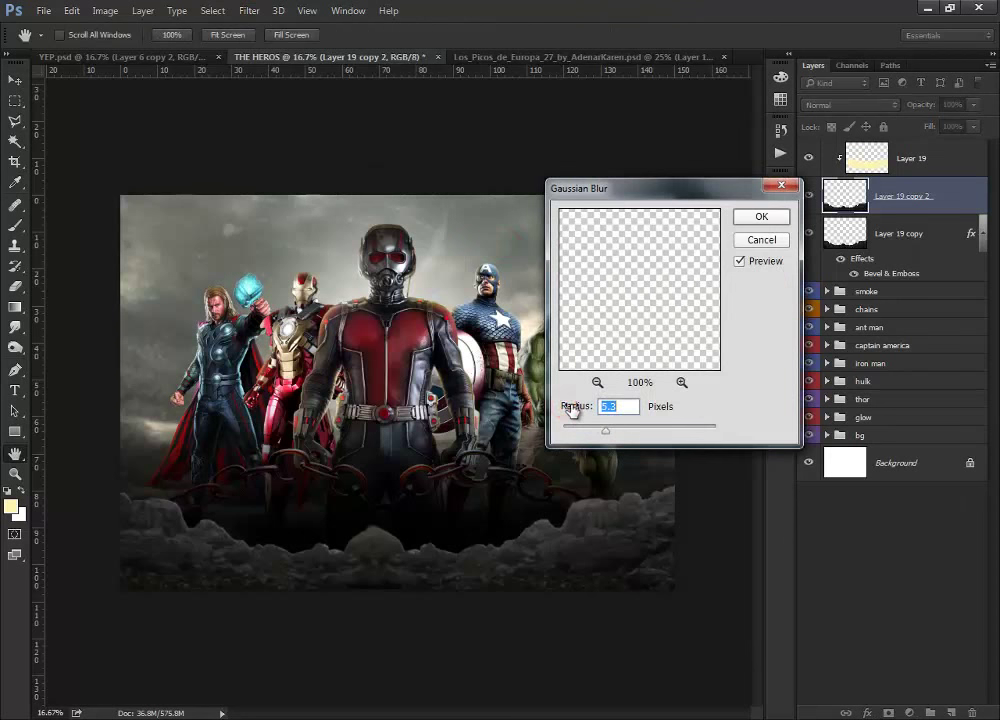
{"action": "left_click", "coordinate": [757, 218]}
- Zoom in to check the poster, then bring up the Los_Picos_de_Europa rock document
{"action": "key", "text": "v"}
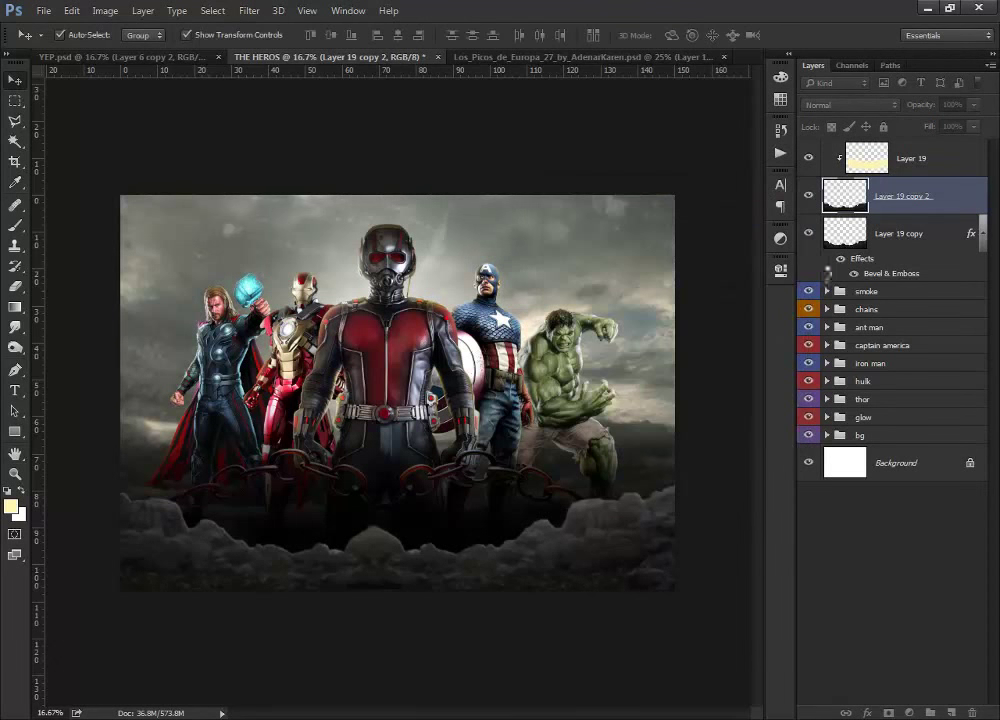
{"action": "key", "text": "ctrl+plus"}
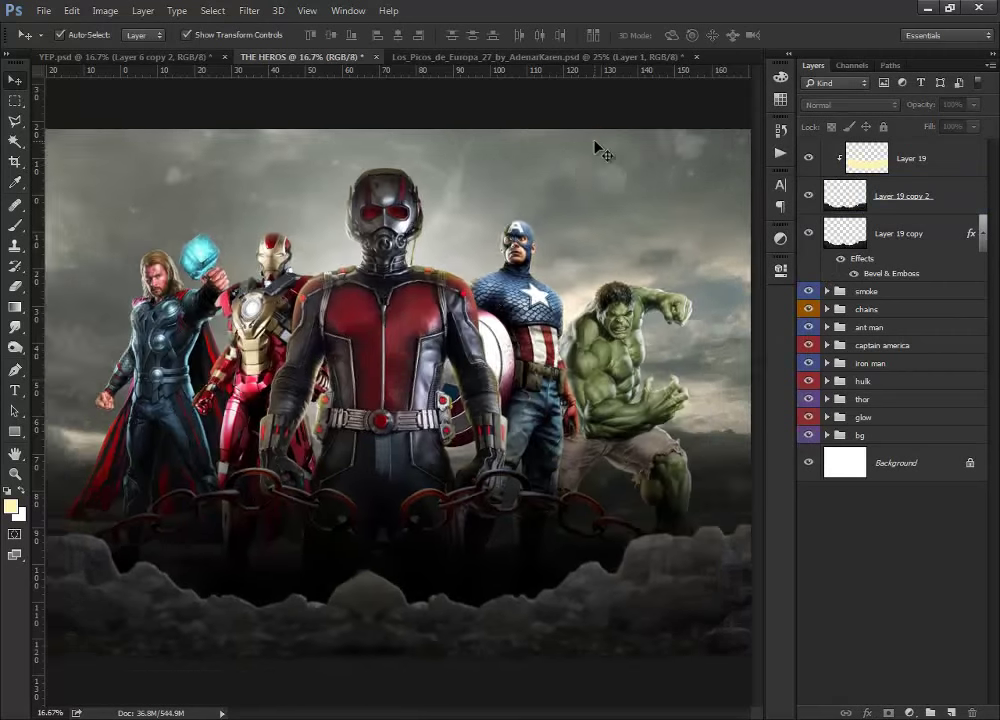
{"action": "left_click", "coordinate": [504, 57]}
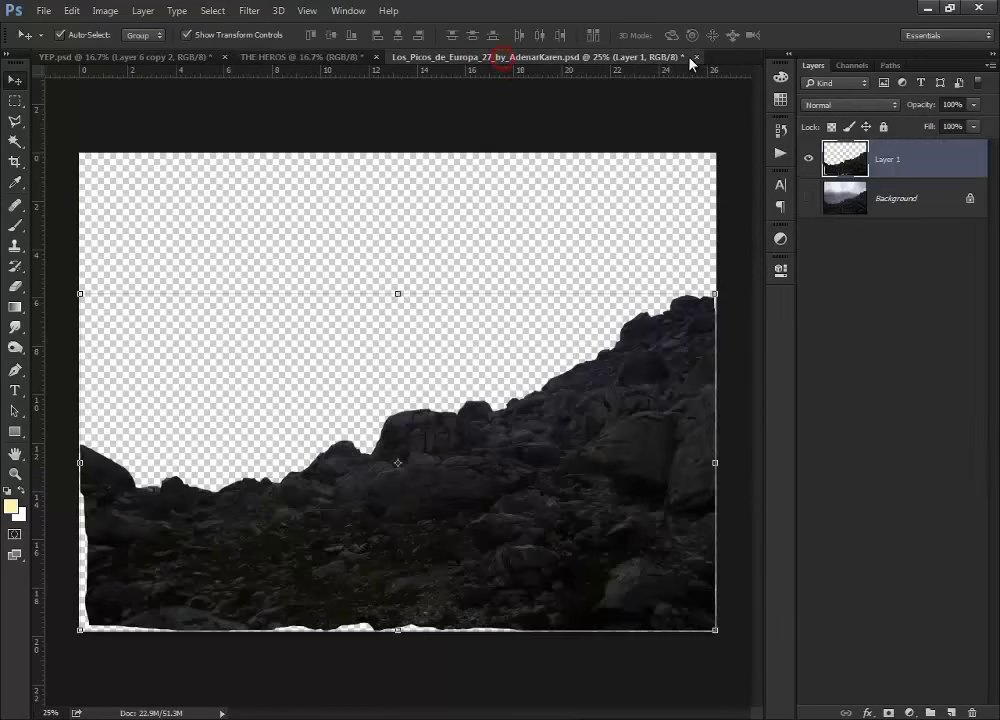
- Close the rock document without saving and open Thor_Mockup.psd
{"action": "left_click", "coordinate": [697, 56]}
{"action": "left_click", "coordinate": [502, 279]}
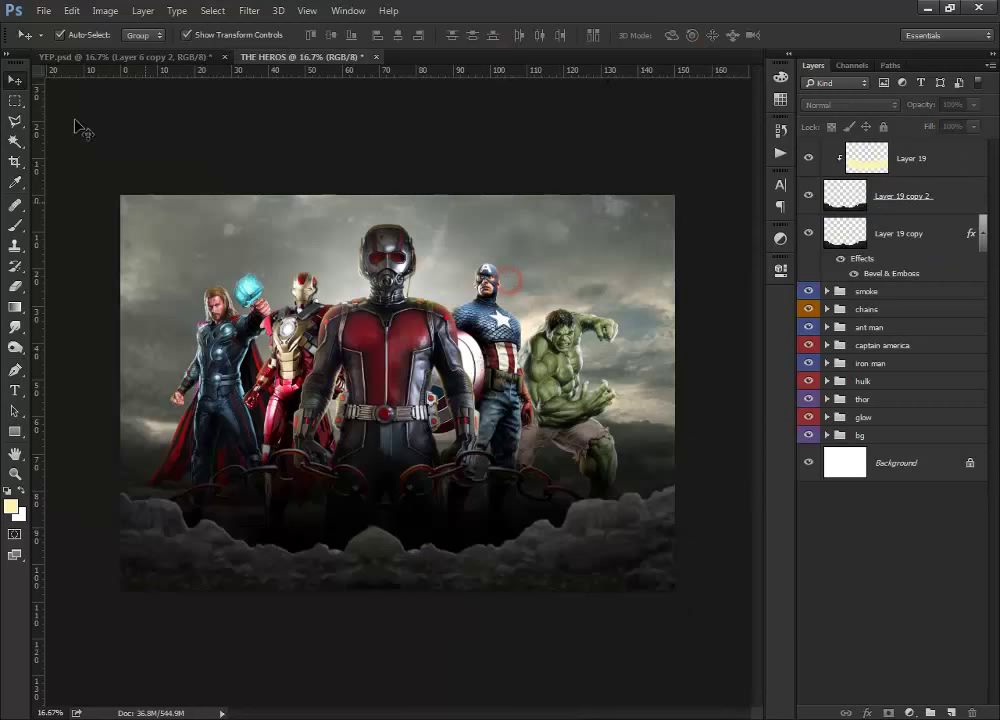
{"action": "left_click", "coordinate": [44, 10]}
{"action": "left_click", "coordinate": [60, 43]}
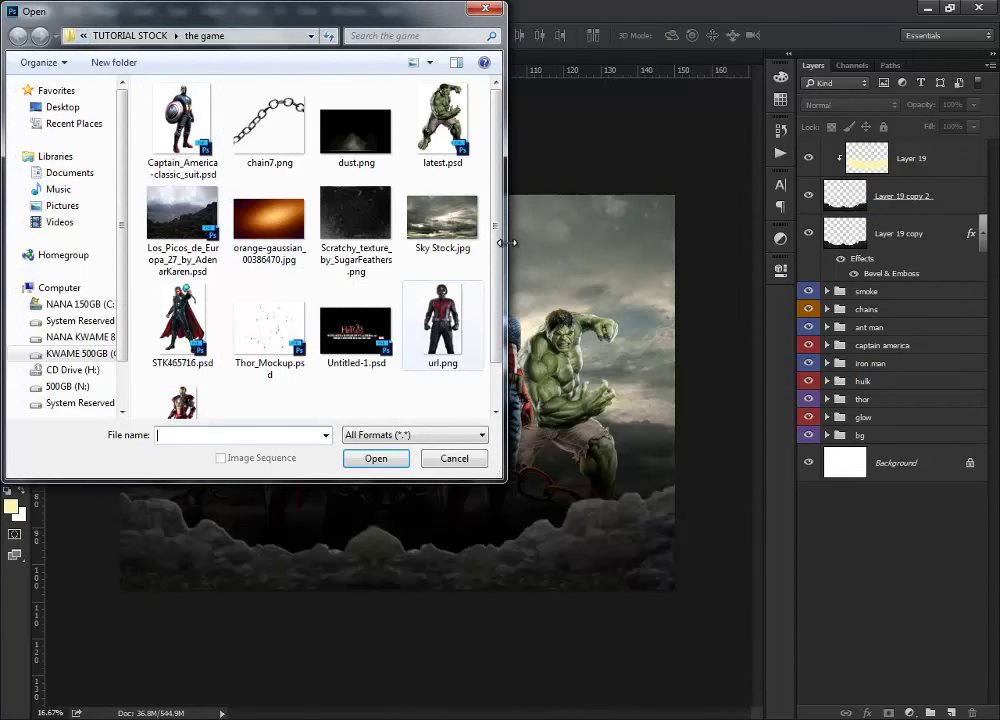
{"action": "scroll", "coordinate": [497, 197], "scroll_direction": "down", "scroll_amount": 1}
{"action": "left_click", "coordinate": [268, 278]}
{"action": "left_click", "coordinate": [378, 462]}
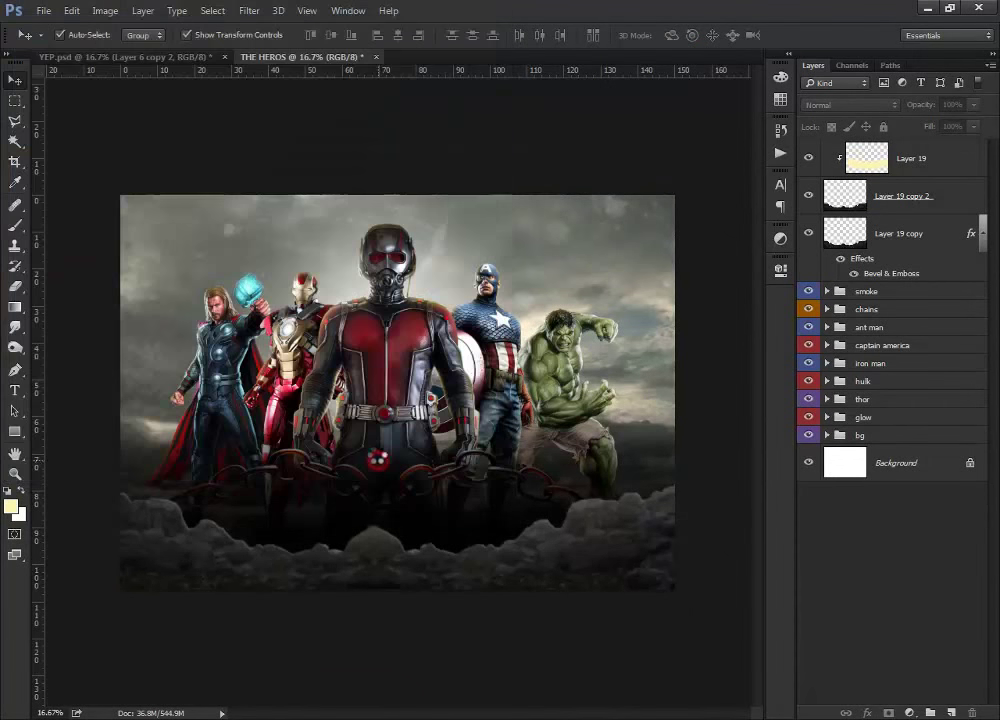
- Bring the Falling Stones layer into the poster, scale it to about 202% and move it over the heroes
{"action": "left_click_drag", "start_coordinate": [437, 317], "coordinate": [427, 298]}
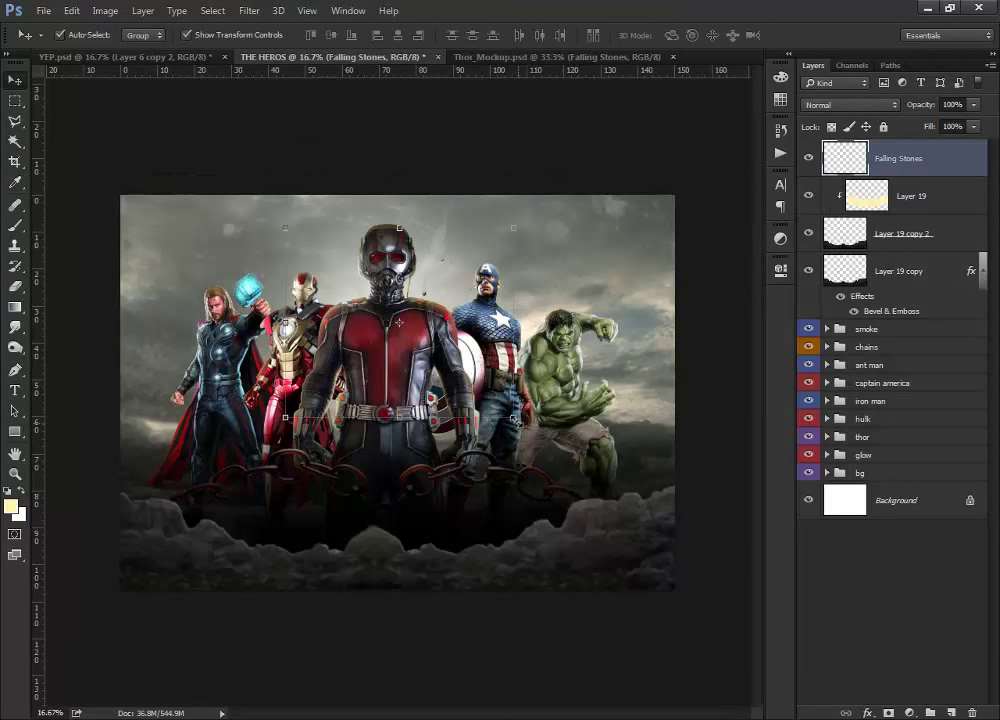
{"action": "key", "text": "ctrl+t"}
{"action": "left_click_drag", "start_coordinate": [513, 416], "coordinate": [594, 480]}
{"action": "left_click_drag", "start_coordinate": [493, 438], "coordinate": [491, 526]}
{"action": "left_click_drag", "start_coordinate": [587, 258], "coordinate": [628, 220]}
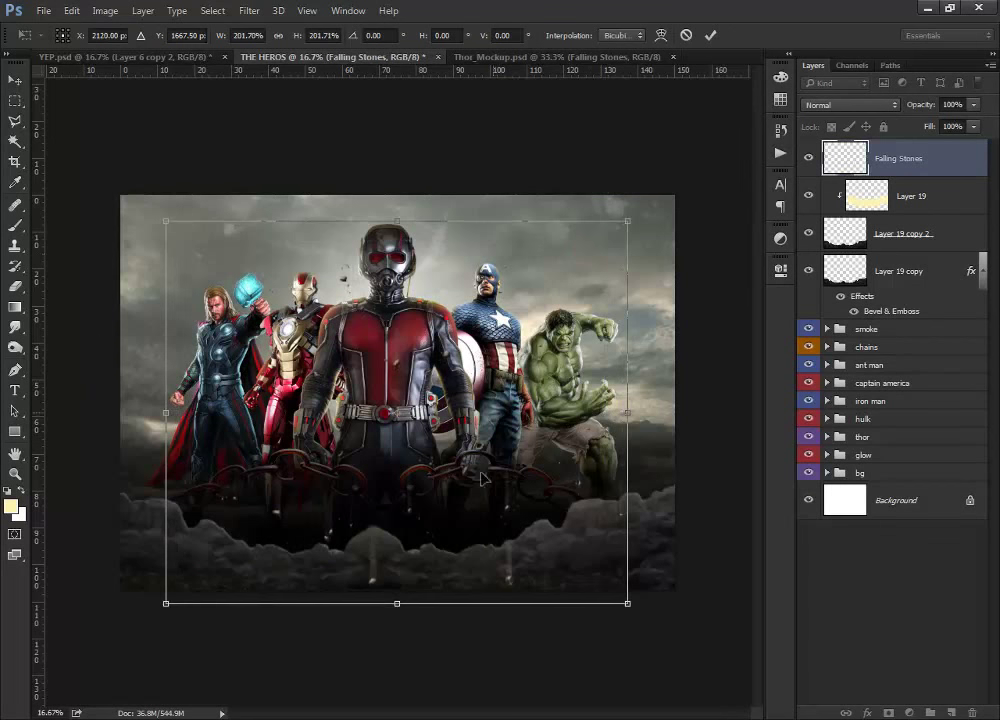
{"action": "left_click_drag", "start_coordinate": [481, 478], "coordinate": [481, 448]}
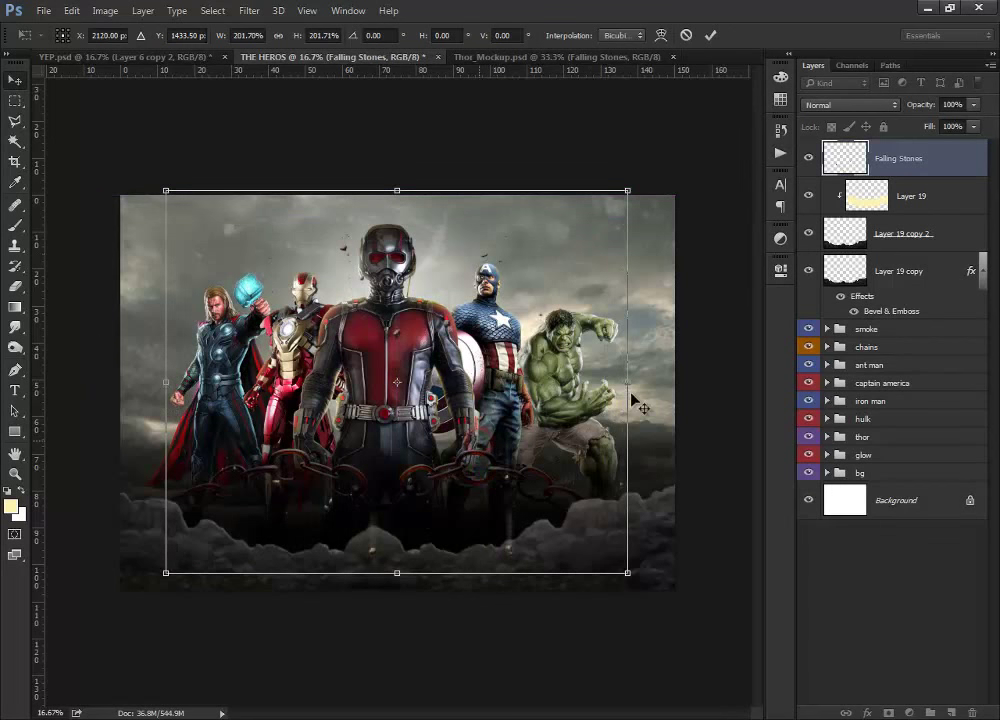
{"action": "key", "text": "Return"}
- Group the stone layers down to Layer 19 copy into a green-labelled group named rocks
{"action": "left_click", "coordinate": [933, 271], "text": "shift"}
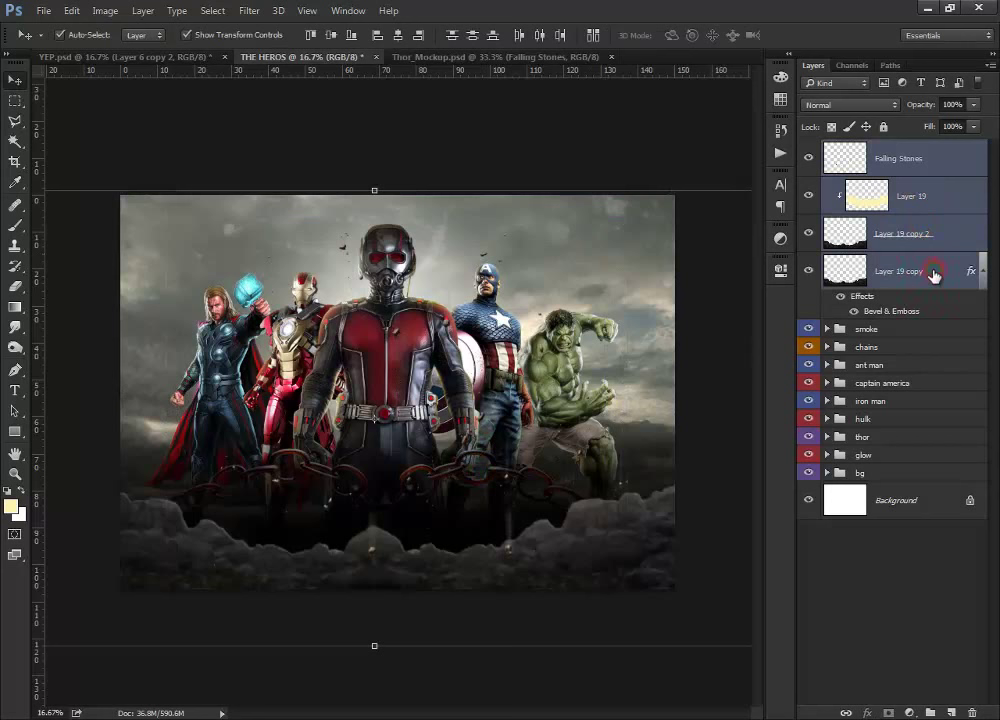
{"action": "key", "text": "ctrl+g"}
{"action": "double_click", "coordinate": [864, 149]}
{"action": "type", "text": "rock"}
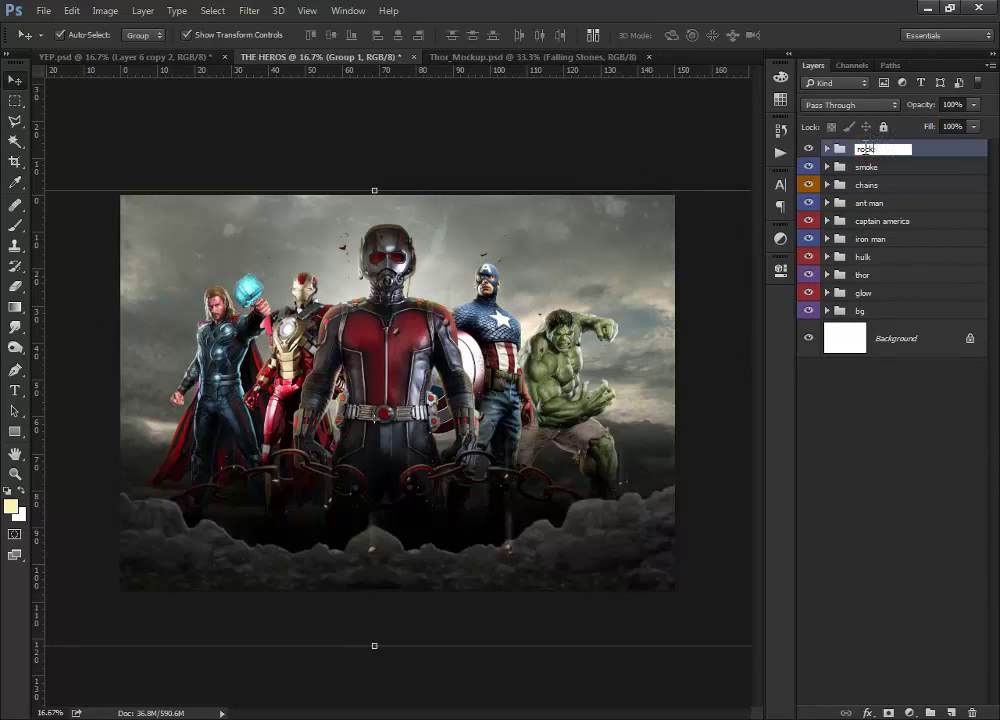
{"action": "type", "text": "s"}
{"action": "key", "text": "Return"}
{"action": "right_click", "coordinate": [864, 151]}
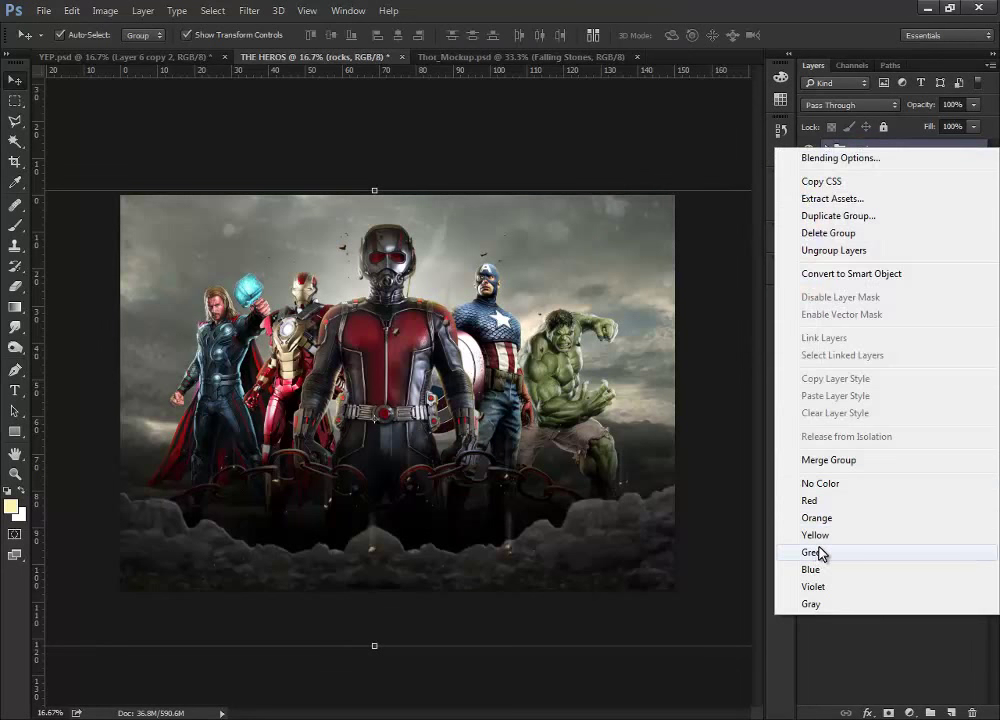
{"action": "left_click", "coordinate": [812, 552]}
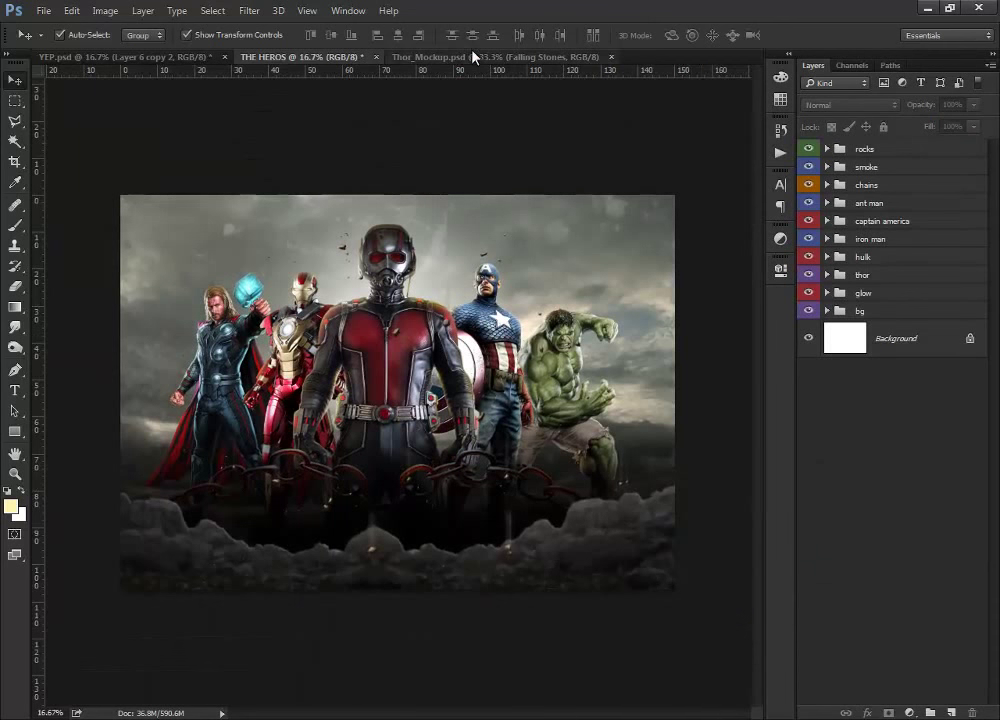
- Close Thor_Mockup.psd and select the rocks group in the poster
{"action": "left_click", "coordinate": [472, 50]}
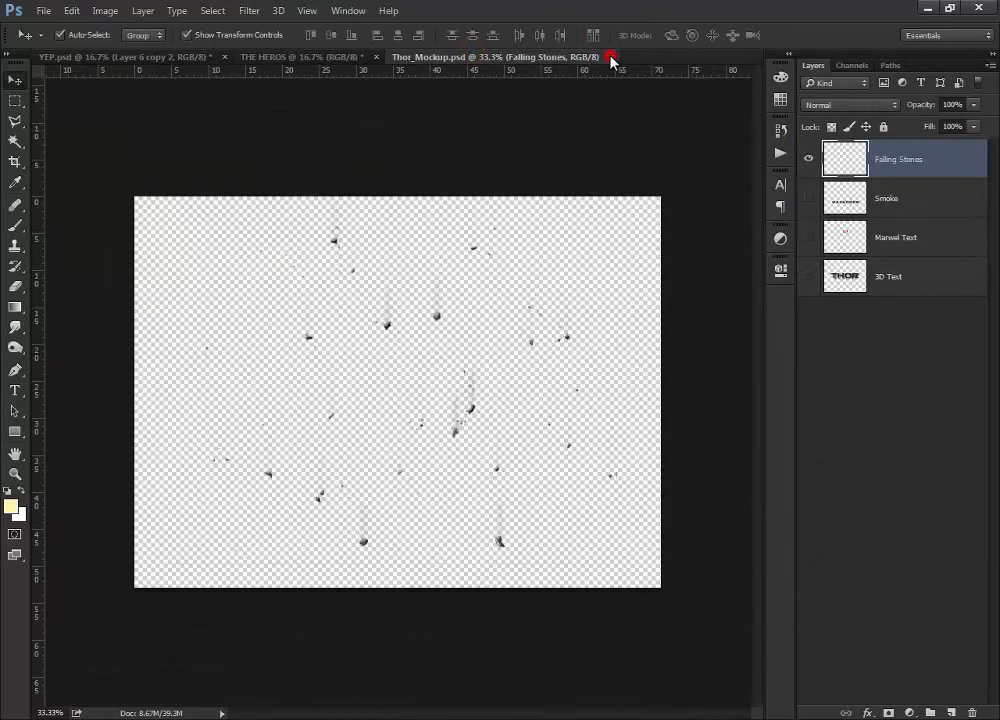
{"action": "left_click", "coordinate": [611, 57]}
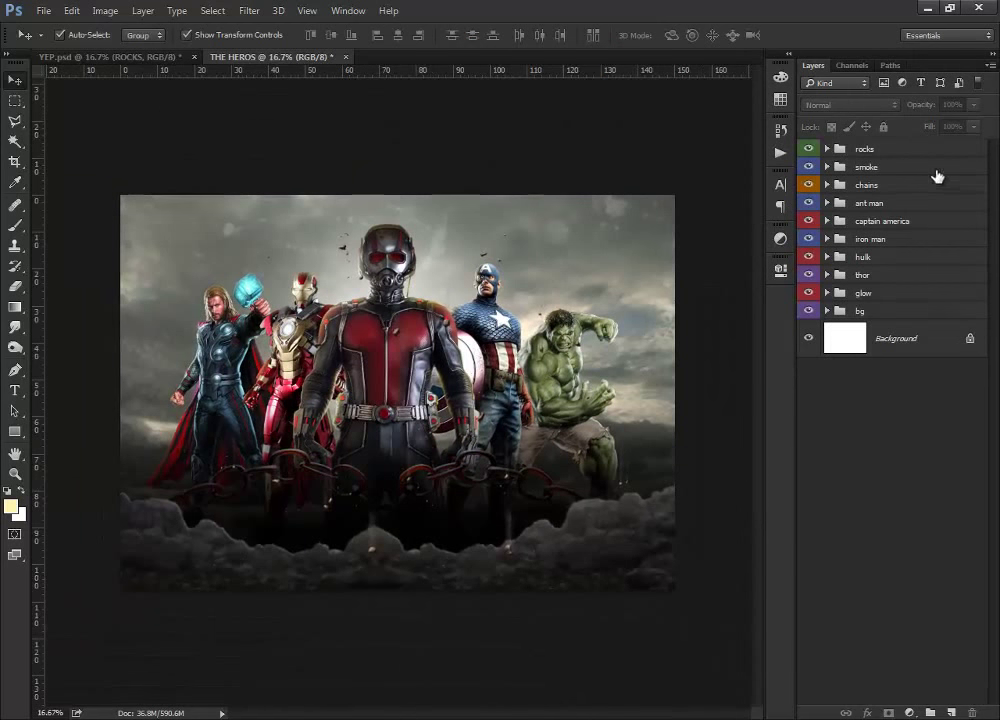
{"action": "left_click", "coordinate": [889, 152]}
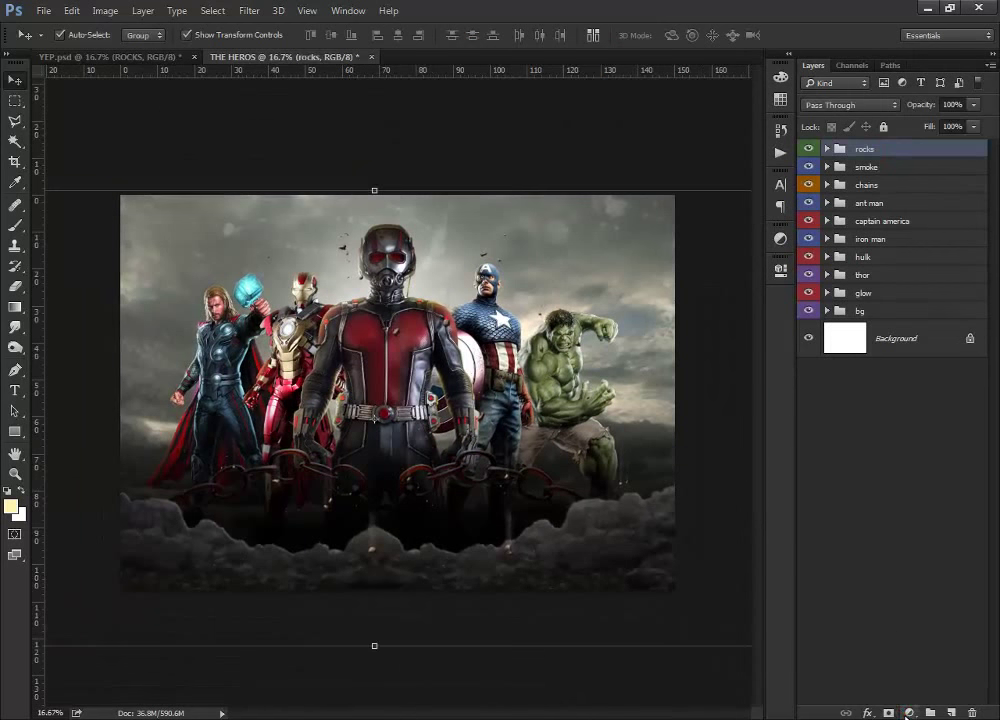
- Add a Color Balance adjustment layer with midtones Yellow–Blue at -25
{"action": "left_click", "coordinate": [907, 712]}
{"action": "left_click", "coordinate": [905, 547]}
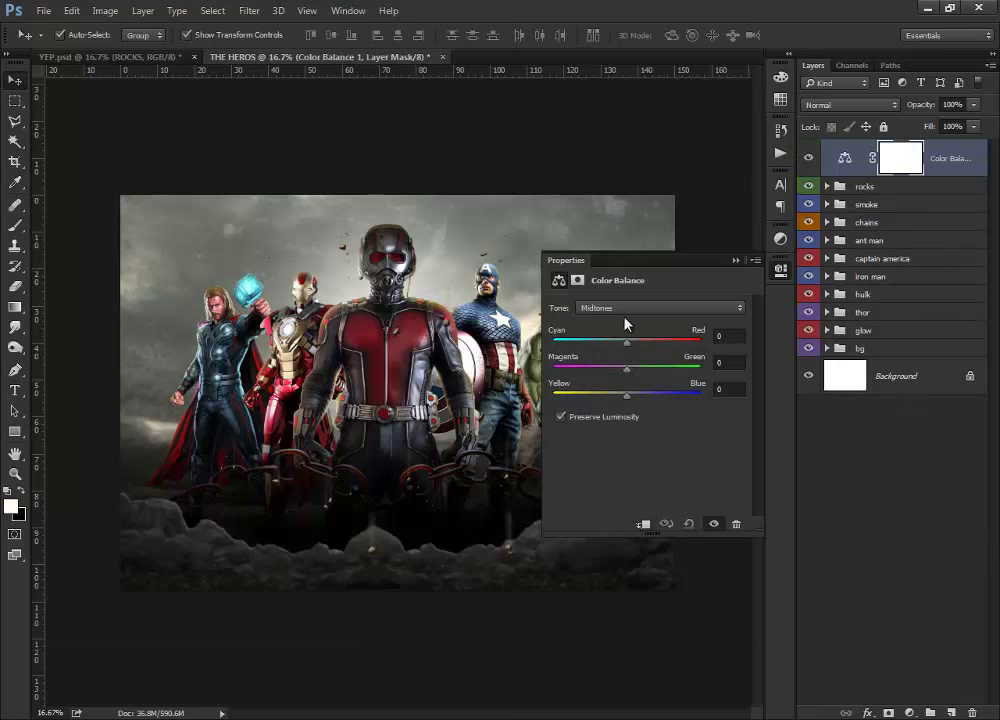
{"action": "left_click", "coordinate": [735, 337]}
{"action": "left_click", "coordinate": [718, 389]}
{"action": "type", "text": "-"}
{"action": "type", "text": "25"}
- Adjust the shadows' Yellow–Blue value in the Color Balance
{"action": "left_click", "coordinate": [650, 310]}
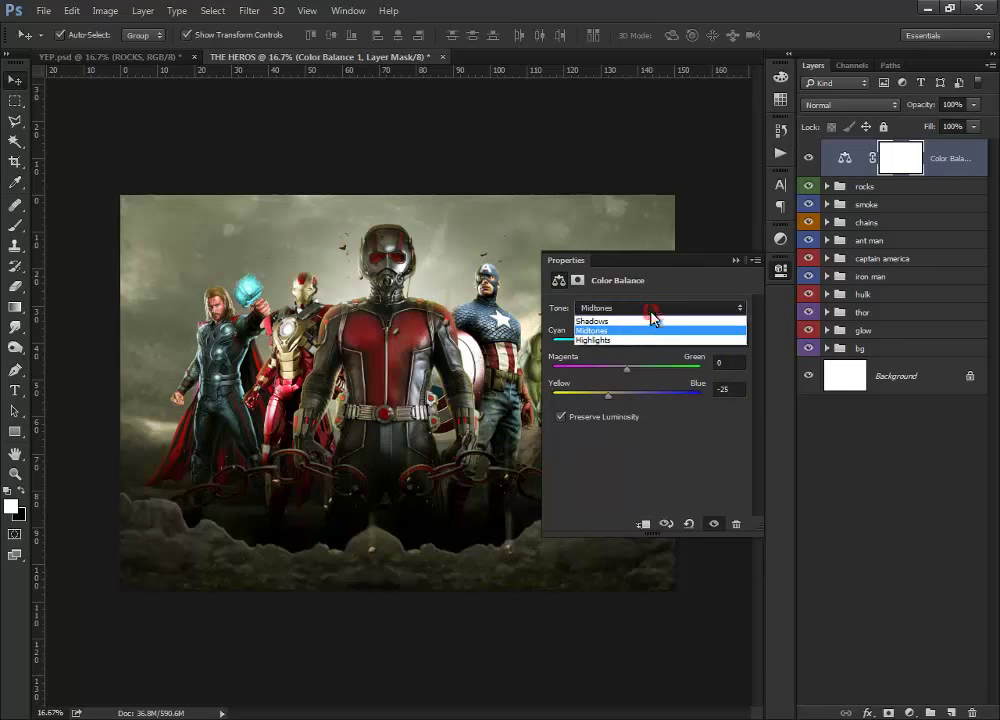
{"action": "left_click", "coordinate": [631, 322]}
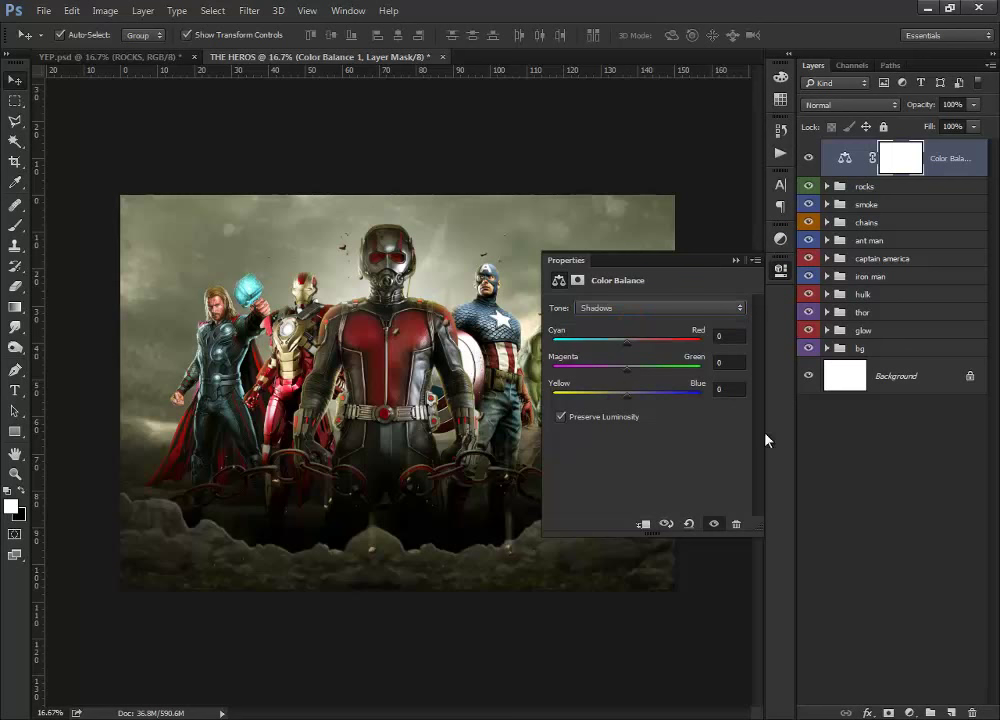
{"action": "left_click", "coordinate": [742, 388]}
{"action": "type", "text": "5"}
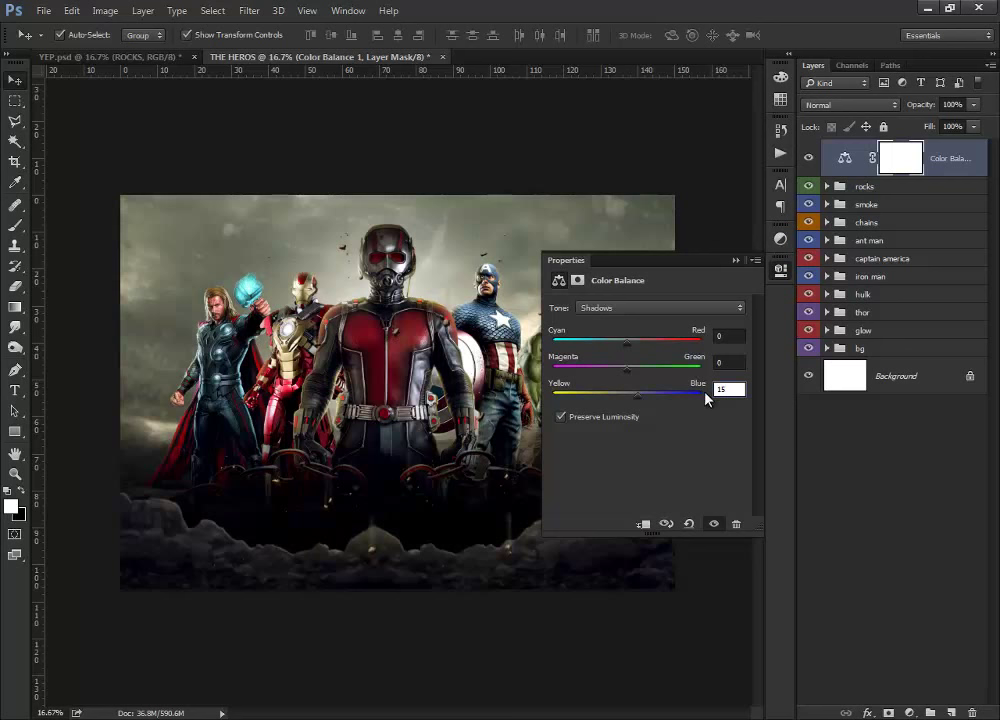
{"action": "left_click", "coordinate": [735, 262]}
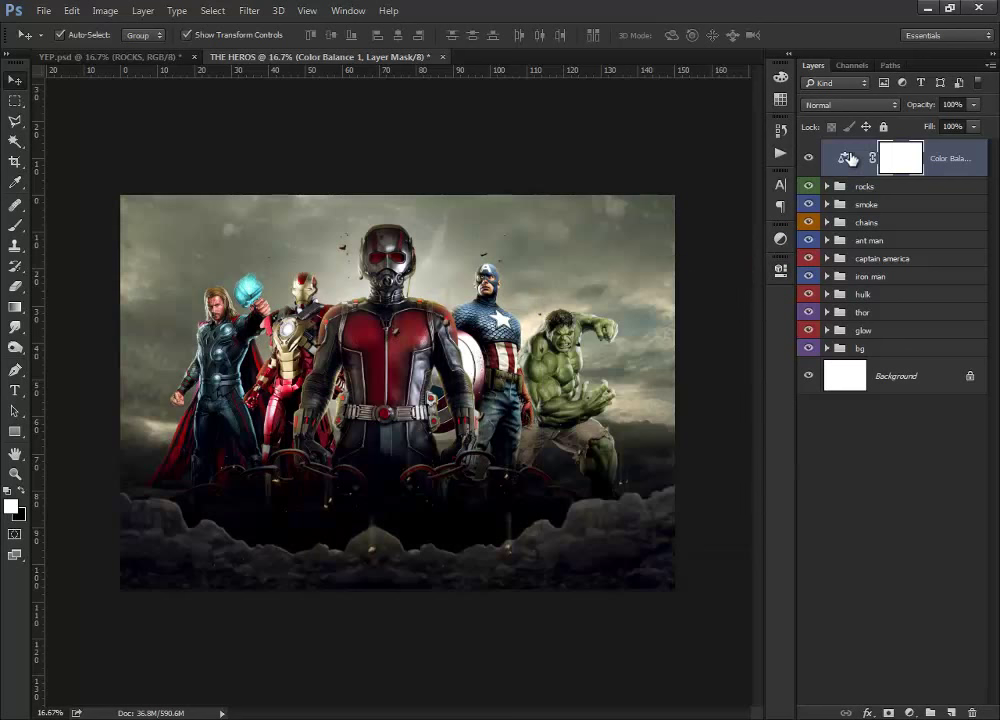
- Set the Color Balance highlights' Yellow–Blue value to +21
{"action": "left_click", "coordinate": [845, 158]}
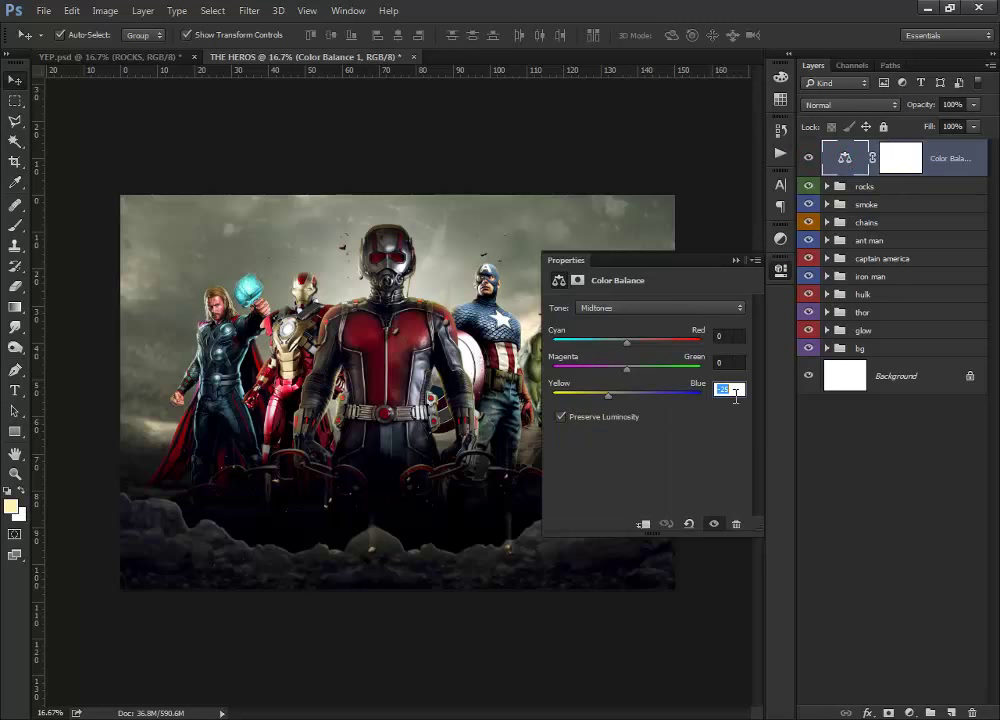
{"action": "left_click", "coordinate": [670, 307]}
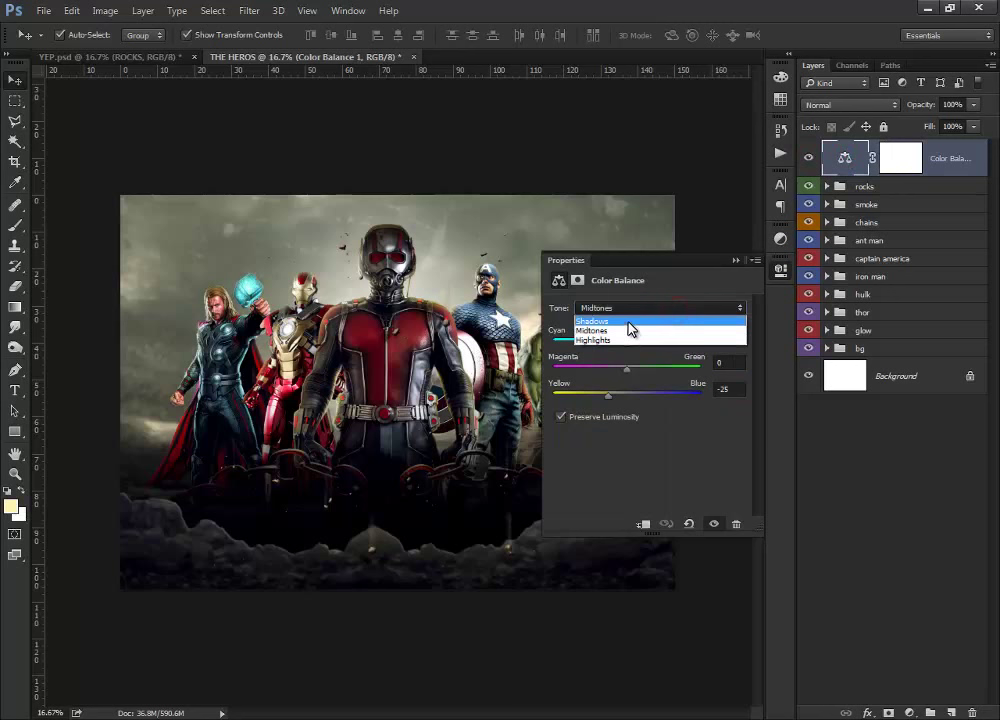
{"action": "left_click", "coordinate": [628, 320]}
{"action": "left_click", "coordinate": [663, 310]}
{"action": "left_click", "coordinate": [620, 341]}
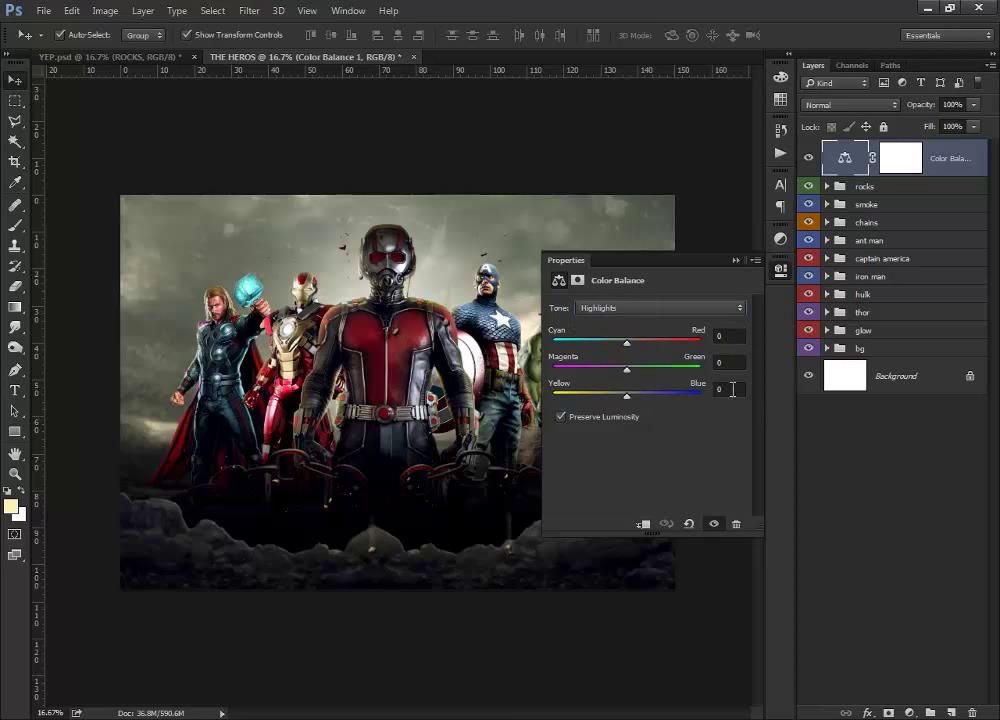
{"action": "type", "text": "-21"}
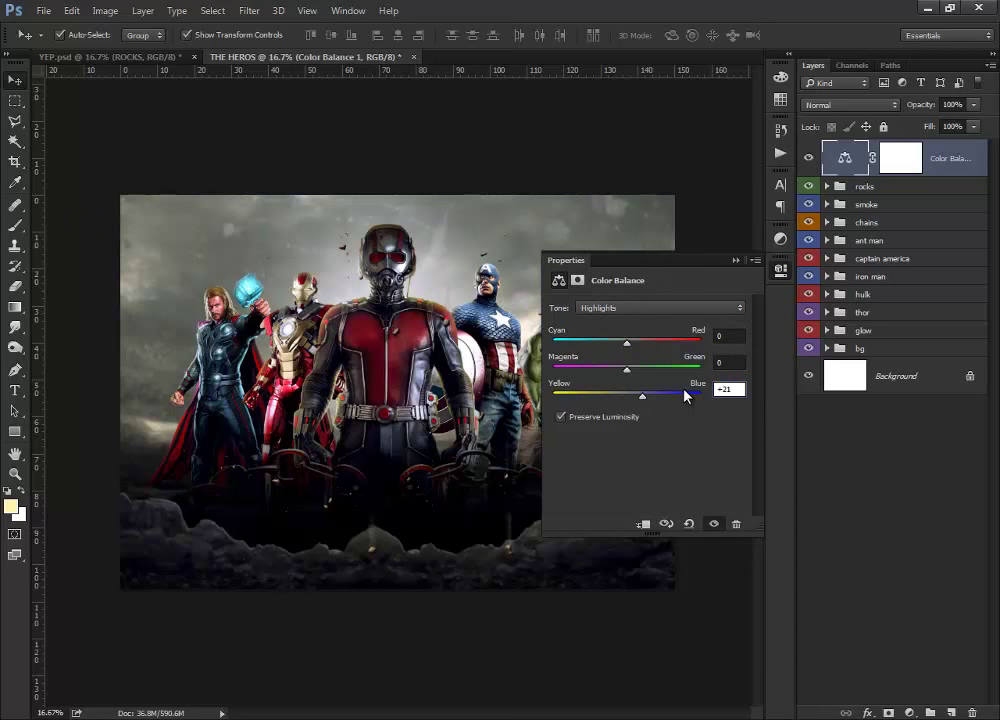
{"action": "left_click", "coordinate": [737, 260]}
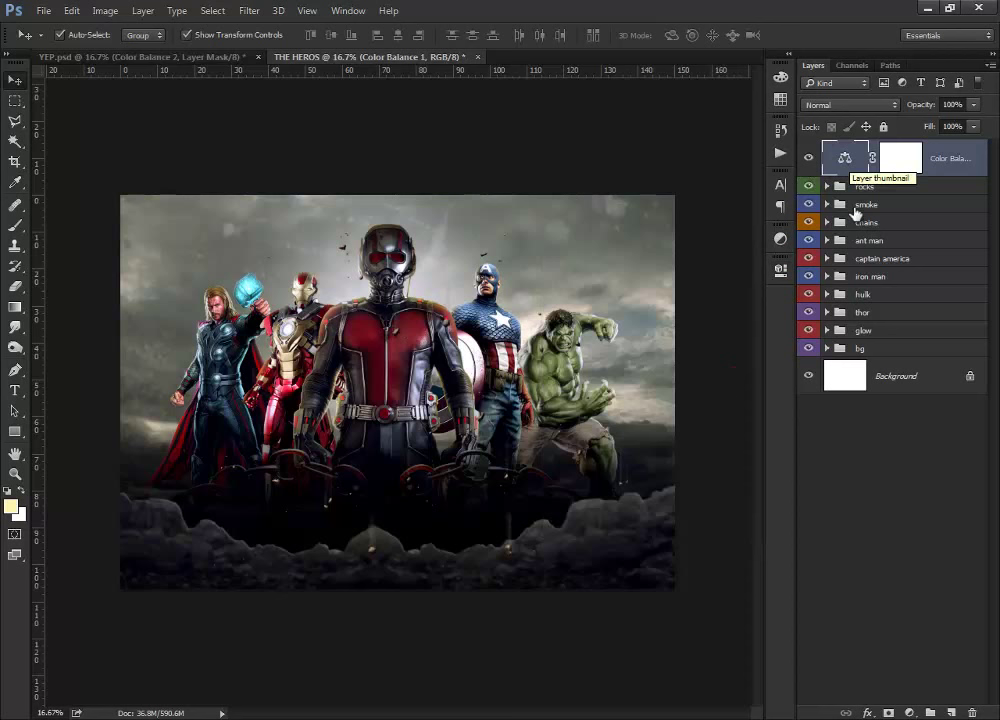
- Revisit the Color Balance shadows and set their Yellow–Blue value to -15
{"action": "double_click", "coordinate": [848, 158]}
{"action": "left_click", "coordinate": [713, 307]}
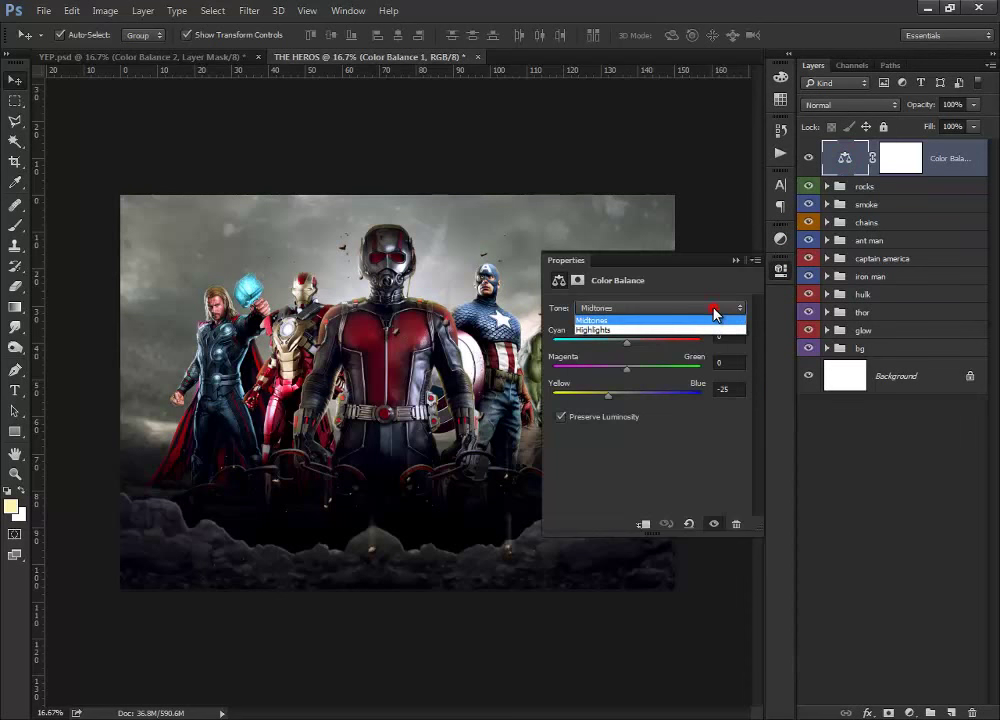
{"action": "left_click", "coordinate": [655, 322]}
{"action": "left_click_drag", "start_coordinate": [738, 389], "coordinate": [707, 393]}
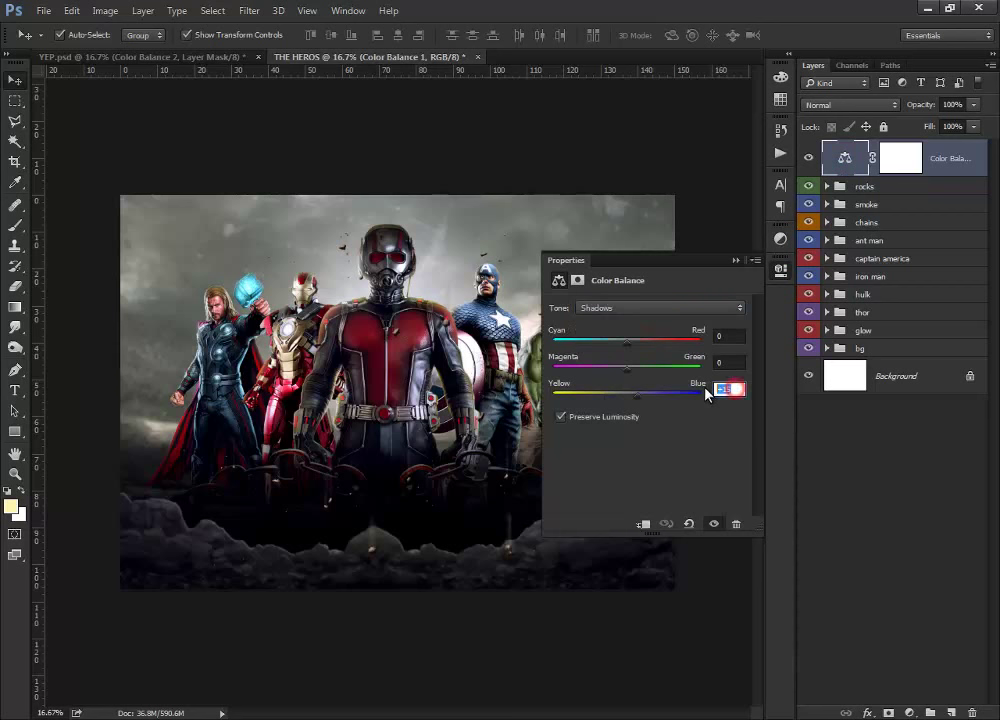
{"action": "type", "text": "5"}
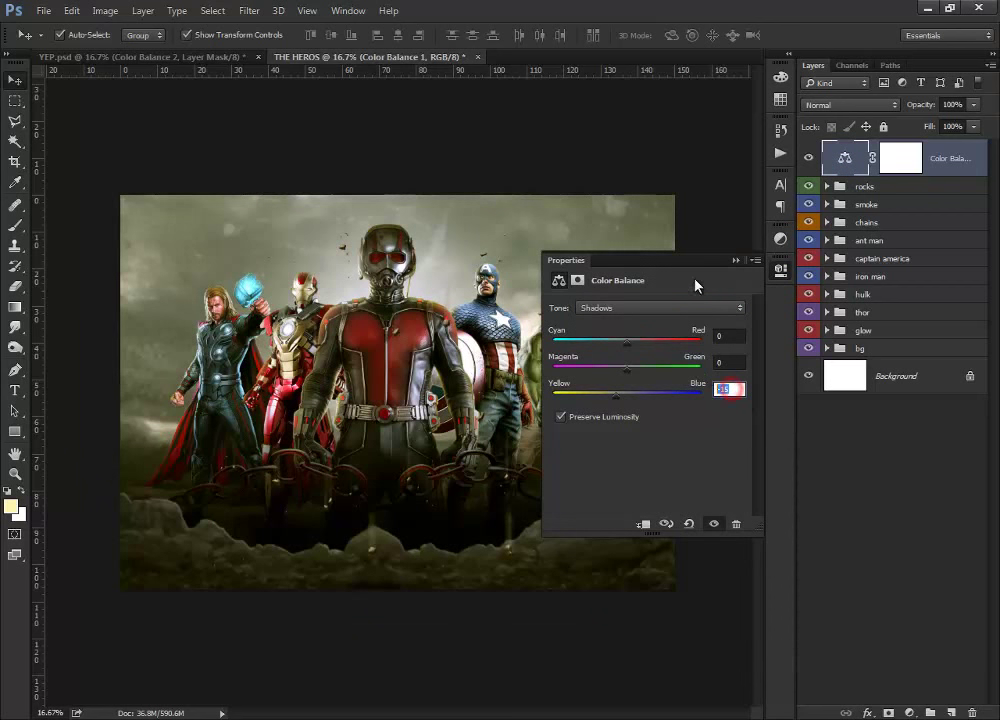
{"action": "left_click", "coordinate": [696, 308]}
{"action": "left_click", "coordinate": [614, 340]}
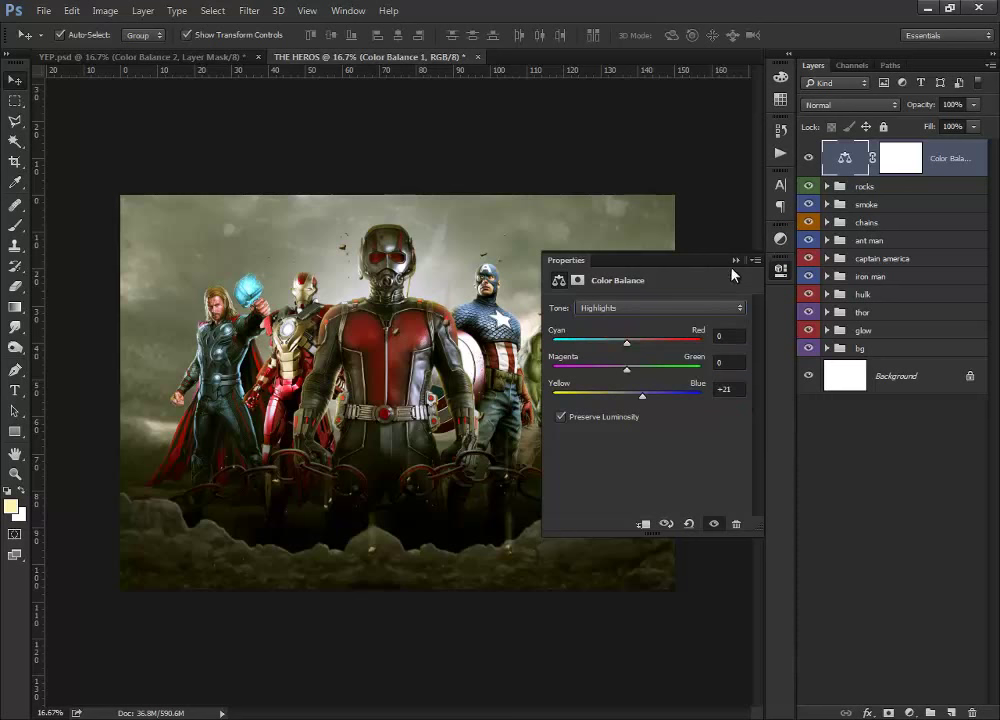
{"action": "left_click", "coordinate": [736, 260]}
{"action": "left_click", "coordinate": [908, 712]}
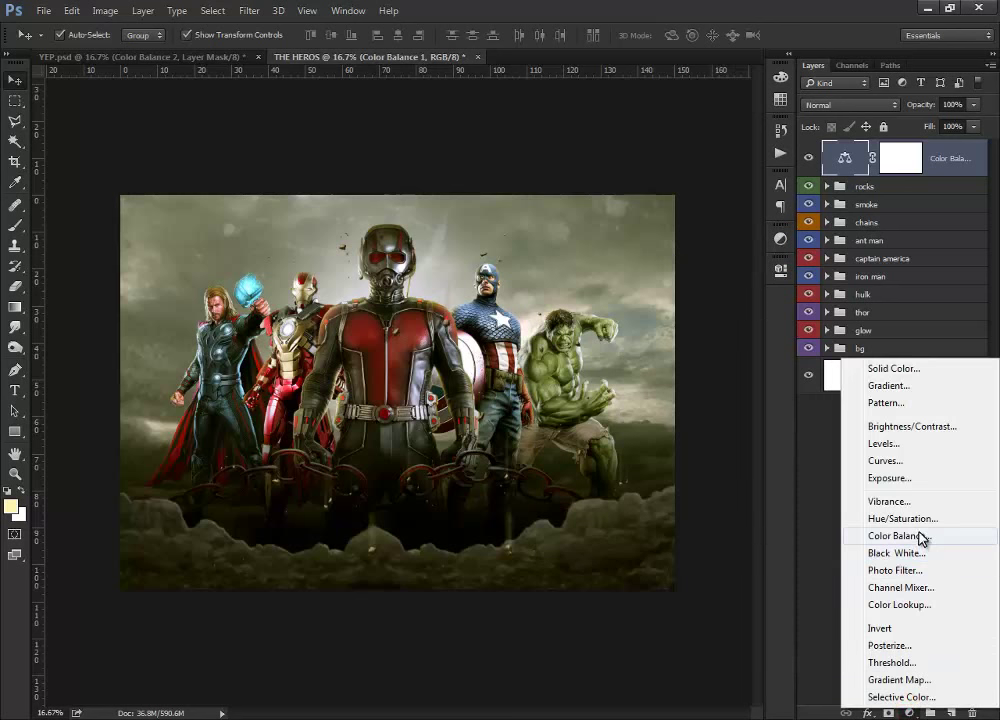
- Add a second Color Balance layer and set midtones Cyan–Red to 12
{"action": "left_click", "coordinate": [921, 536]}
{"action": "left_click", "coordinate": [732, 335]}
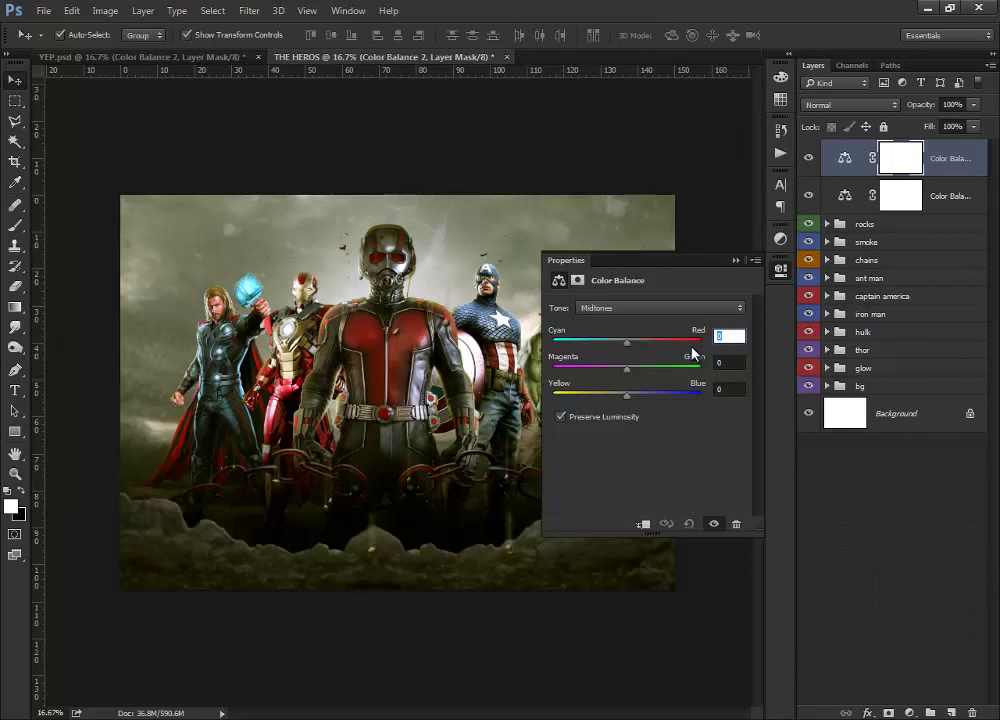
{"action": "type", "text": "12"}
{"action": "left_click", "coordinate": [733, 363]}
{"action": "key", "text": "Tab"}
{"action": "type", "text": "+16"}
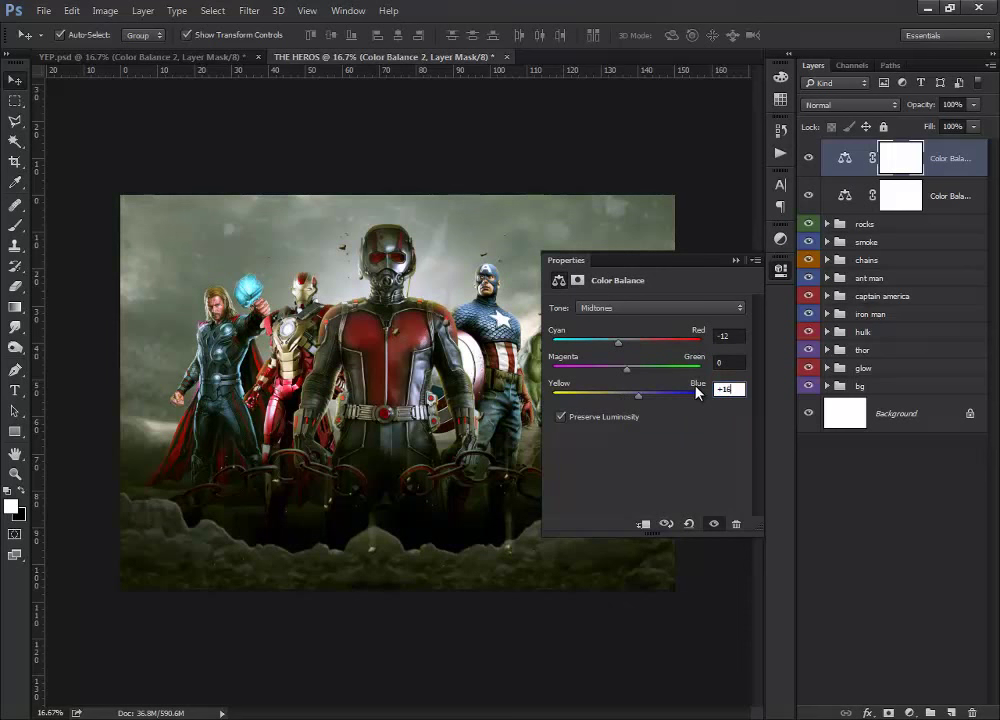
- Set the shadows' Cyan–Red value to 3 in the second Color Balance
{"action": "left_click", "coordinate": [680, 308]}
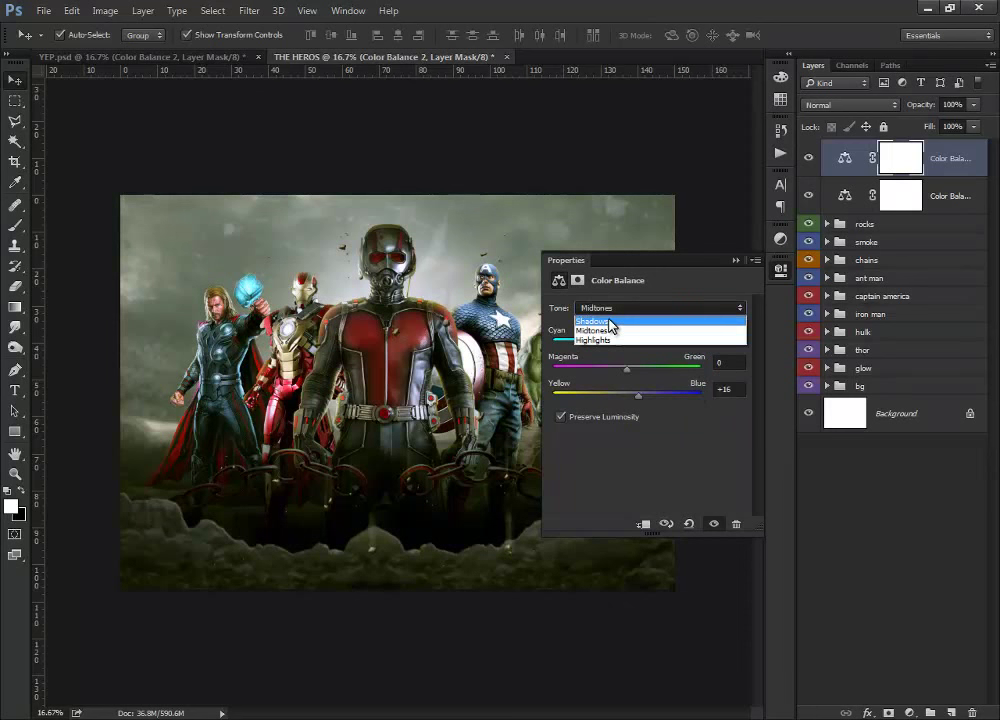
{"action": "left_click", "coordinate": [610, 322]}
{"action": "left_click", "coordinate": [722, 337]}
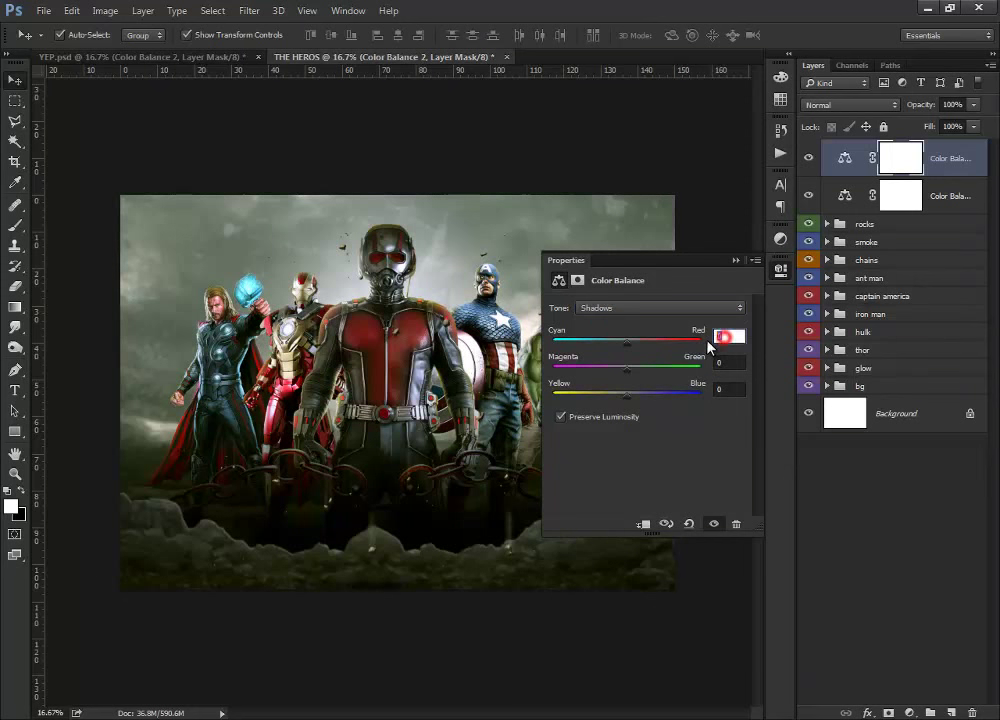
{"action": "type", "text": "3"}
{"action": "left_click", "coordinate": [728, 388]}
- Set the highlights to Cyan–Red +16 and Magenta–Green +7
{"action": "left_click", "coordinate": [695, 308]}
{"action": "left_click", "coordinate": [620, 340]}
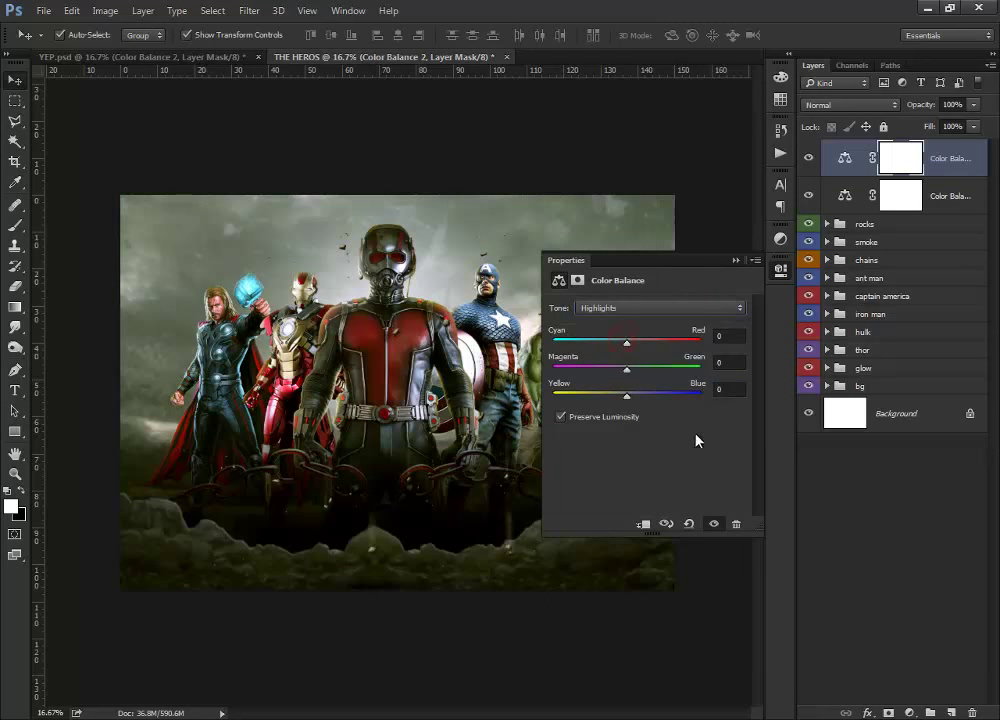
{"action": "left_click", "coordinate": [727, 336]}
{"action": "key", "text": "Return"}
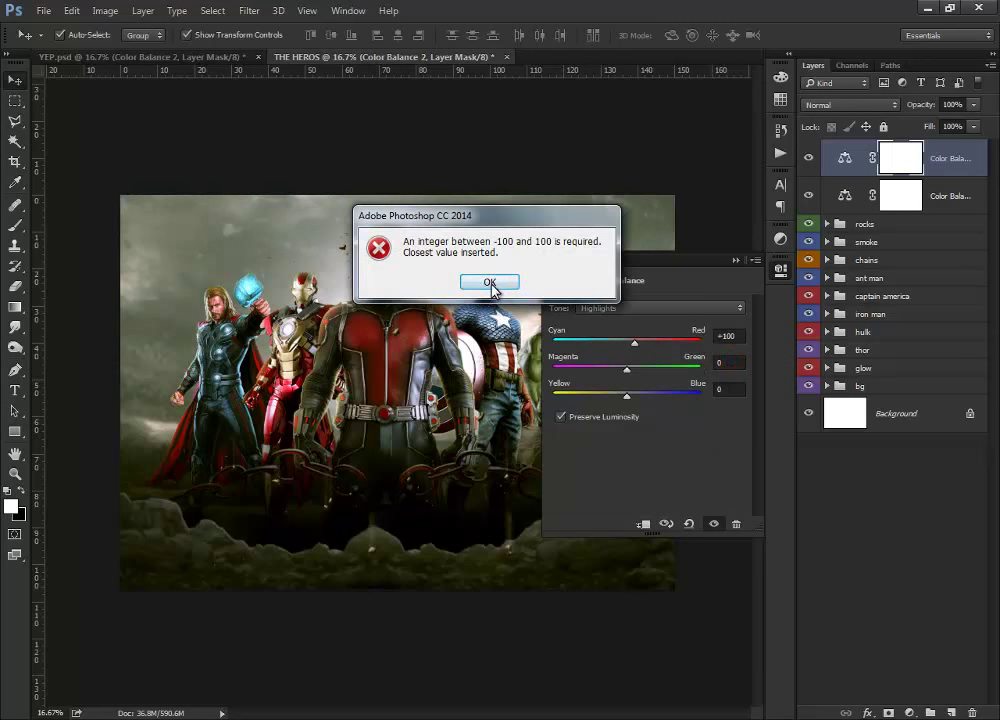
{"action": "key", "text": "Return"}
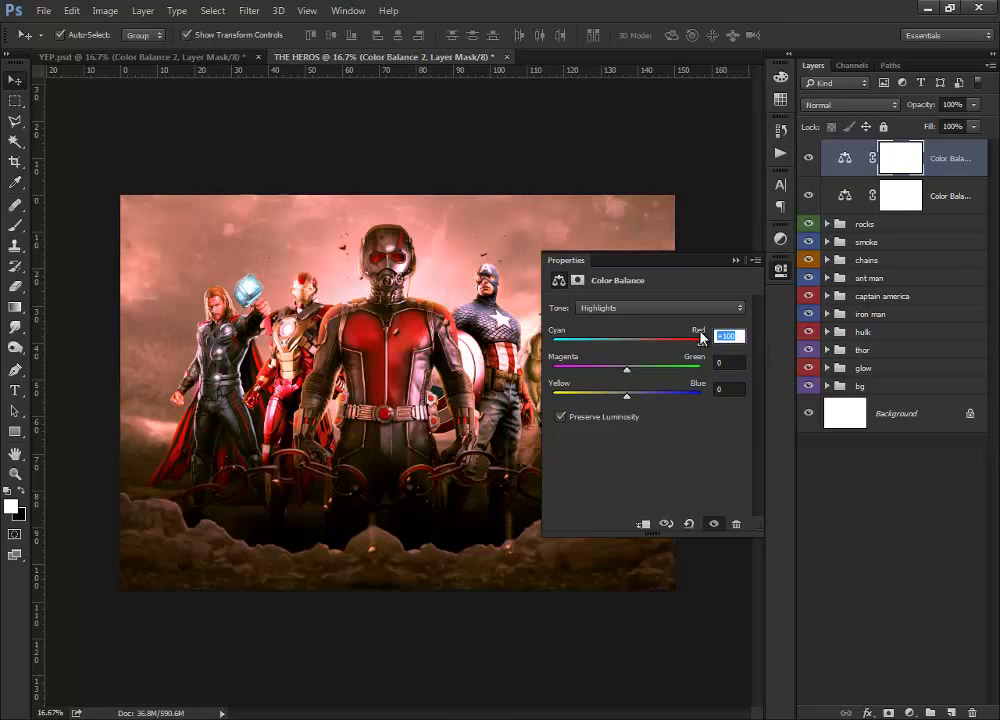
{"action": "type", "text": "+16"}
{"action": "left_click", "coordinate": [728, 362]}
{"action": "type", "text": "-"}
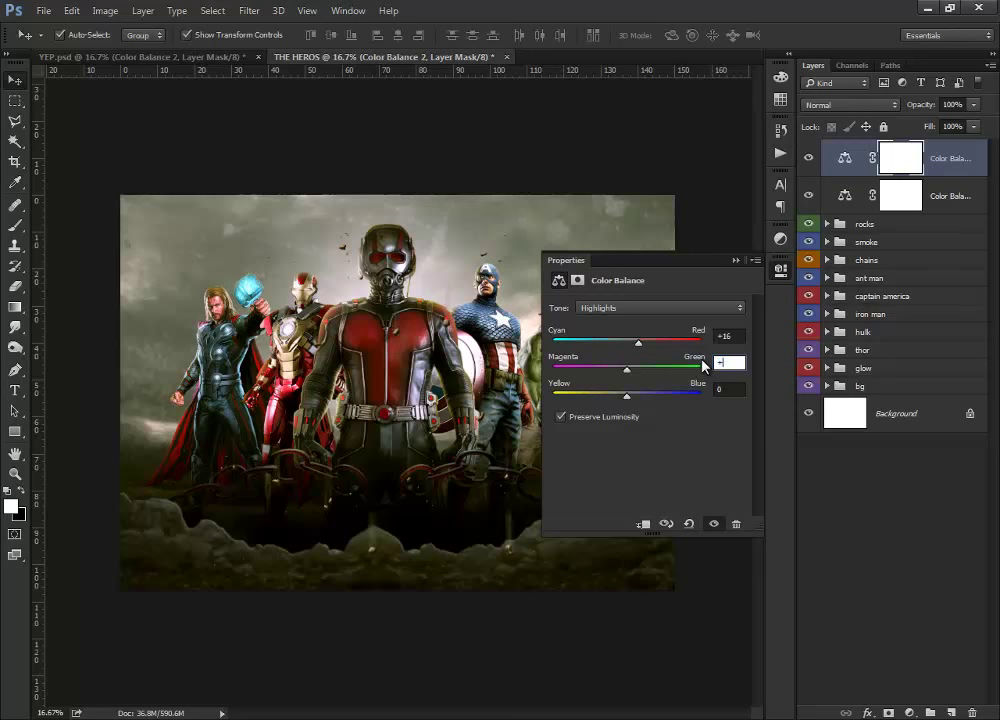
{"action": "type", "text": "7"}
{"action": "left_click", "coordinate": [712, 389]}
- Enter the highlights' Yellow–Blue value and toggle the Color Balance layers to compare
{"action": "type", "text": "14"}
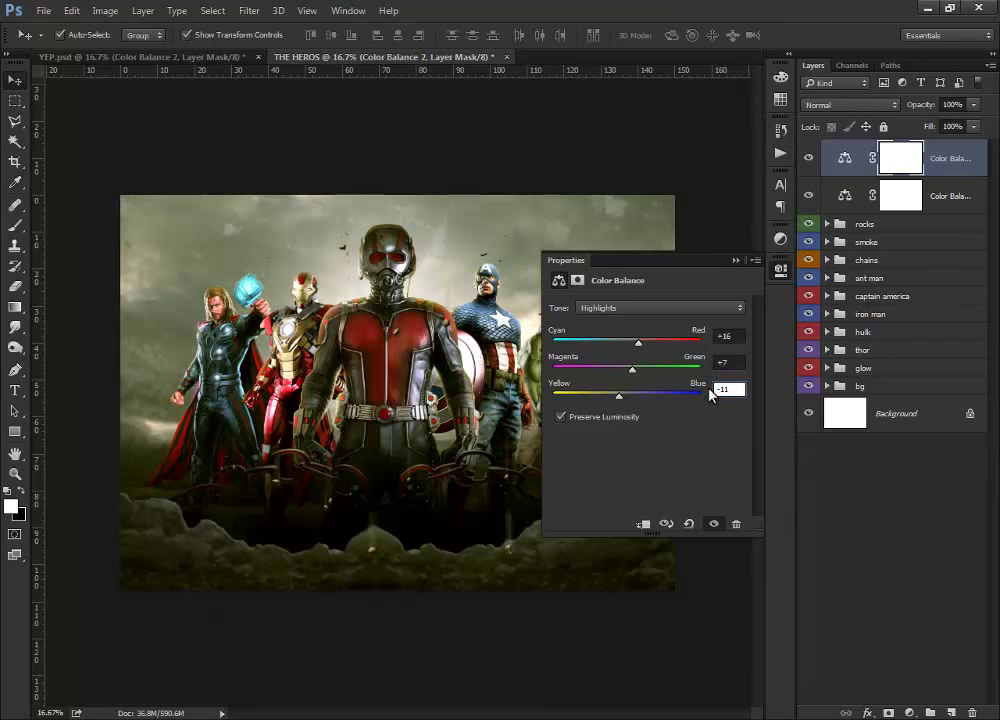
{"action": "left_click", "coordinate": [735, 260]}
{"action": "left_click", "coordinate": [809, 157]}
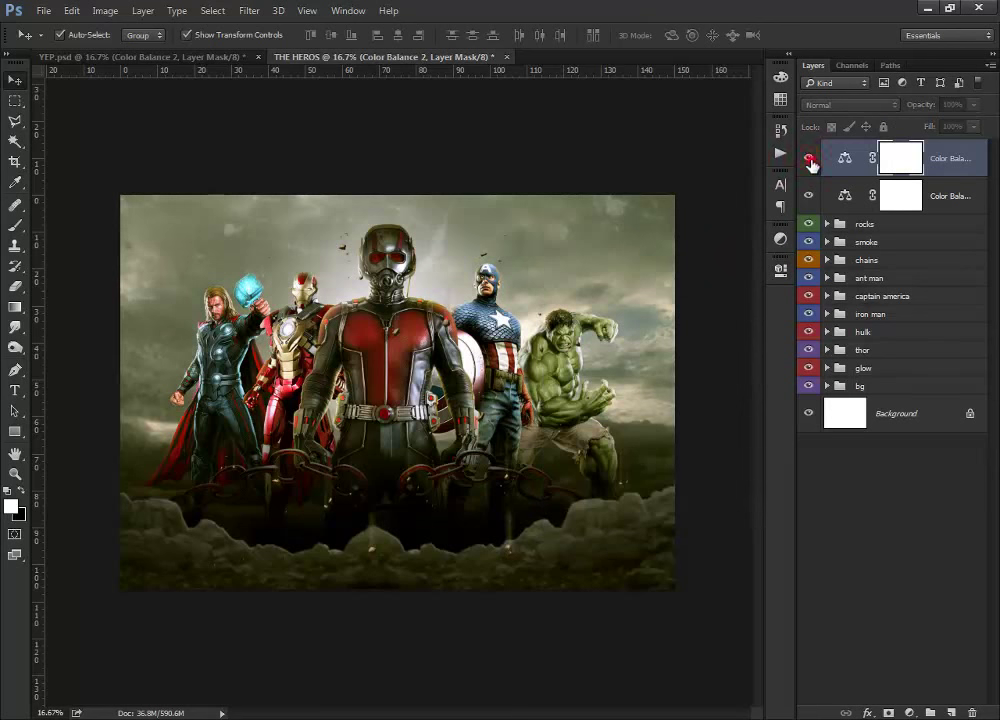
{"action": "left_click", "coordinate": [809, 157]}
{"action": "left_click", "coordinate": [809, 195]}
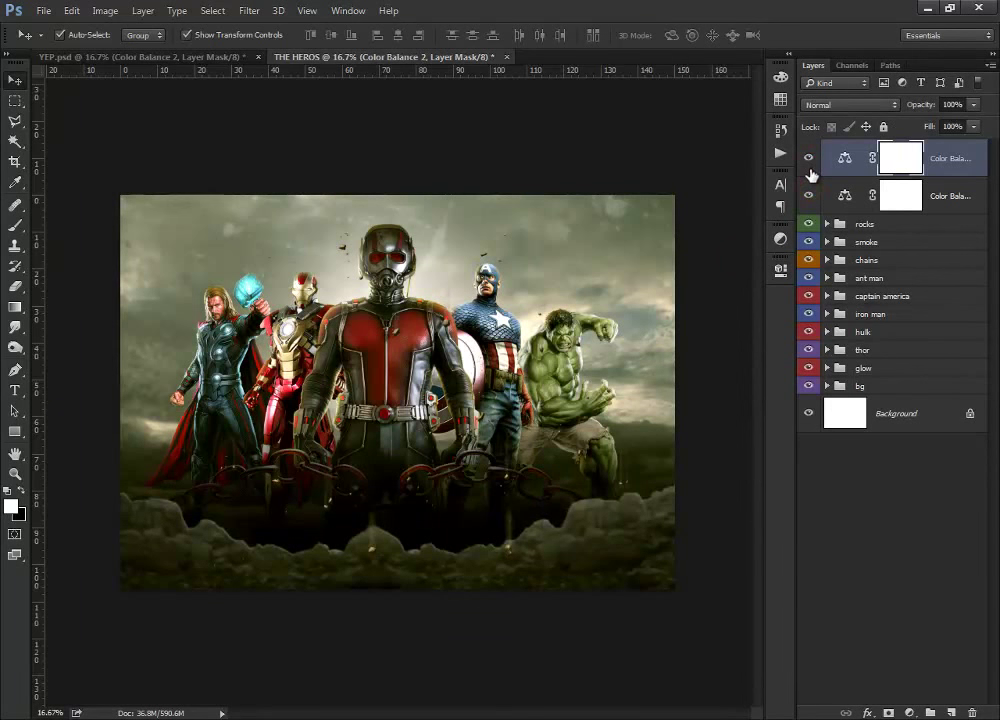
- Group both Color Balance layers into a yellow-labelled group named adj
{"action": "left_click", "coordinate": [930, 193], "text": "shift"}
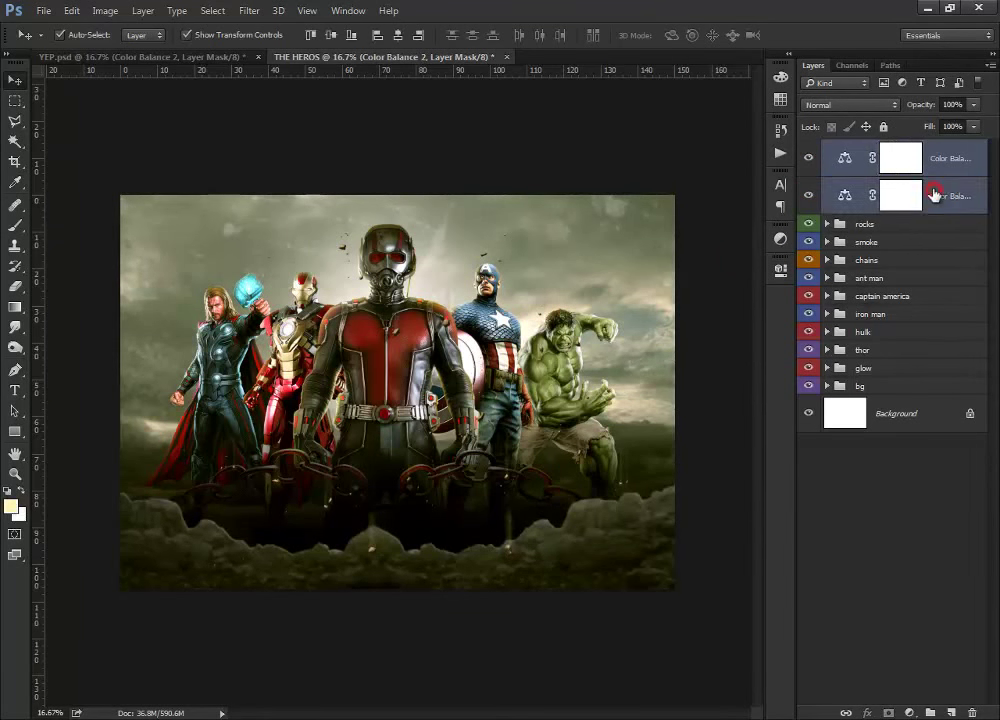
{"action": "key", "text": "ctrl+g"}
{"action": "type", "text": "adj"}
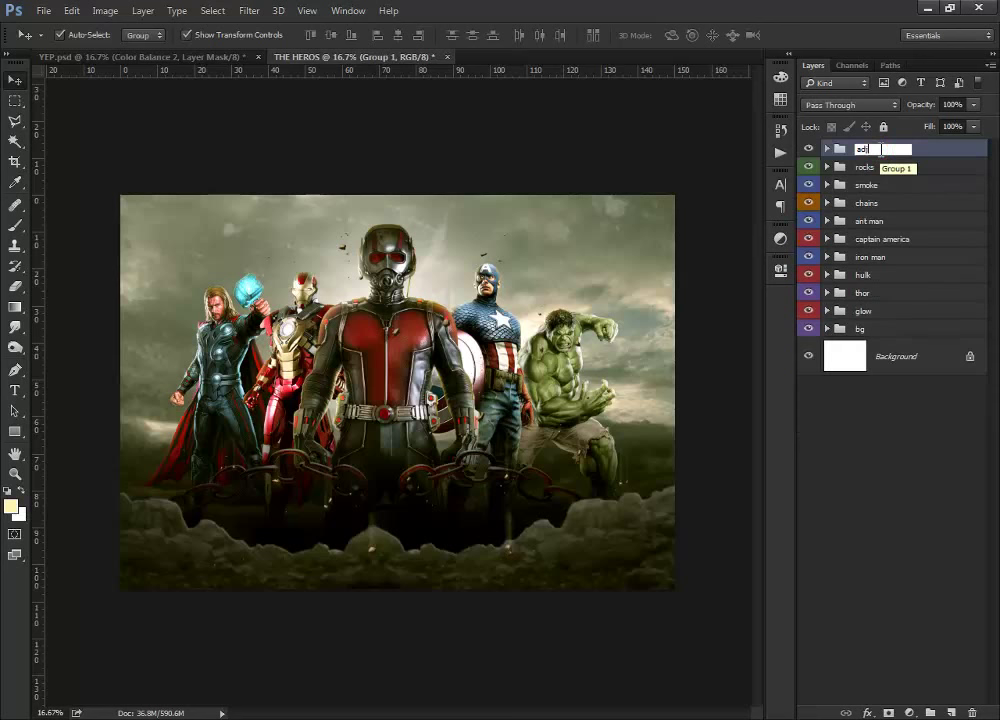
{"action": "key", "text": "Return"}
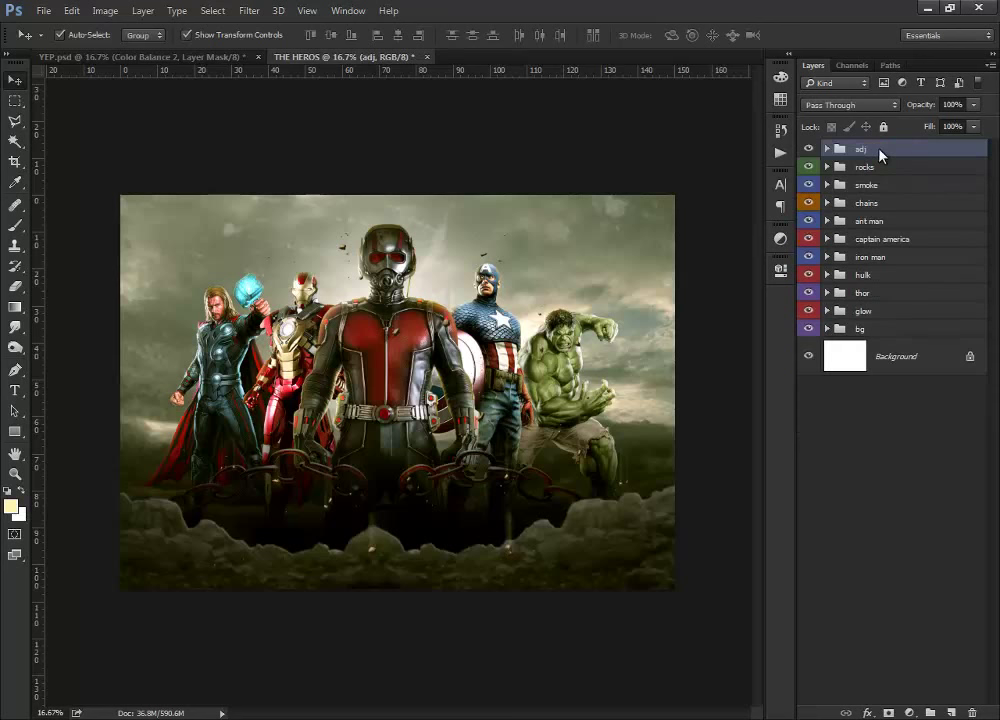
{"action": "right_click", "coordinate": [880, 152]}
{"action": "left_click", "coordinate": [840, 538]}
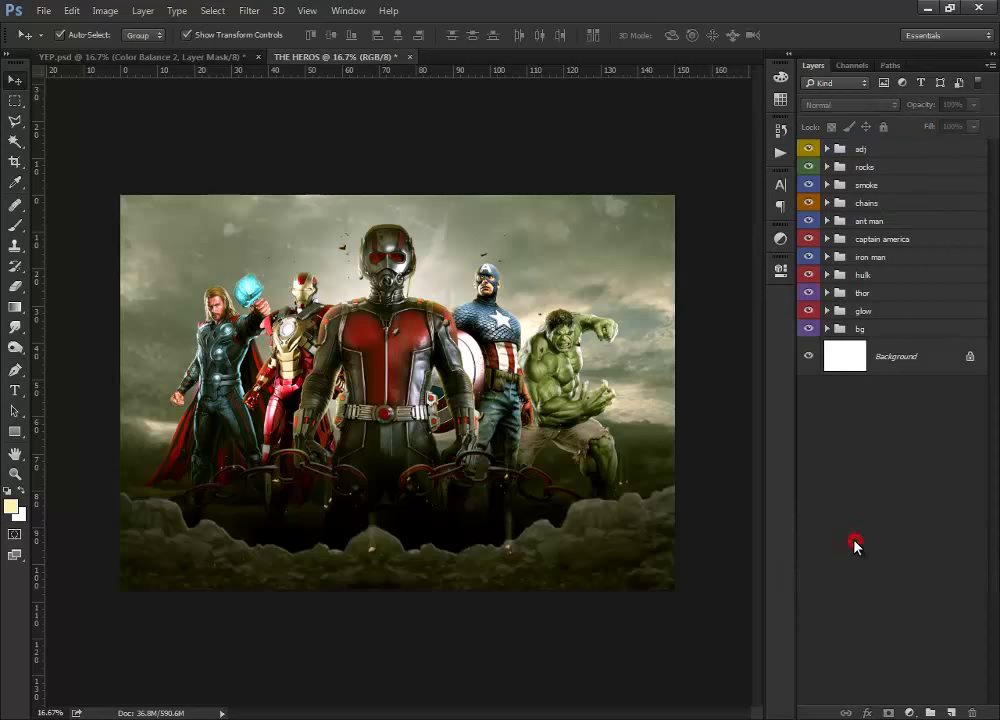
{"action": "key", "text": "ctrl+plus"}
{"action": "key", "text": "ctrl+minus"}
- Open dust.png, copy it into THE HEROS poster, and enlarge it
{"action": "left_click", "coordinate": [48, 16]}
{"action": "left_click", "coordinate": [62, 40]}
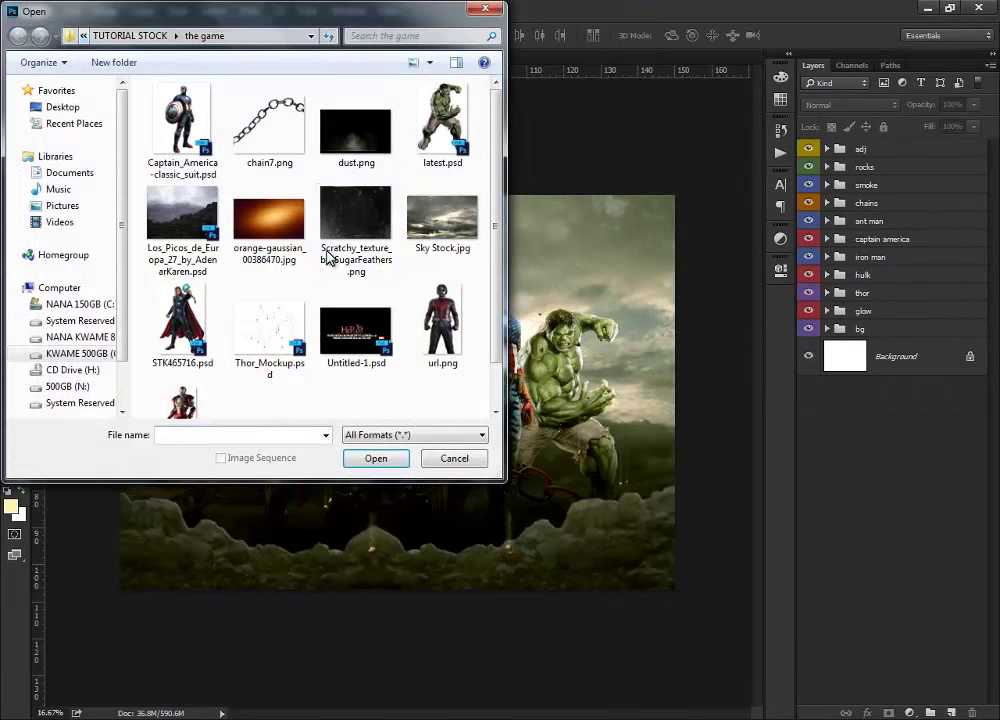
{"action": "left_click", "coordinate": [369, 150]}
{"action": "left_click", "coordinate": [386, 459]}
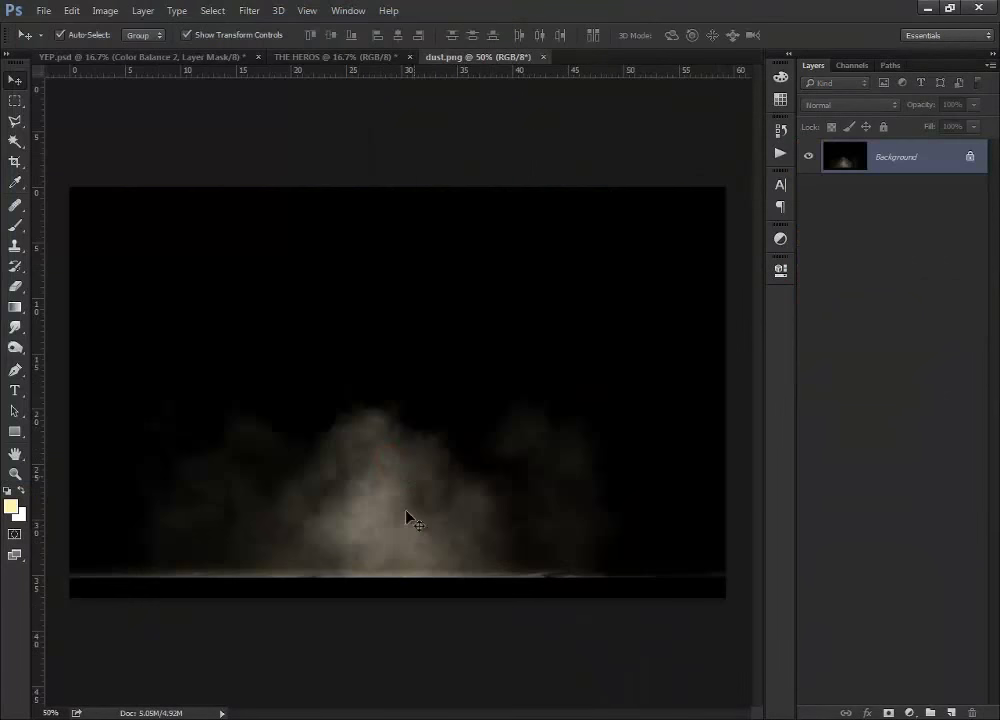
{"action": "mouse_move", "coordinate": [278, 122]}
{"action": "left_mouse_down"}
{"action": "mouse_move", "coordinate": [405, 508]}
{"action": "mouse_move", "coordinate": [434, 531]}
{"action": "mouse_move", "coordinate": [409, 566]}
{"action": "left_mouse_up"}
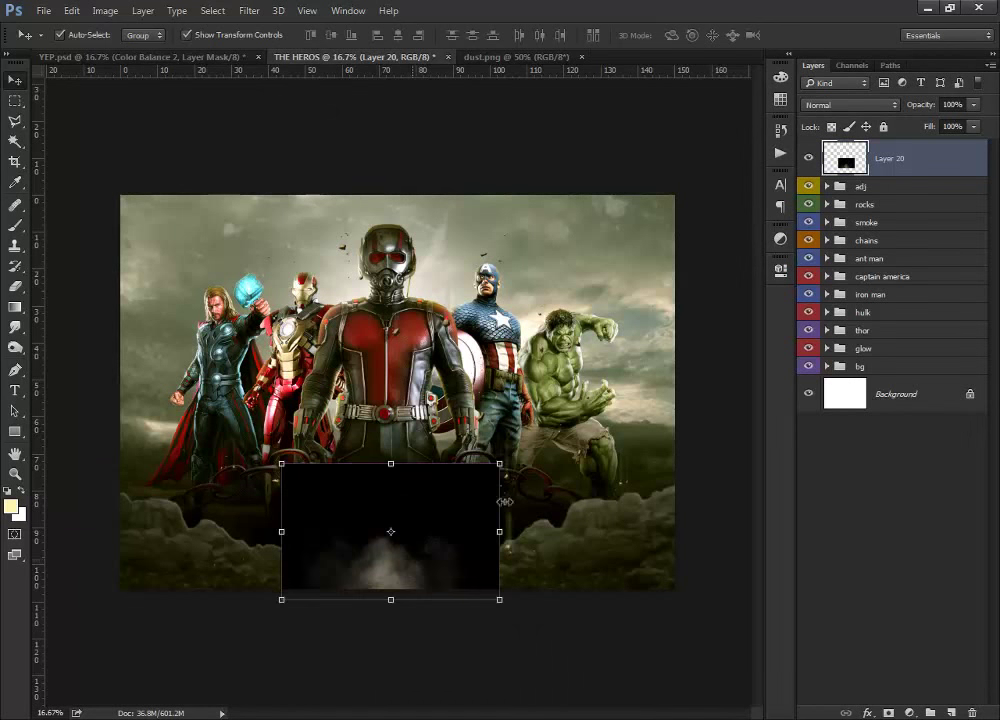
{"action": "left_click_drag", "start_coordinate": [499, 464], "coordinate": [532, 402]}
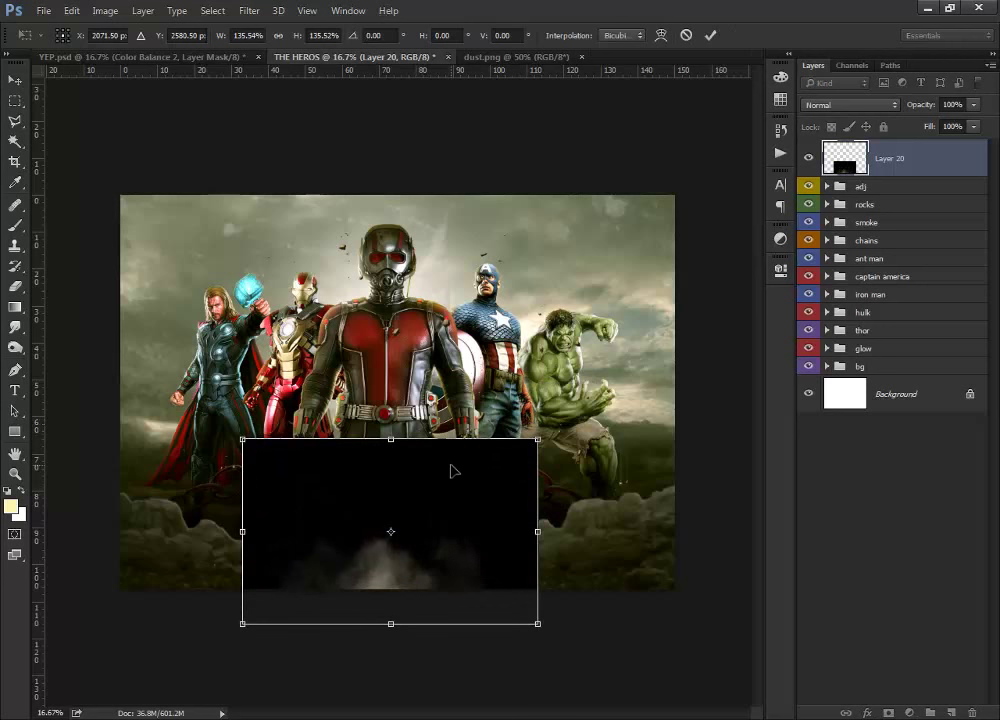
{"action": "key", "text": "Return"}
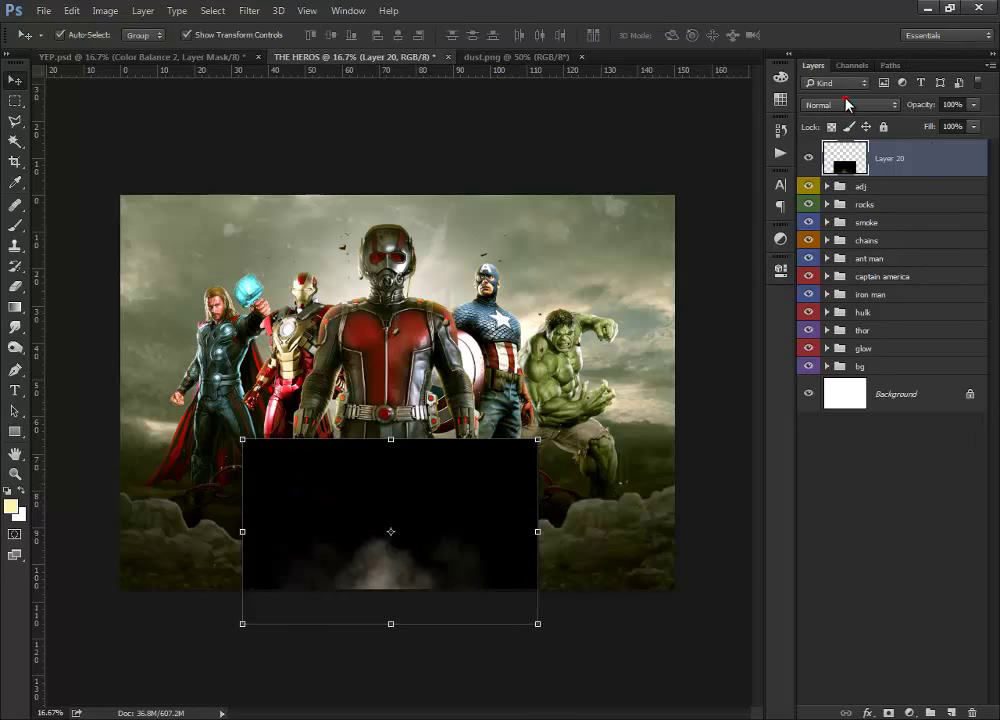
- Screen-blend the dust layer, raise it, enlarge it about 7%, and erase edges with a 1256 px eraser
{"action": "left_click", "coordinate": [846, 104]}
{"action": "left_click", "coordinate": [817, 212]}
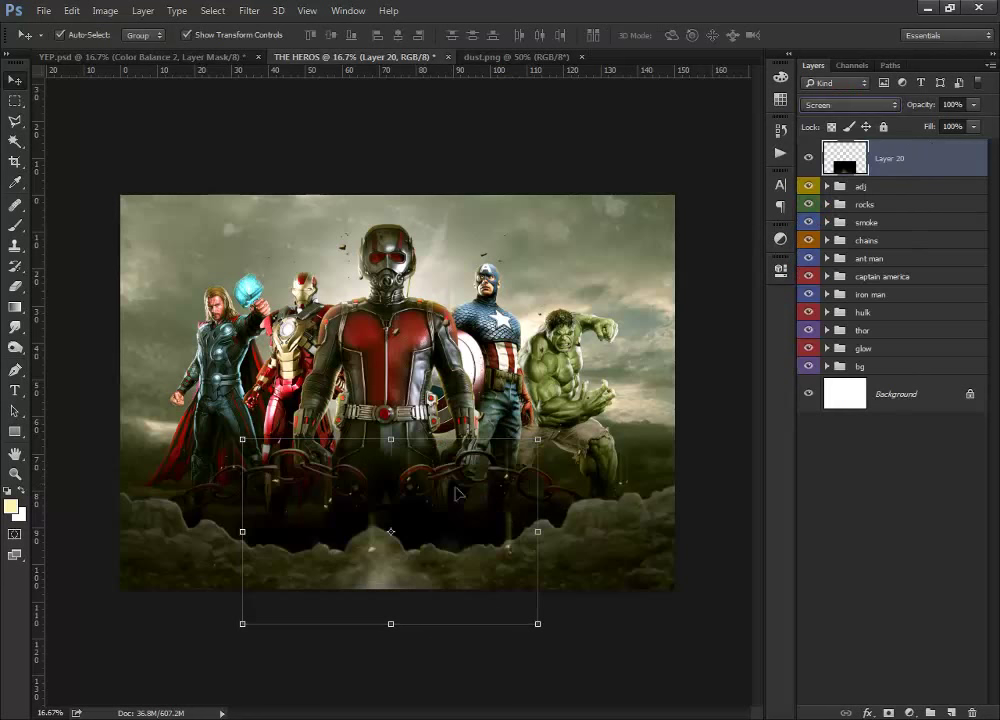
{"action": "left_click_drag", "start_coordinate": [390, 438], "coordinate": [399, 463]}
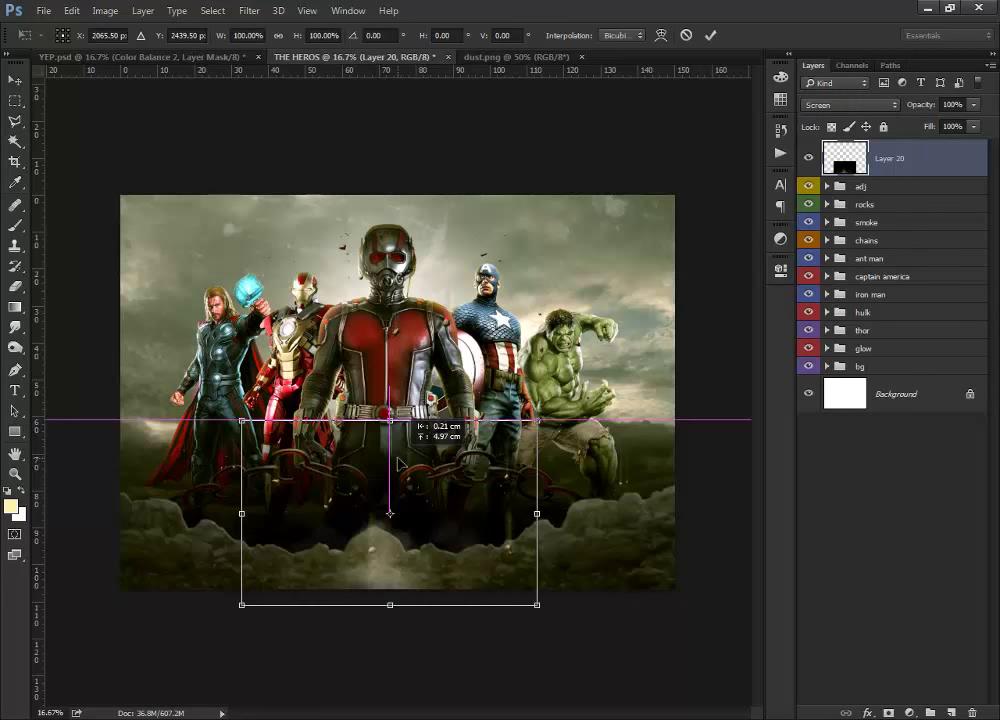
{"action": "left_click_drag", "start_coordinate": [537, 420], "coordinate": [549, 413]}
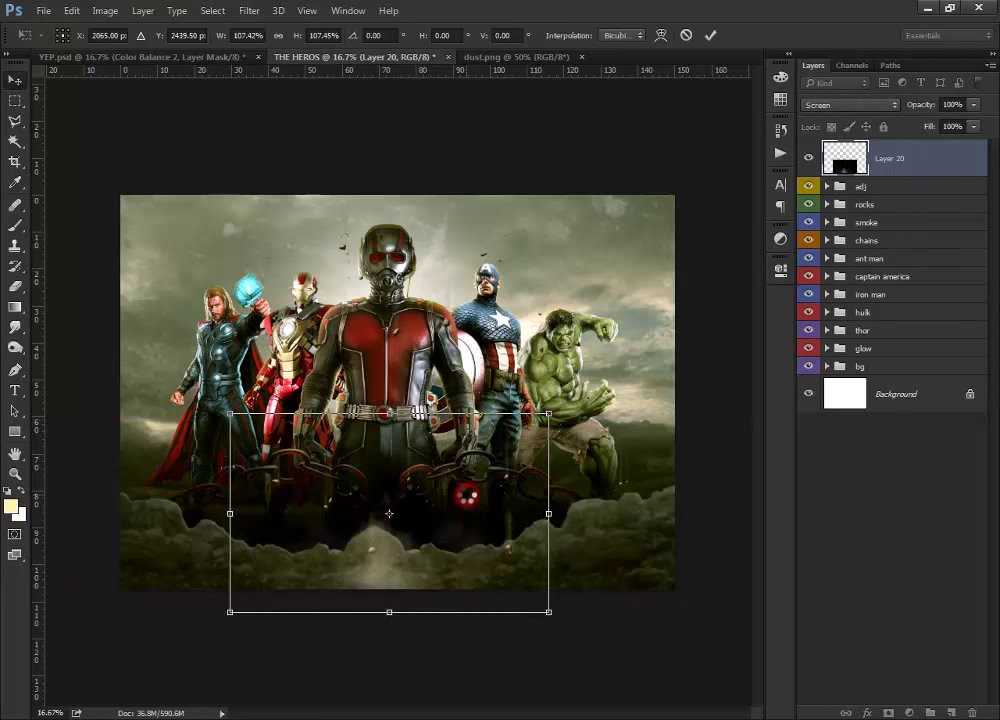
{"action": "key", "text": "Return"}
{"action": "left_click", "coordinate": [17, 287]}
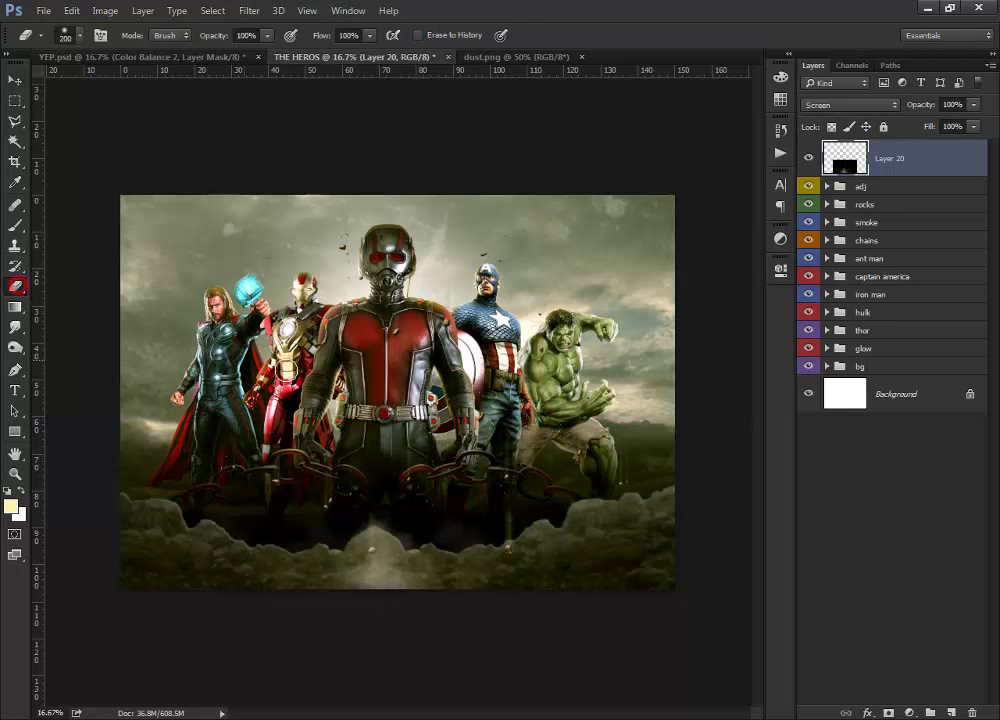
{"action": "right_click", "coordinate": [384, 357], "text": "alt"}
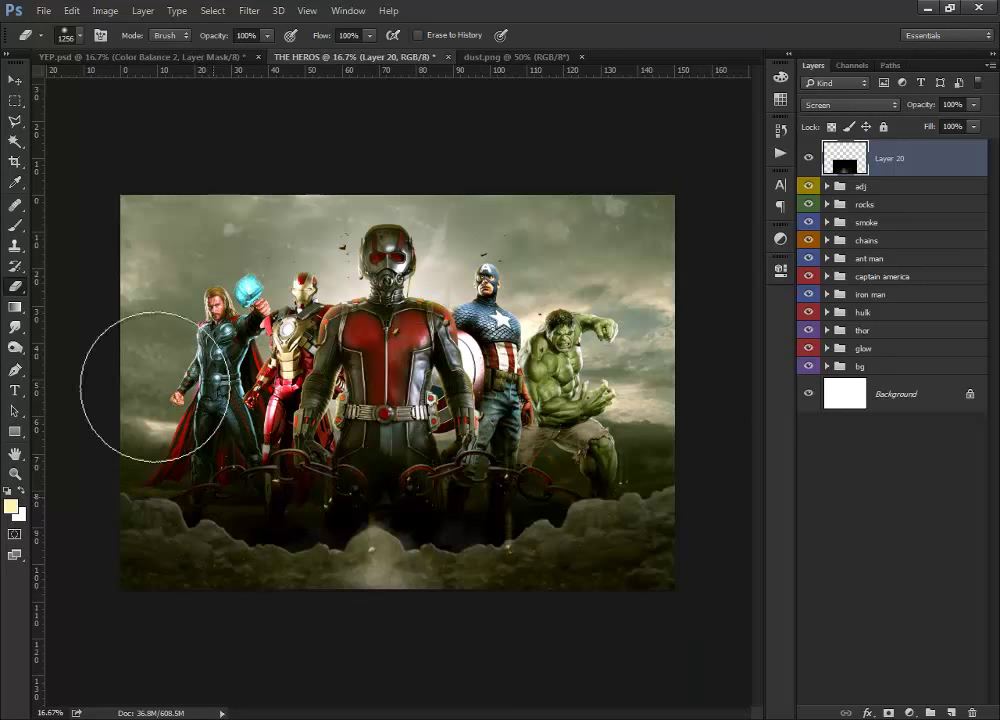
{"action": "key", "text": "v"}
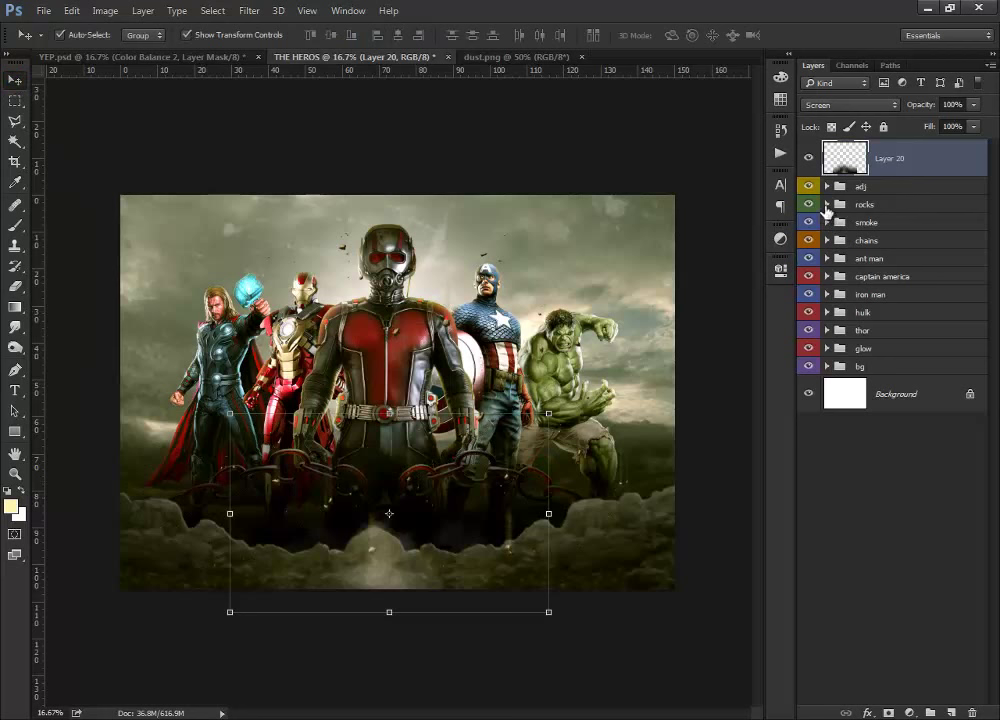
{"action": "left_click", "coordinate": [826, 205]}
- Move the Layer 18 copy and Layer 18 smoke layers higher on the poster
{"action": "left_click", "coordinate": [826, 205]}
{"action": "left_click", "coordinate": [826, 222]}
{"action": "left_click", "coordinate": [915, 255]}
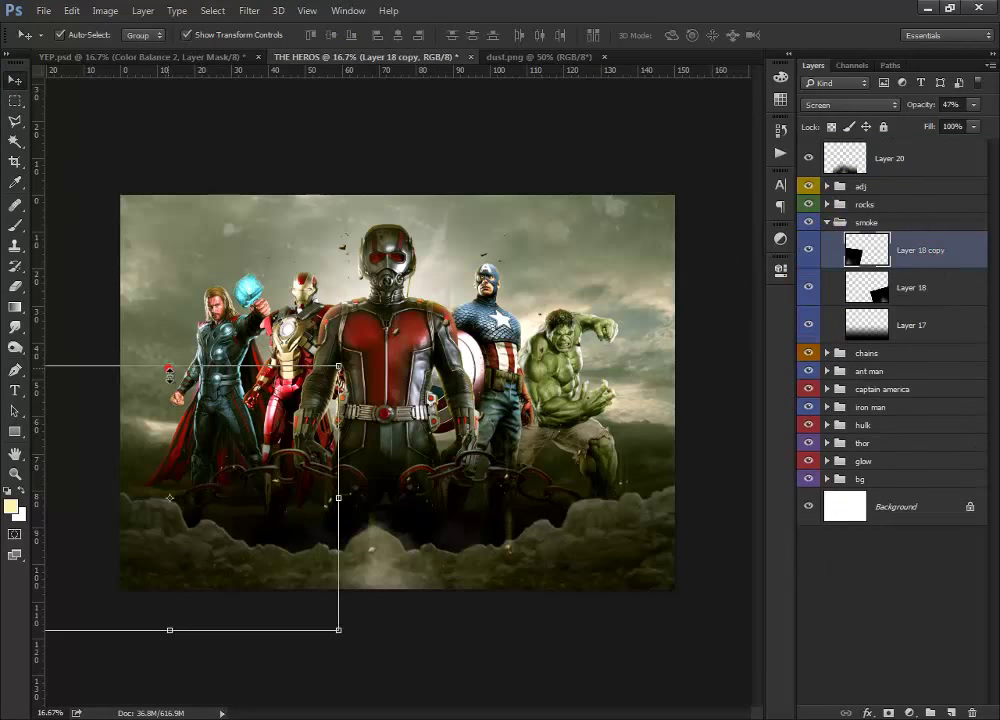
{"action": "left_click_drag", "start_coordinate": [169, 374], "coordinate": [257, 393]}
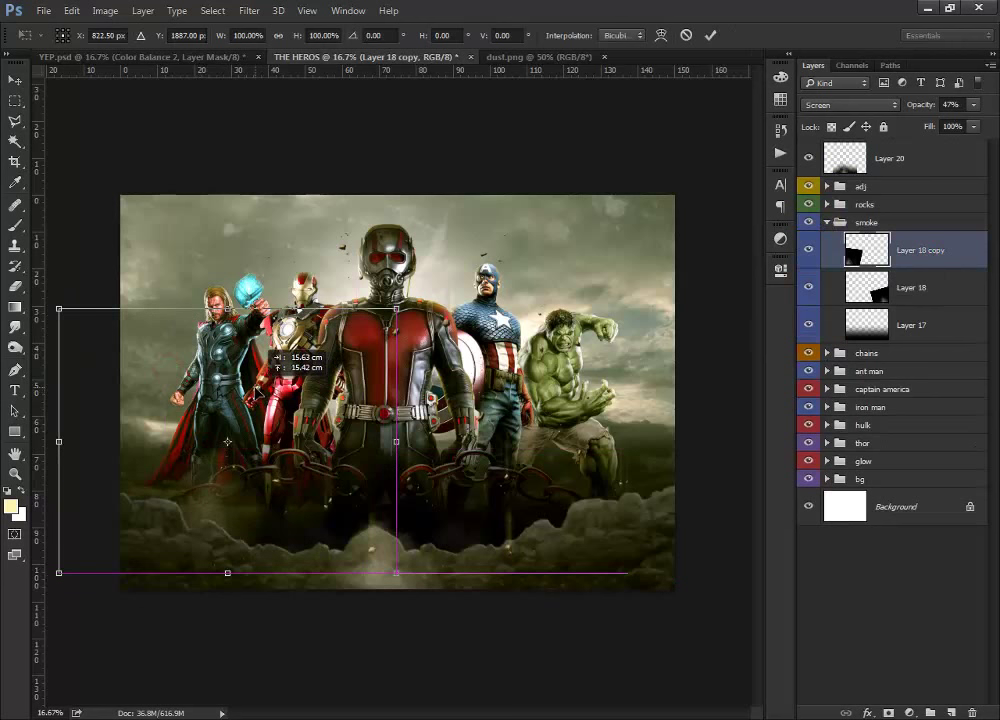
{"action": "key", "text": "Return"}
{"action": "left_click", "coordinate": [925, 288]}
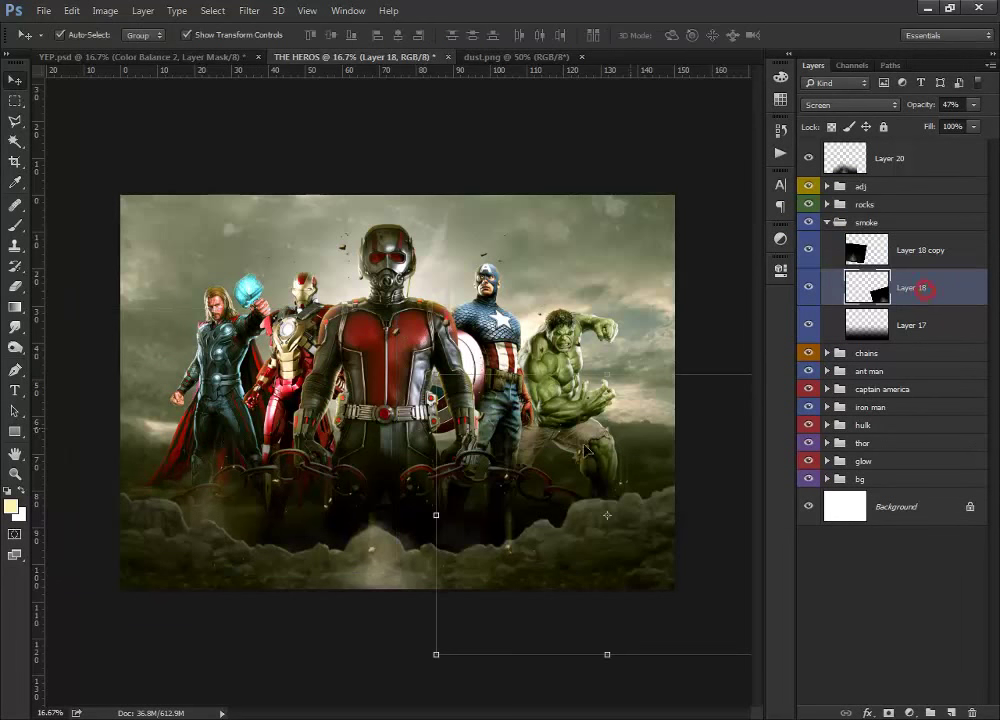
{"action": "left_click_drag", "start_coordinate": [607, 515], "coordinate": [602, 370]}
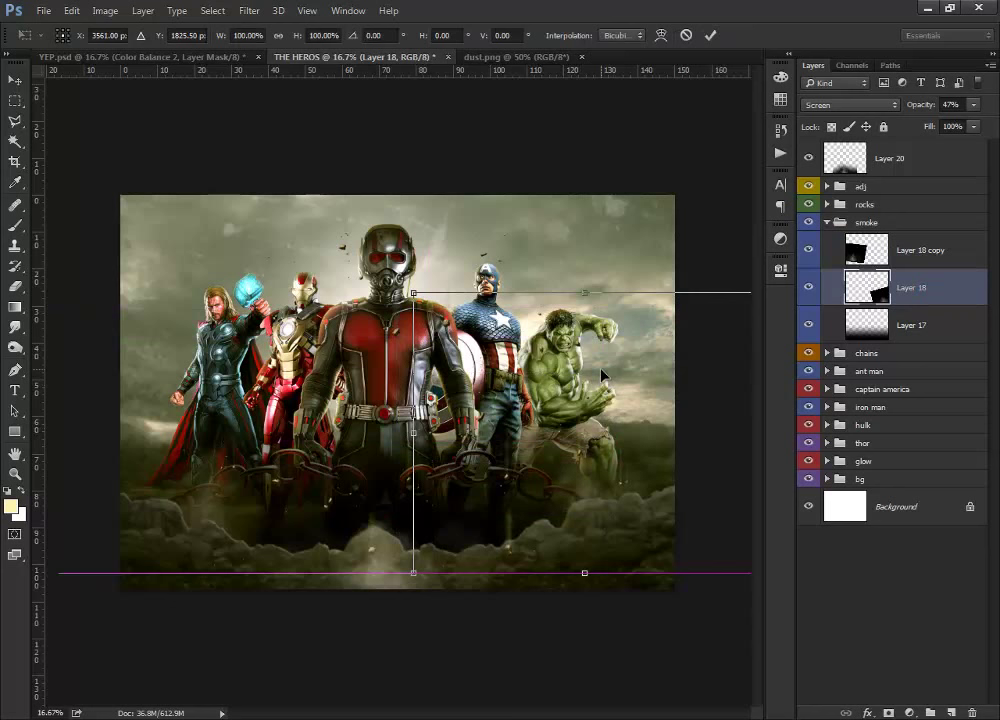
{"action": "key", "text": "Return"}
- Put the dust Layer 20 into the adj group and close the dust.png document
{"action": "left_click", "coordinate": [826, 222]}
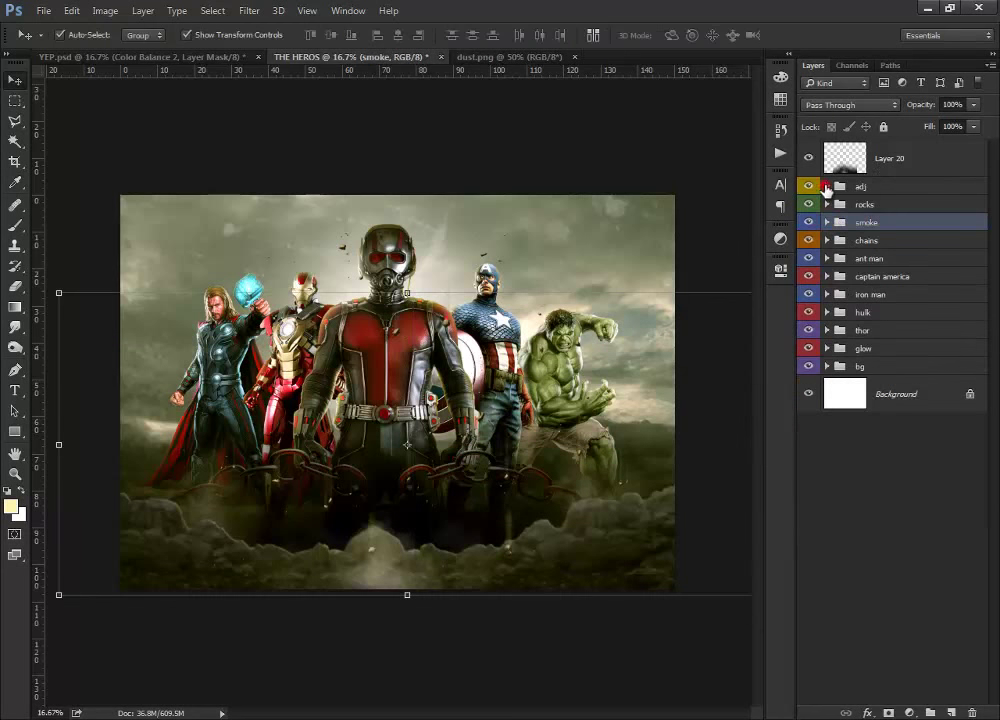
{"action": "left_click", "coordinate": [826, 187]}
{"action": "left_click_drag", "start_coordinate": [870, 158], "coordinate": [835, 194]}
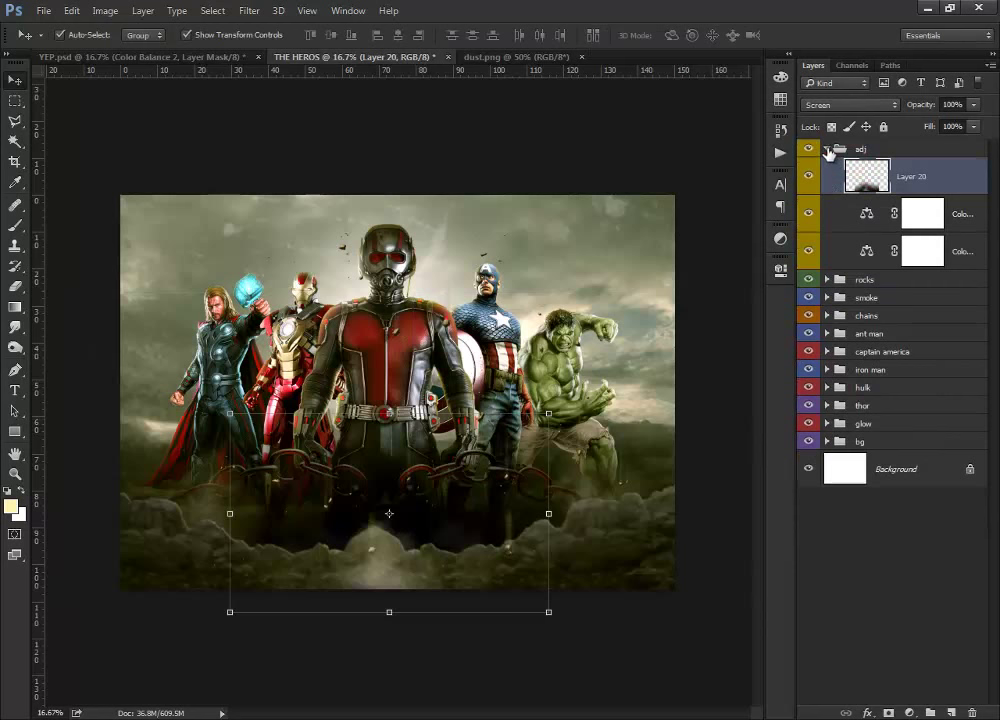
{"action": "left_click", "coordinate": [826, 149]}
{"action": "left_click", "coordinate": [556, 152]}
{"action": "left_click", "coordinate": [485, 56]}
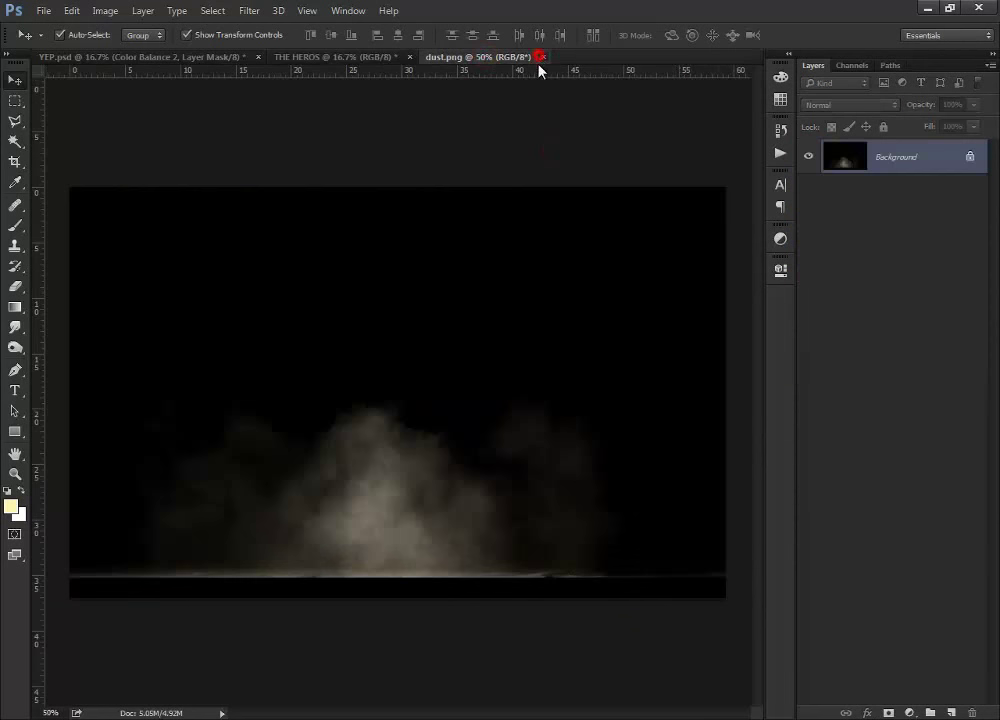
{"action": "left_click", "coordinate": [540, 57]}
{"action": "key", "text": "ctrl+plus"}
{"action": "key", "text": "ctrl+minus"}
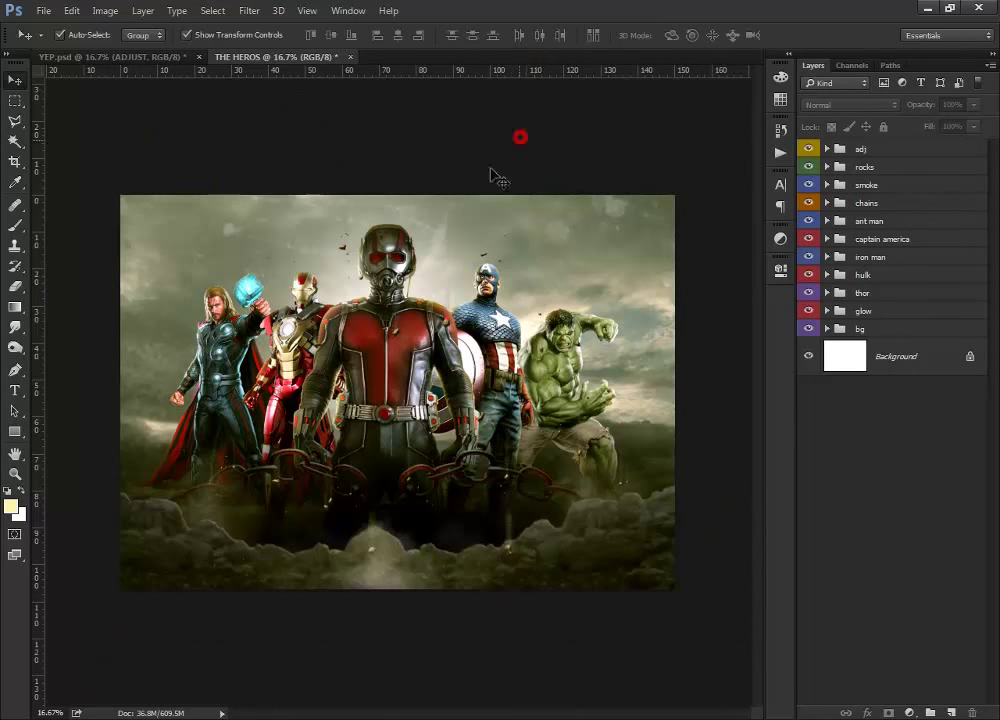
- Open orange-gaussian_00386470.jpg, copy it into the poster, and enlarge it over the heroes
{"action": "left_click", "coordinate": [45, 11]}
{"action": "left_click", "coordinate": [60, 40]}
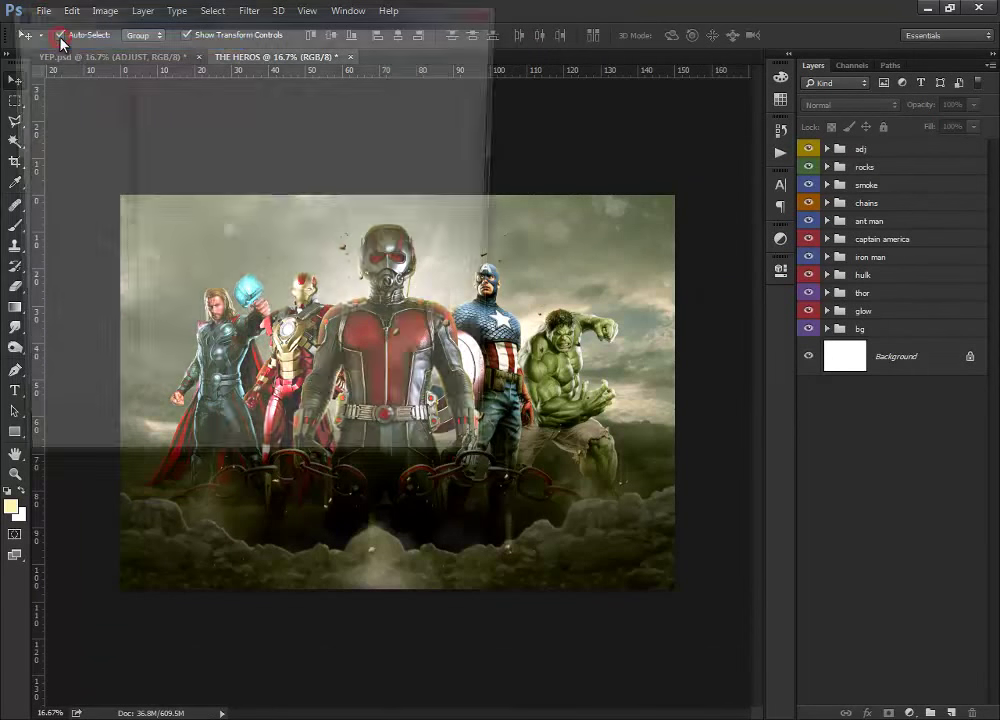
{"action": "left_click", "coordinate": [267, 221]}
{"action": "left_click", "coordinate": [376, 458]}
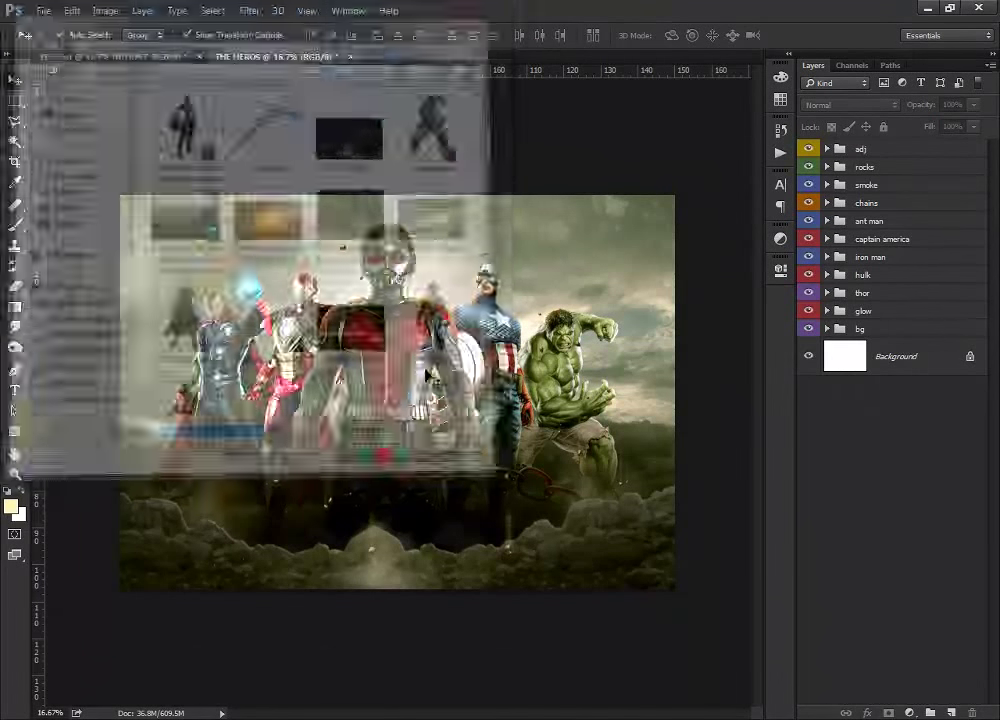
{"action": "mouse_move", "coordinate": [476, 346]}
{"action": "left_mouse_down"}
{"action": "mouse_move", "coordinate": [285, 105]}
{"action": "mouse_move", "coordinate": [405, 290]}
{"action": "left_mouse_up"}
{"action": "left_click_drag", "start_coordinate": [467, 352], "coordinate": [692, 446]}
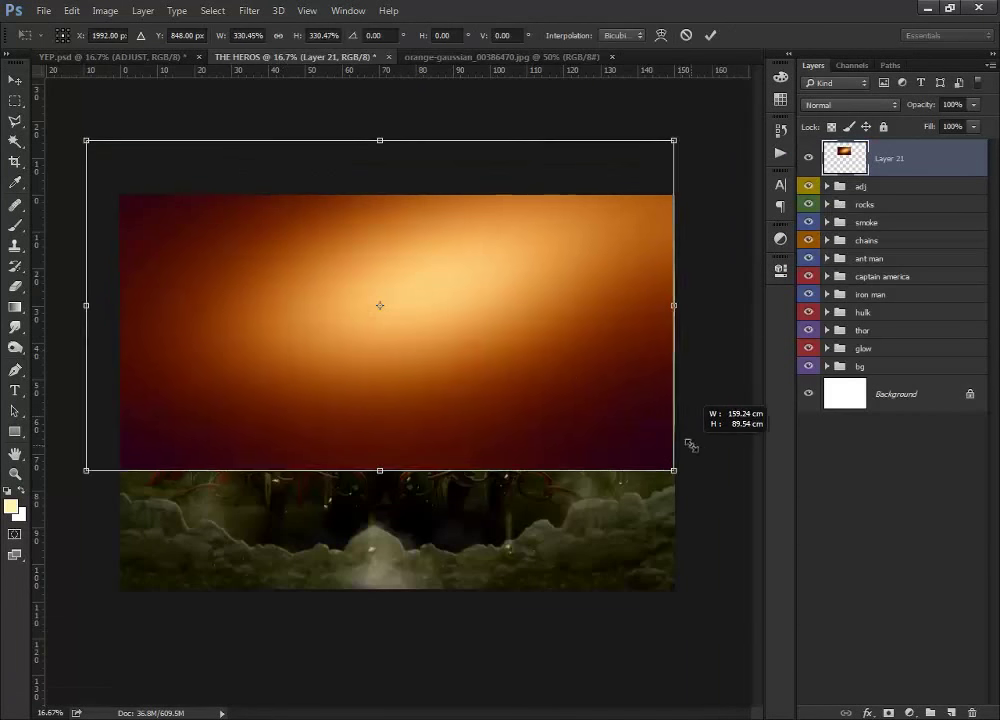
{"action": "left_click_drag", "start_coordinate": [565, 370], "coordinate": [566, 446]}
{"action": "key", "text": "Return"}
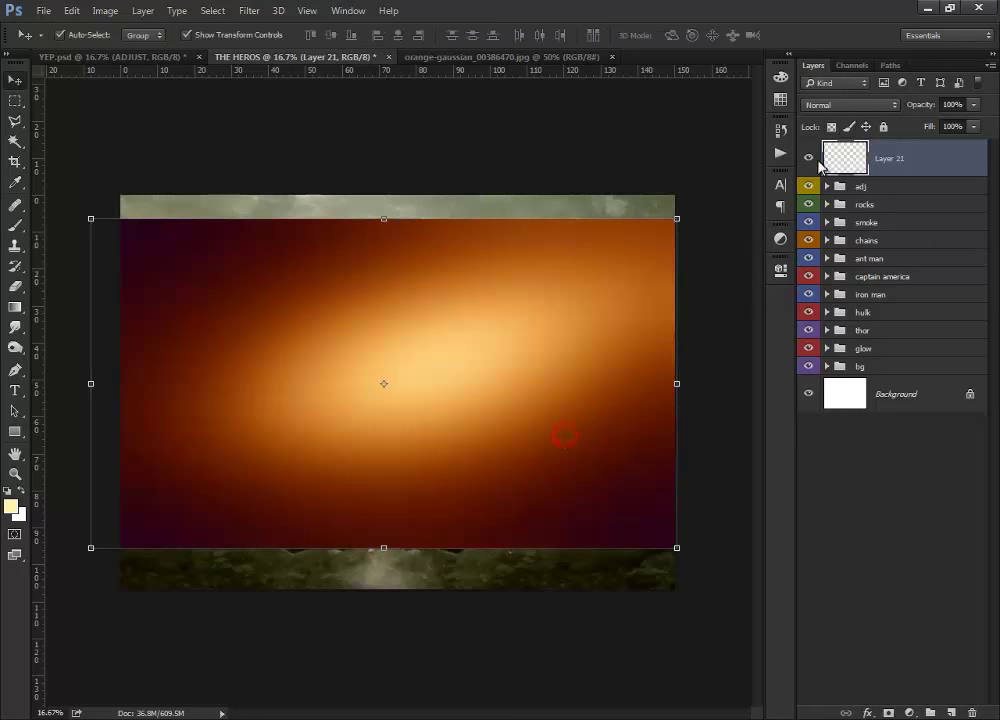
- Set the orange glow layer to Screen and nudge it slightly lower
{"action": "left_click", "coordinate": [848, 105]}
{"action": "left_click", "coordinate": [820, 212]}
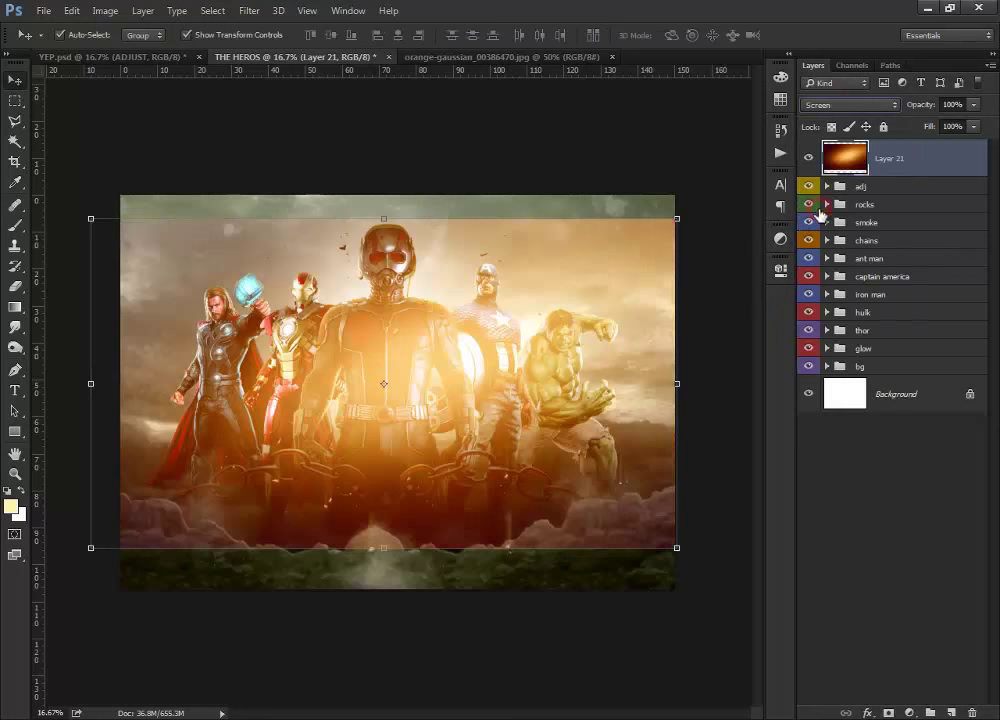
{"action": "left_click_drag", "start_coordinate": [418, 310], "coordinate": [418, 326]}
- Apply Hue/Saturation to Layer 21 with Hue about -150, turning the glow blue-violet
{"action": "left_click", "coordinate": [105, 10]}
{"action": "mouse_move", "coordinate": [128, 50]}
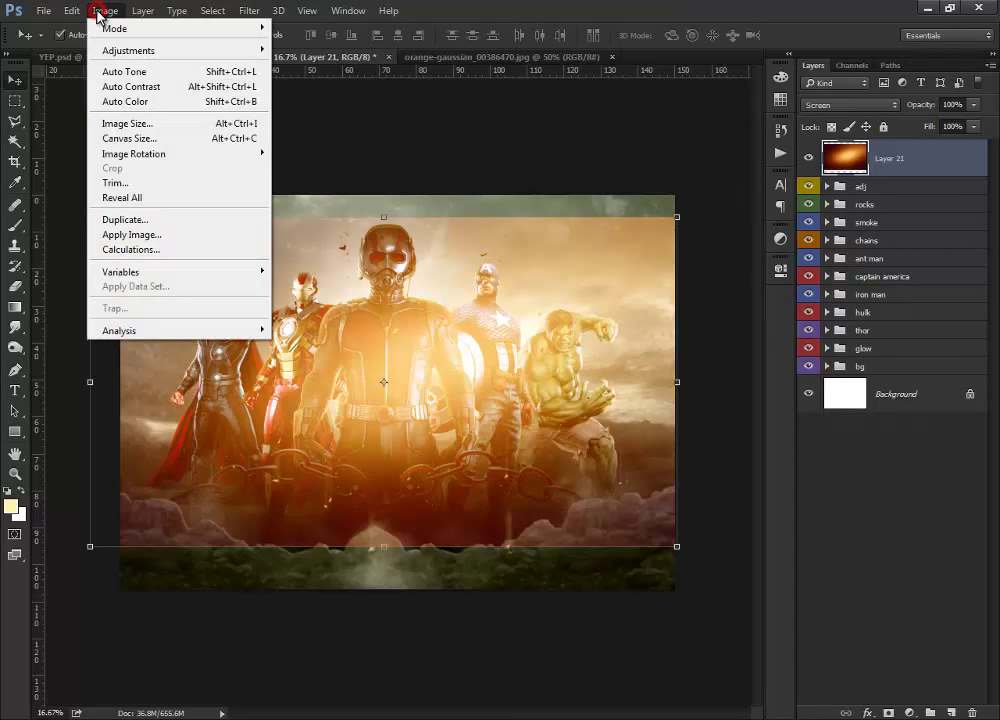
{"action": "left_click", "coordinate": [365, 131]}
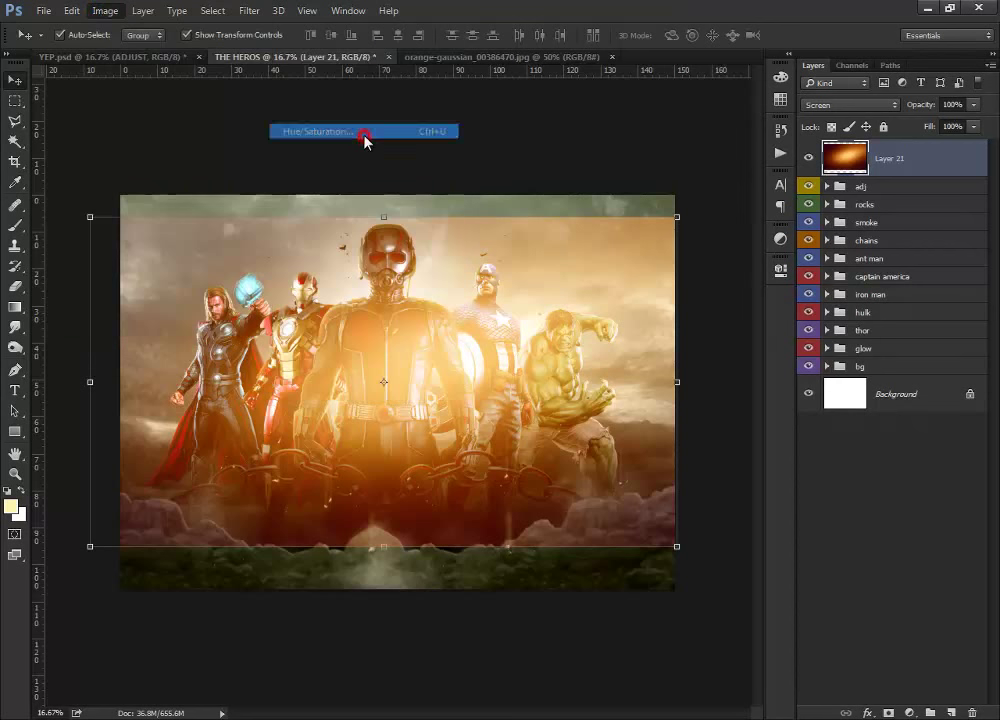
{"action": "left_click_drag", "start_coordinate": [707, 348], "coordinate": [637, 348]}
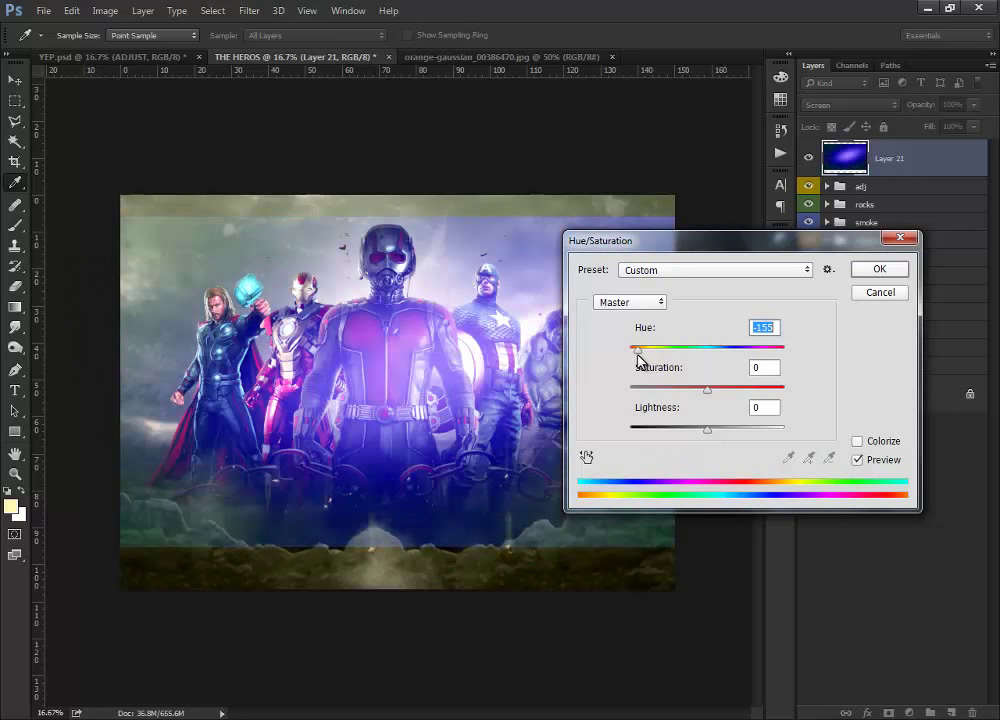
{"action": "left_click_drag", "start_coordinate": [636, 357], "coordinate": [638, 358]}
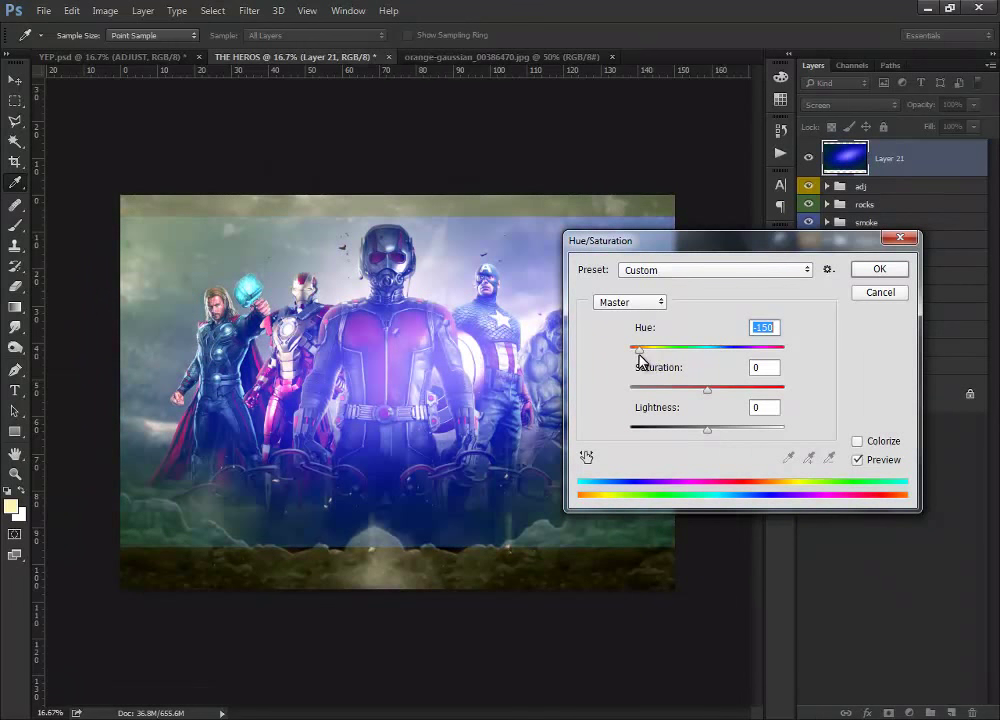
{"action": "left_click", "coordinate": [880, 269]}
- Erase the blue glow above Captain America, along the rocks, and over the heroes and shield
{"action": "key", "text": "v"}
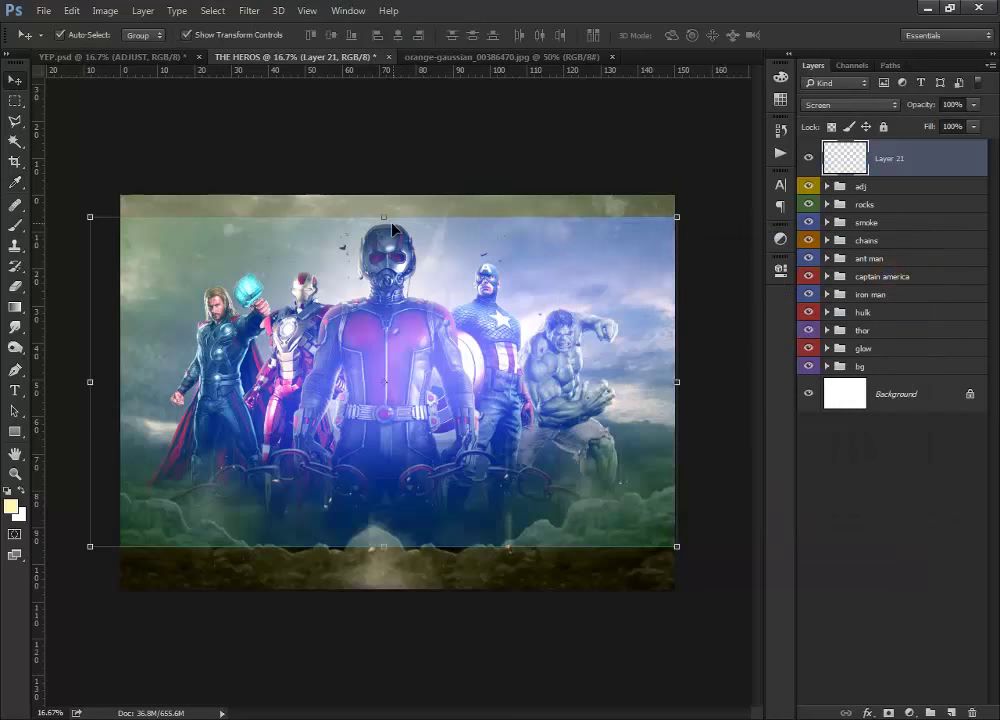
{"action": "left_click", "coordinate": [15, 288]}
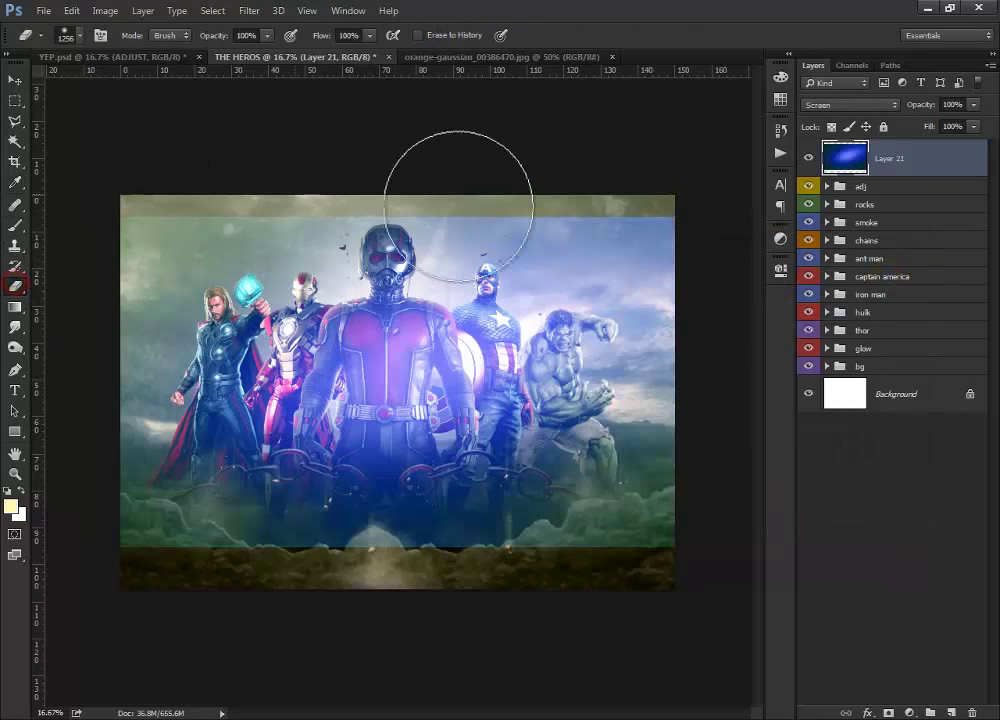
{"action": "left_click_drag", "start_coordinate": [600, 215], "coordinate": [360, 215]}
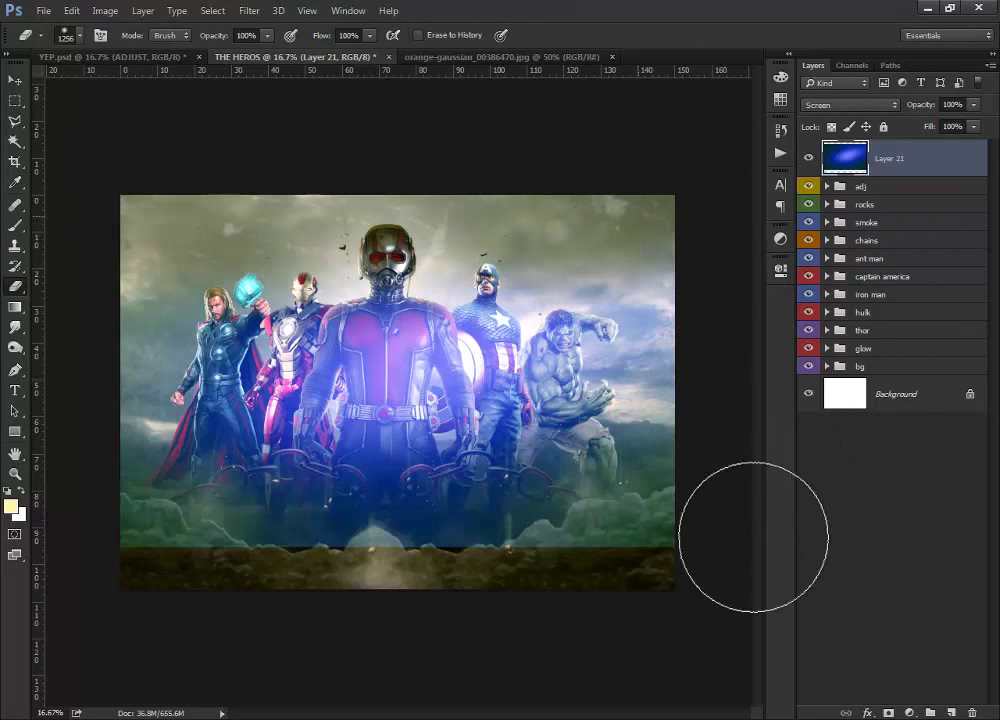
{"action": "left_click_drag", "start_coordinate": [721, 542], "coordinate": [67, 517]}
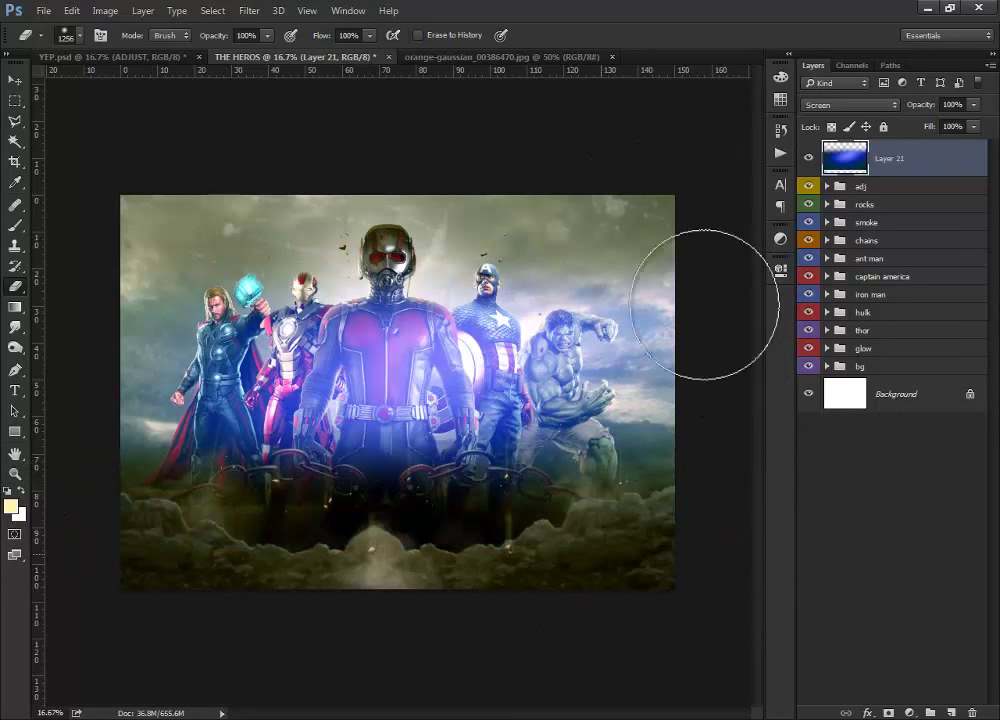
{"action": "left_click_drag", "start_coordinate": [685, 280], "coordinate": [75, 265]}
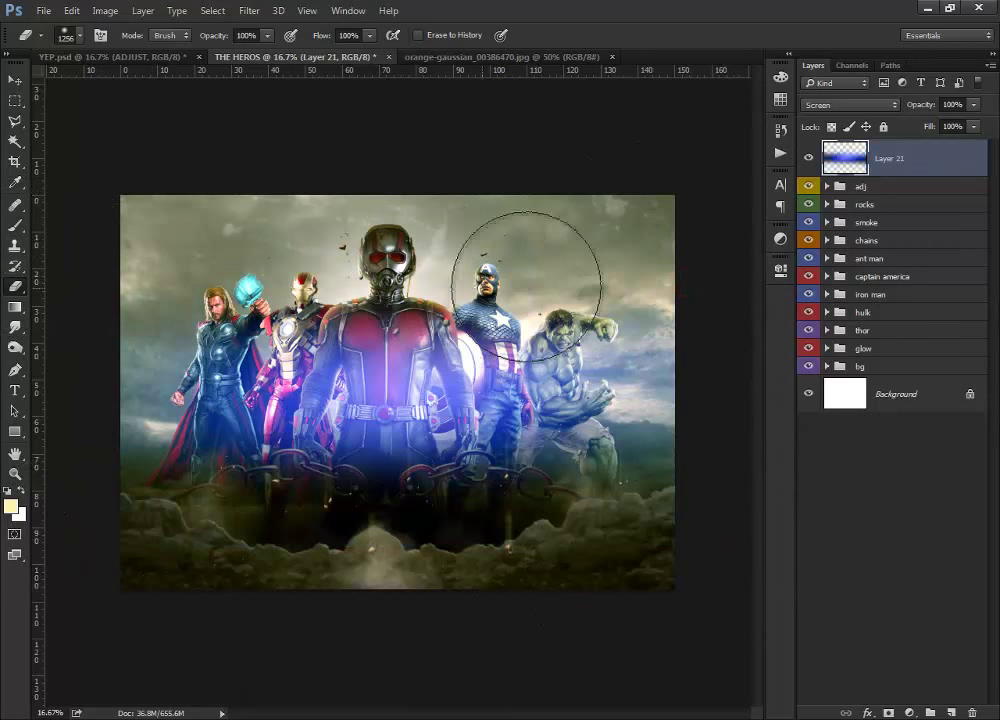
{"action": "left_click_drag", "start_coordinate": [527, 300], "coordinate": [141, 312]}
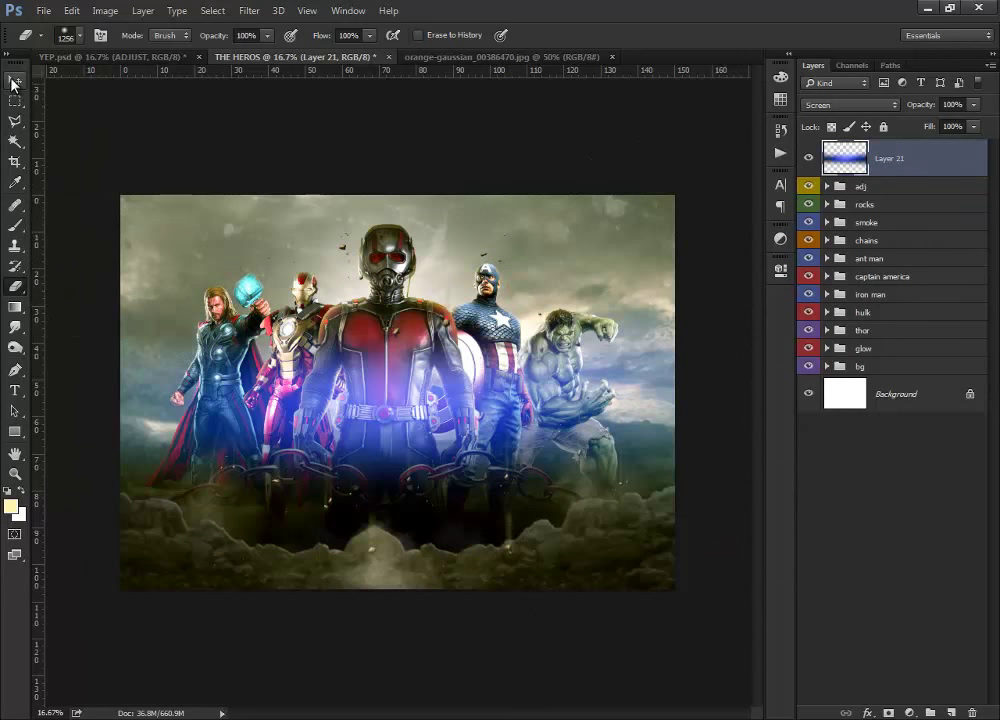
- Set Layer 21 to 59% opacity, widen it slightly, and move it into the adj group above Layer 20
{"action": "left_click", "coordinate": [12, 84]}
{"action": "left_click", "coordinate": [972, 105]}
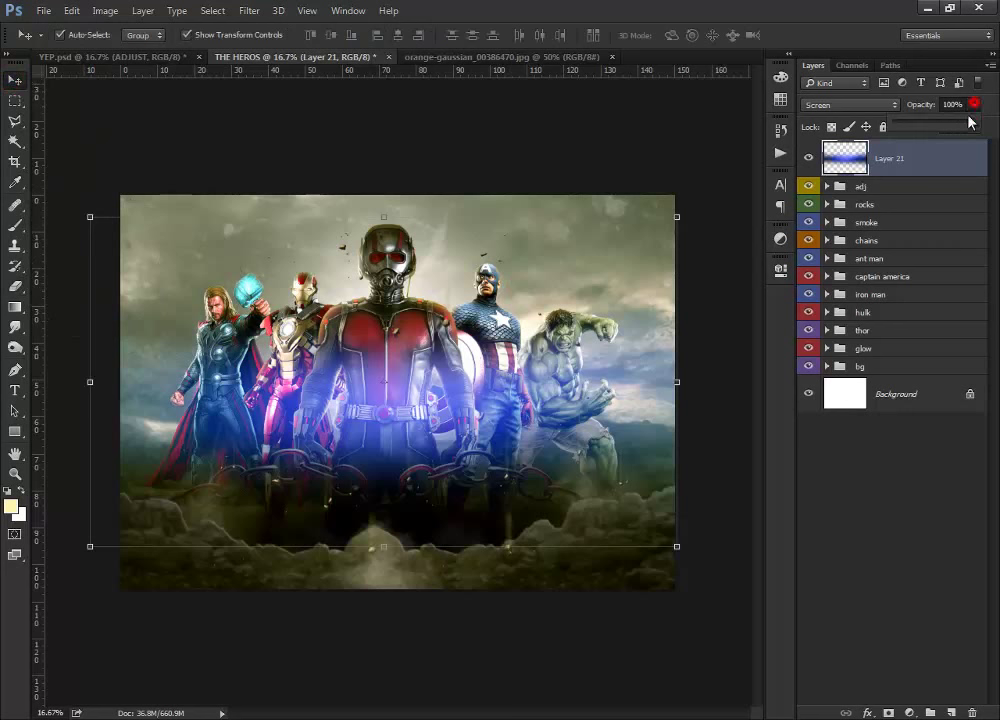
{"action": "left_click_drag", "start_coordinate": [955, 125], "coordinate": [943, 128]}
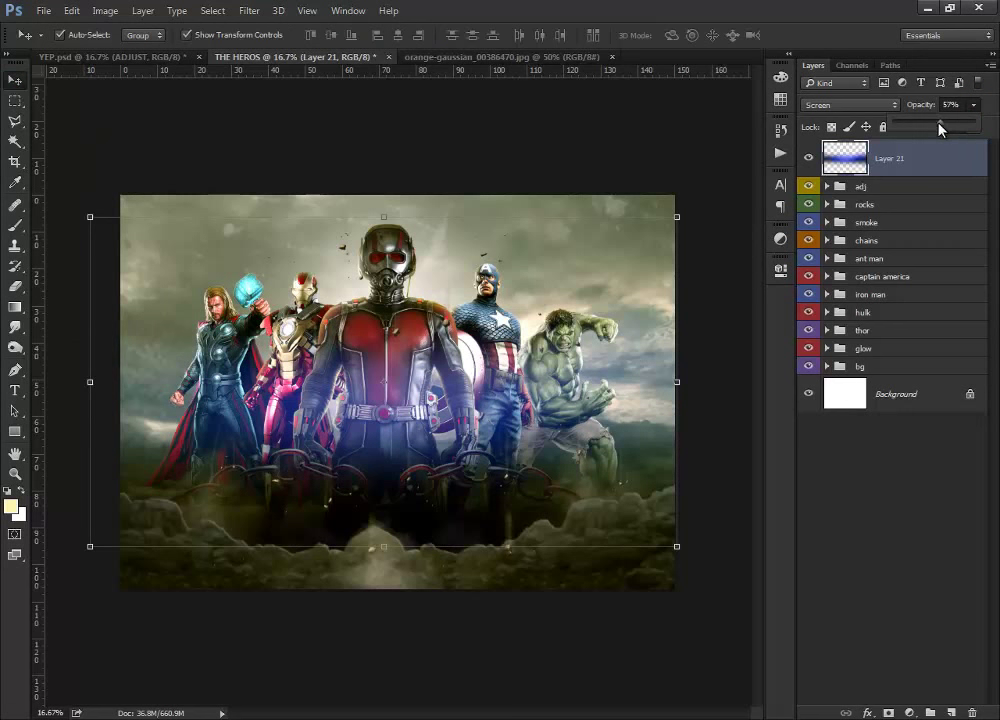
{"action": "left_click", "coordinate": [381, 218]}
{"action": "left_click_drag", "start_coordinate": [410, 383], "coordinate": [408, 364]}
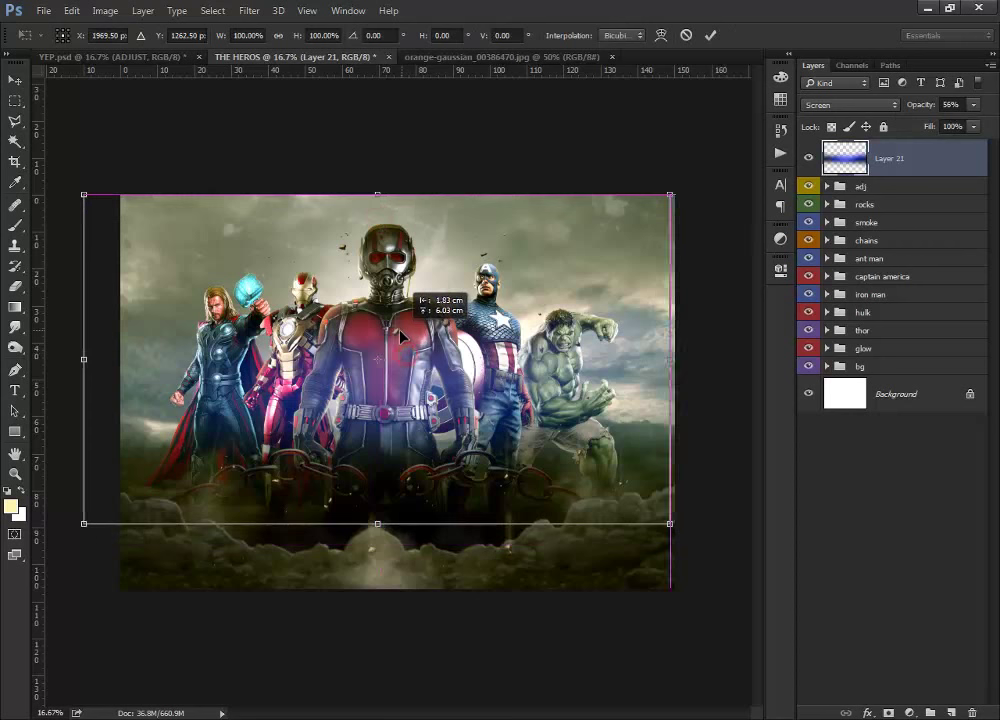
{"action": "left_click_drag", "start_coordinate": [675, 362], "coordinate": [685, 362]}
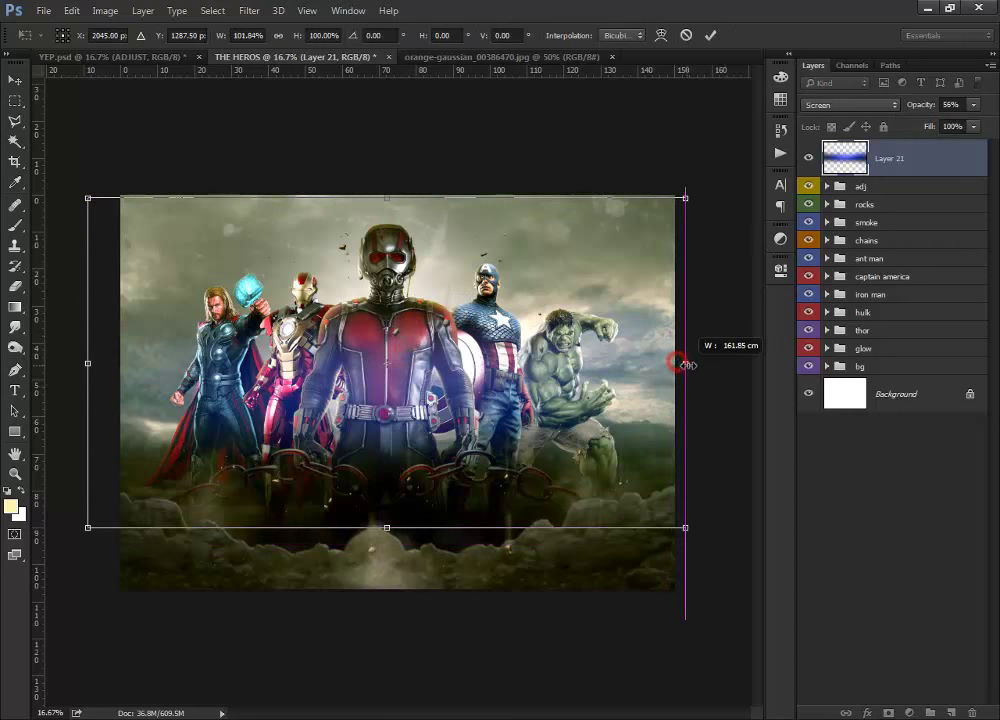
{"action": "left_click", "coordinate": [972, 104]}
{"action": "left_click_drag", "start_coordinate": [960, 125], "coordinate": [962, 125]}
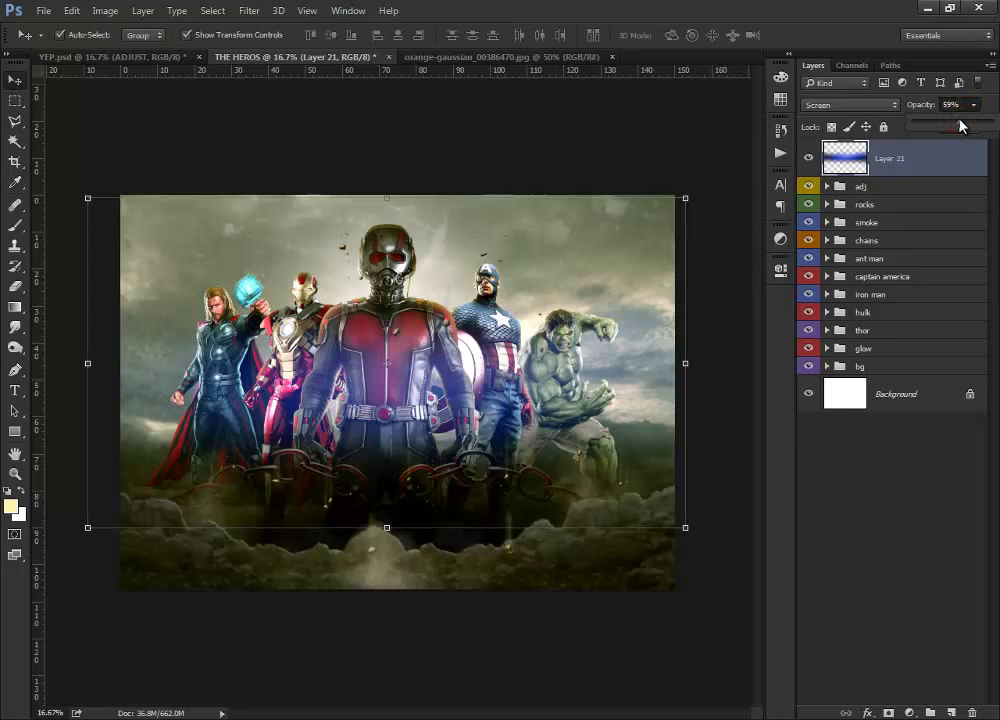
{"action": "left_click", "coordinate": [827, 186]}
{"action": "left_click_drag", "start_coordinate": [850, 158], "coordinate": [850, 205]}
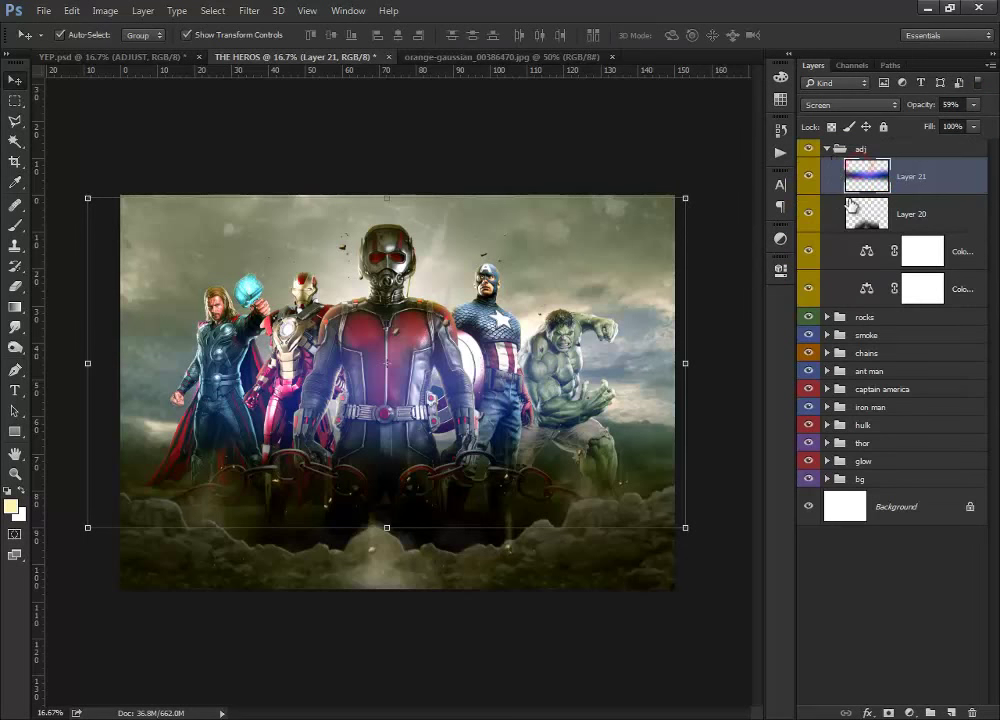
{"action": "left_click", "coordinate": [827, 149]}
- Add a Gradient Fill layer on top of the poster
{"action": "left_click", "coordinate": [545, 121]}
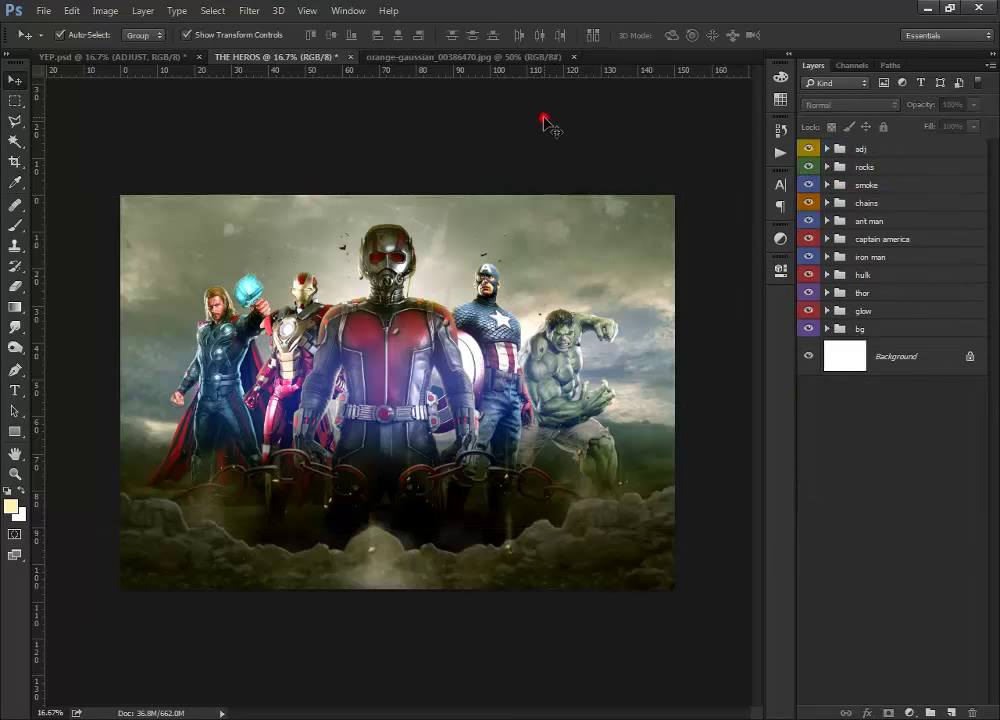
{"action": "key", "text": "ctrl+plus"}
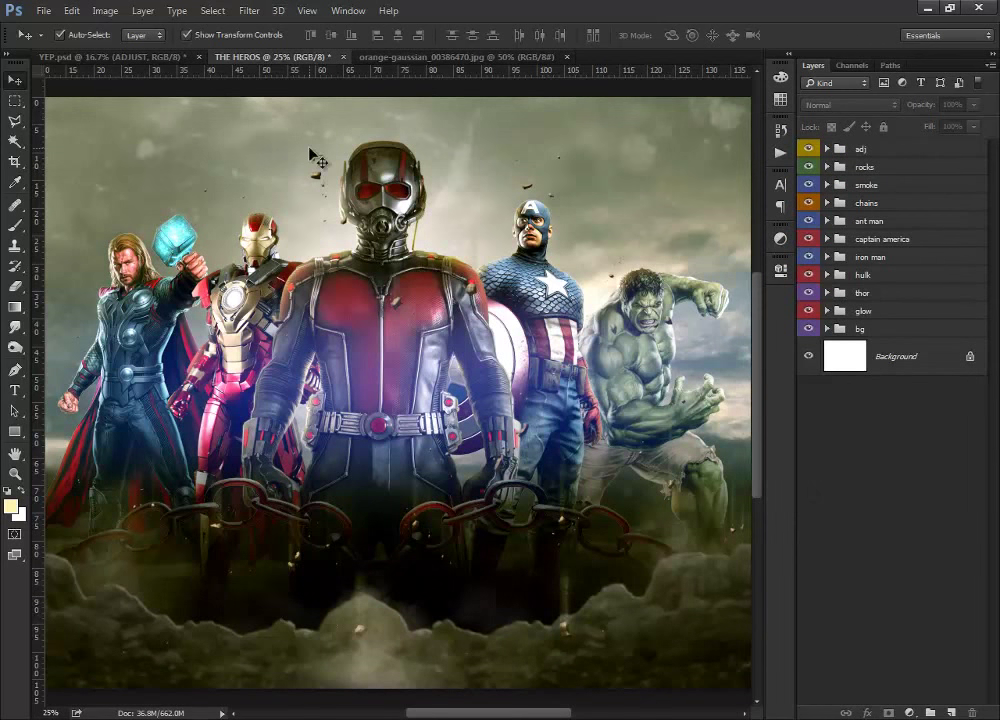
{"action": "key", "text": "ctrl+minus"}
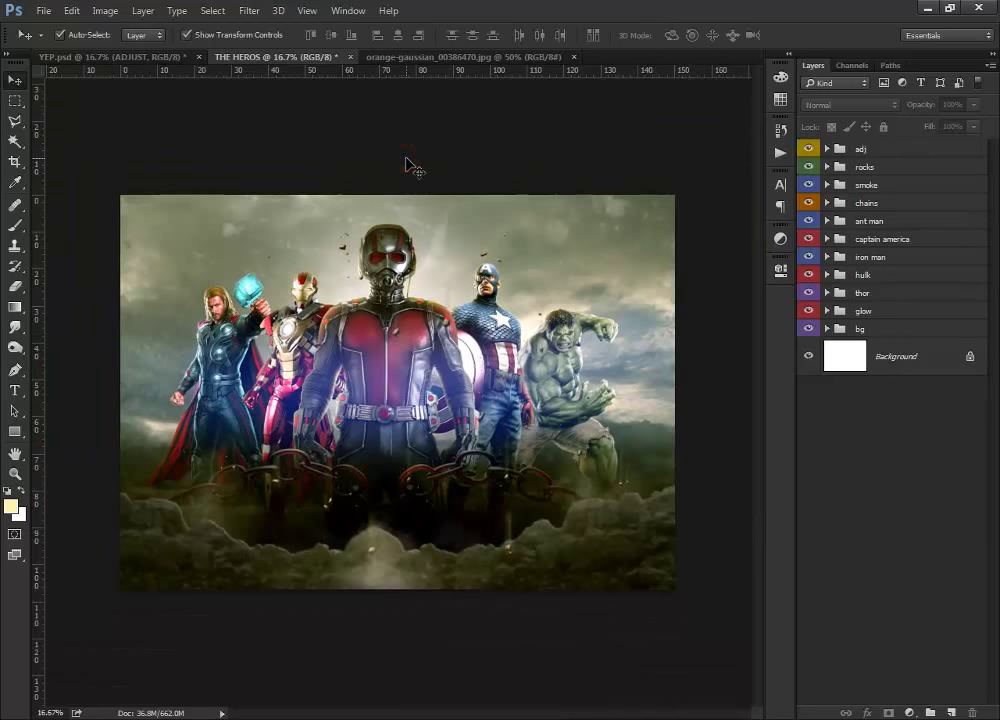
{"action": "key", "text": "ctrl+plus"}
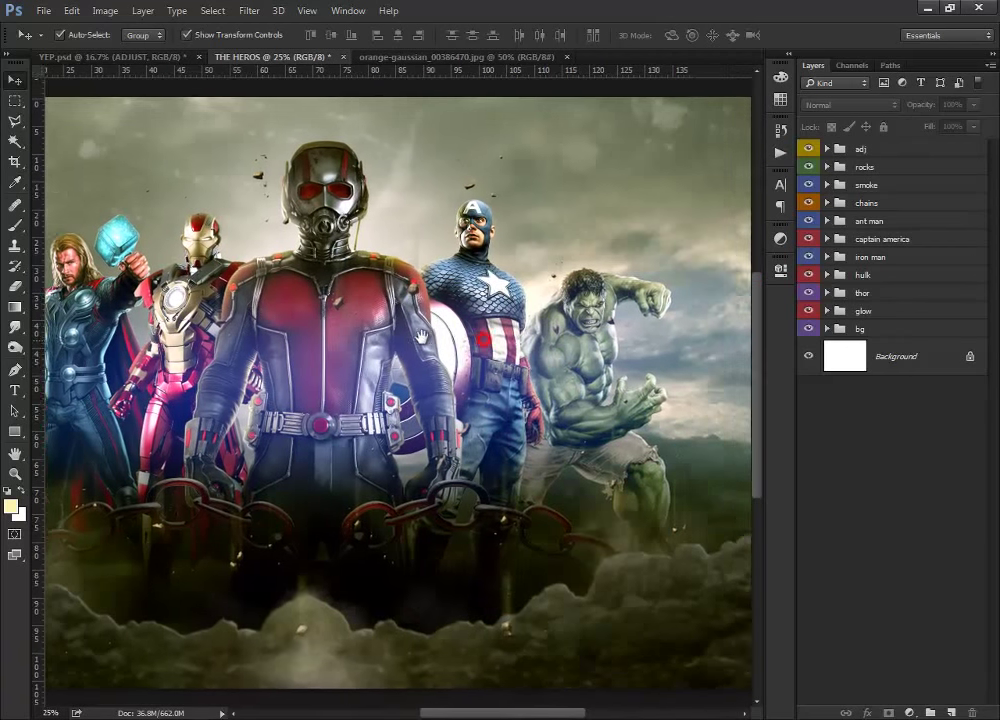
{"action": "left_click_drag", "start_coordinate": [482, 355], "coordinate": [522, 335]}
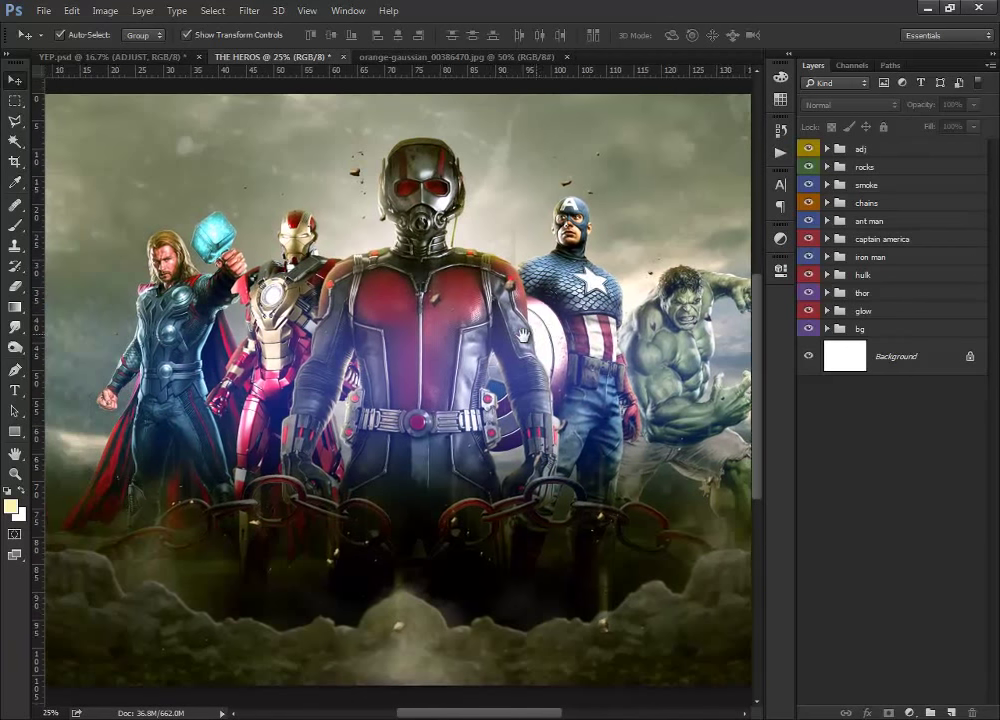
{"action": "left_click", "coordinate": [911, 713]}
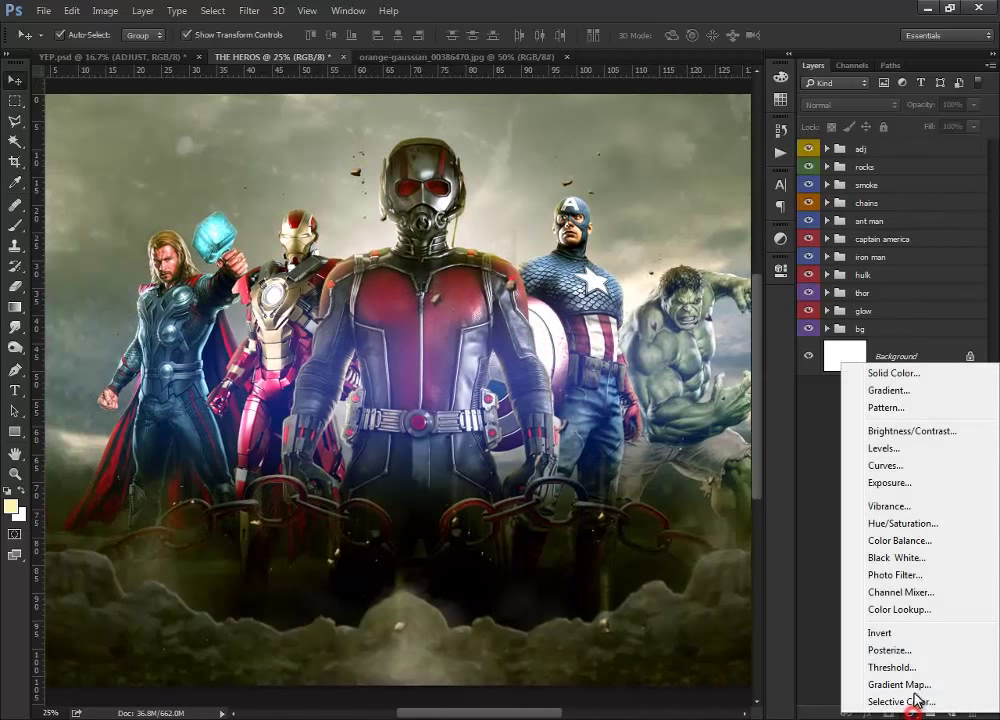
{"action": "left_click", "coordinate": [906, 390]}
- Reset the gradient presets to defaults and apply the Foreground to Transparent gradient
{"action": "left_click", "coordinate": [760, 389]}
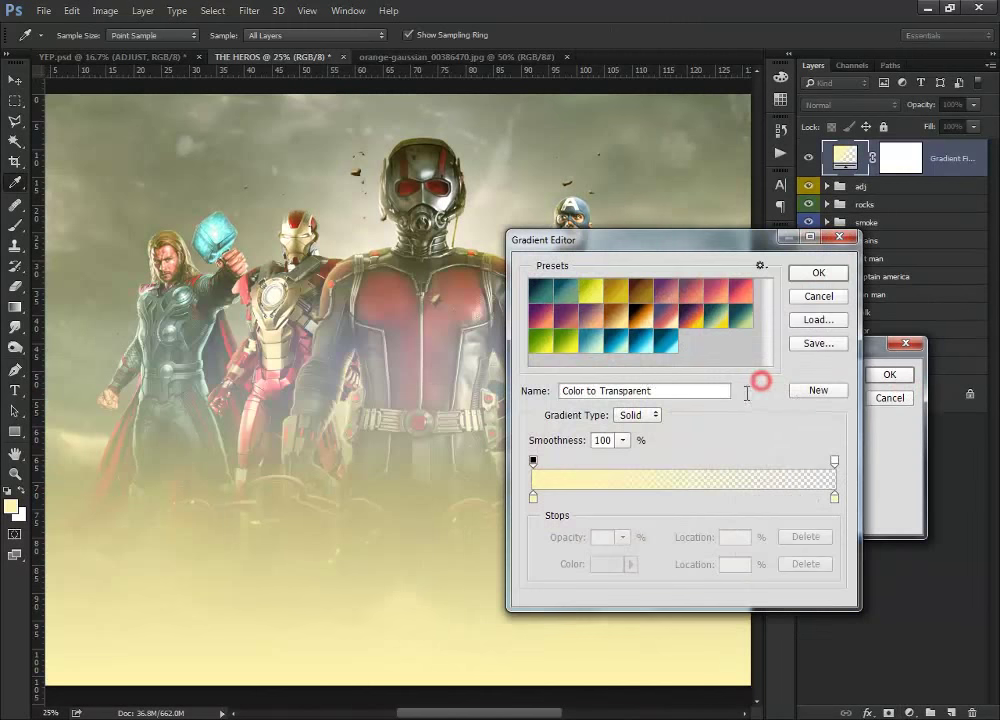
{"action": "left_click", "coordinate": [760, 268]}
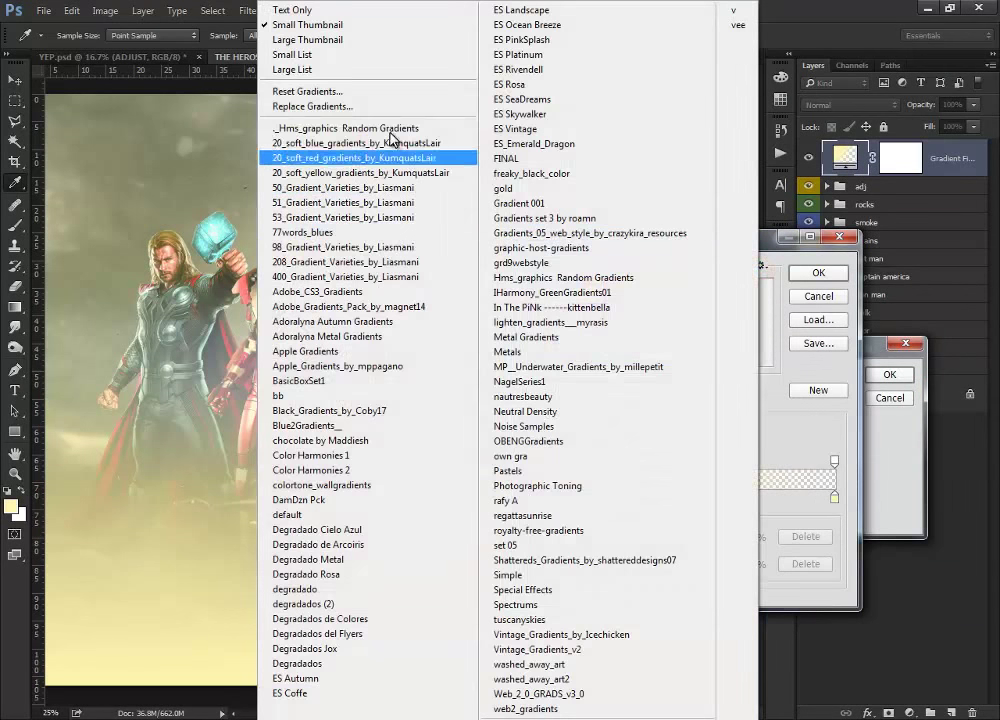
{"action": "left_click", "coordinate": [357, 90]}
{"action": "left_click", "coordinate": [425, 282]}
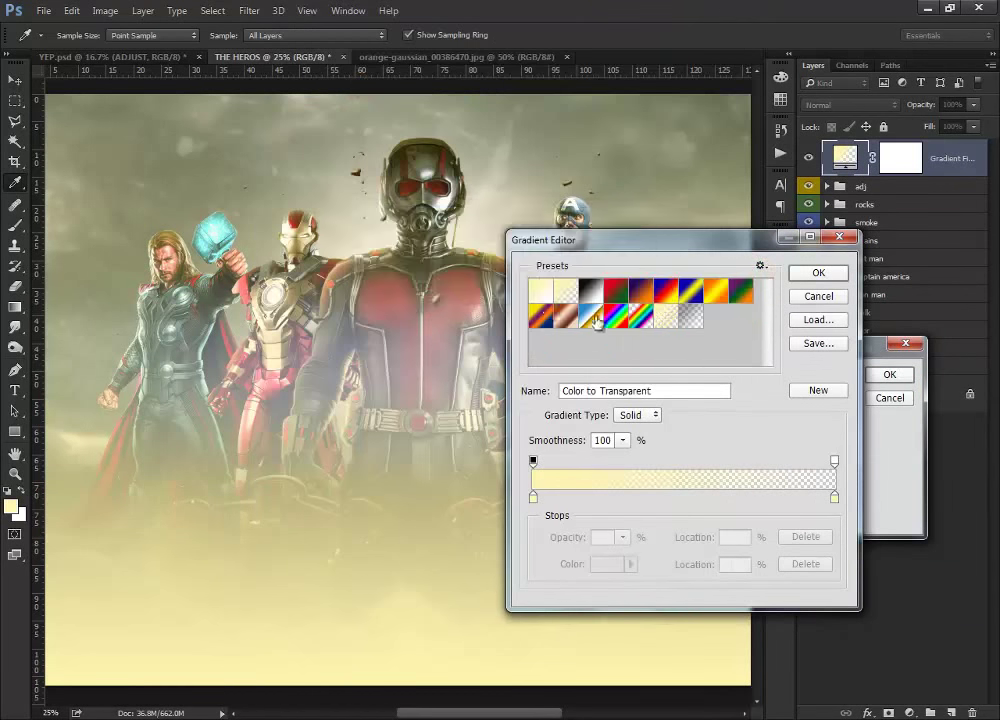
{"action": "left_click", "coordinate": [566, 290]}
{"action": "left_click", "coordinate": [819, 273]}
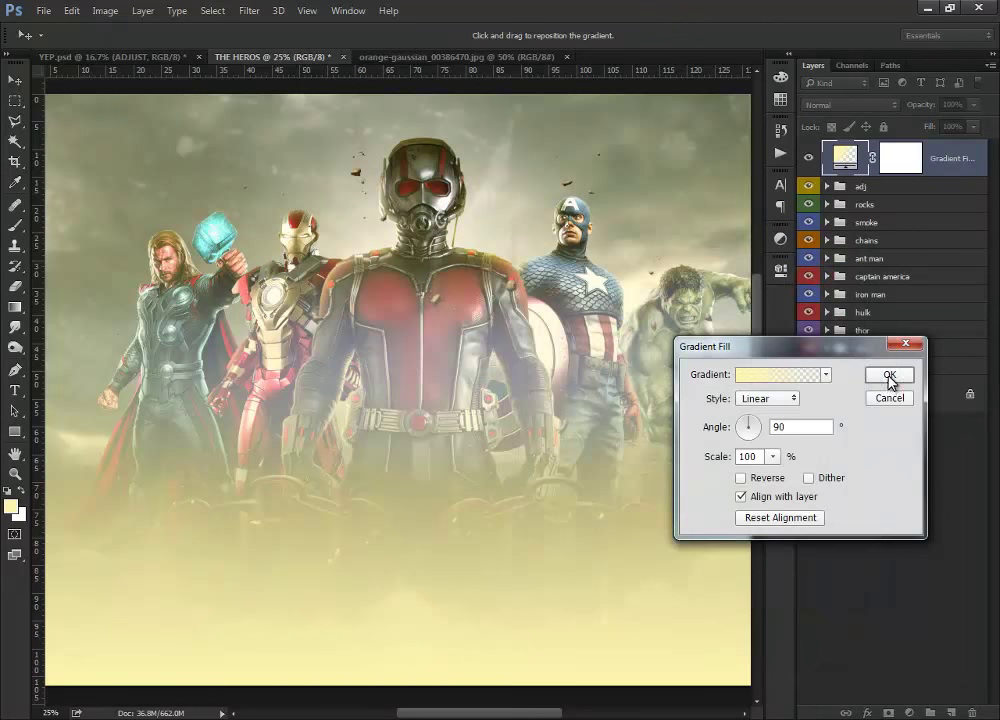
{"action": "left_click", "coordinate": [889, 374]}
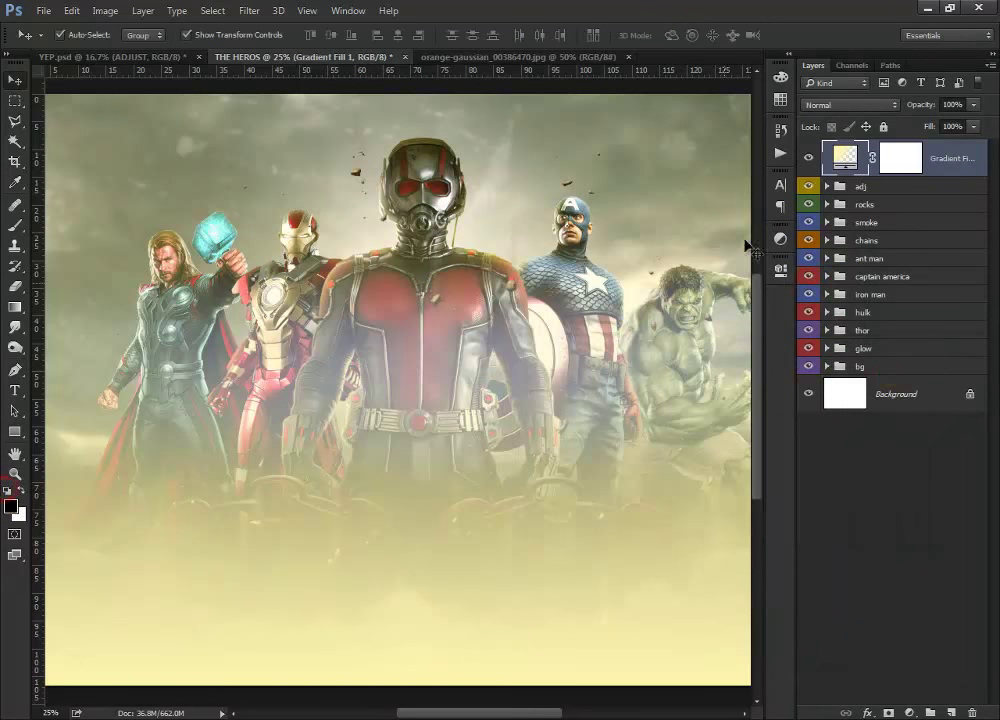
- Re-edit Gradient Fill 1 as black-to-transparent, Linear, 90°, at 100% scale
{"action": "double_click", "coordinate": [845, 158]}
{"action": "left_click", "coordinate": [775, 372]}
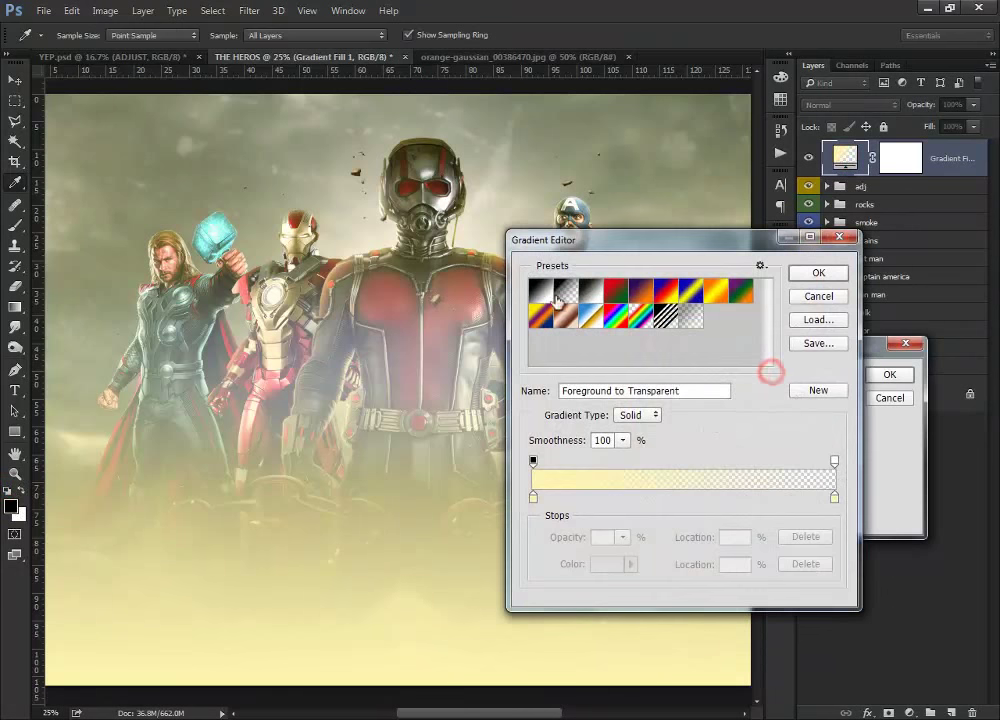
{"action": "left_click", "coordinate": [566, 290]}
{"action": "left_click", "coordinate": [818, 273]}
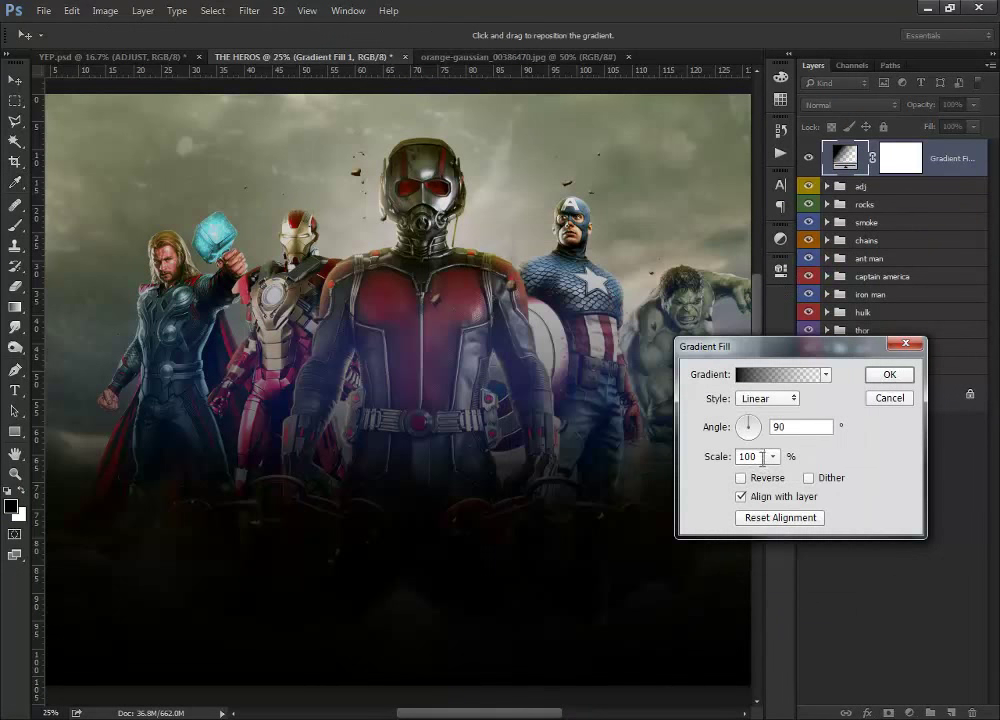
{"action": "type", "text": "6"}
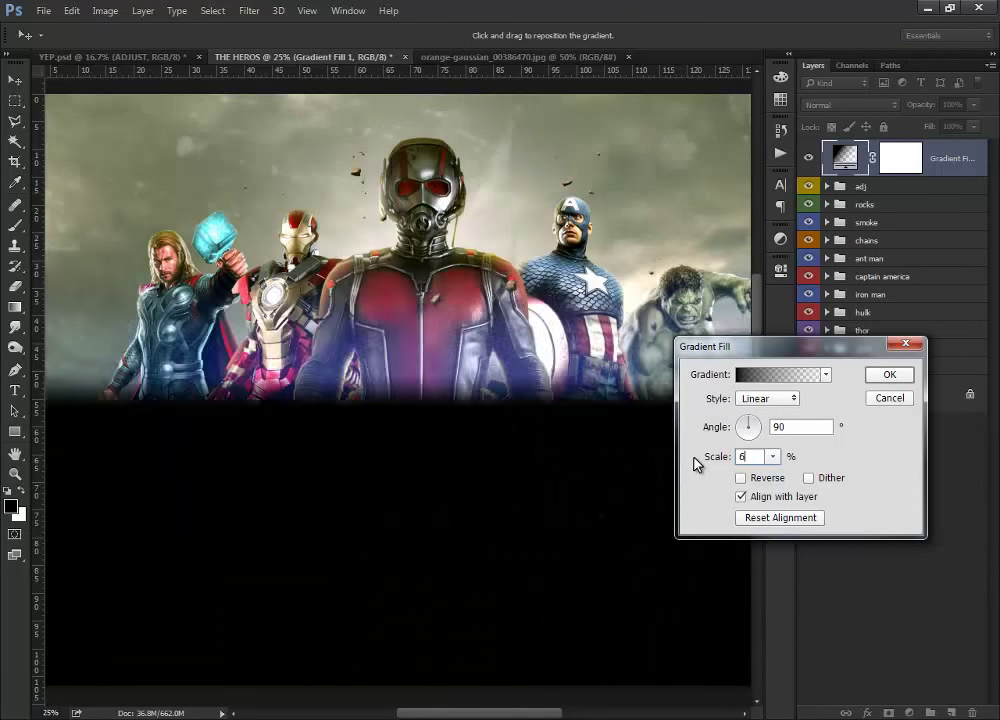
{"action": "type", "text": "0"}
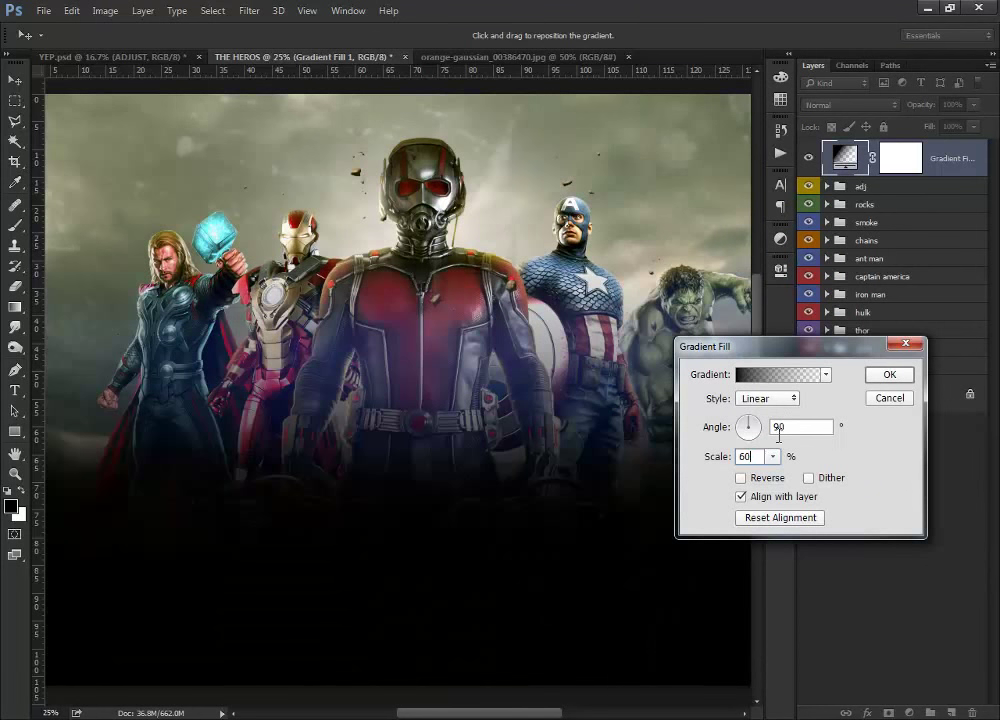
{"action": "left_click", "coordinate": [770, 458]}
{"action": "type", "text": "100"}
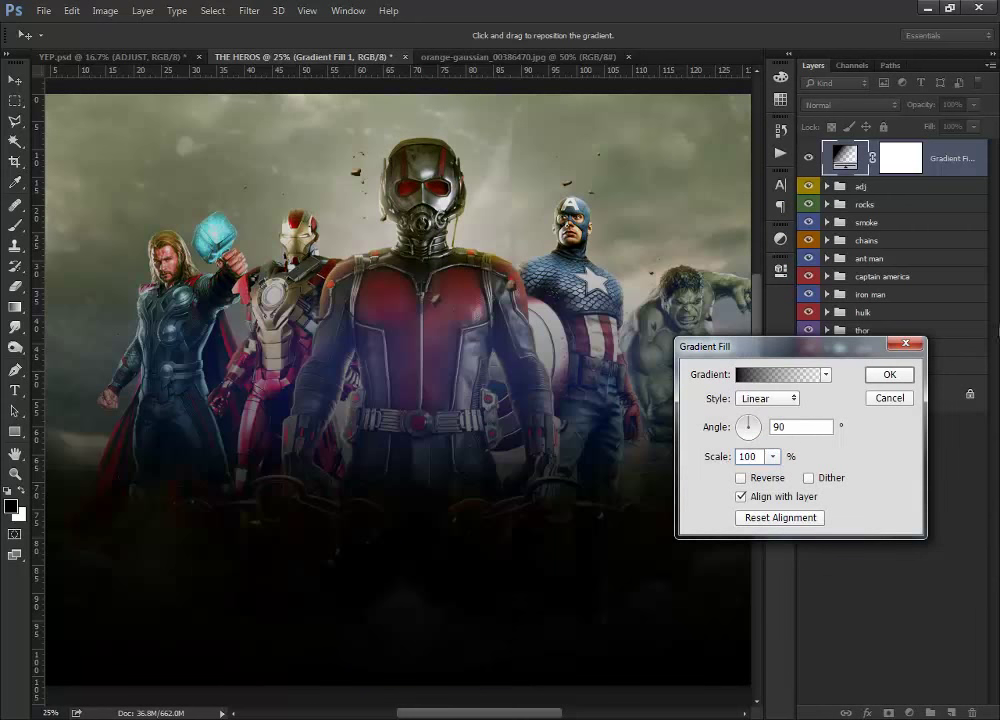
{"action": "left_click", "coordinate": [884, 374]}
{"action": "key", "text": "ctrl+minus"}
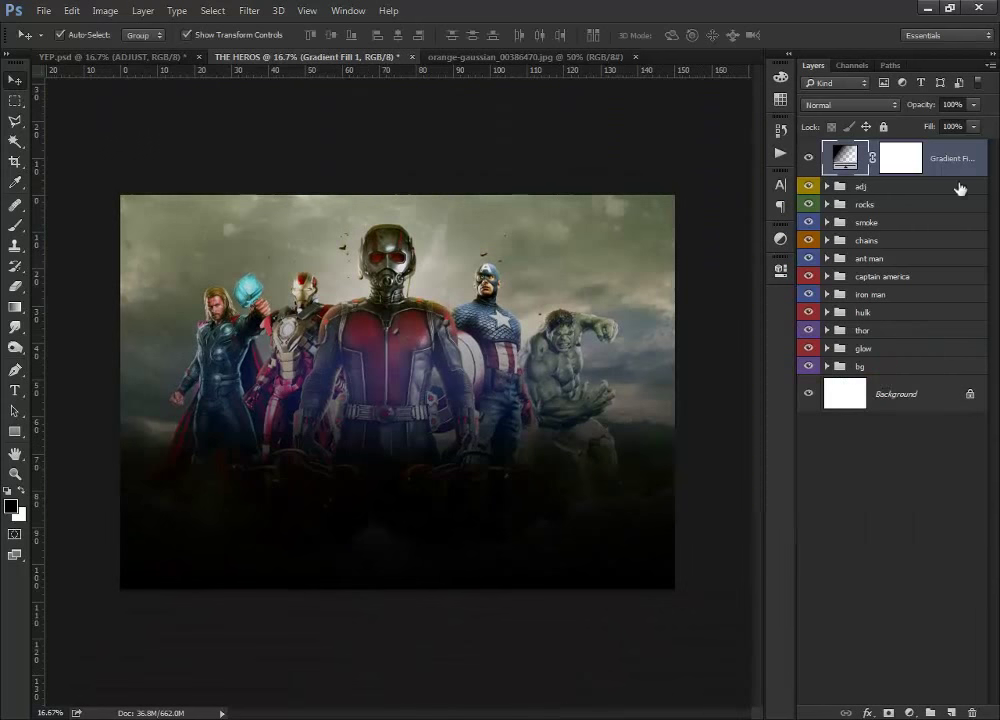
- Paint black on Gradient Fill 1's mask over the central heroes, then toggle it to compare
{"action": "left_click", "coordinate": [897, 158]}
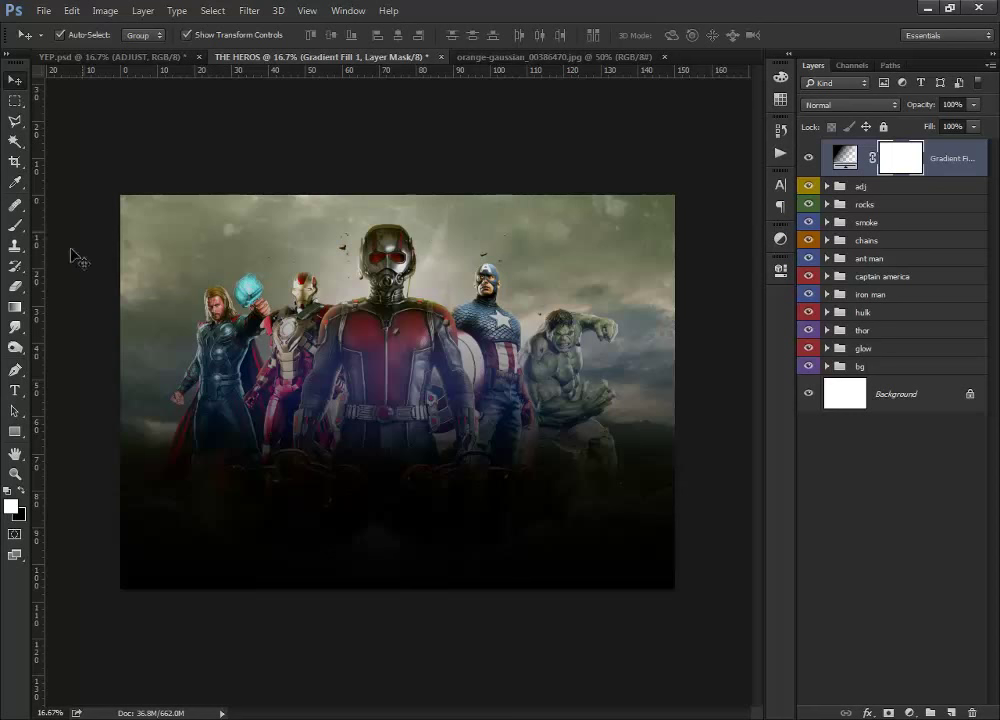
{"action": "left_click", "coordinate": [11, 228]}
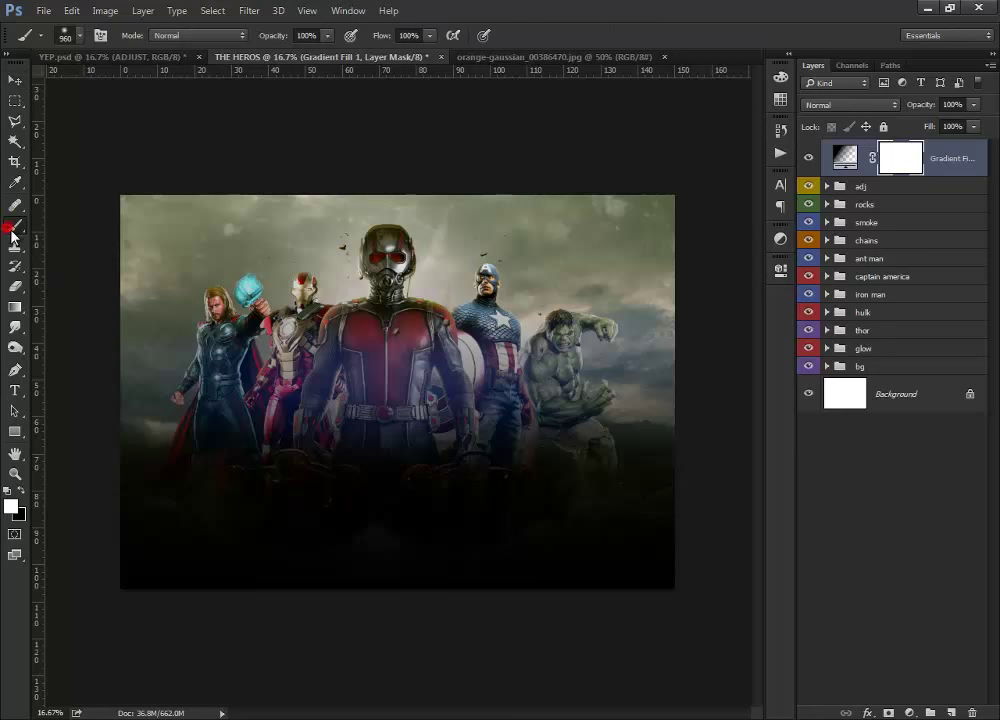
{"action": "left_click", "coordinate": [20, 492]}
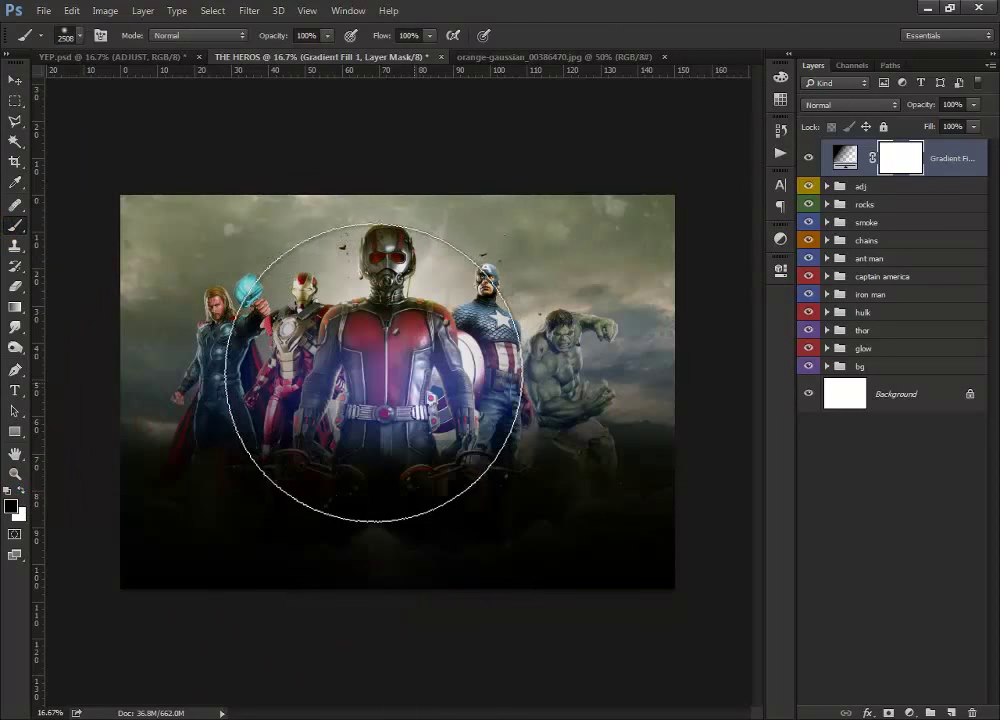
{"action": "mouse_move", "coordinate": [374, 372]}
{"action": "left_mouse_down"}
{"action": "mouse_move", "coordinate": [276, 408]}
{"action": "mouse_move", "coordinate": [518, 413]}
{"action": "mouse_move", "coordinate": [527, 424]}
{"action": "mouse_move", "coordinate": [257, 424]}
{"action": "mouse_move", "coordinate": [391, 312]}
{"action": "mouse_move", "coordinate": [455, 301]}
{"action": "left_mouse_up"}
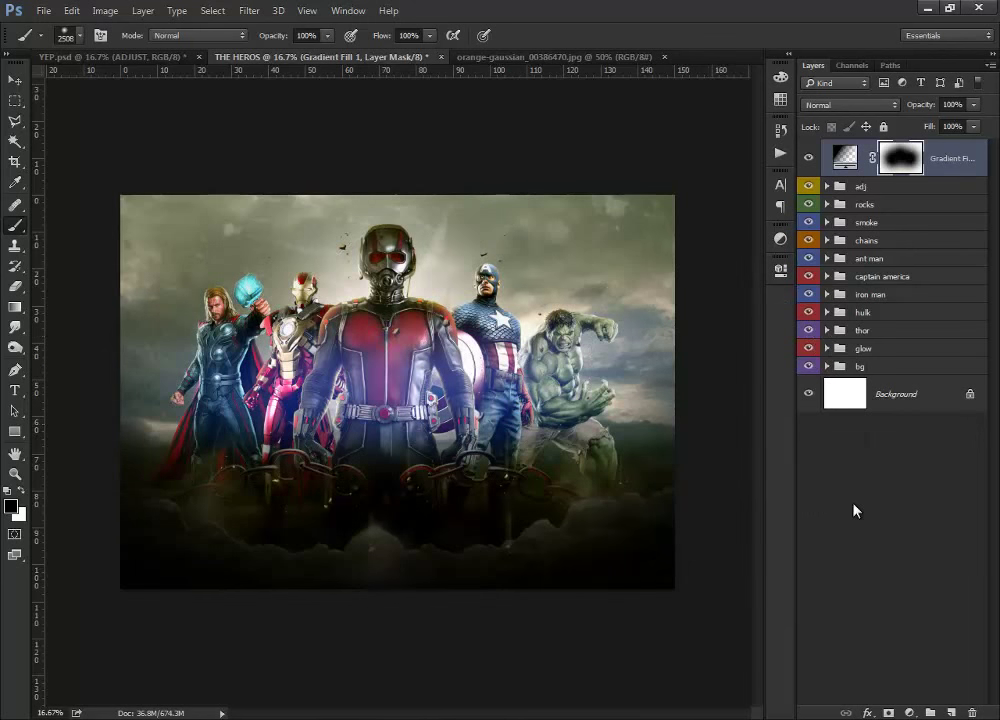
{"action": "key", "text": "v"}
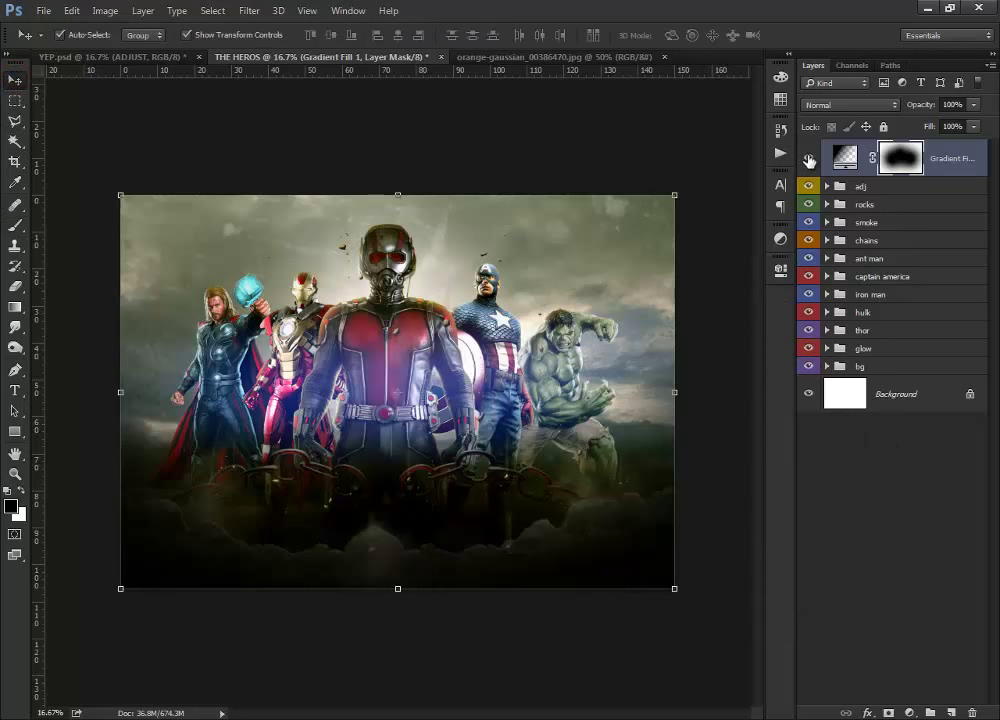
{"action": "left_click", "coordinate": [809, 160]}
{"action": "left_click", "coordinate": [809, 160]}
- Close the orange-gaussian_00386470.jpg document
{"action": "left_click", "coordinate": [506, 57]}
{"action": "left_click", "coordinate": [662, 57]}
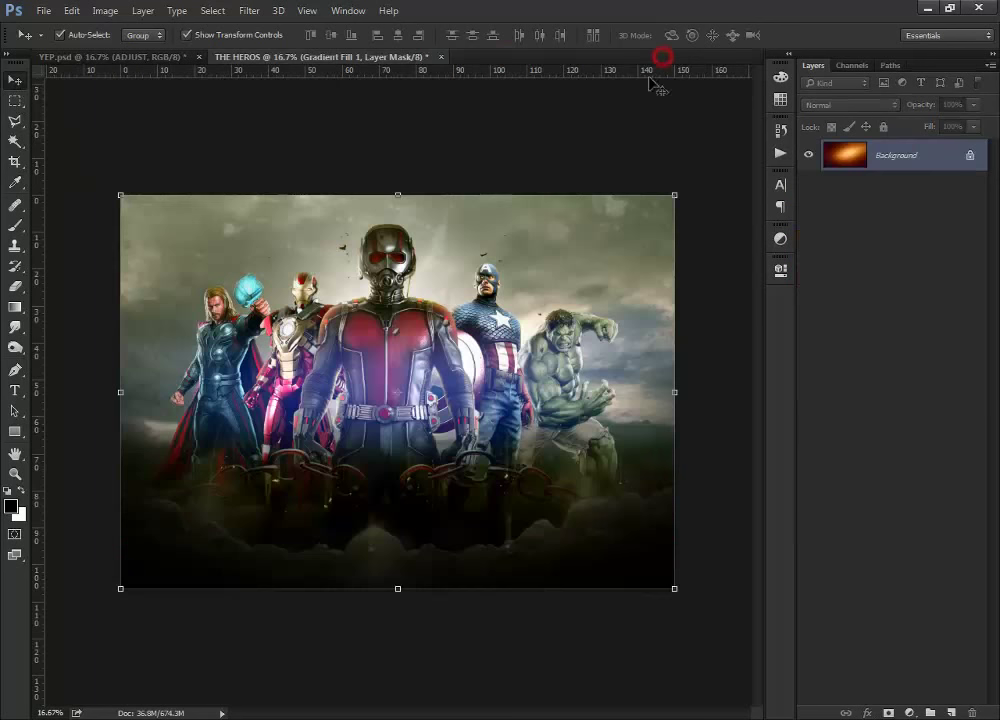
{"action": "left_click", "coordinate": [40, 11]}
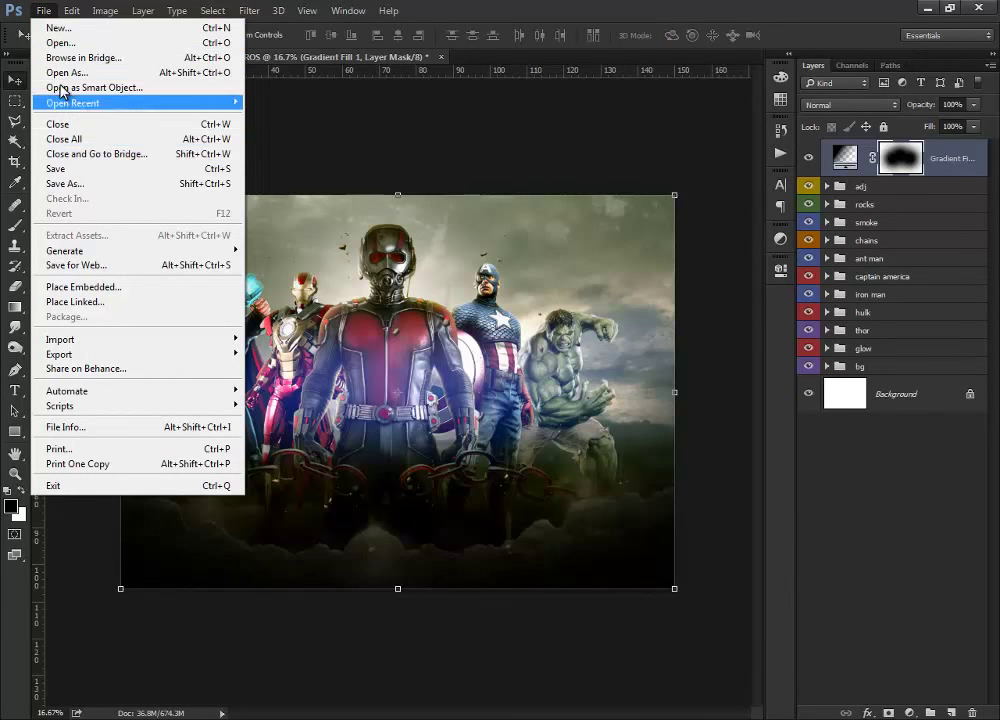
- Reopen orange-gaussian_00386470.jpg as its own document
{"action": "left_click", "coordinate": [78, 43]}
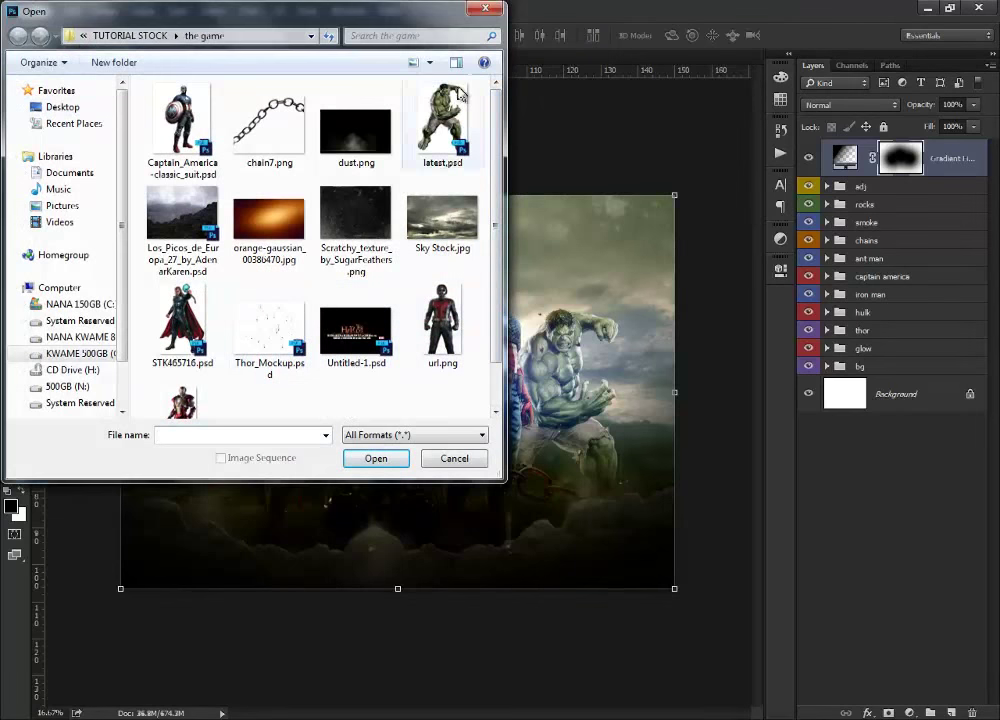
{"action": "left_click", "coordinate": [488, 12]}
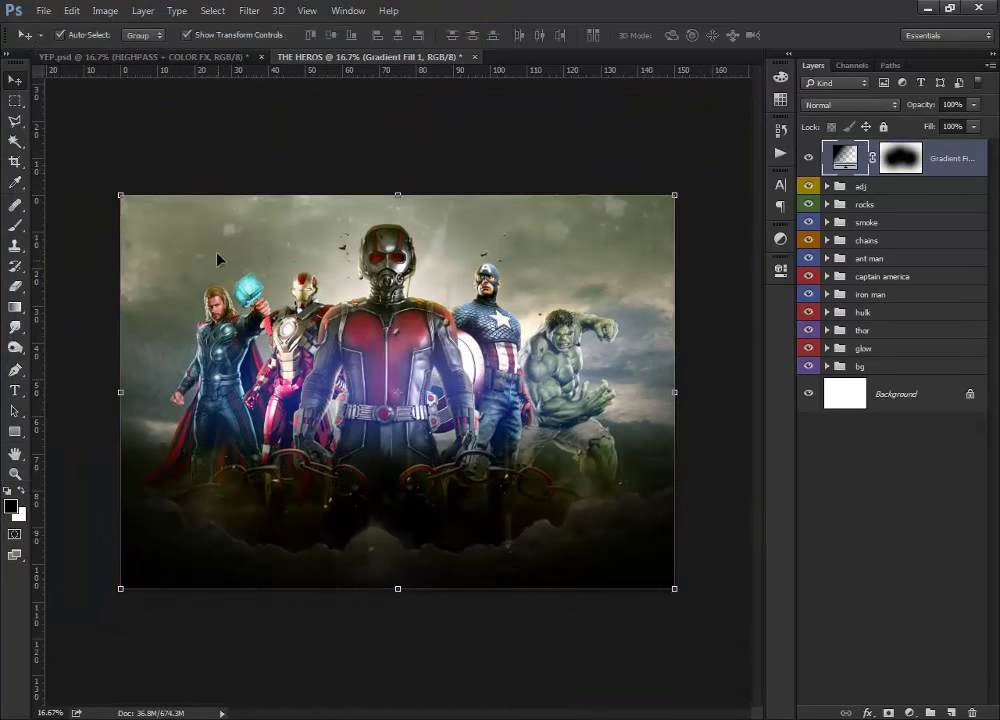
{"action": "left_click", "coordinate": [44, 11]}
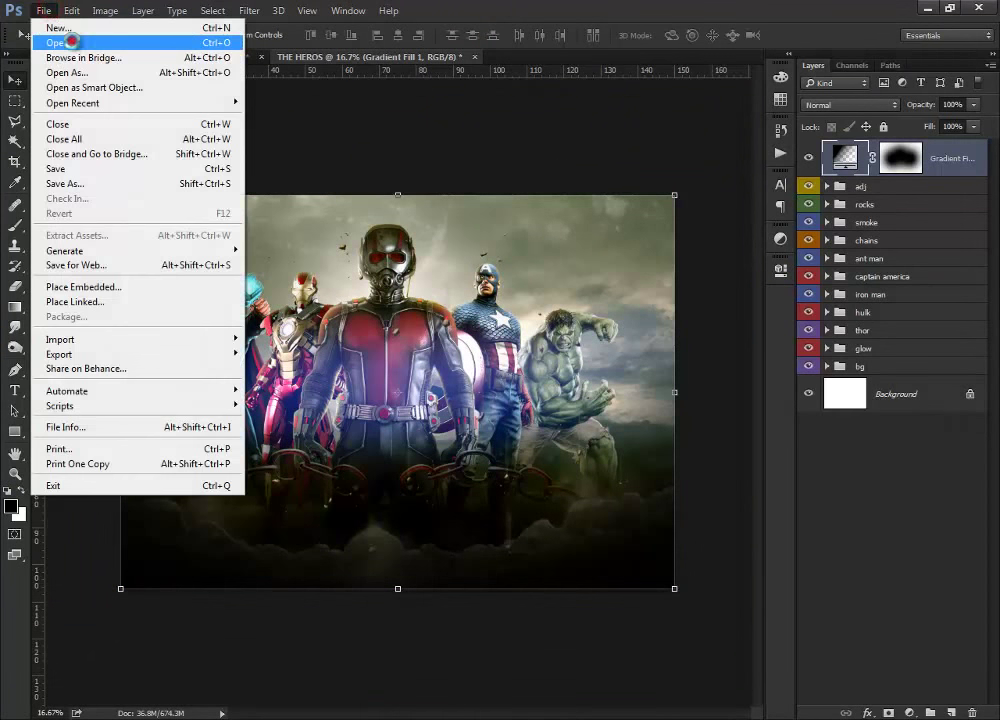
{"action": "left_click", "coordinate": [69, 38]}
{"action": "left_click_drag", "start_coordinate": [496, 140], "coordinate": [496, 182]}
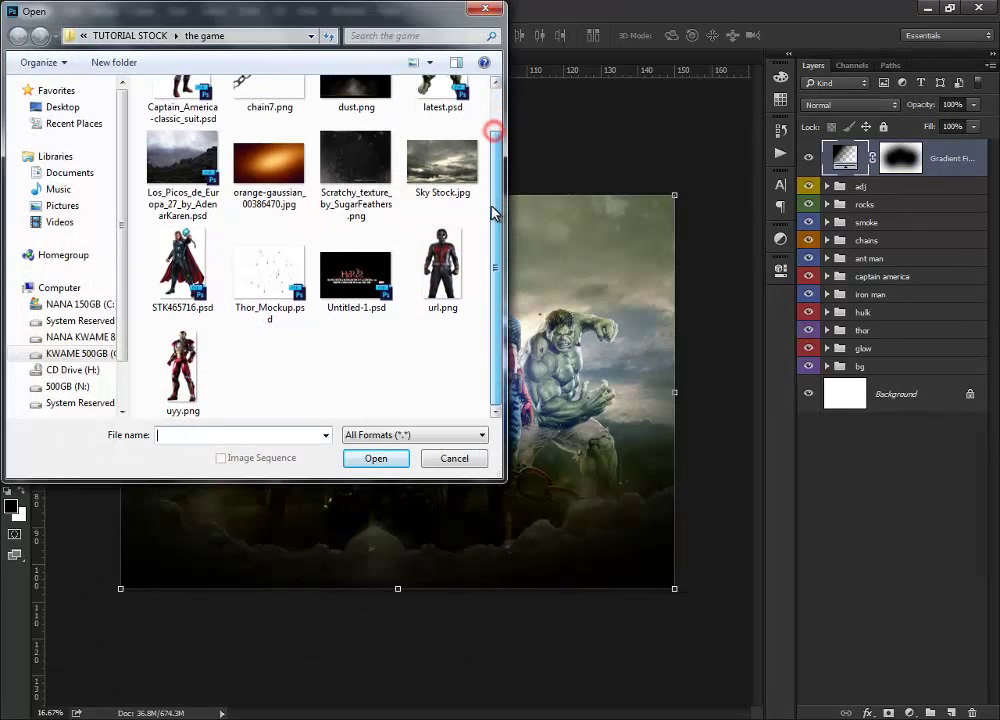
{"action": "left_click", "coordinate": [270, 165]}
{"action": "left_click", "coordinate": [376, 457]}
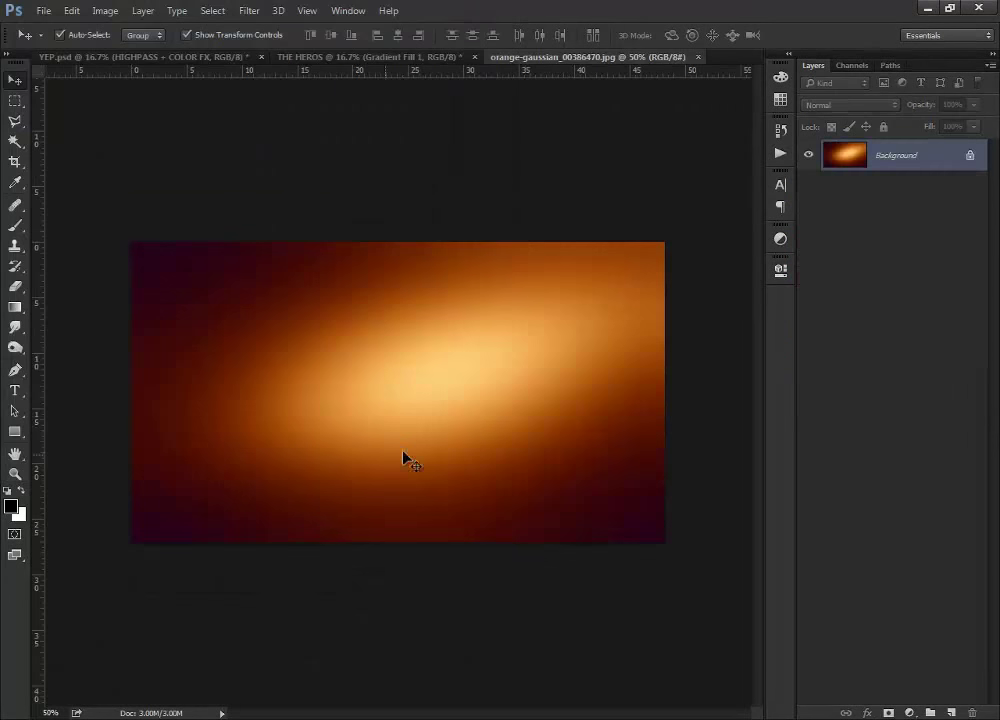
- Open the sparks_2 image from the ANT-MAN TUTO folder
{"action": "left_click", "coordinate": [41, 12]}
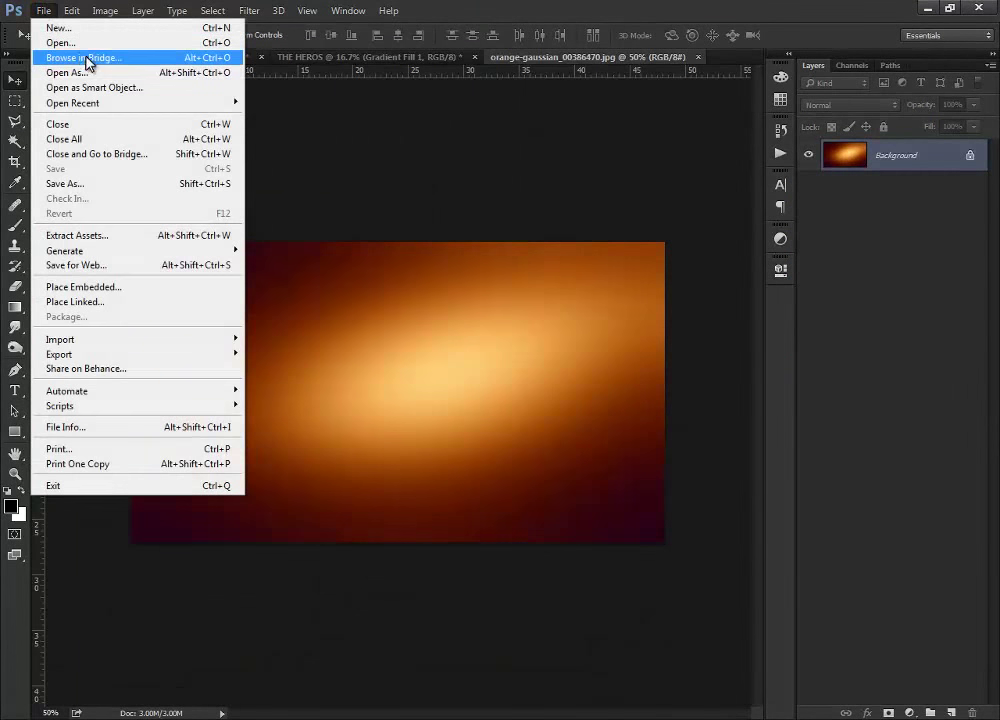
{"action": "left_click", "coordinate": [62, 43]}
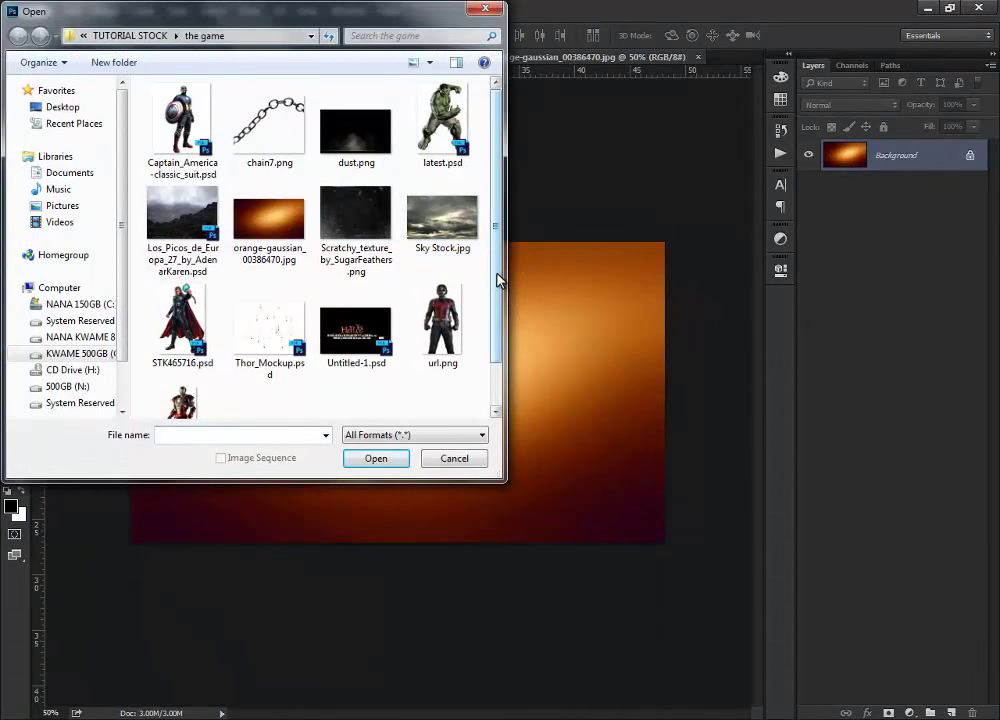
{"action": "scroll", "coordinate": [497, 275], "scroll_direction": "down", "scroll_amount": 2}
{"action": "scroll", "coordinate": [493, 200], "scroll_direction": "up", "scroll_amount": 2}
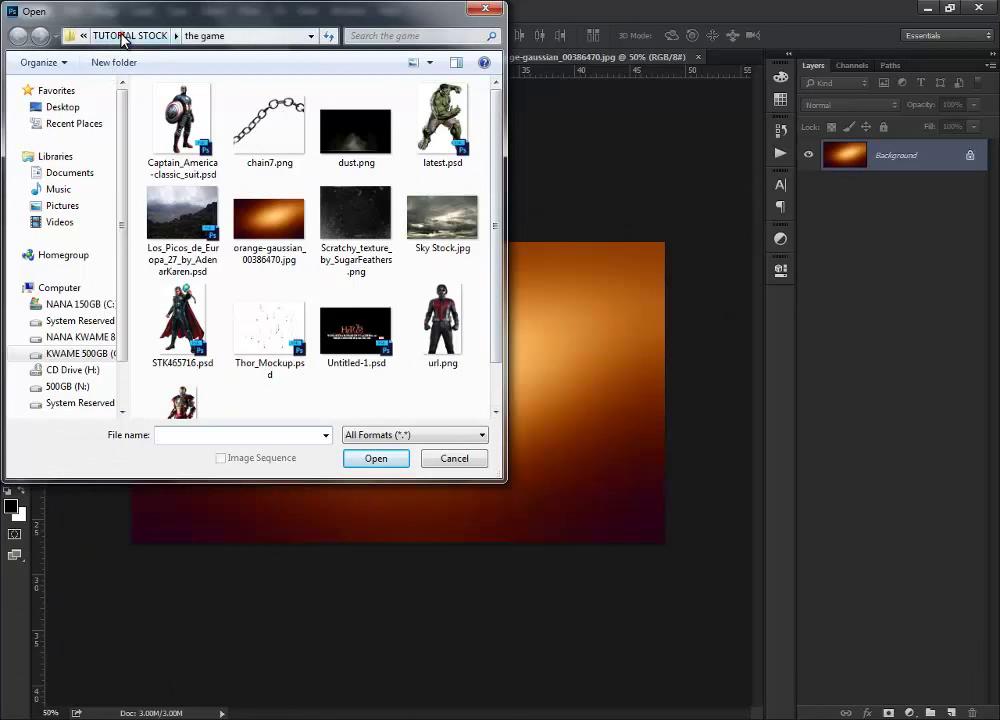
{"action": "left_click", "coordinate": [130, 35]}
{"action": "double_click", "coordinate": [183, 120]}
{"action": "scroll", "coordinate": [488, 175], "scroll_direction": "down", "scroll_amount": 1}
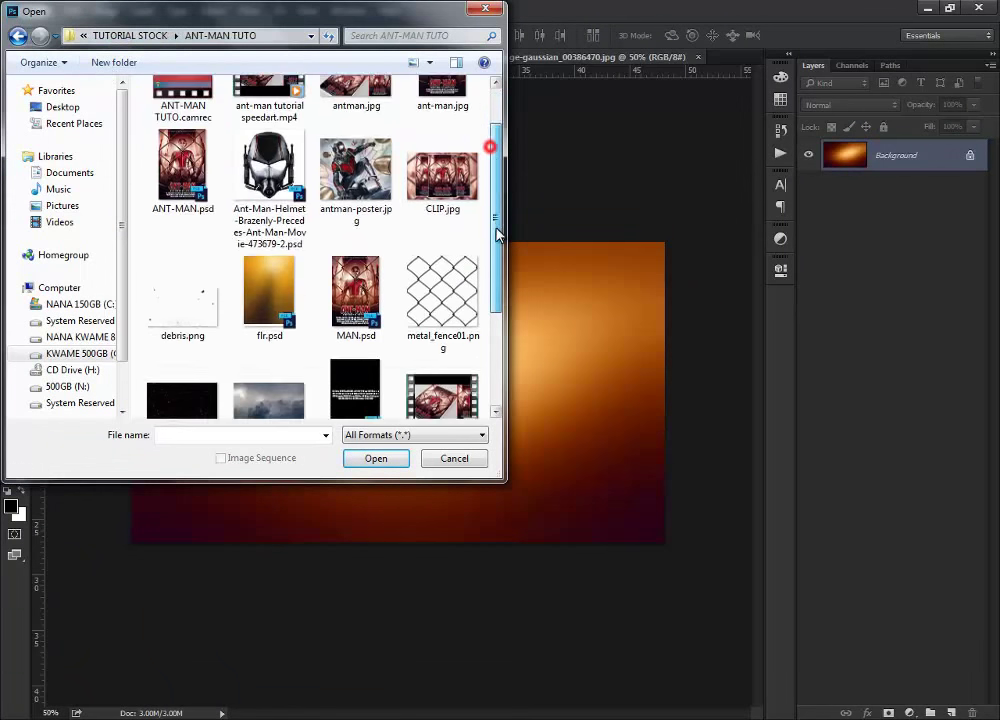
{"action": "scroll", "coordinate": [300, 250], "scroll_direction": "down", "scroll_amount": 3}
{"action": "left_click", "coordinate": [190, 300]}
{"action": "left_click", "coordinate": [387, 459]}
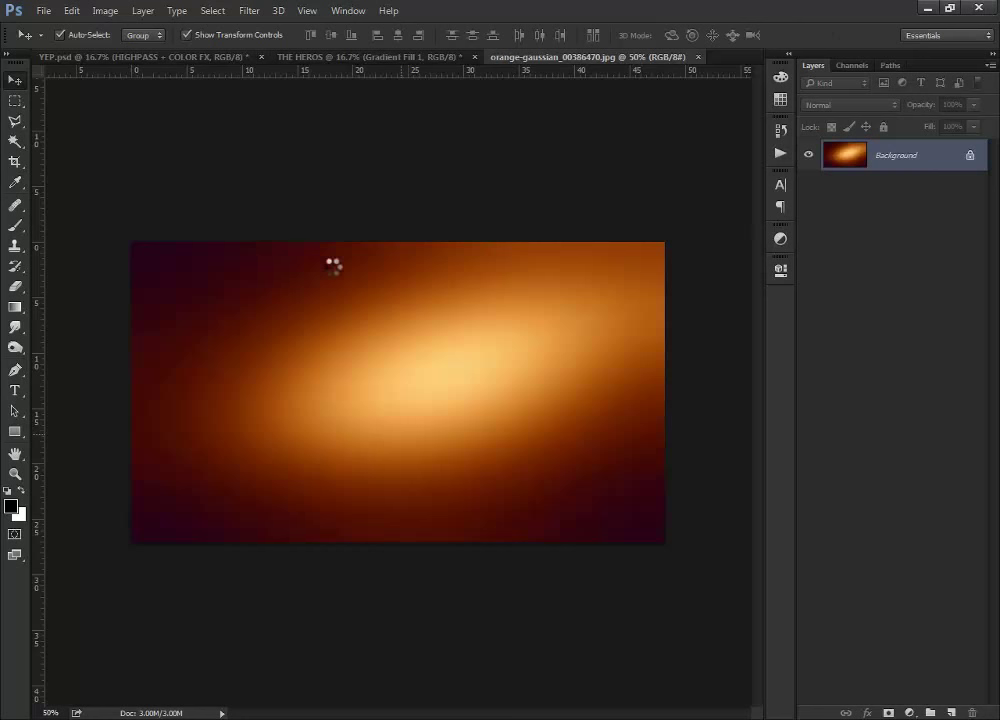
- Place the sparks over the poster's lower half in Screen mode, enlarged and rotated 3.24°
{"action": "mouse_move", "coordinate": [447, 300]}
{"action": "left_mouse_down"}
{"action": "mouse_move", "coordinate": [205, 115]}
{"action": "mouse_move", "coordinate": [452, 460]}
{"action": "mouse_move", "coordinate": [507, 460]}
{"action": "left_mouse_up"}
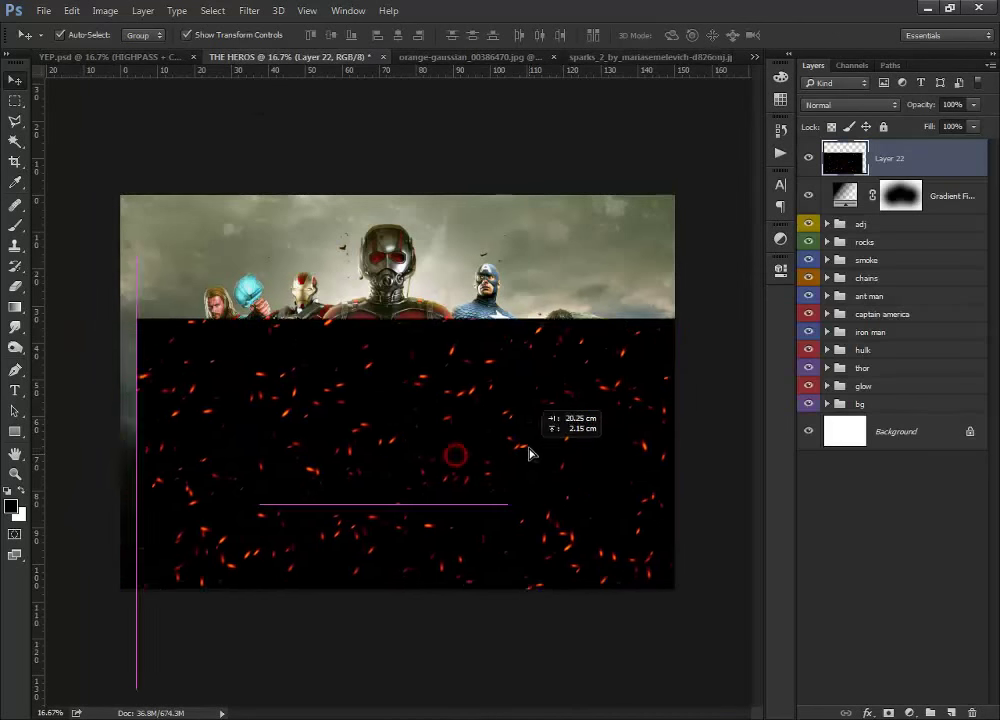
{"action": "left_click", "coordinate": [848, 105]}
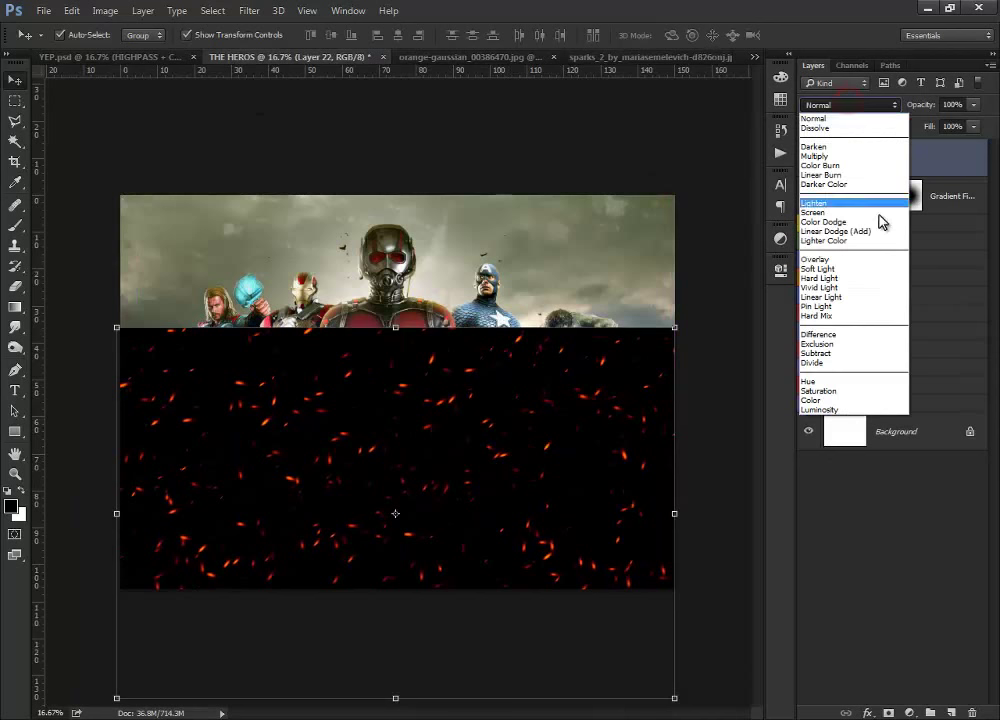
{"action": "left_click", "coordinate": [827, 213]}
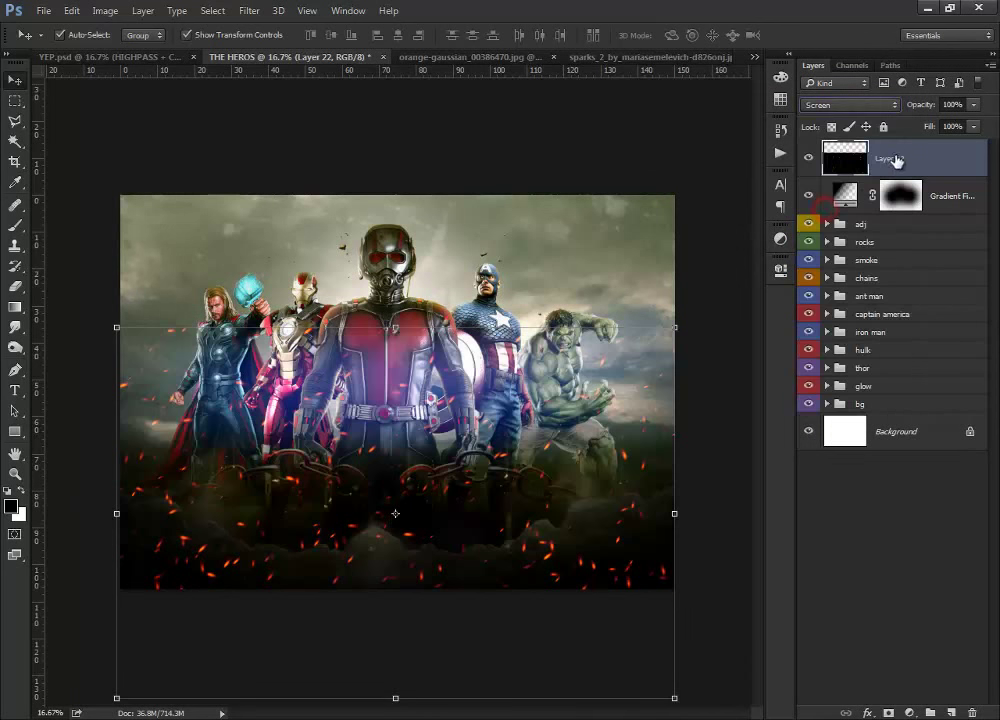
{"action": "left_click_drag", "start_coordinate": [119, 330], "coordinate": [103, 319]}
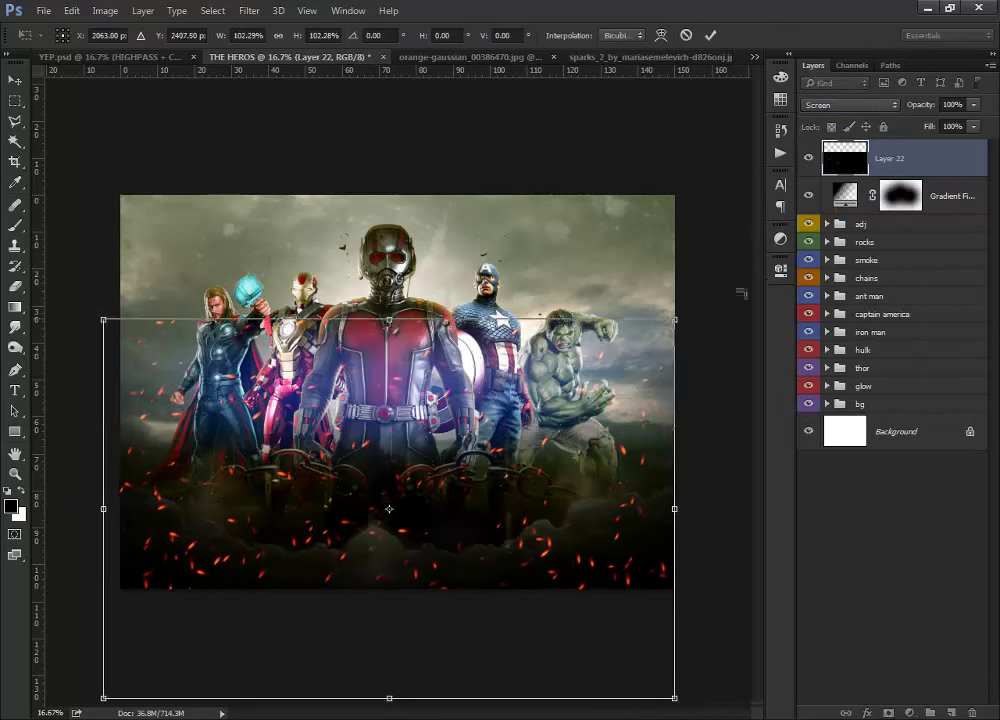
{"action": "left_click_drag", "start_coordinate": [719, 272], "coordinate": [612, 455]}
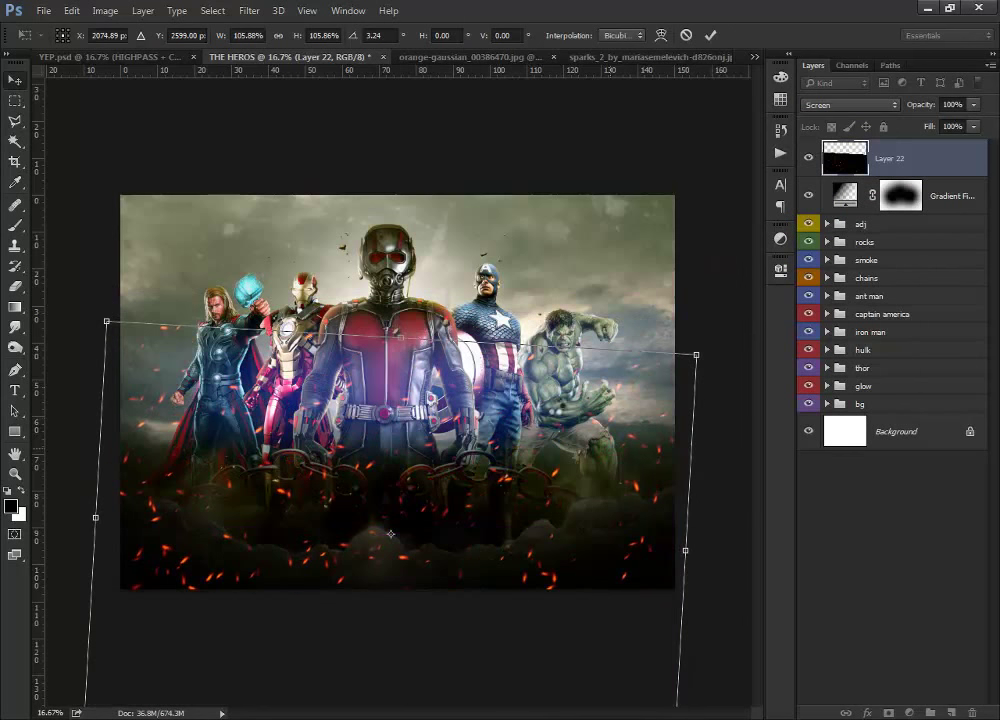
{"action": "key", "text": "Return"}
- Erase the centre of the sparks layer and set its opacity to 51%
{"action": "key", "text": "e"}
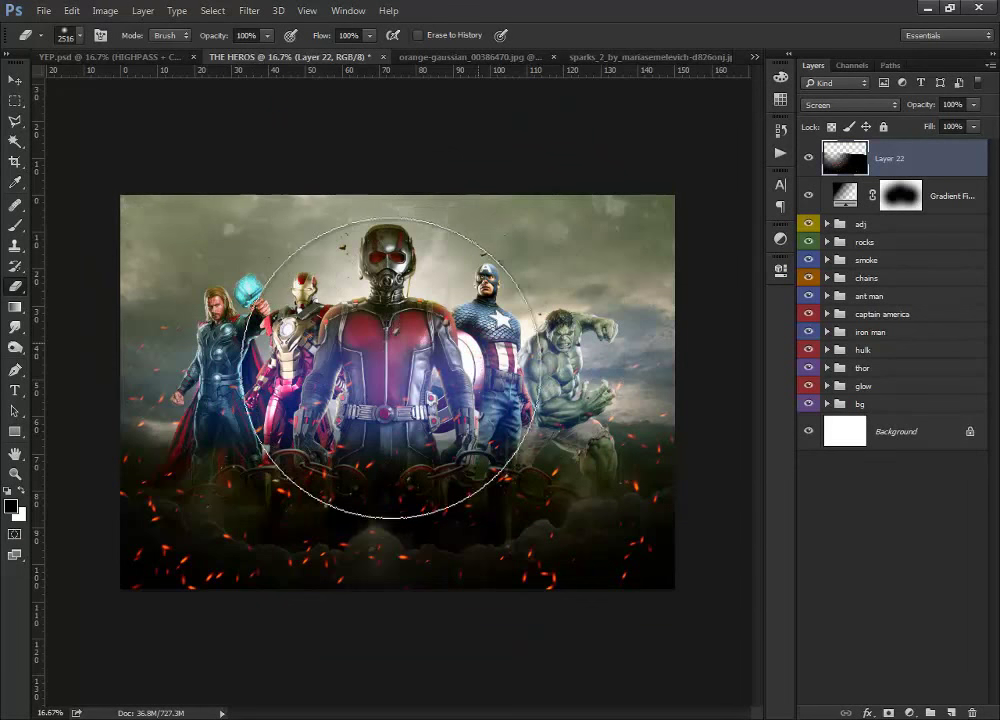
{"action": "left_click", "coordinate": [14, 78]}
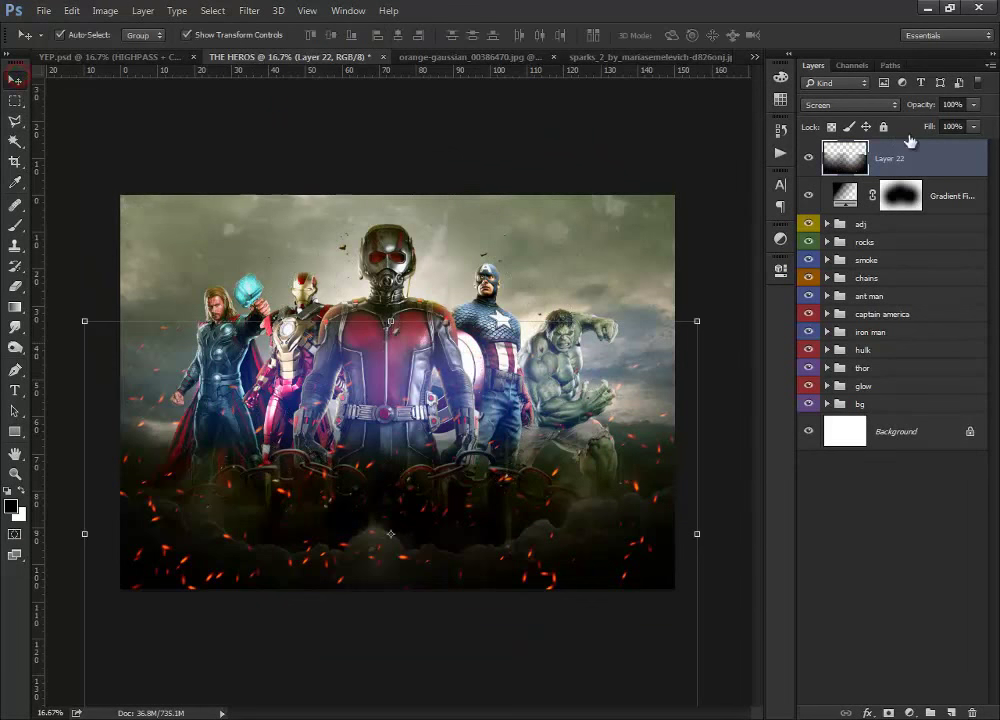
{"action": "left_click", "coordinate": [974, 104]}
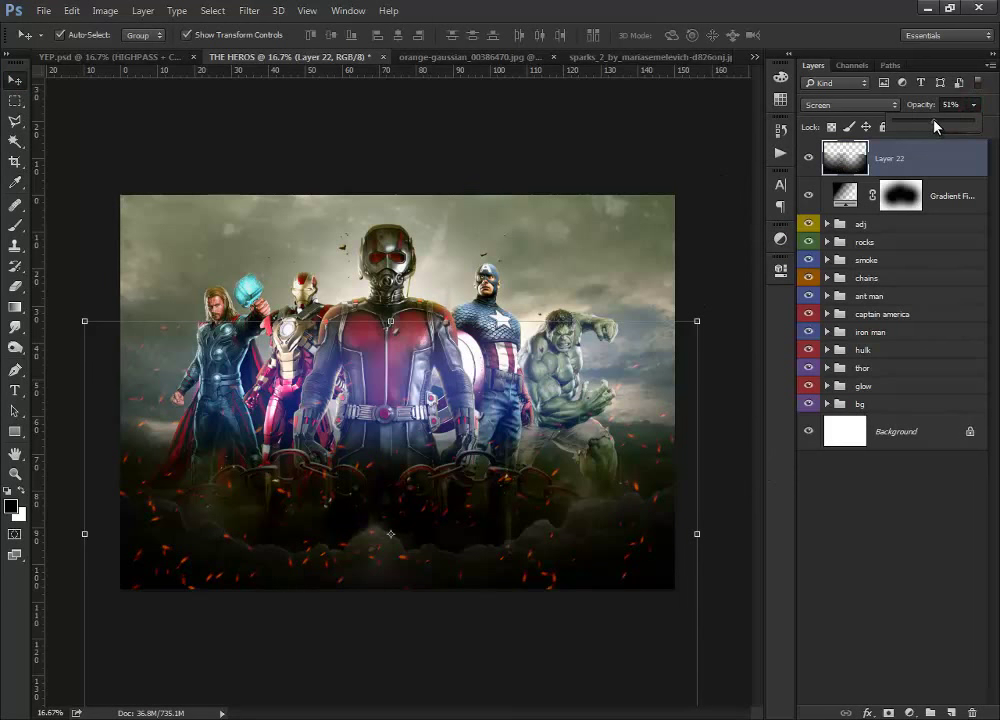
{"action": "left_click", "coordinate": [700, 155]}
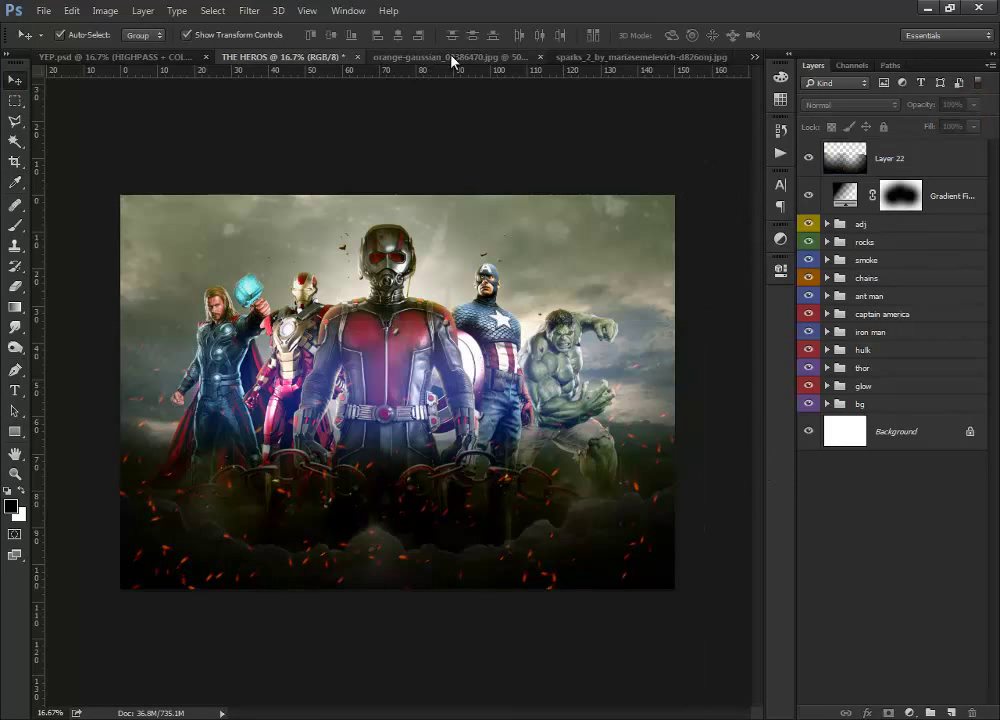
- Close sparks_2 and bring the orange glow into the poster, enlarged to cover it
{"action": "left_click", "coordinate": [603, 57]}
{"action": "left_click", "coordinate": [723, 57]}
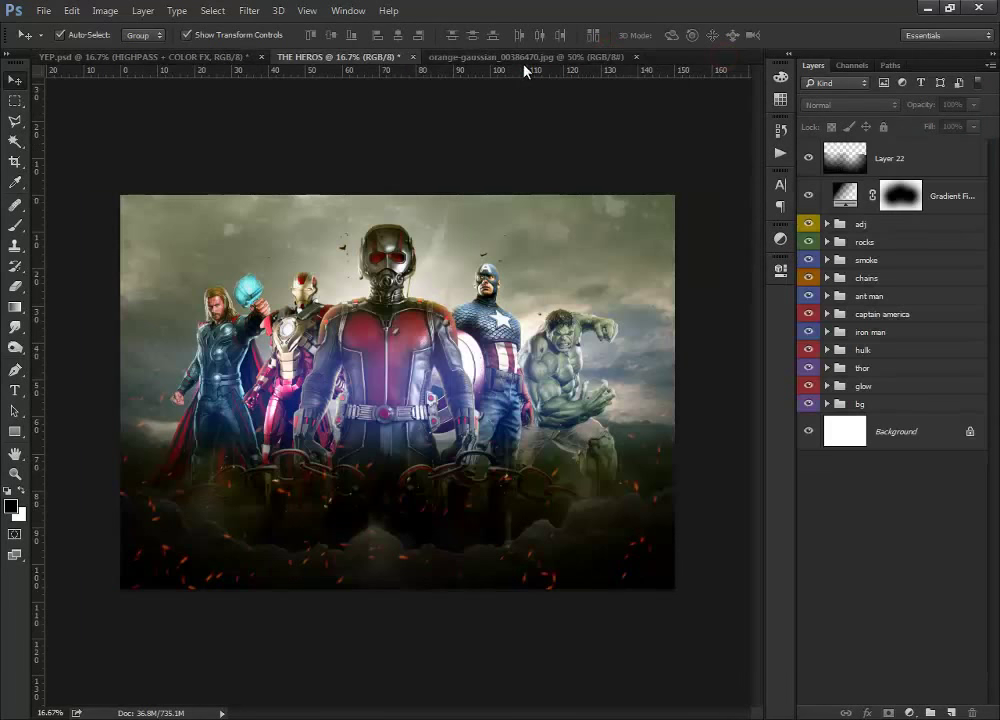
{"action": "left_click", "coordinate": [524, 60]}
{"action": "left_click_drag", "start_coordinate": [520, 308], "coordinate": [423, 192]}
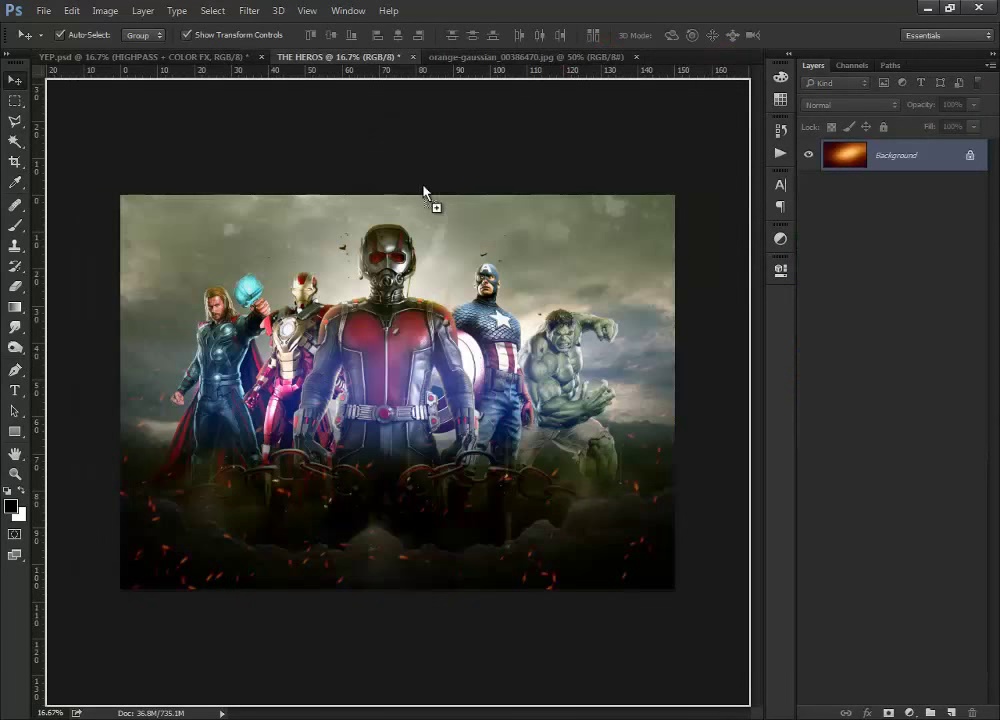
{"action": "left_click_drag", "start_coordinate": [469, 263], "coordinate": [705, 339]}
{"action": "double_click", "coordinate": [569, 285]}
- Screen-blend Layer 23, shift it up, and erase the glow over Hulk's side of the sky
{"action": "left_click", "coordinate": [851, 106]}
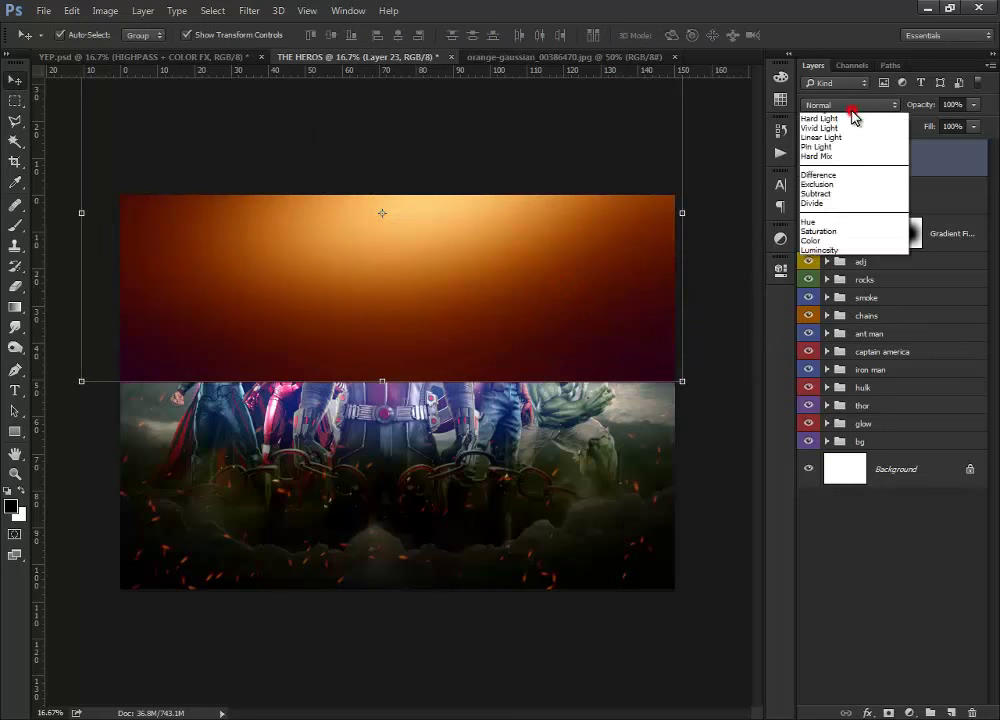
{"action": "left_click", "coordinate": [845, 200]}
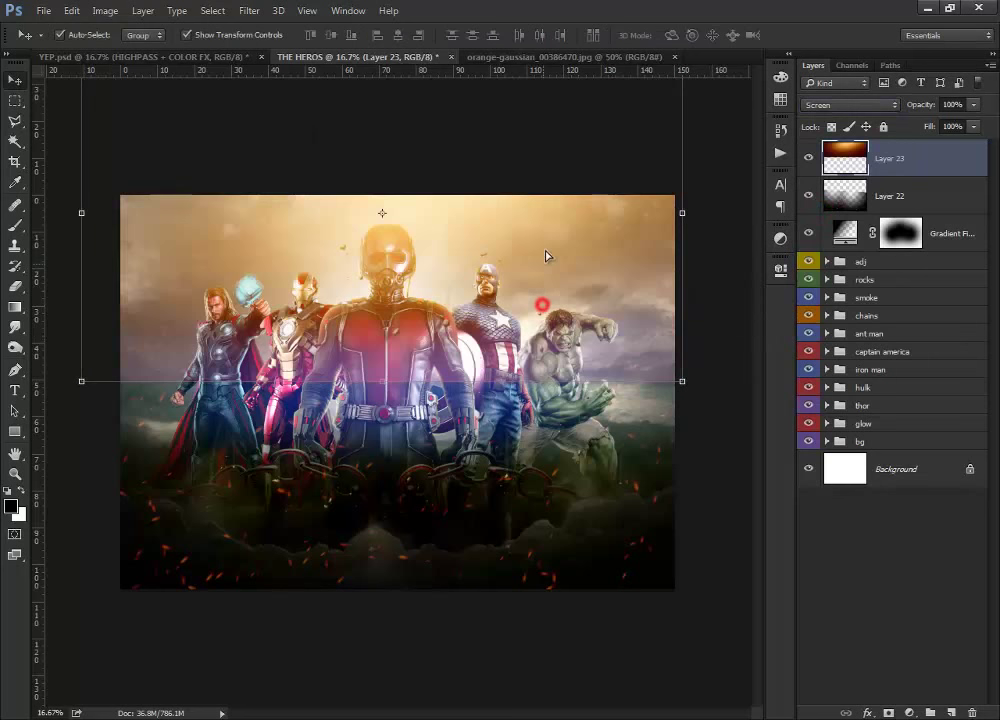
{"action": "left_click_drag", "start_coordinate": [545, 255], "coordinate": [545, 212]}
{"action": "key", "text": "e"}
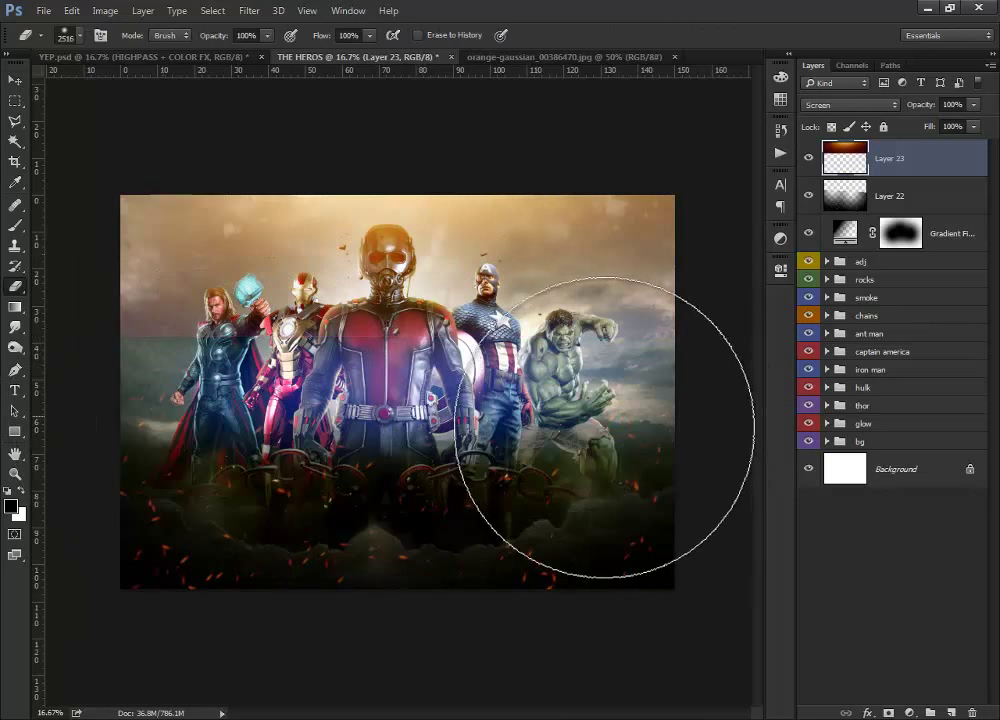
{"action": "left_click_drag", "start_coordinate": [603, 458], "coordinate": [580, 435]}
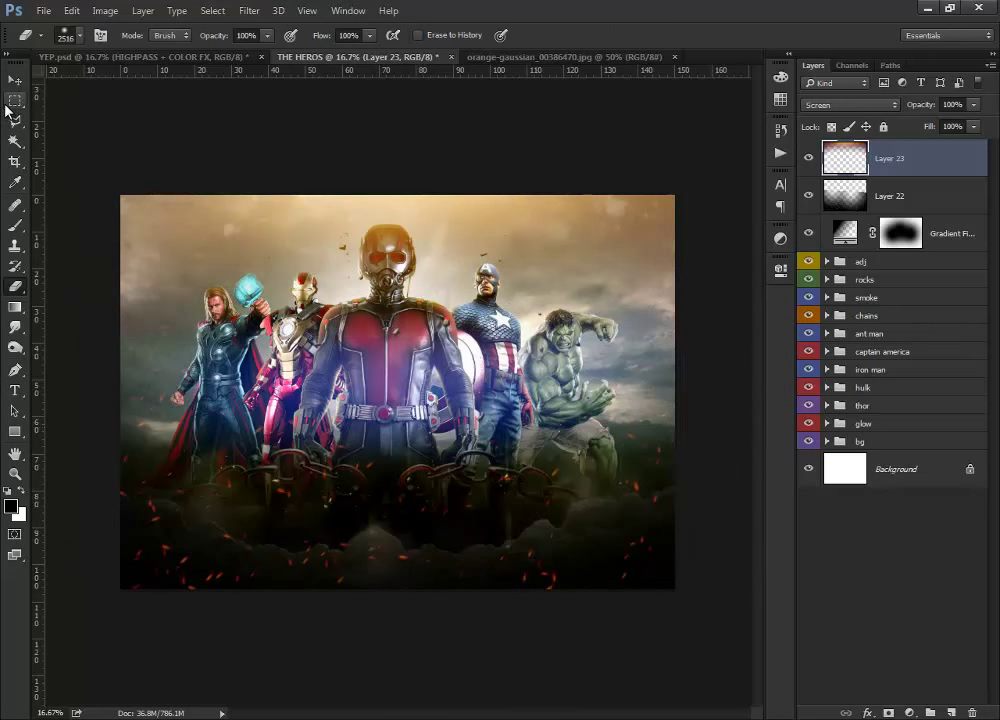
{"action": "left_click", "coordinate": [14, 80]}
{"action": "left_click", "coordinate": [721, 148]}
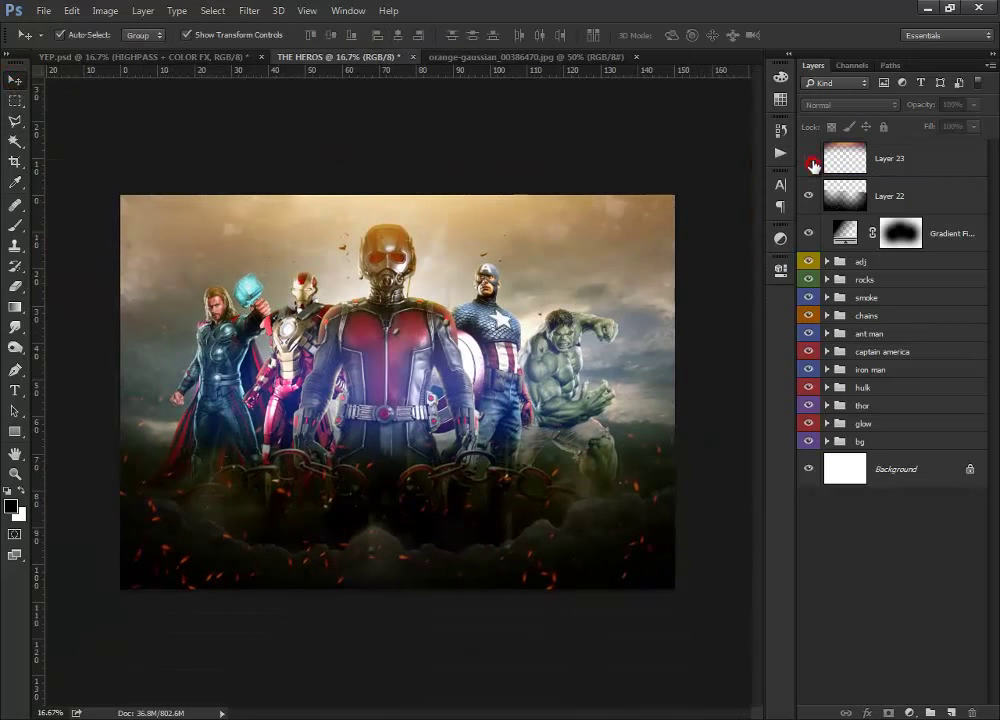
{"action": "left_click", "coordinate": [810, 158]}
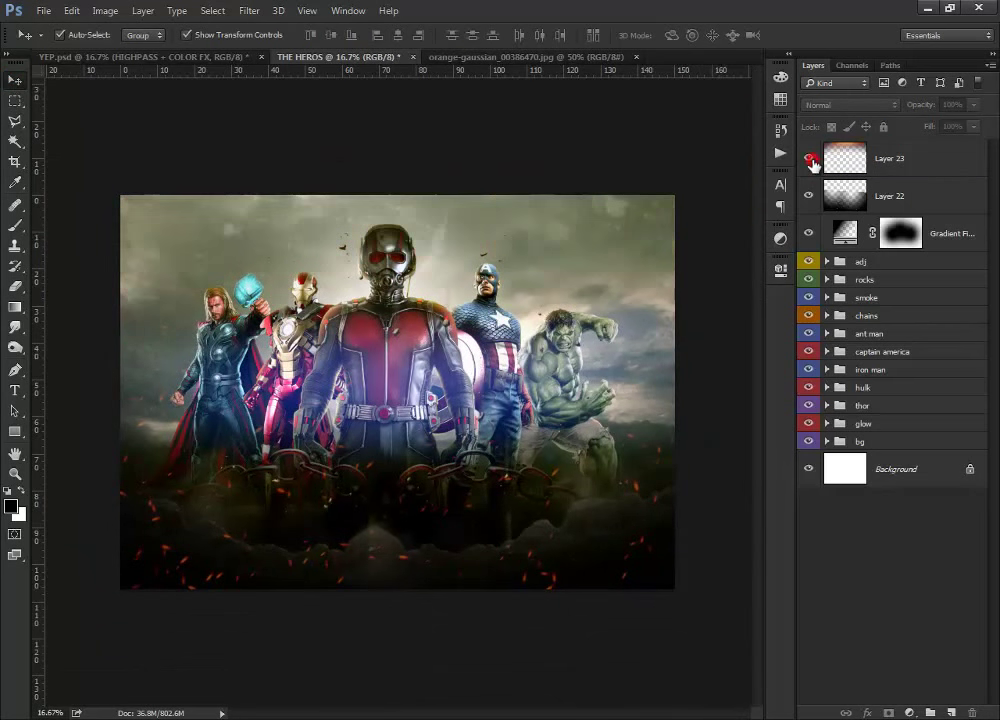
- Show the glow layer again and group Gradient Fill, Layer 22 and Layer 23
{"action": "left_click", "coordinate": [651, 635]}
{"action": "left_click", "coordinate": [973, 232]}
{"action": "left_click", "coordinate": [960, 196], "text": "shift"}
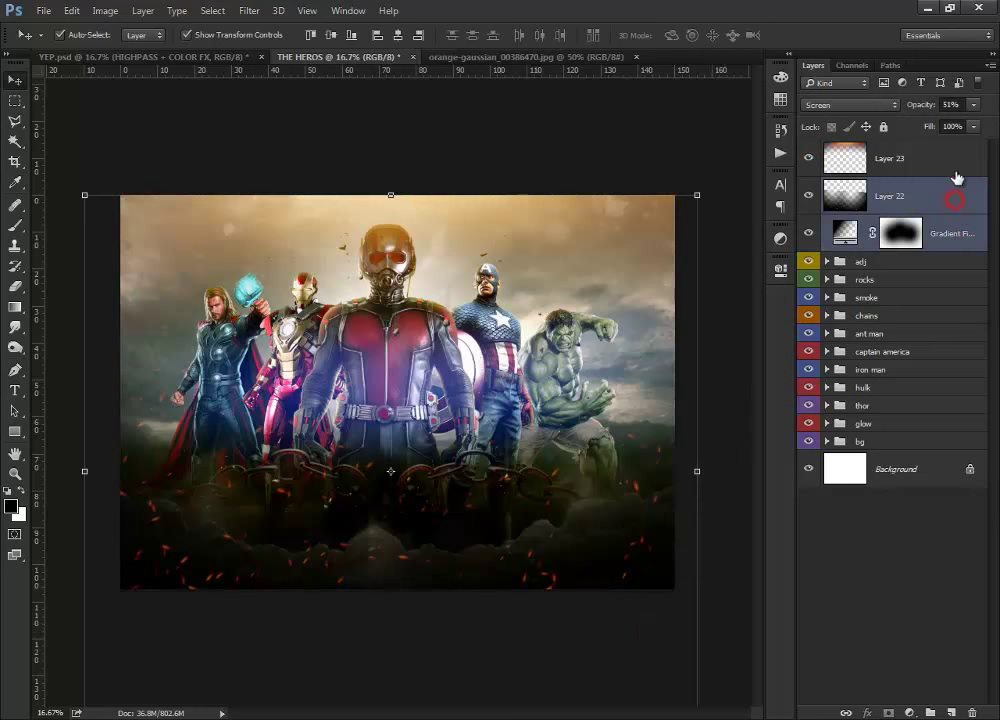
{"action": "key", "text": "ctrl+g"}
- Name the new group adj1 and give it an orange label
{"action": "double_click", "coordinate": [868, 148]}
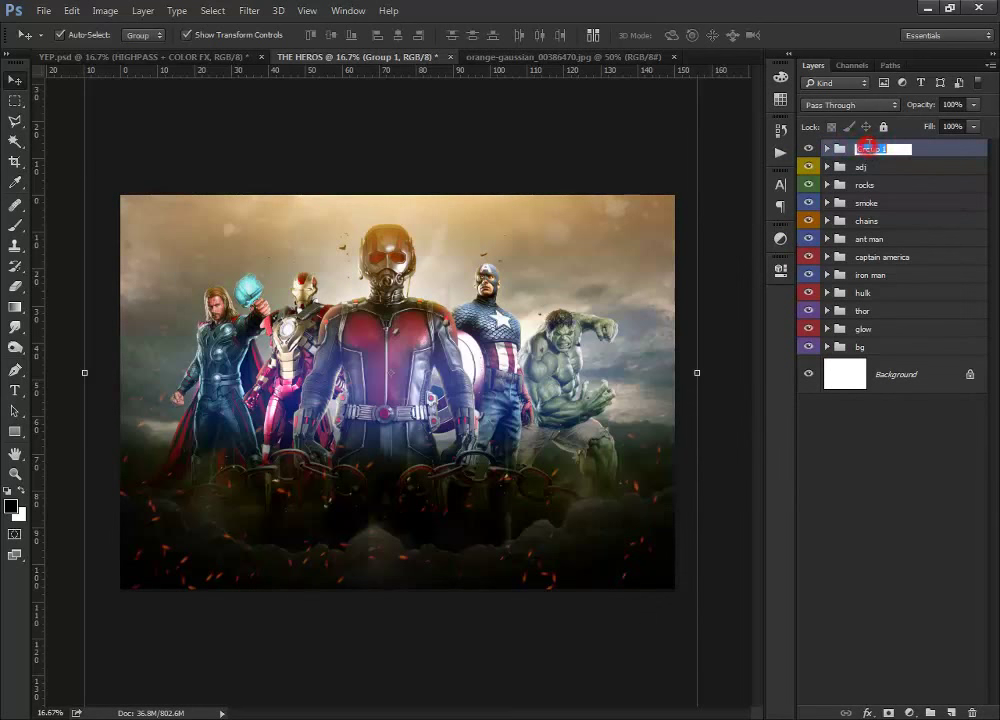
{"action": "type", "text": "adj1"}
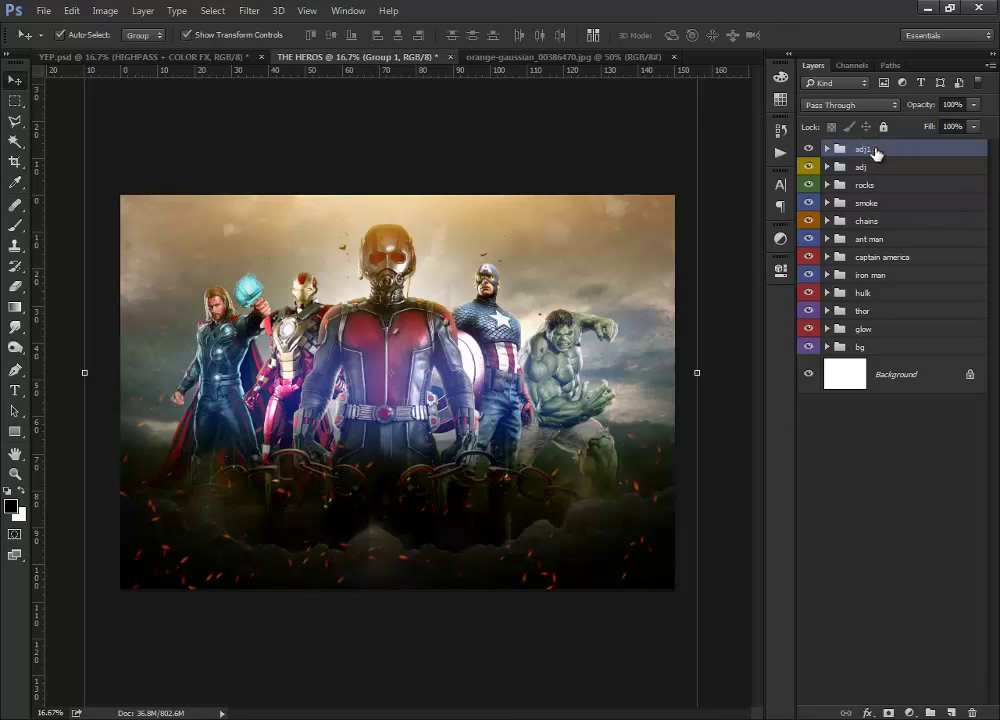
{"action": "key", "text": "Return"}
{"action": "right_click", "coordinate": [908, 152]}
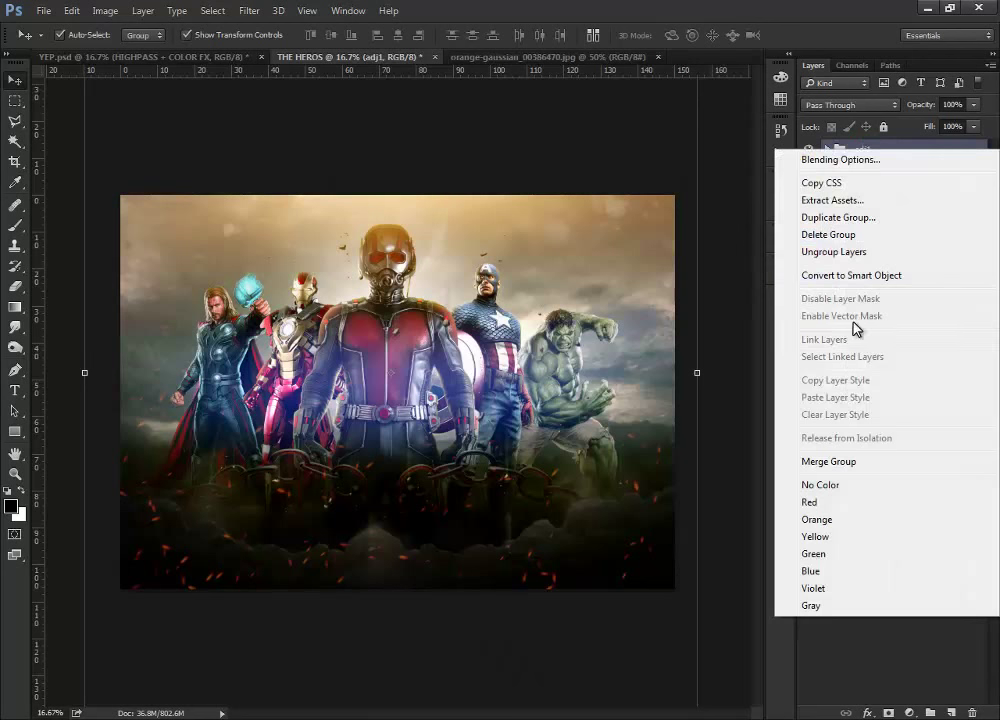
{"action": "left_click", "coordinate": [837, 520]}
{"action": "left_click", "coordinate": [741, 193]}
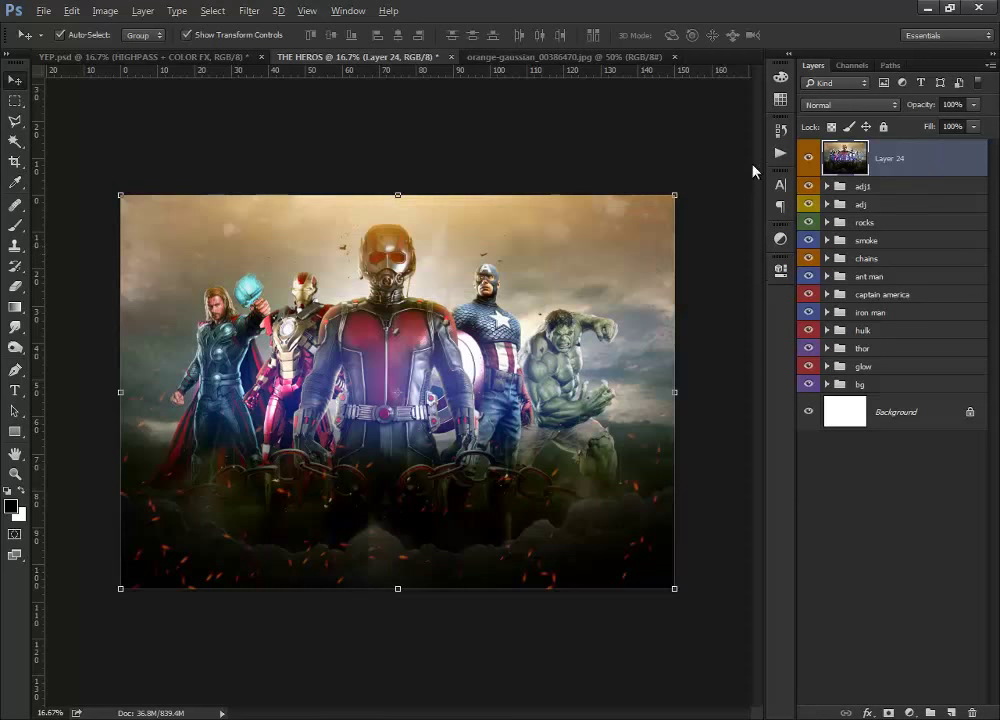
- Duplicate Layer 24 and set the copy's blend mode to Soft Light
{"action": "left_click", "coordinate": [901, 160]}
{"action": "left_click_drag", "start_coordinate": [913, 158], "coordinate": [952, 712]}
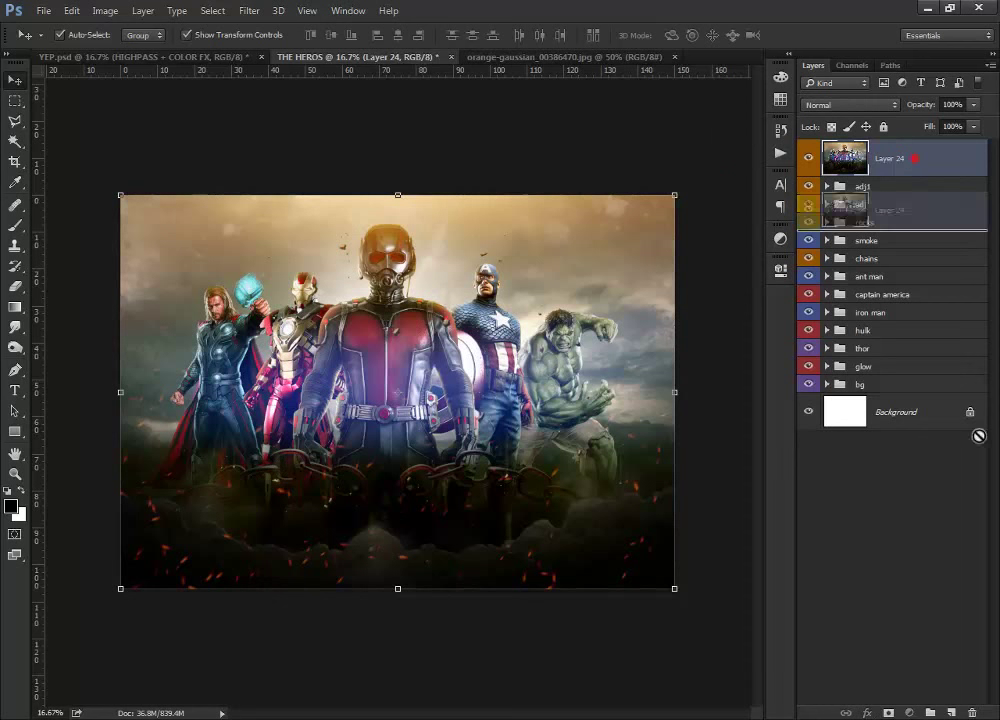
{"action": "left_click", "coordinate": [880, 104]}
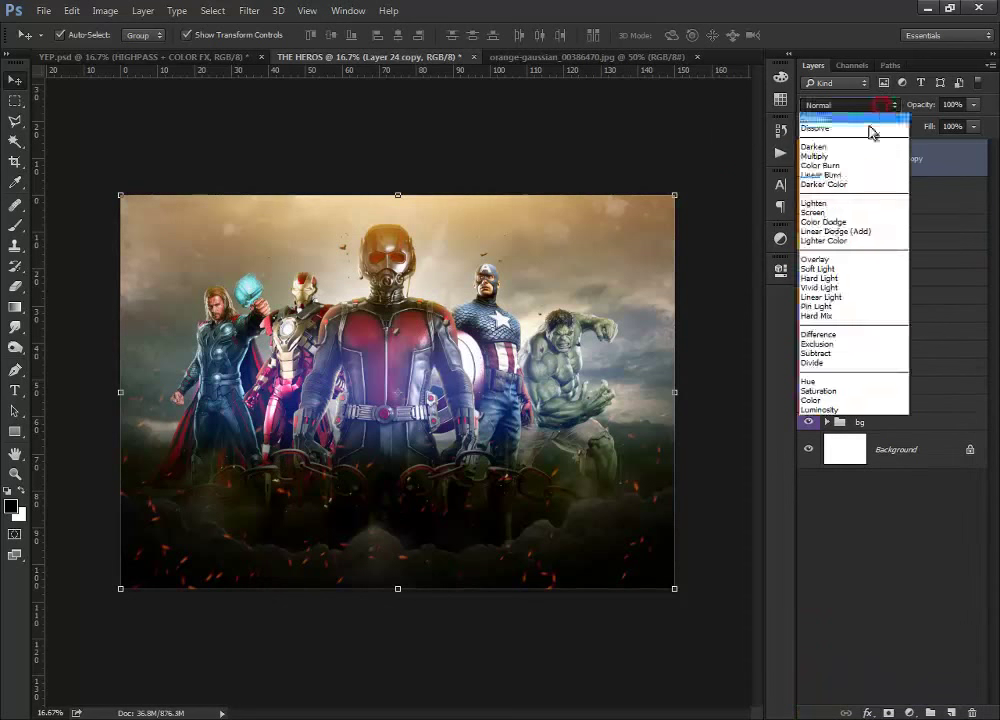
{"action": "left_click", "coordinate": [831, 270]}
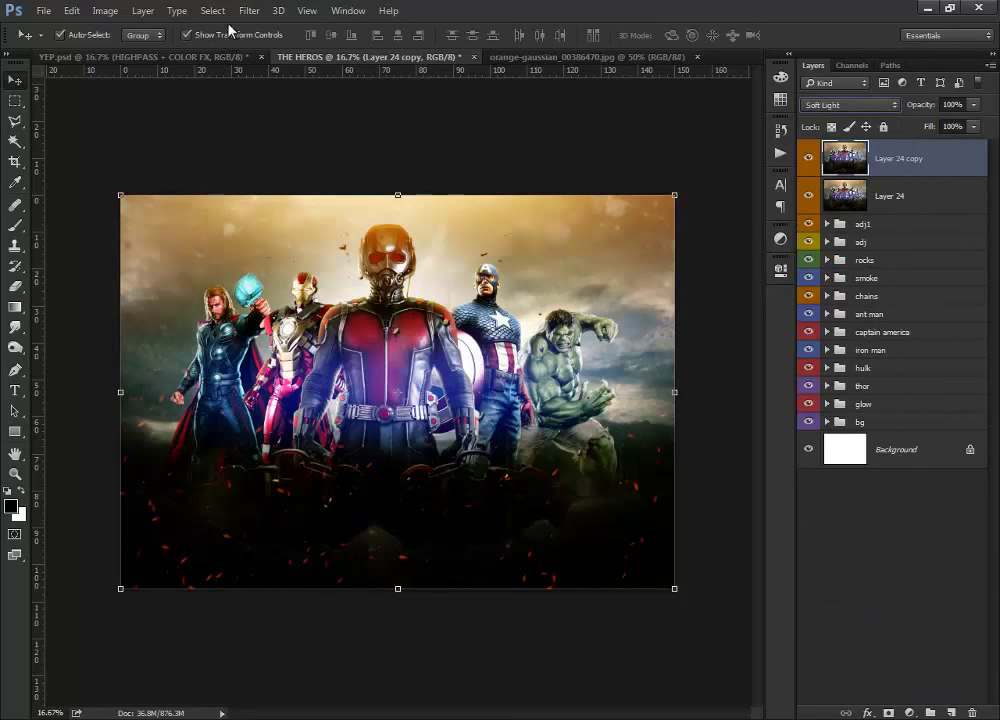
- Apply a High Pass filter with 6.8-pixel radius to the Soft Light copy
{"action": "left_click", "coordinate": [243, 10]}
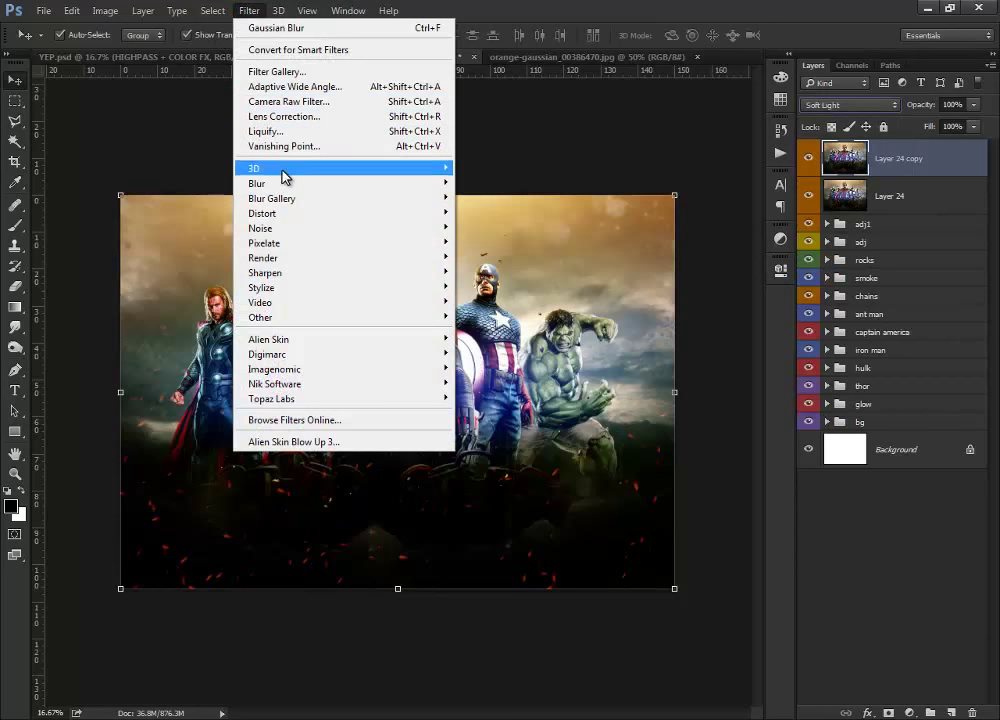
{"action": "mouse_move", "coordinate": [300, 317]}
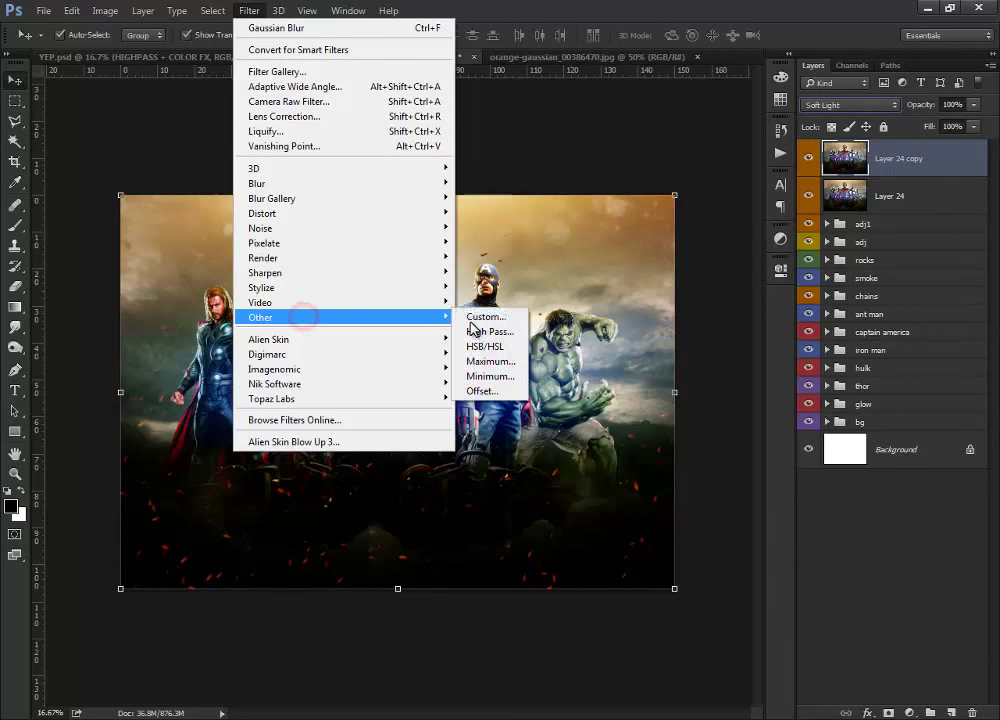
{"action": "left_click", "coordinate": [504, 331]}
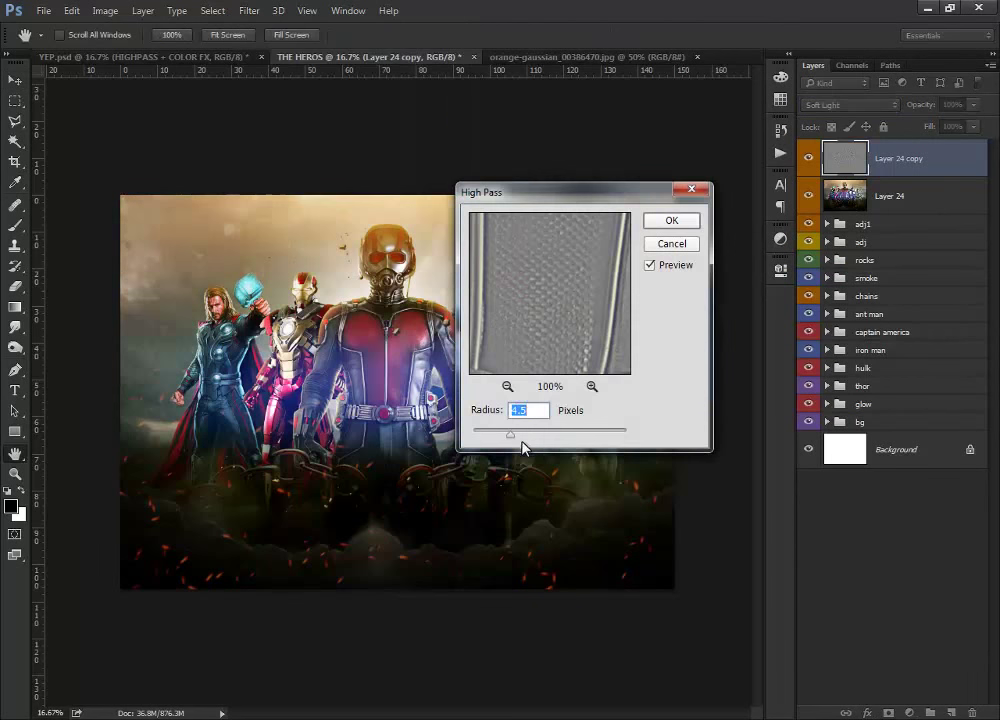
{"action": "left_click_drag", "start_coordinate": [524, 440], "coordinate": [522, 438]}
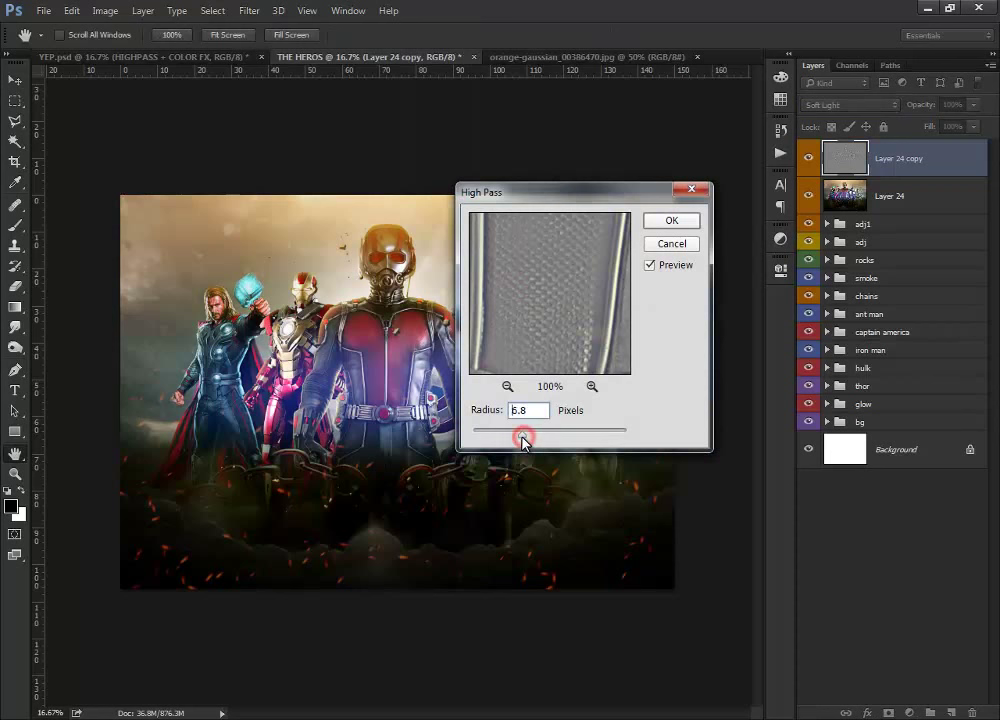
{"action": "left_click", "coordinate": [671, 221]}
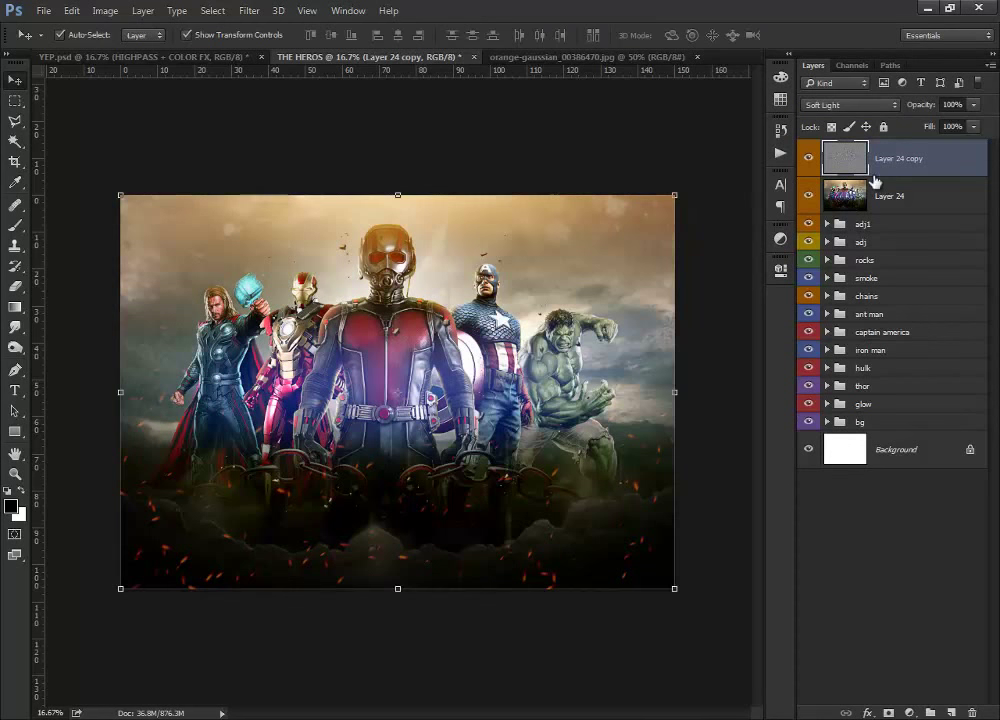
{"action": "key", "text": "ctrl+plus"}
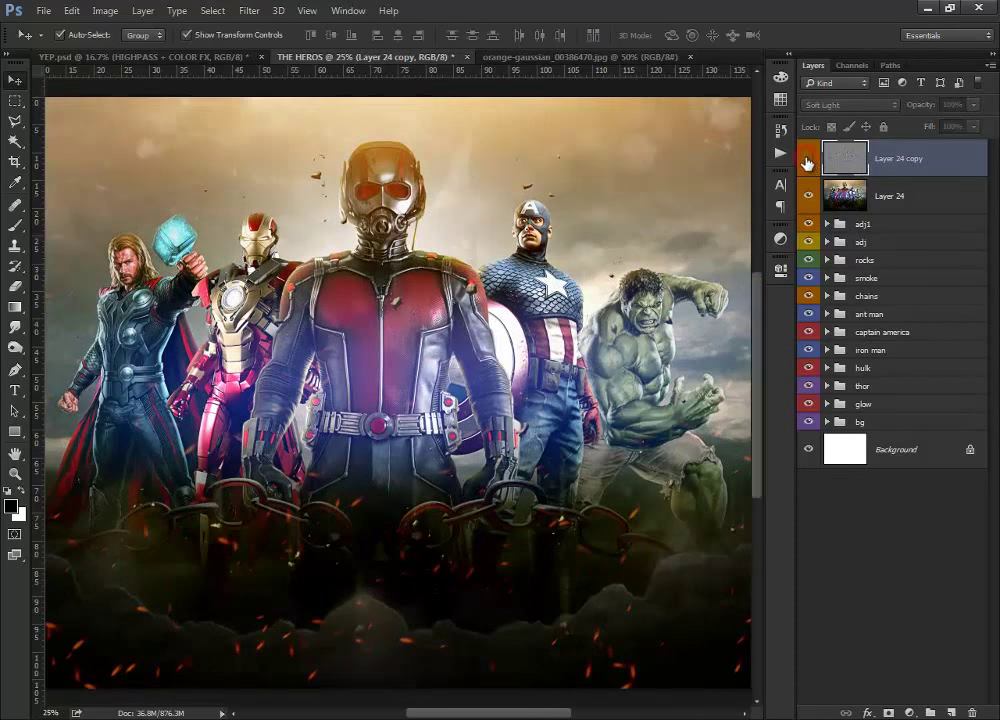
- Duplicate Layer 24 again, move the copy to the top, and blend it in Linear Light
{"action": "left_click", "coordinate": [895, 199]}
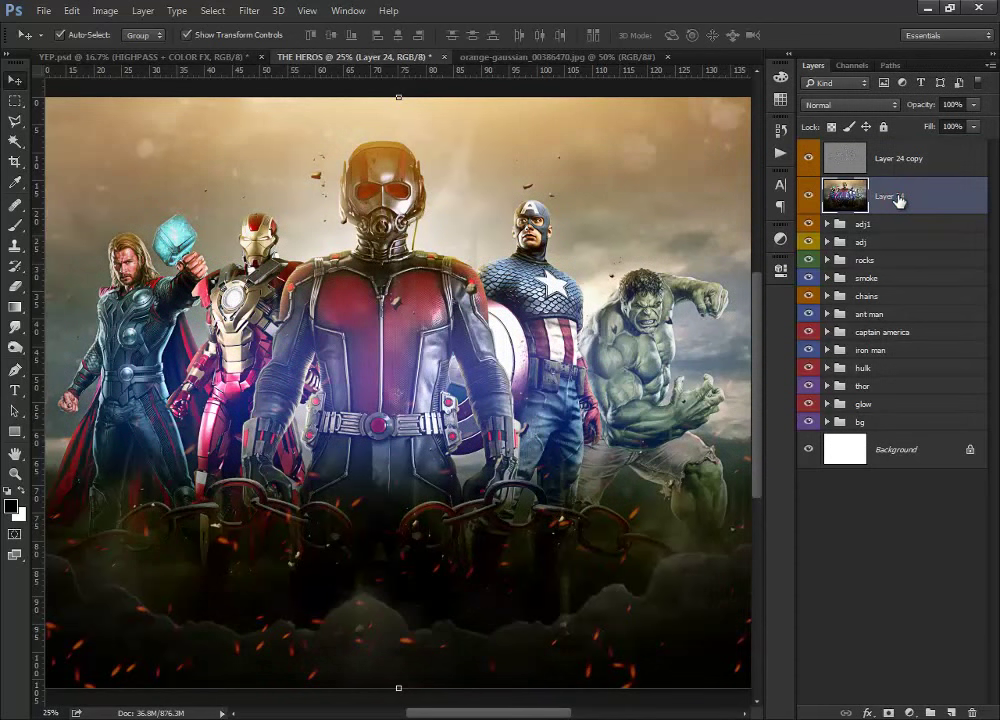
{"action": "left_click_drag", "start_coordinate": [897, 199], "coordinate": [951, 712]}
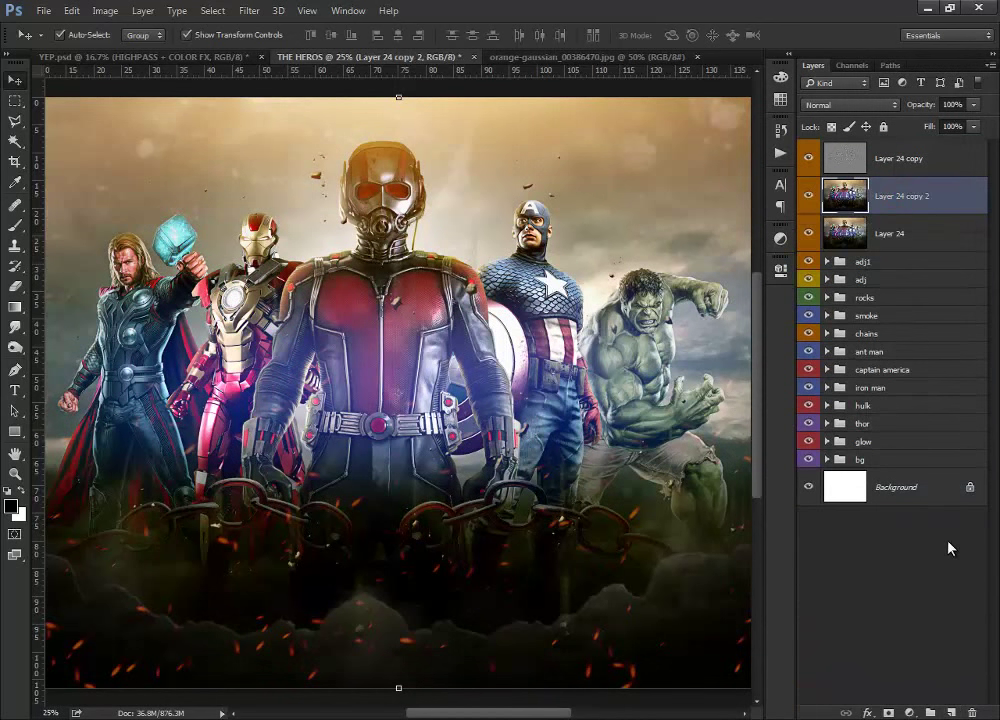
{"action": "key", "text": "ctrl+bracketright"}
{"action": "left_click", "coordinate": [868, 103]}
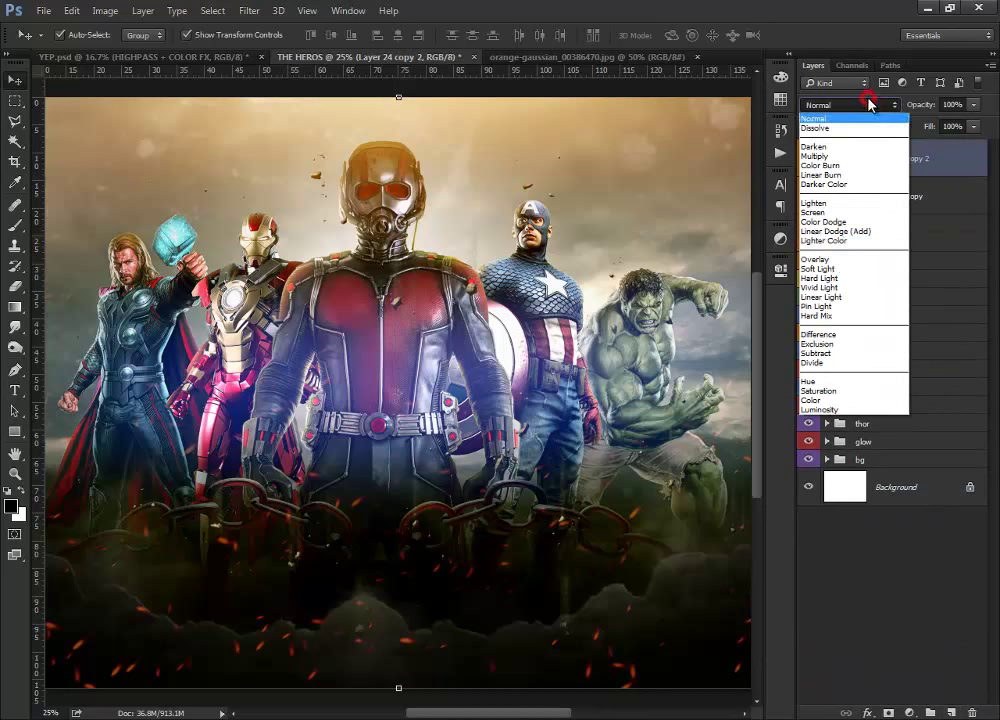
{"action": "left_click", "coordinate": [840, 297]}
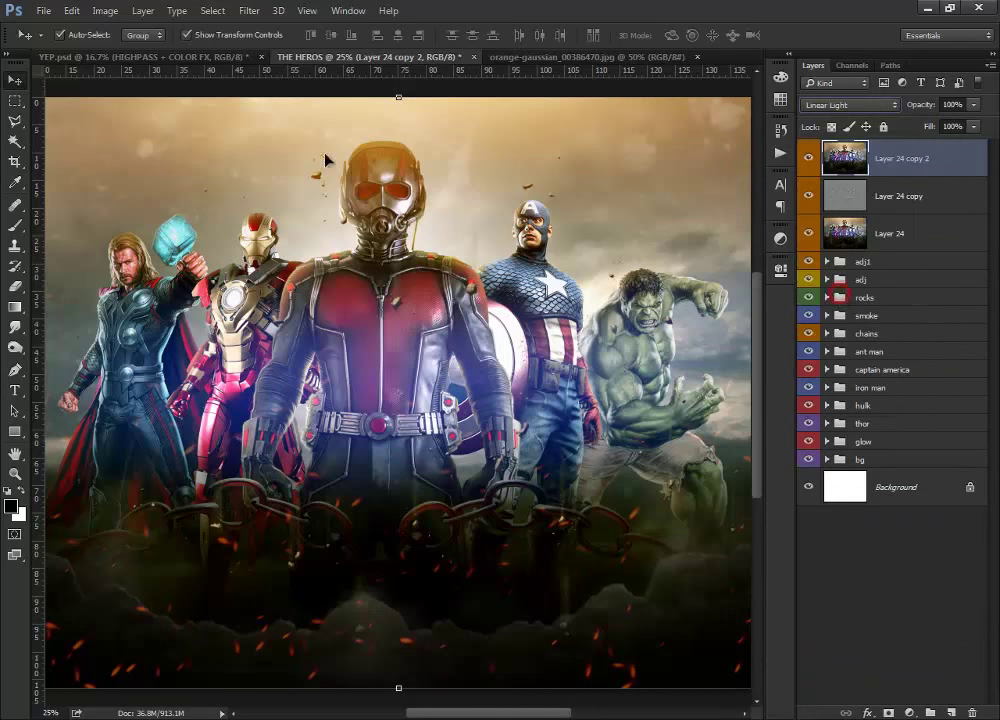
{"action": "left_click", "coordinate": [249, 11]}
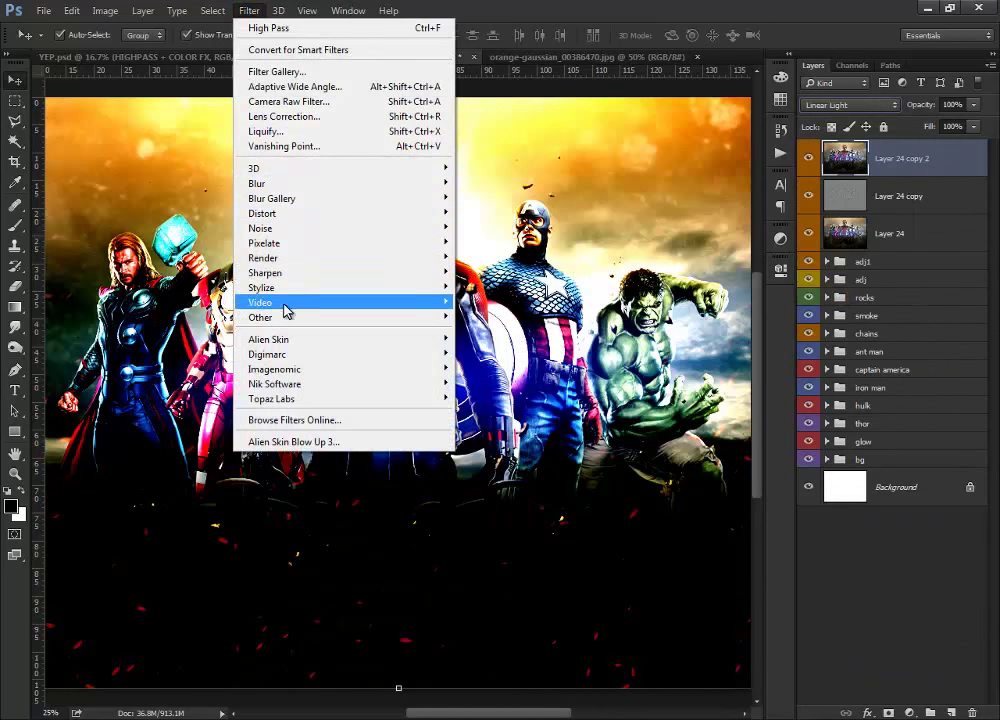
- Apply a 1.8-pixel High Pass to Layer 24 copy 2 and set its opacity to 78%
{"action": "left_click", "coordinate": [500, 333]}
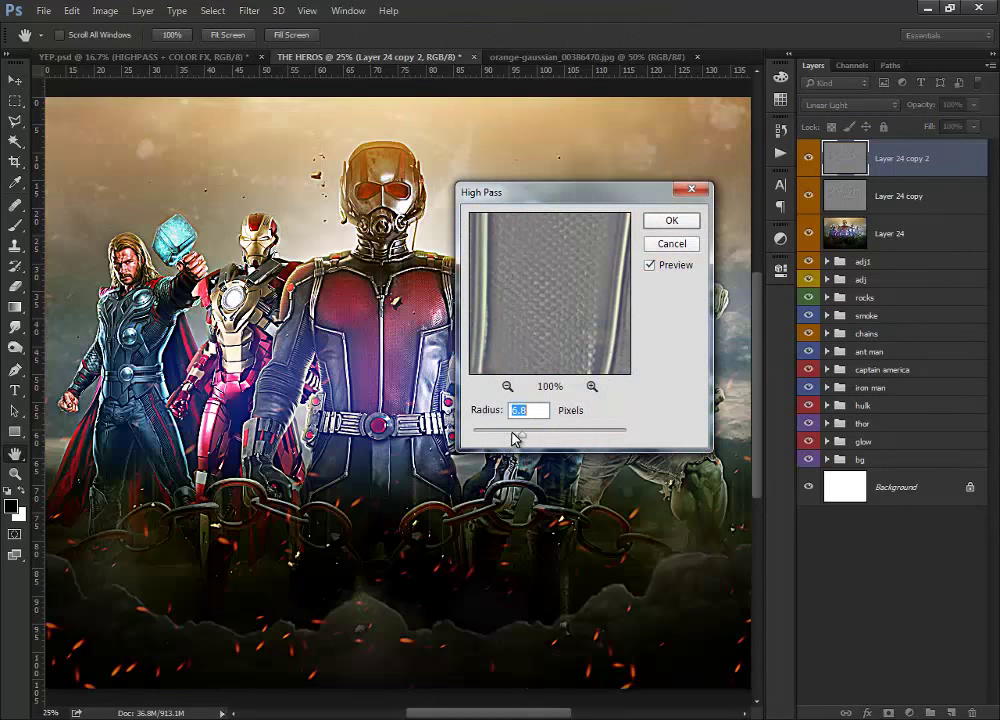
{"action": "mouse_move", "coordinate": [513, 437]}
{"action": "left_mouse_down"}
{"action": "mouse_move", "coordinate": [484, 431]}
{"action": "mouse_move", "coordinate": [490, 437]}
{"action": "left_mouse_up"}
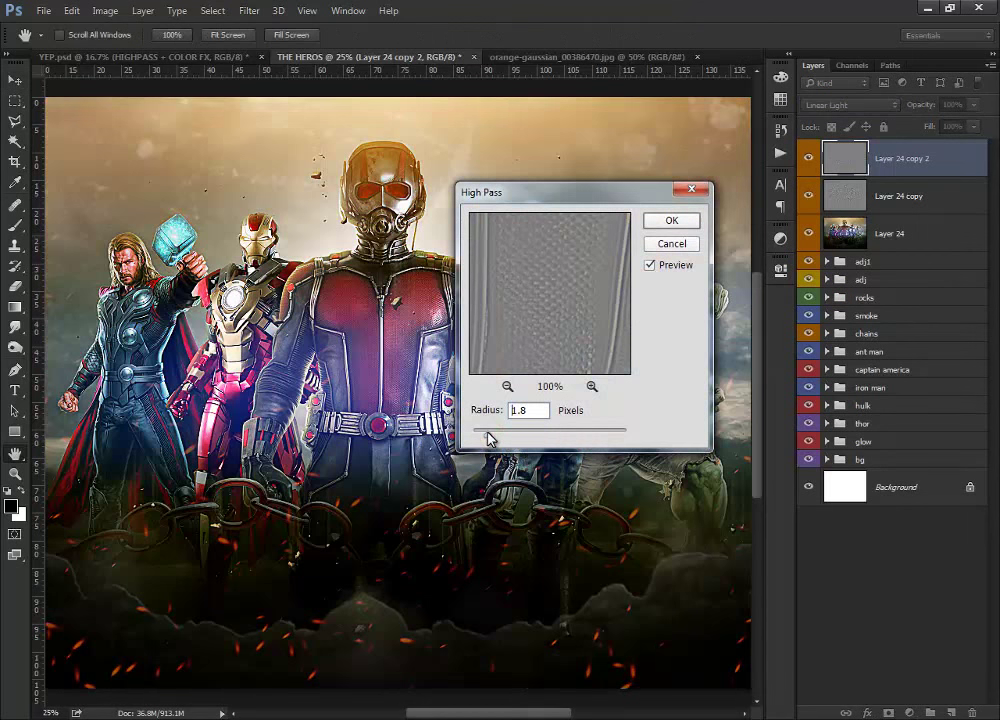
{"action": "left_click", "coordinate": [671, 221]}
{"action": "key", "text": "v"}
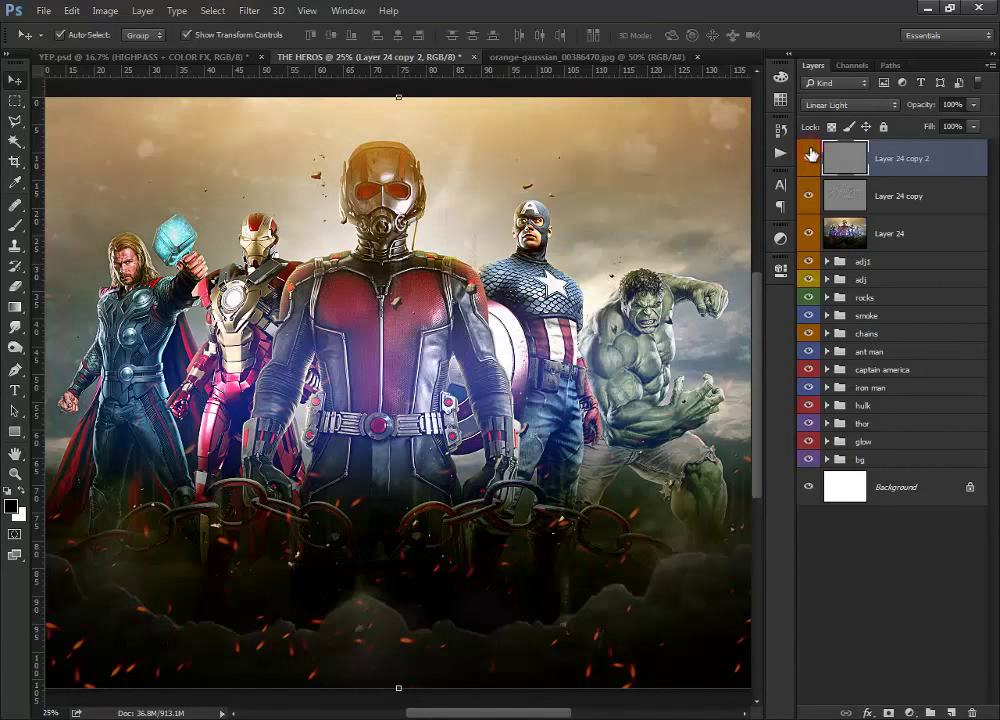
{"action": "left_click_drag", "start_coordinate": [925, 112], "coordinate": [915, 107]}
{"action": "key", "text": "ctrl+minus"}
- Create merged Layer 25 from the visible layers and launch Color Efex Pro 4 on it
{"action": "left_click", "coordinate": [652, 152]}
{"action": "left_click", "coordinate": [890, 240]}
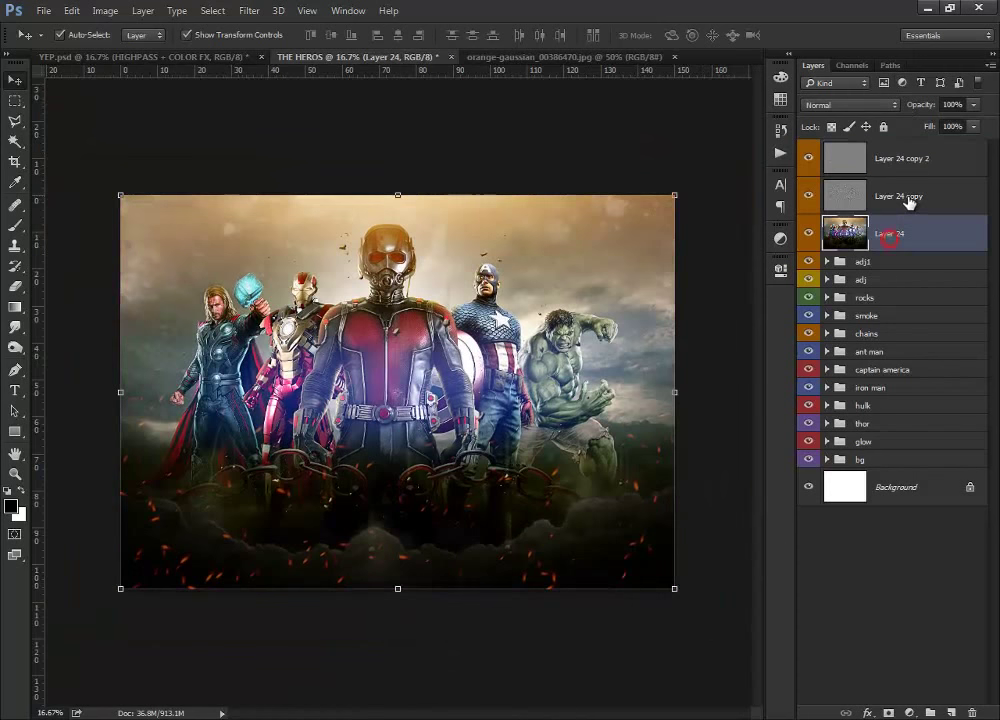
{"action": "left_click", "coordinate": [913, 199], "text": "shift"}
{"action": "left_click", "coordinate": [716, 152]}
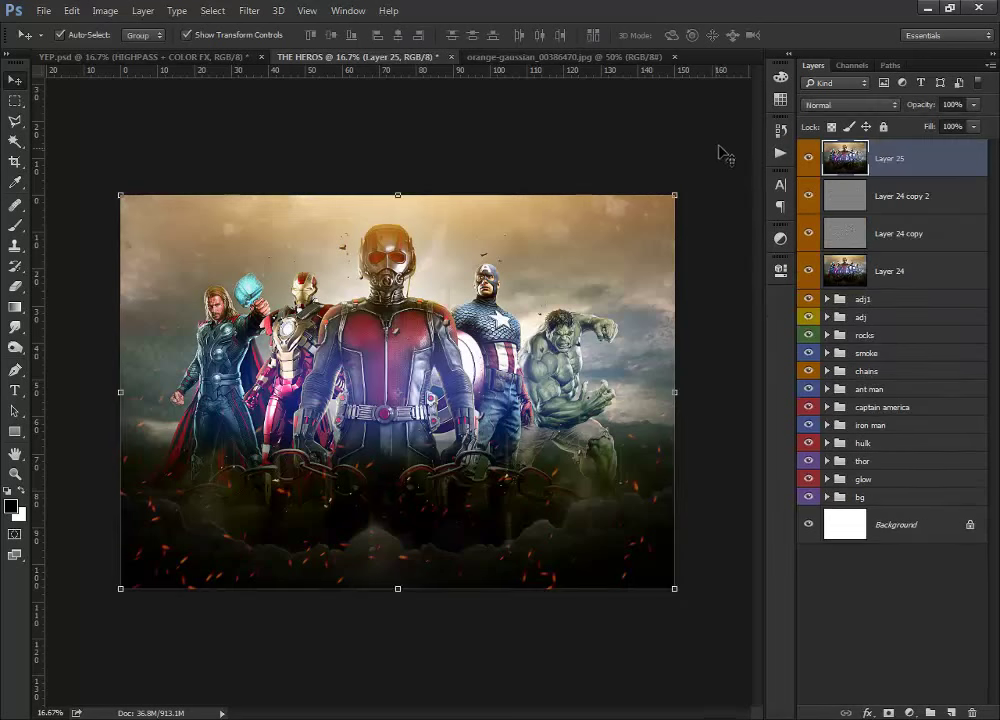
{"action": "left_click", "coordinate": [250, 12]}
{"action": "mouse_move", "coordinate": [275, 384]}
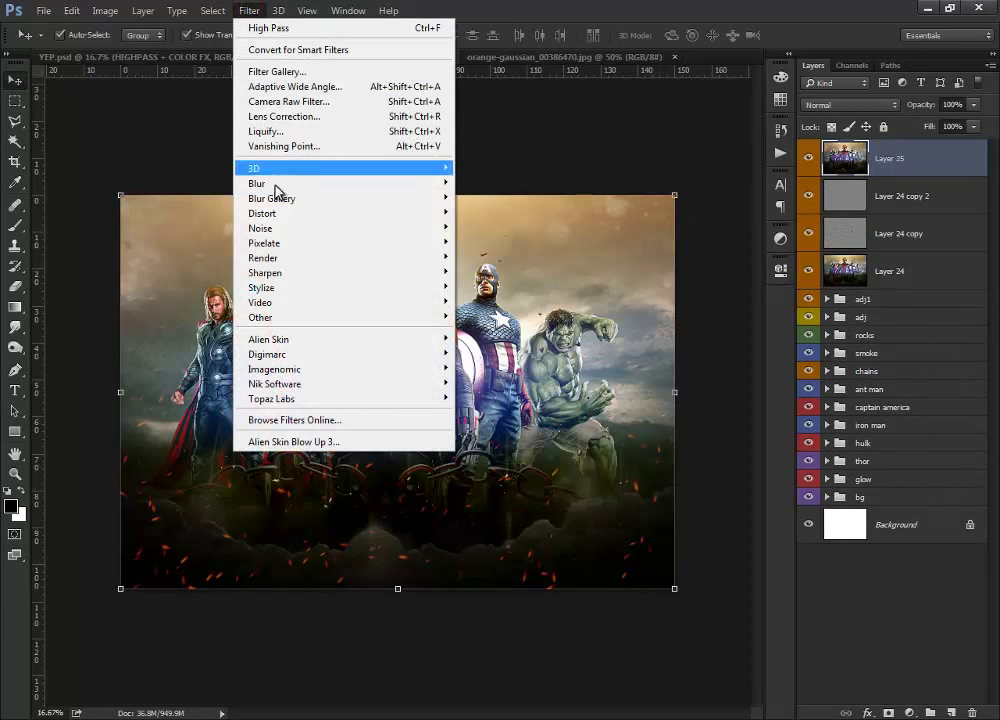
{"action": "left_click", "coordinate": [507, 397]}
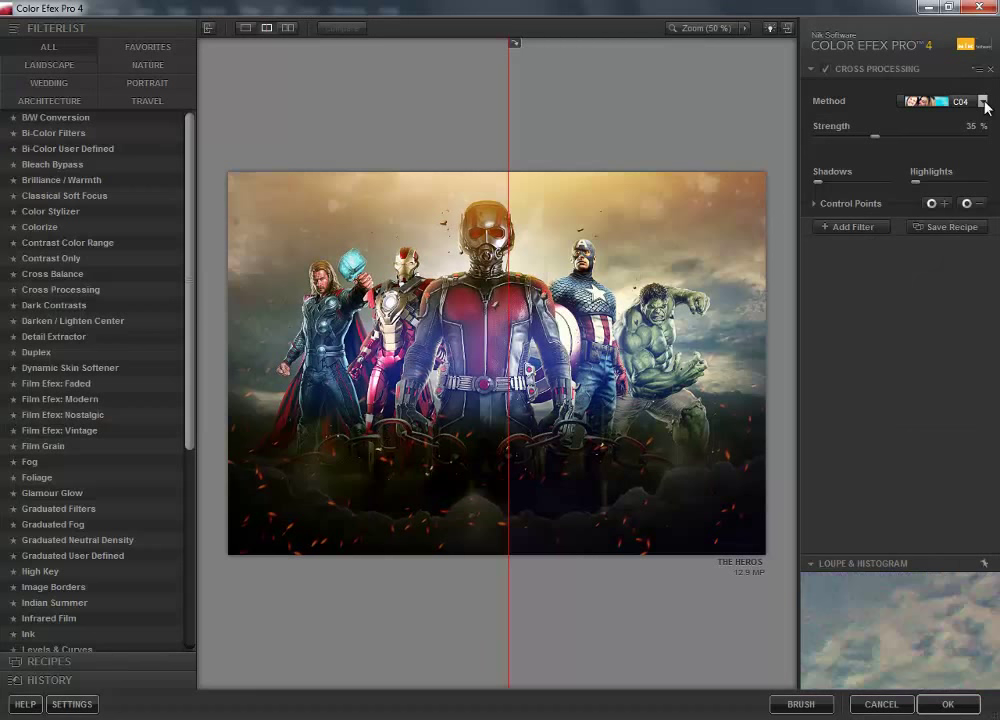
- Apply Cross Processing with method C04 at 35% strength in Color Efex Pro 4
{"action": "left_click", "coordinate": [983, 102]}
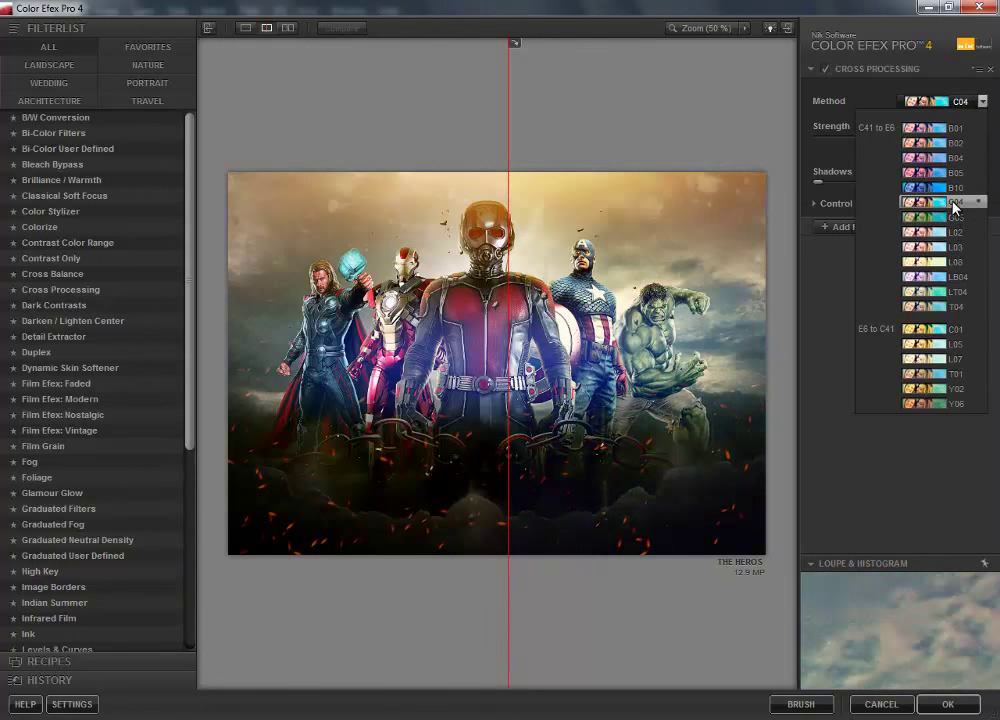
{"action": "left_click", "coordinate": [952, 203]}
{"action": "left_click_drag", "start_coordinate": [507, 336], "coordinate": [494, 336]}
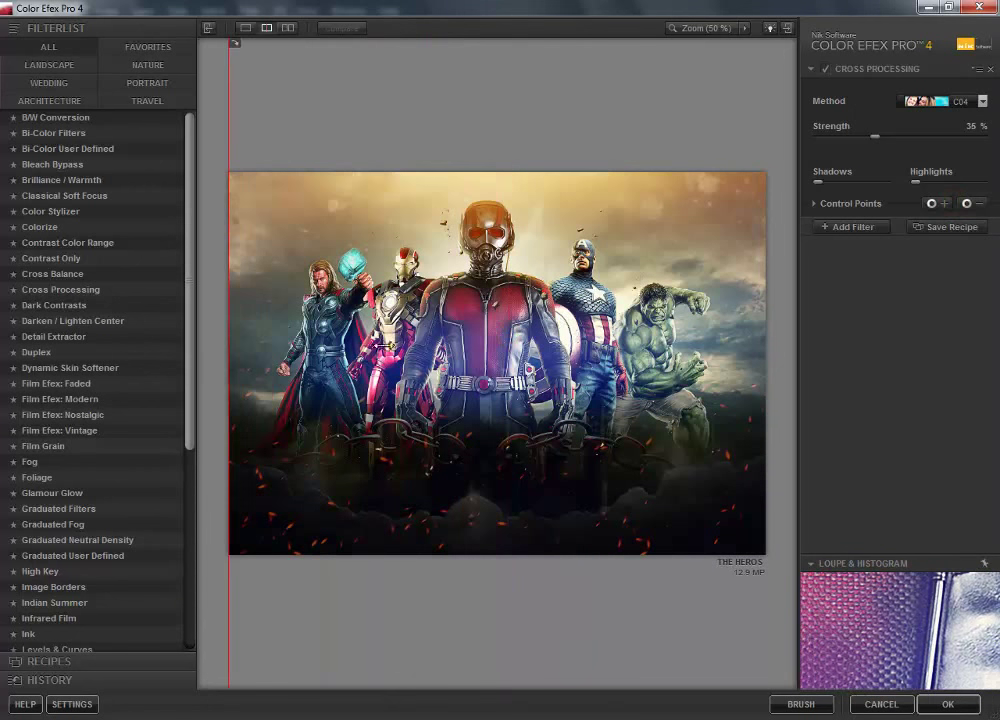
{"action": "left_click", "coordinate": [950, 707]}
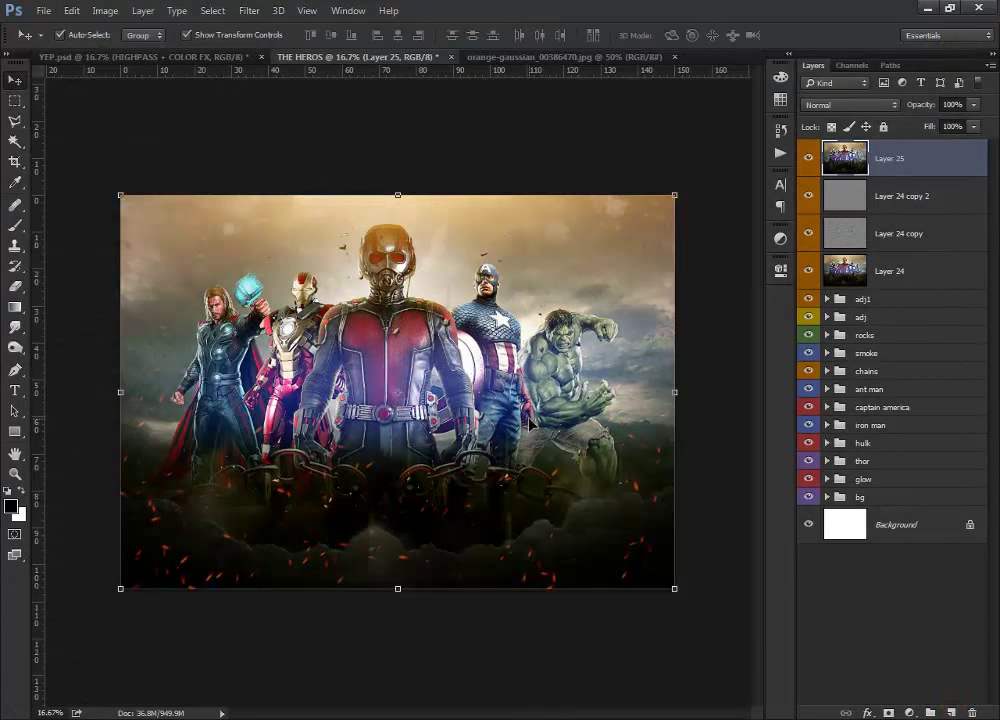
- Reapply Color Efex Pro 4 to Layer 25, compare before/after, and set its opacity to 83%
{"action": "left_click", "coordinate": [249, 10]}
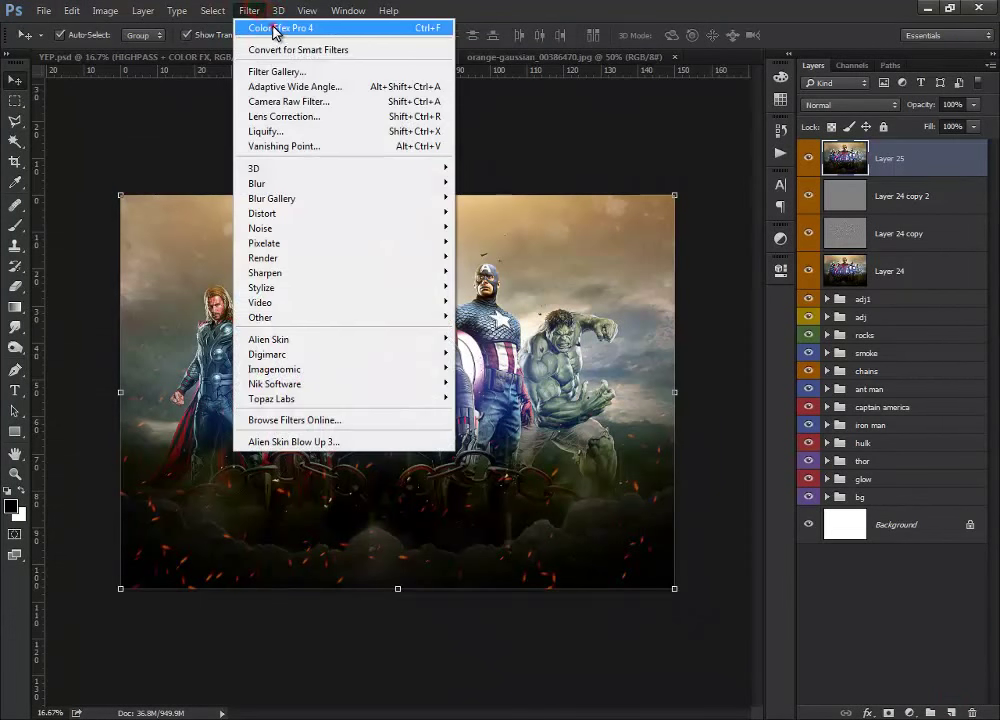
{"action": "left_click", "coordinate": [270, 25]}
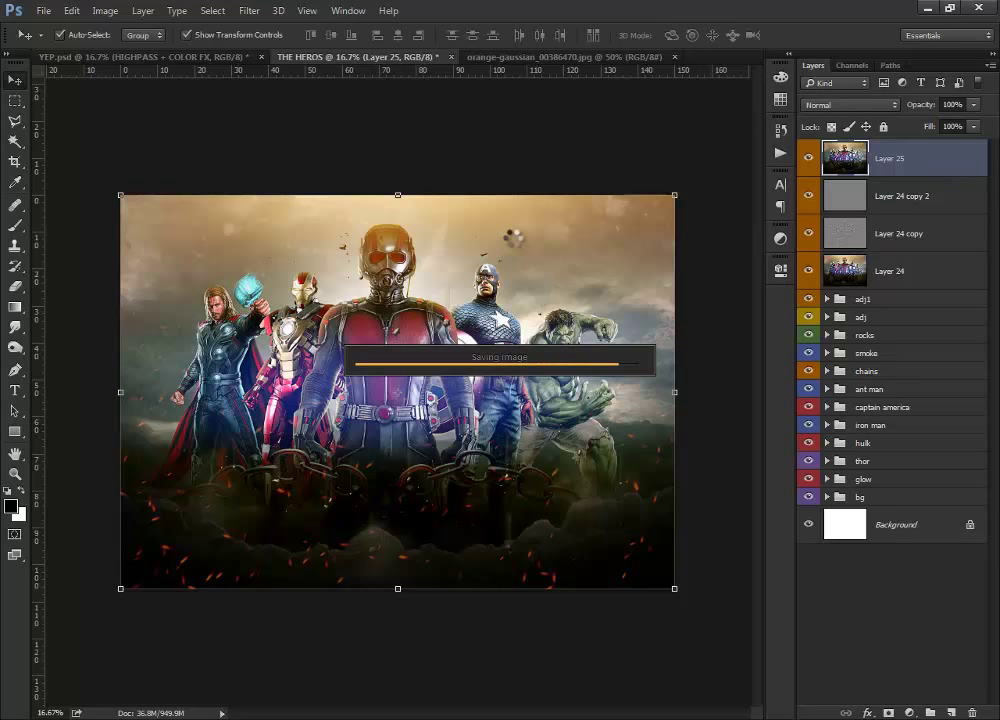
{"action": "left_click", "coordinate": [809, 159]}
{"action": "left_click", "coordinate": [809, 159]}
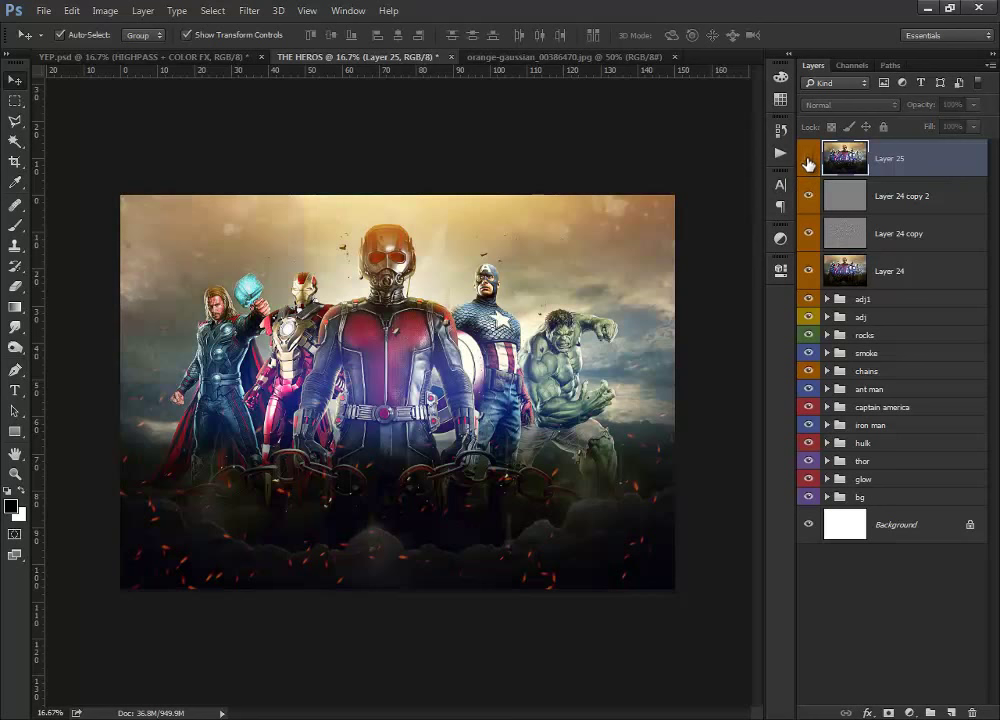
{"action": "left_click", "coordinate": [809, 159]}
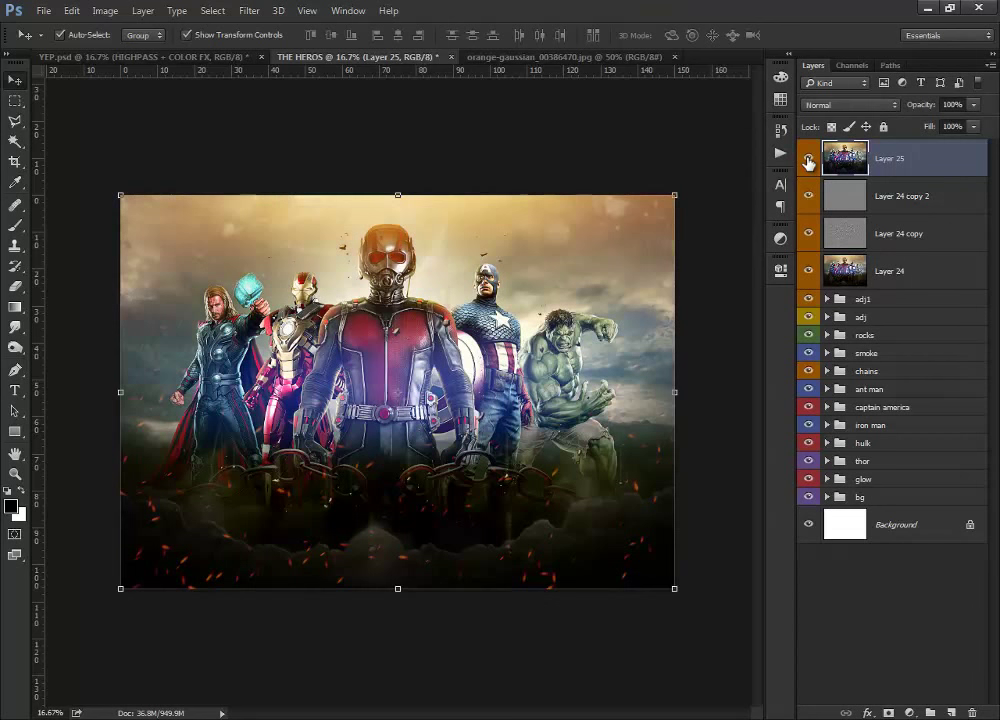
{"action": "left_click", "coordinate": [972, 104]}
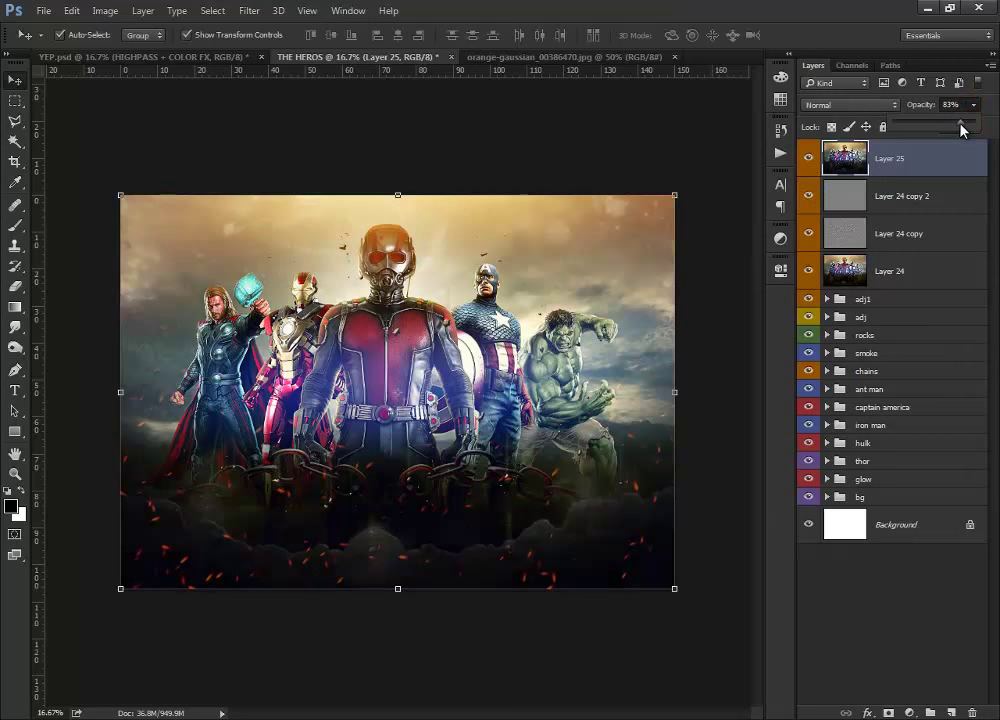
{"action": "left_click", "coordinate": [670, 116]}
{"action": "key", "text": "ctrl+plus"}
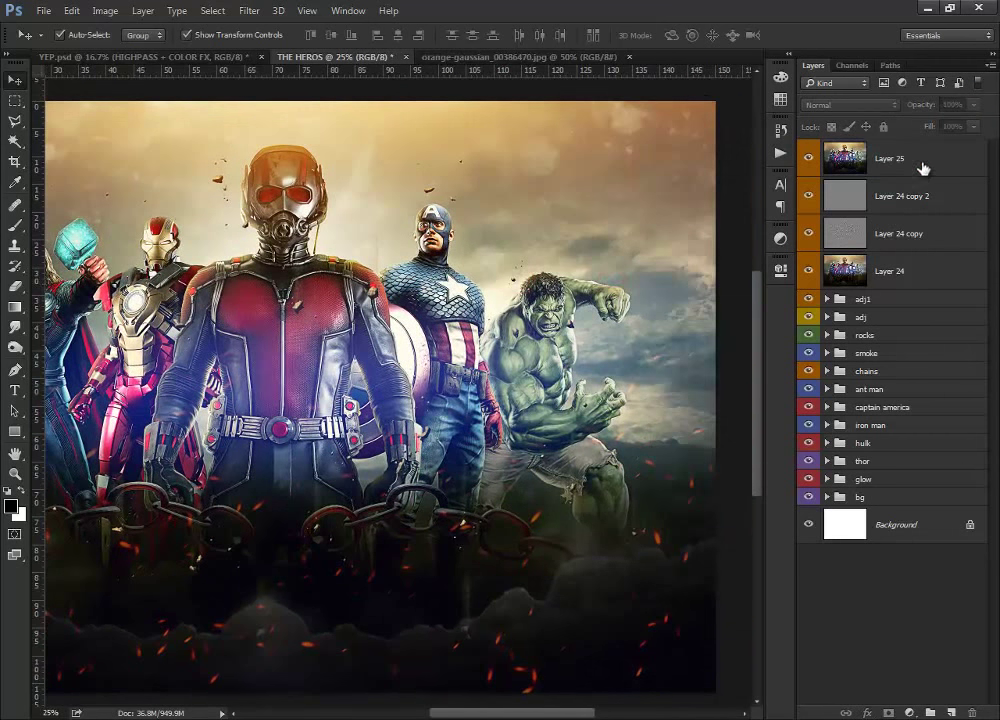
- Group Layer 25, Layer 24 copy 2, Layer 24 copy and Layer 24 together
{"action": "left_click", "coordinate": [922, 168]}
{"action": "left_click", "coordinate": [922, 205], "text": "shift"}
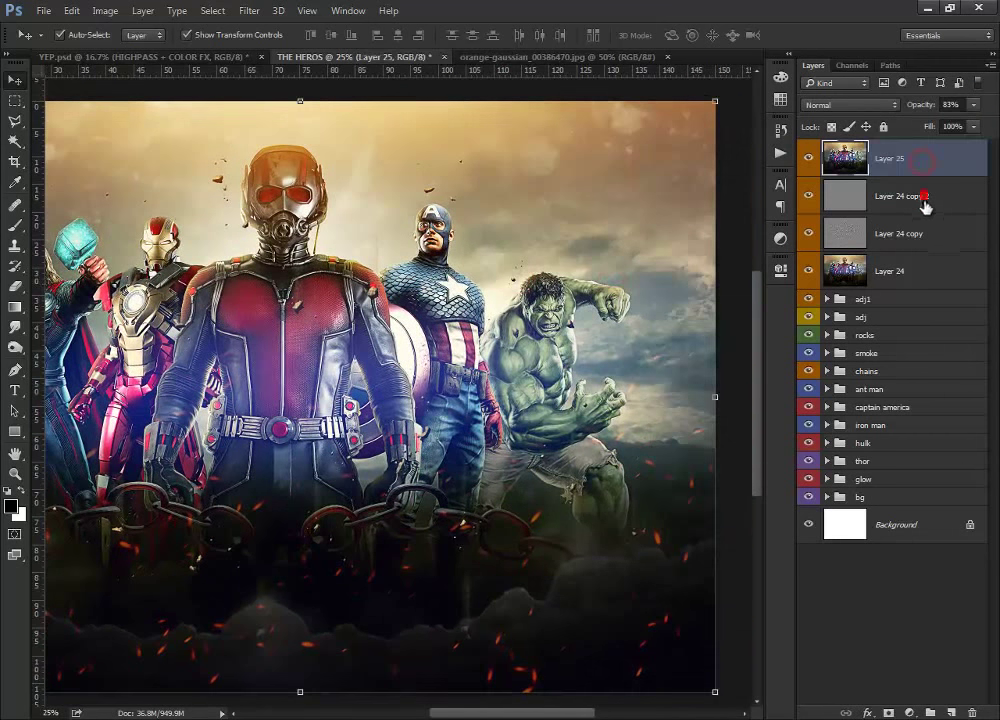
{"action": "left_click", "coordinate": [925, 232], "text": "shift"}
{"action": "left_click", "coordinate": [918, 273], "text": "shift"}
{"action": "key", "text": "ctrl+g"}
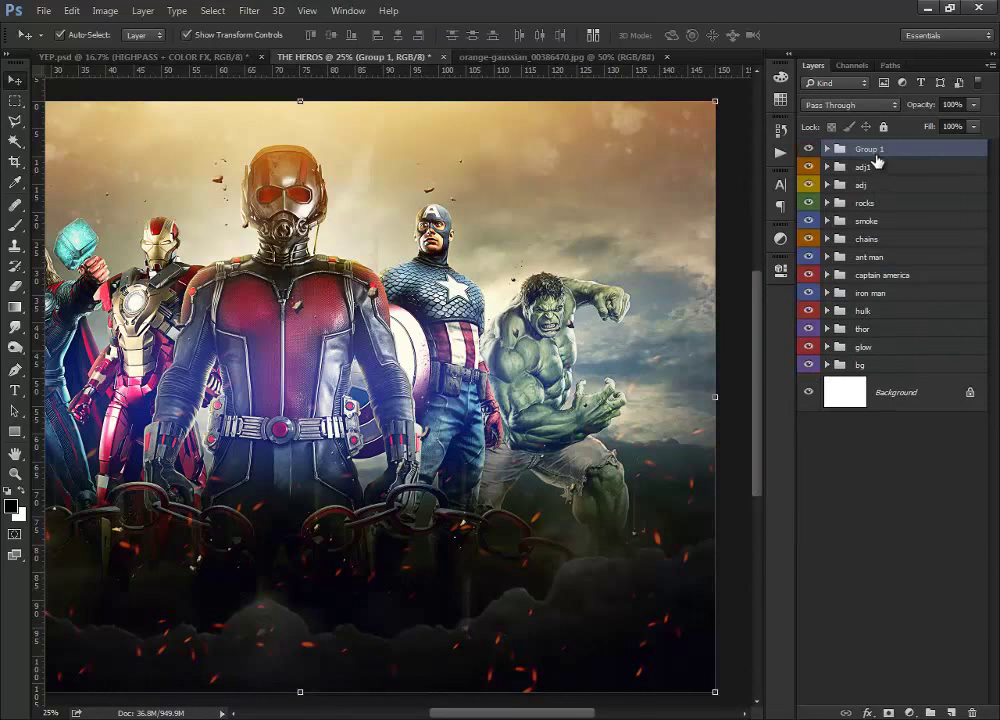
- Name the group highpass with a violet label, then switch to the orange-gaussian image
{"action": "double_click", "coordinate": [873, 148]}
{"action": "type", "text": "highpass"}
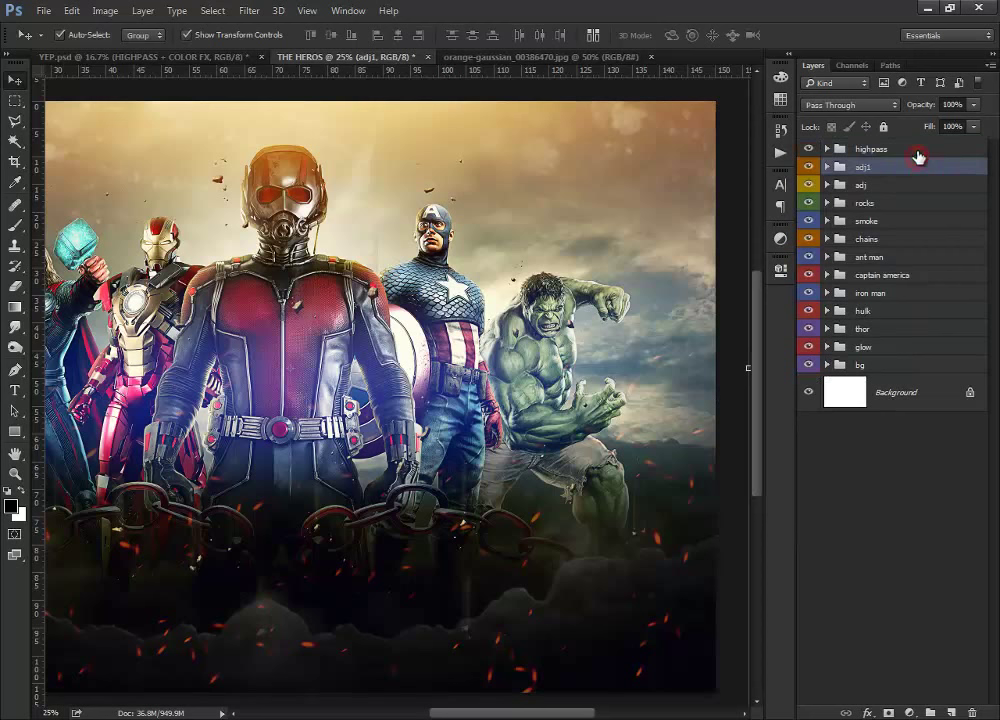
{"action": "key", "text": "Return"}
{"action": "right_click", "coordinate": [918, 152]}
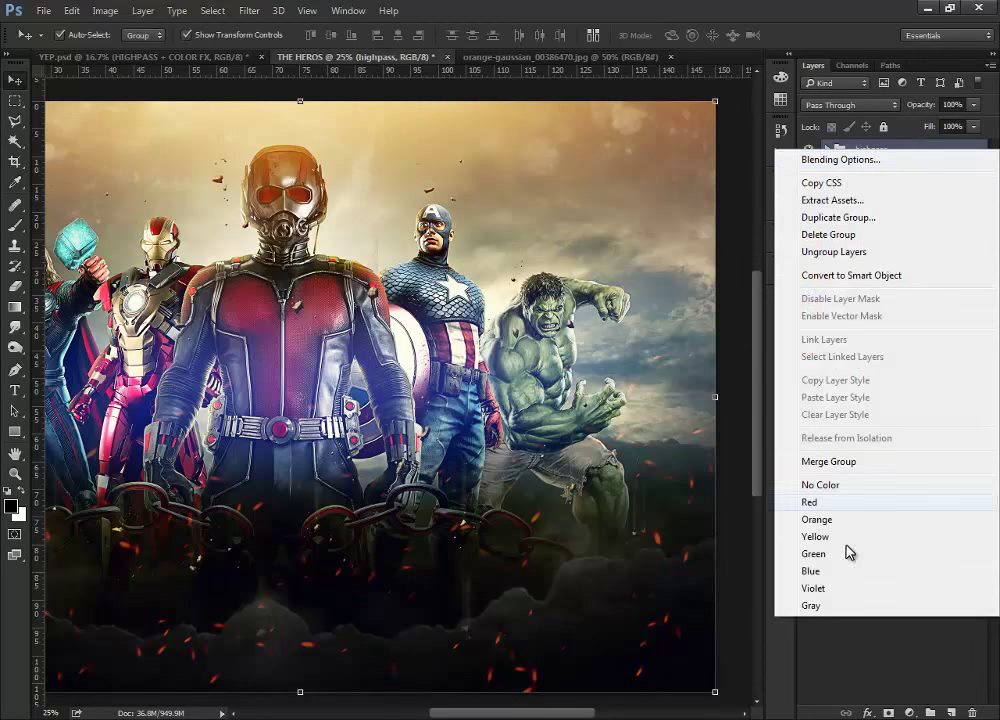
{"action": "left_click", "coordinate": [885, 588]}
{"action": "left_click", "coordinate": [873, 569]}
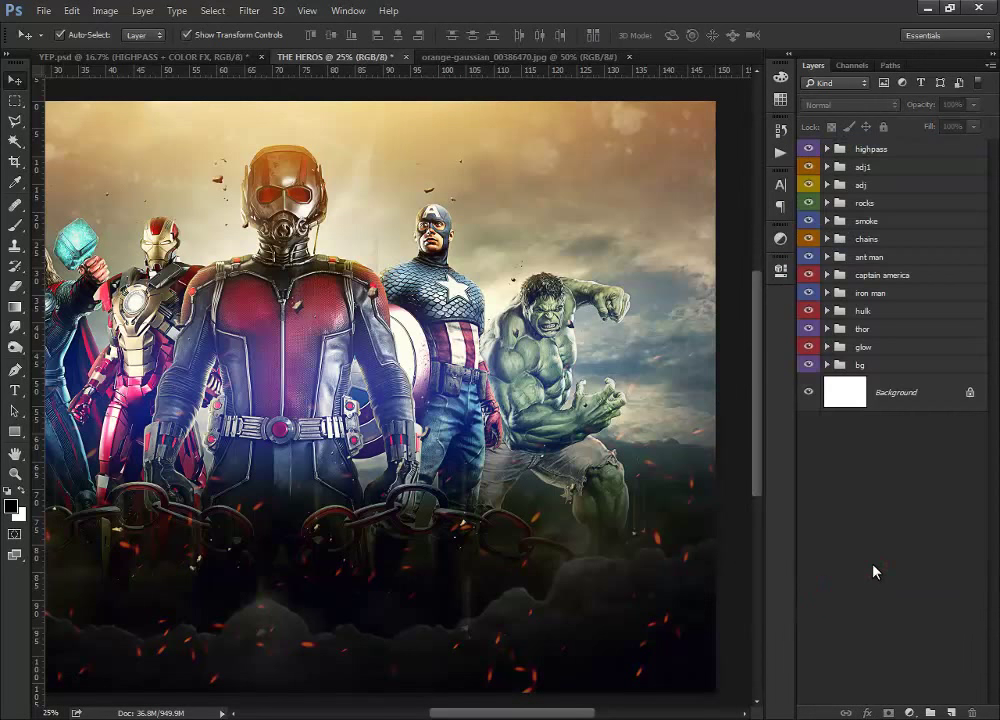
{"action": "key", "text": "ctrl+minus"}
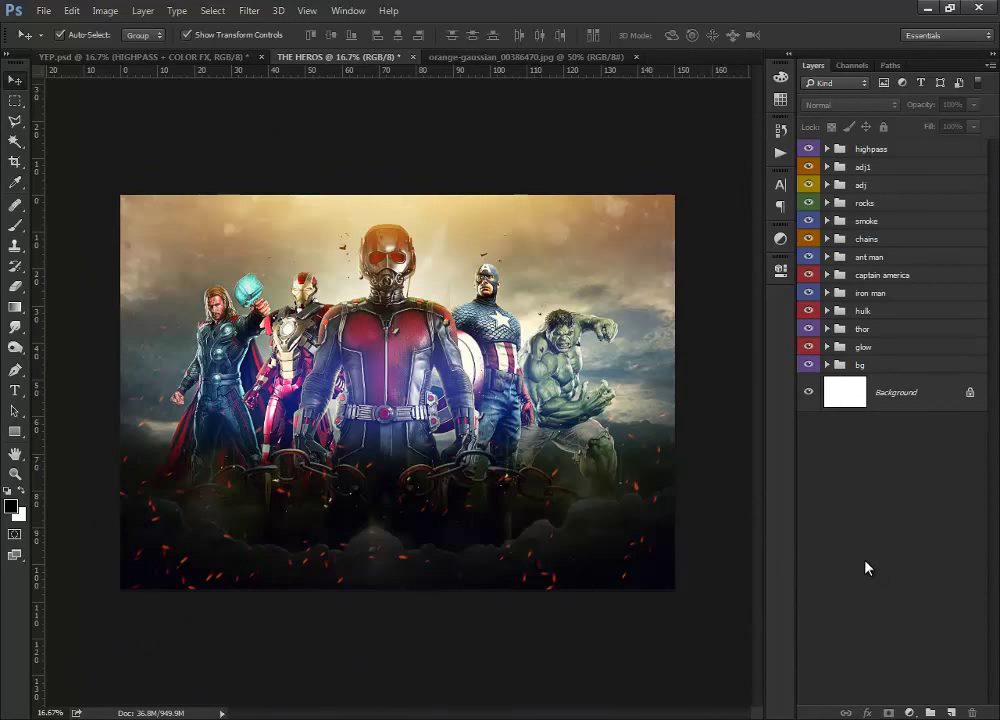
{"action": "left_click", "coordinate": [491, 170]}
{"action": "left_click", "coordinate": [490, 56]}
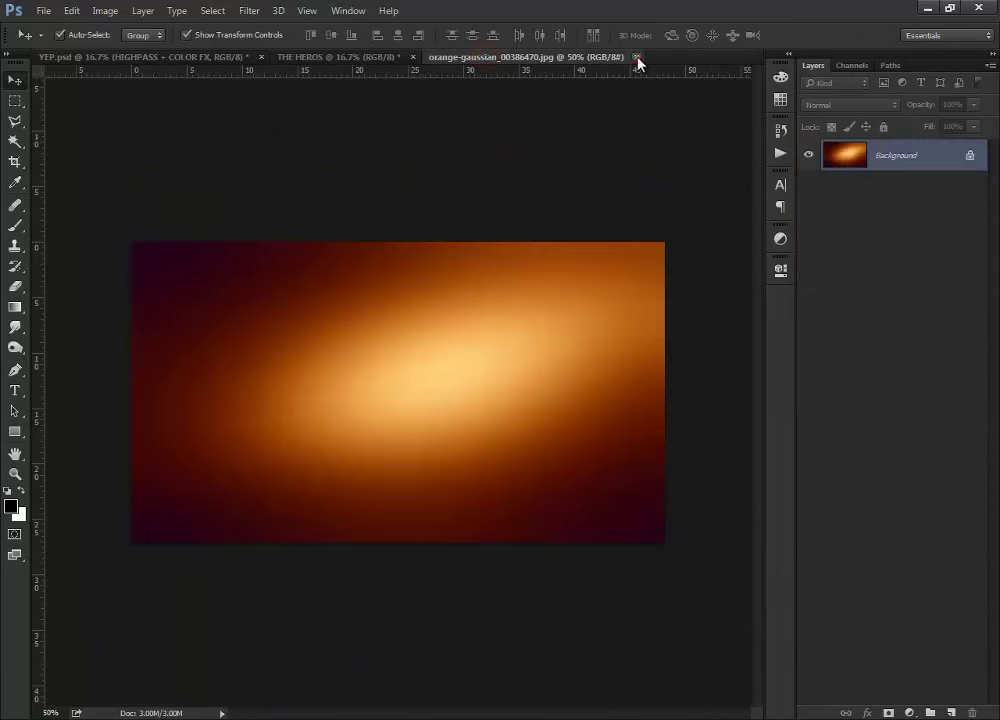
- Close the orange-gaussian image and open Untitled-1.psd from TUTORIAL STOCK > the game
{"action": "left_click", "coordinate": [636, 56]}
{"action": "left_click", "coordinate": [38, 11]}
{"action": "left_click", "coordinate": [60, 38]}
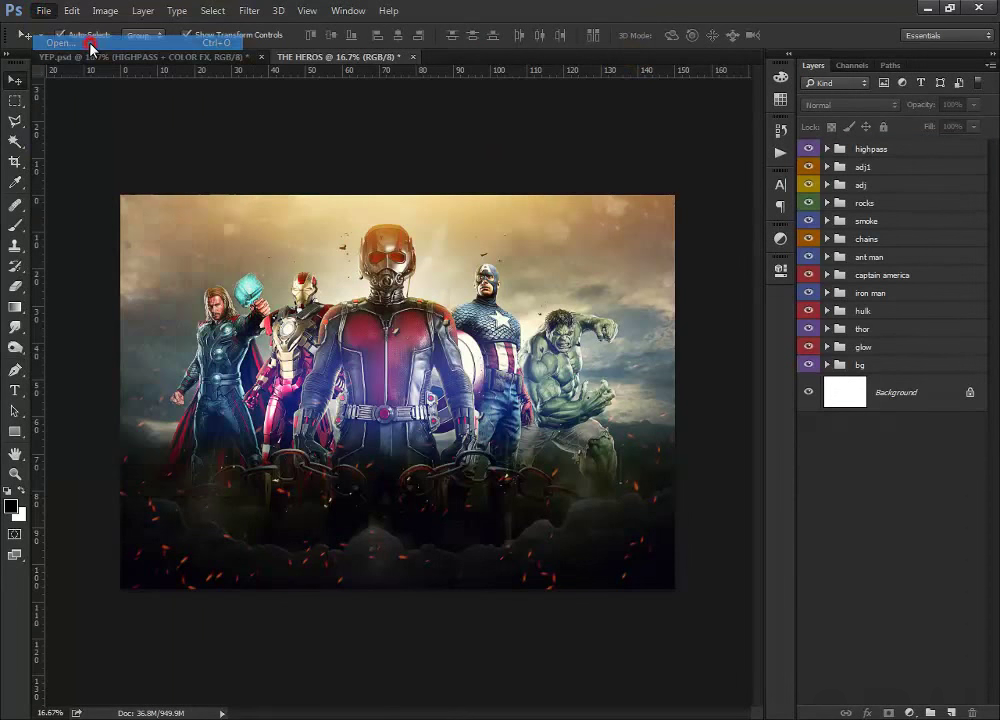
{"action": "left_click", "coordinate": [132, 36]}
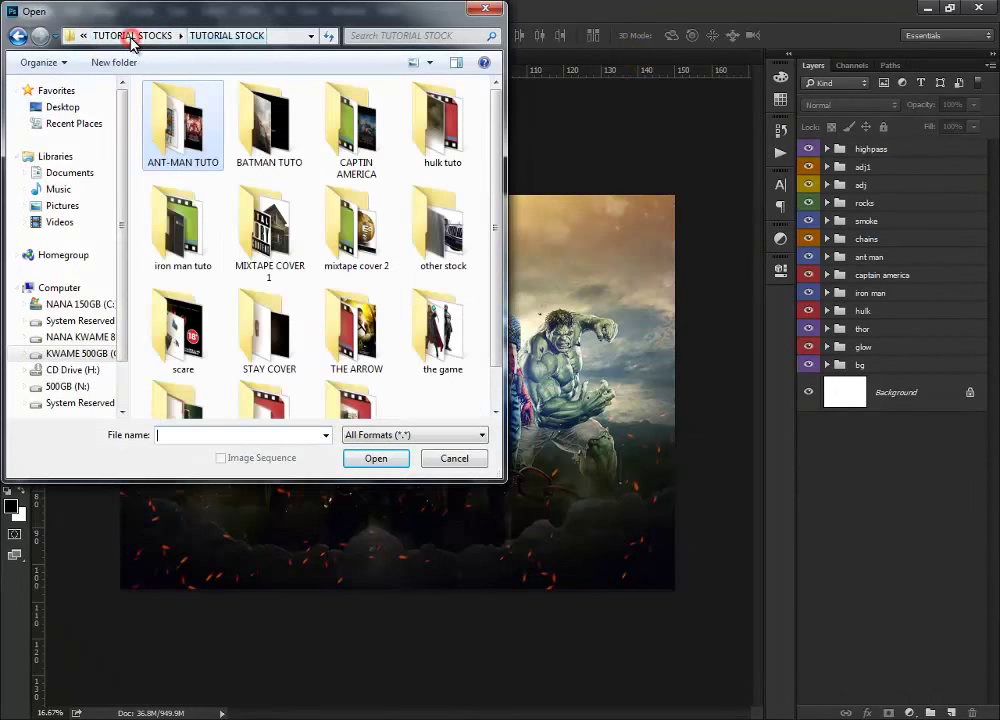
{"action": "double_click", "coordinate": [448, 258]}
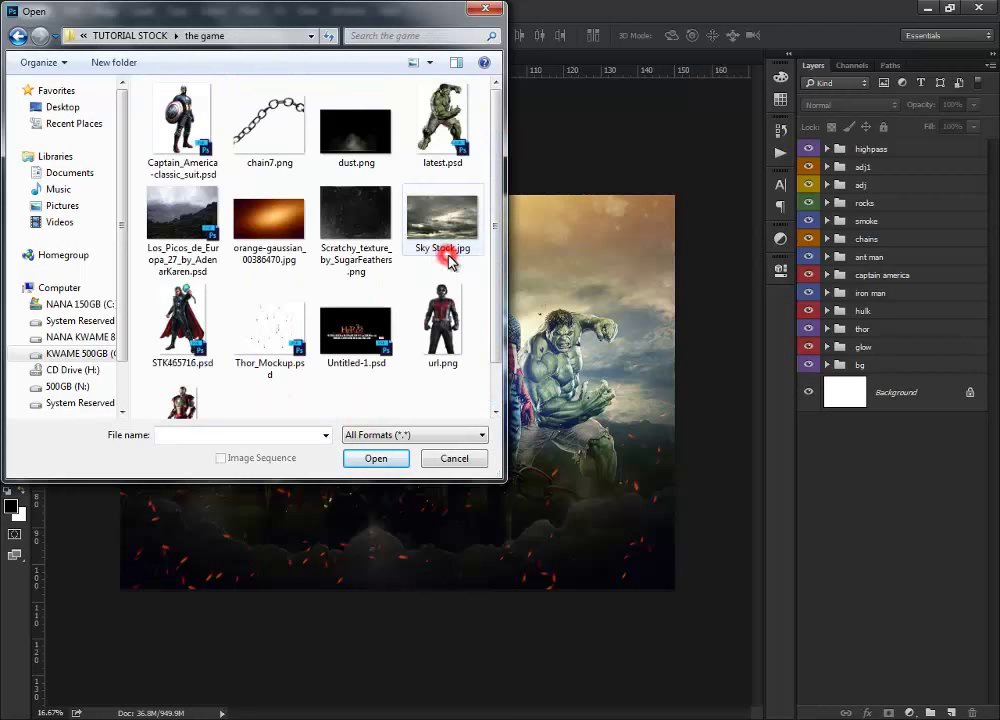
{"action": "scroll", "coordinate": [495, 152], "scroll_direction": "down", "scroll_amount": 2}
{"action": "left_click", "coordinate": [356, 280]}
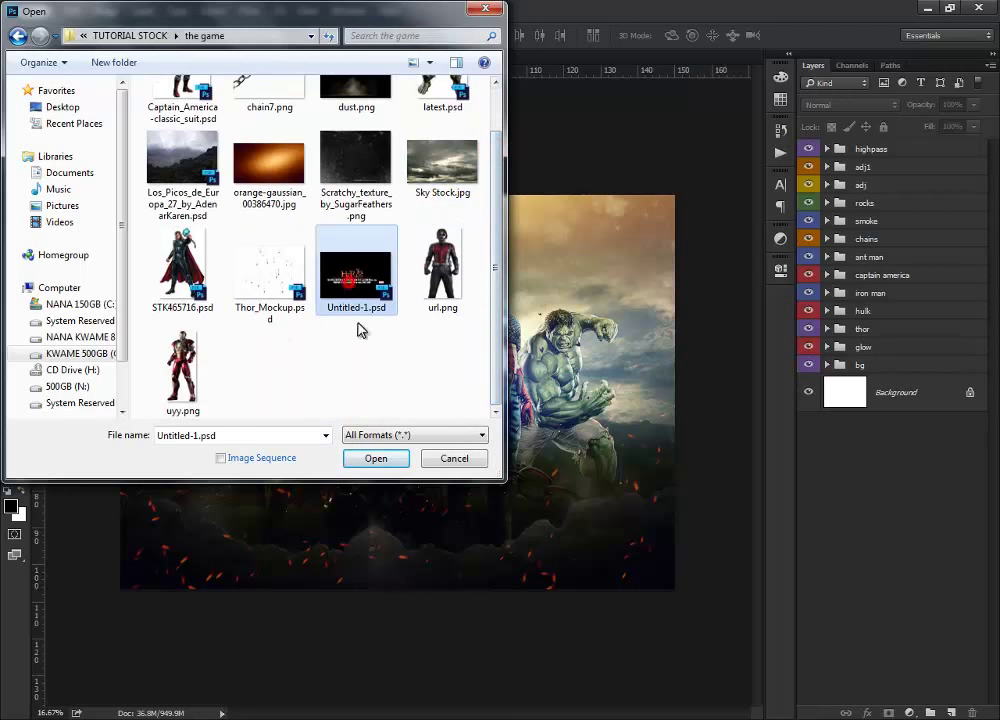
{"action": "left_click", "coordinate": [376, 459]}
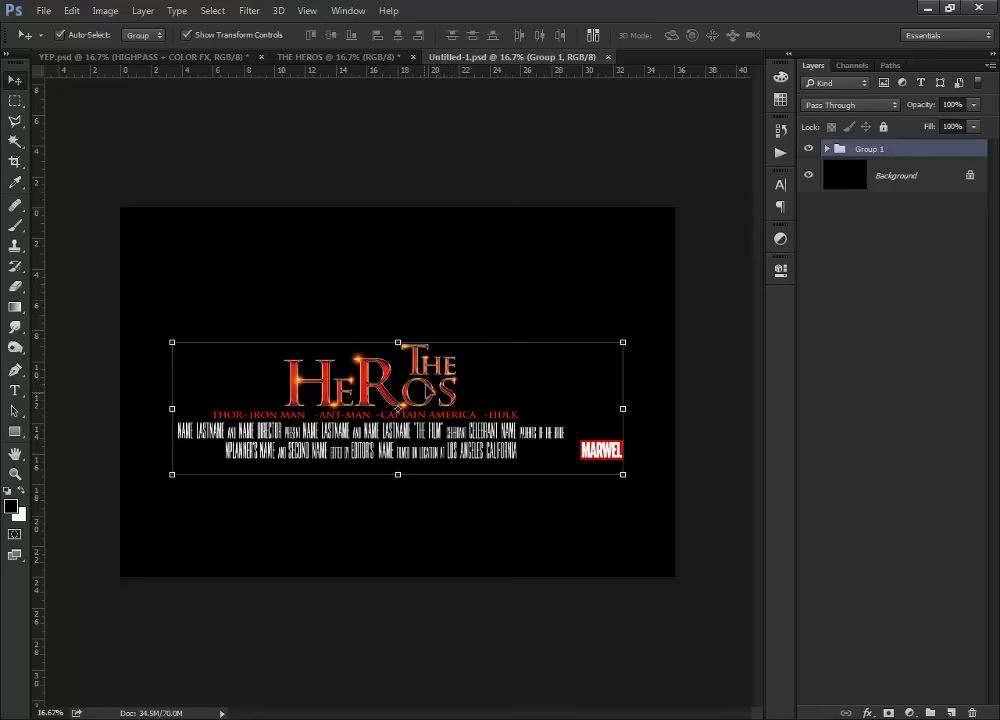
- Copy Group 1's title and credits into THE HEROS poster and place it below the heroes
{"action": "left_click_drag", "start_coordinate": [428, 366], "coordinate": [424, 430]}
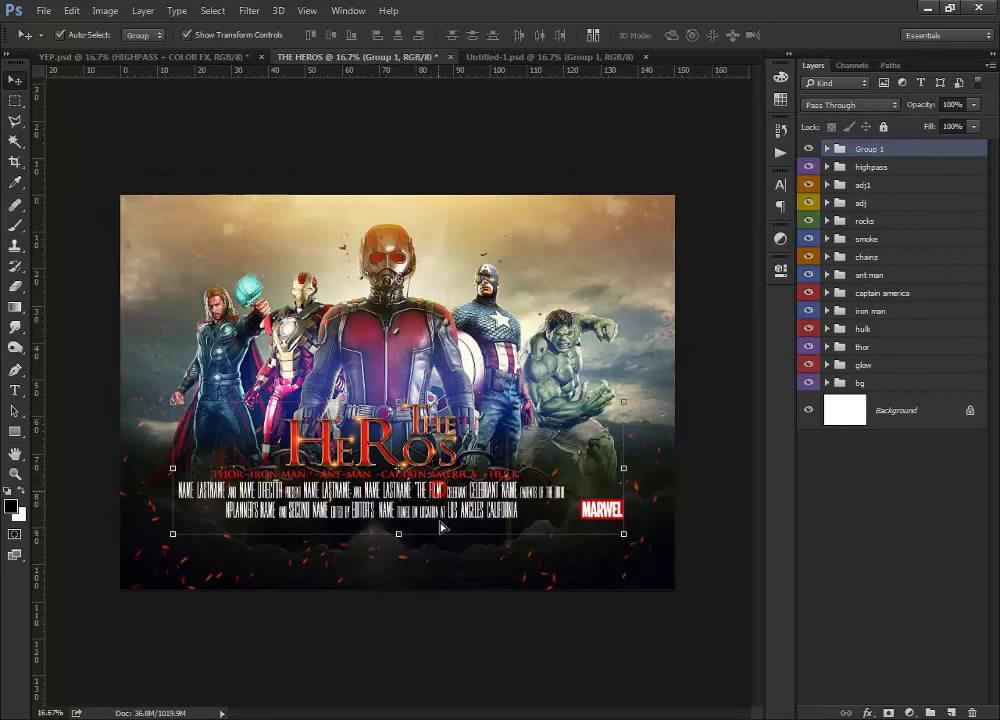
{"action": "left_click_drag", "start_coordinate": [443, 490], "coordinate": [446, 541]}
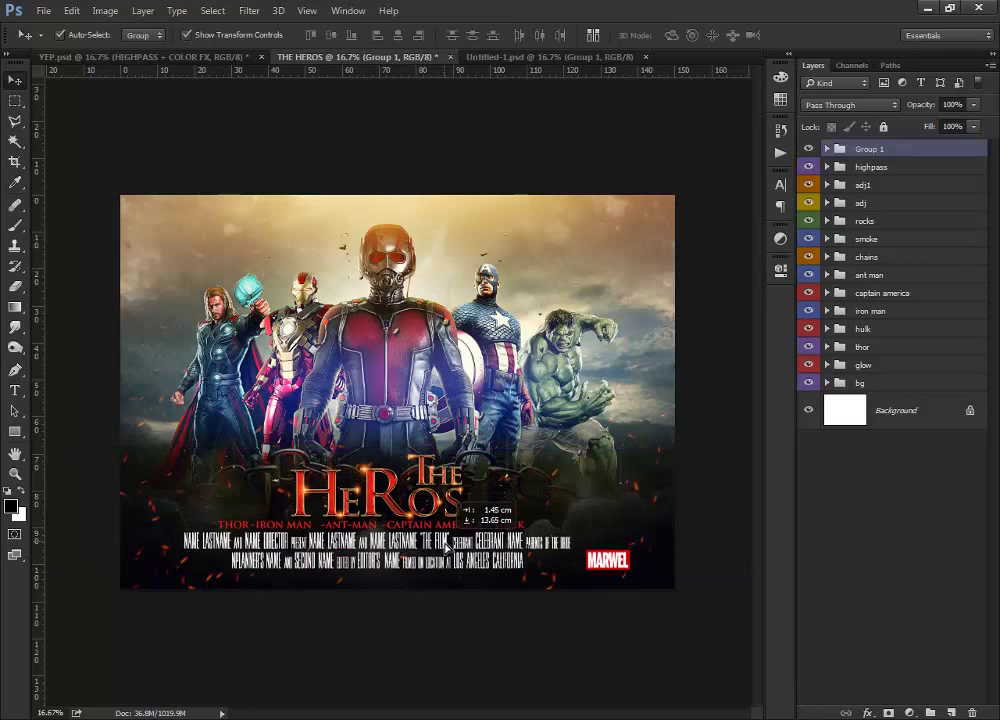
{"action": "left_click_drag", "start_coordinate": [446, 541], "coordinate": [455, 548]}
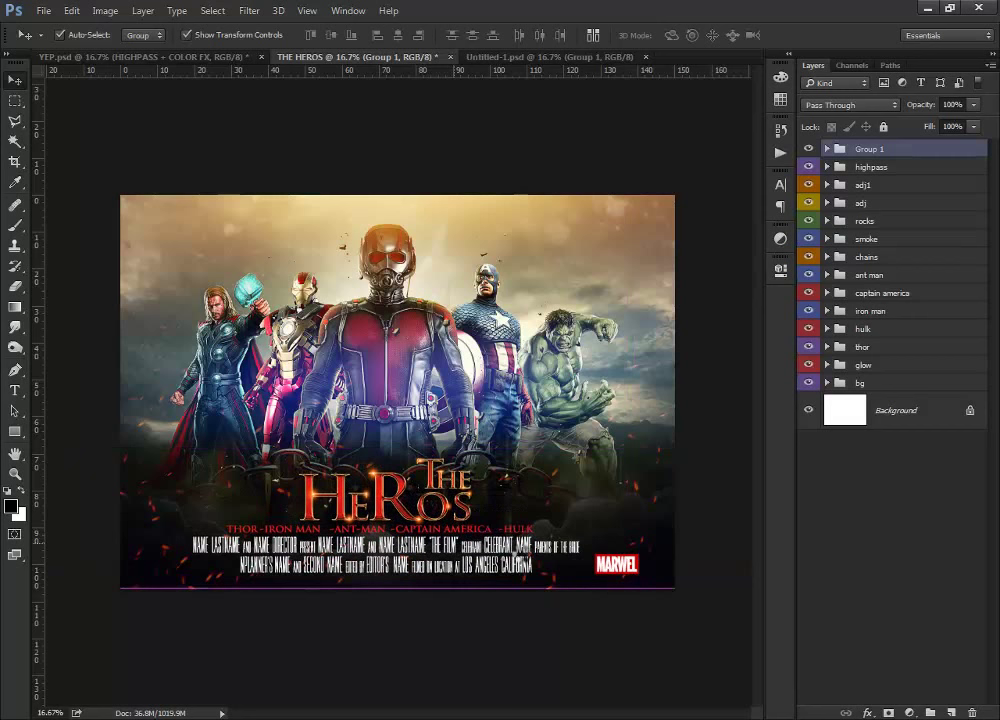
{"action": "left_click", "coordinate": [694, 398]}
{"action": "key", "text": "ctrl+plus"}
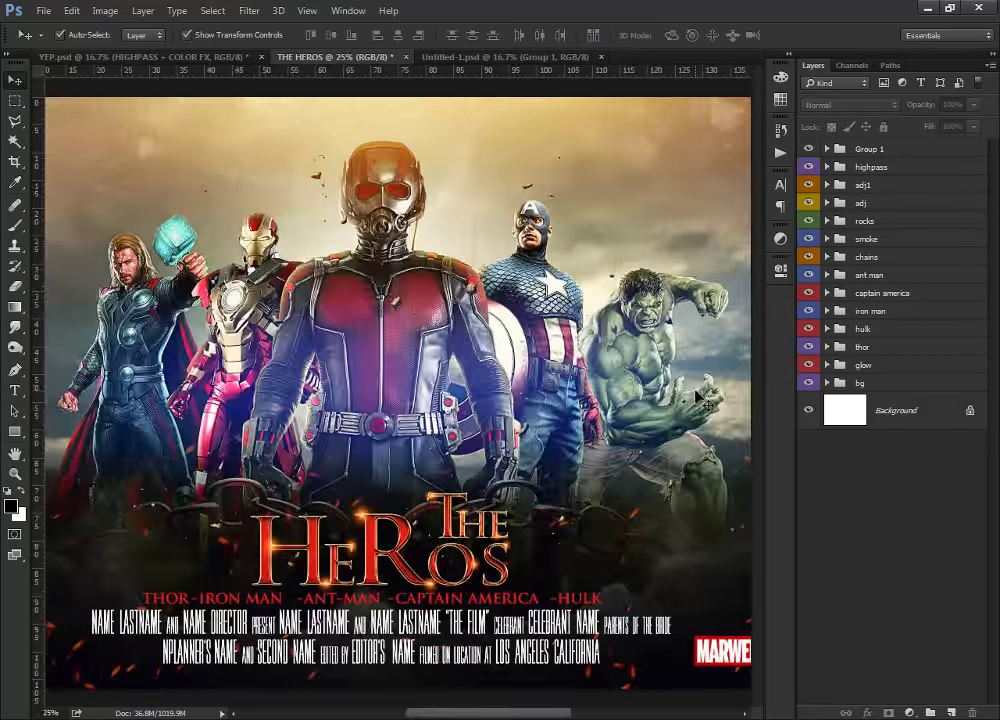
{"action": "left_click_drag", "start_coordinate": [549, 452], "coordinate": [551, 436]}
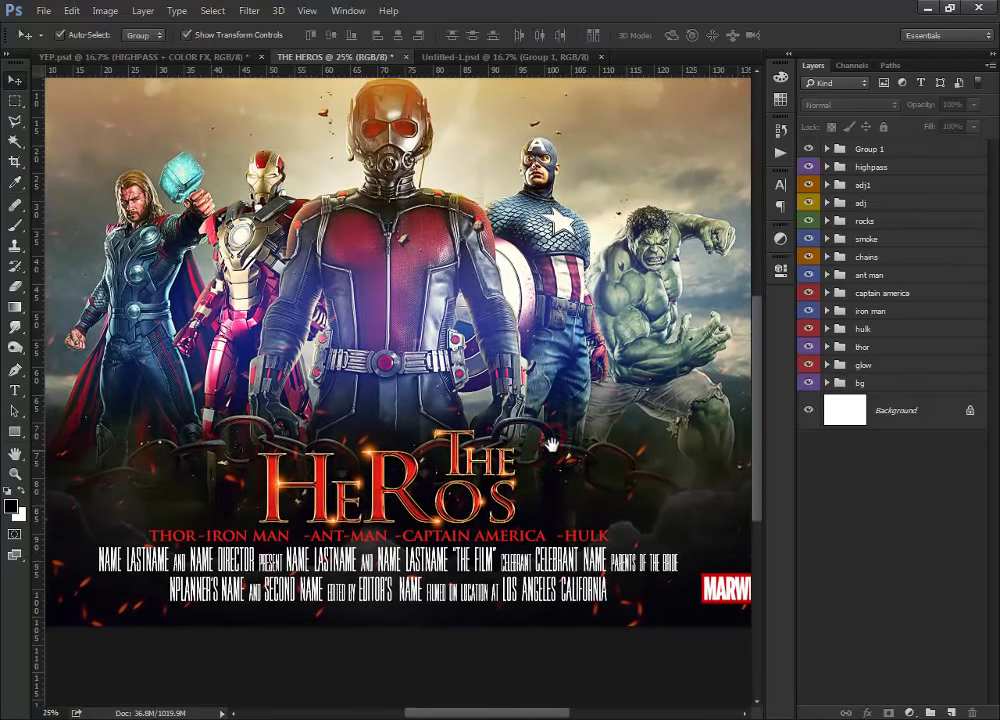
{"action": "left_click", "coordinate": [908, 149]}
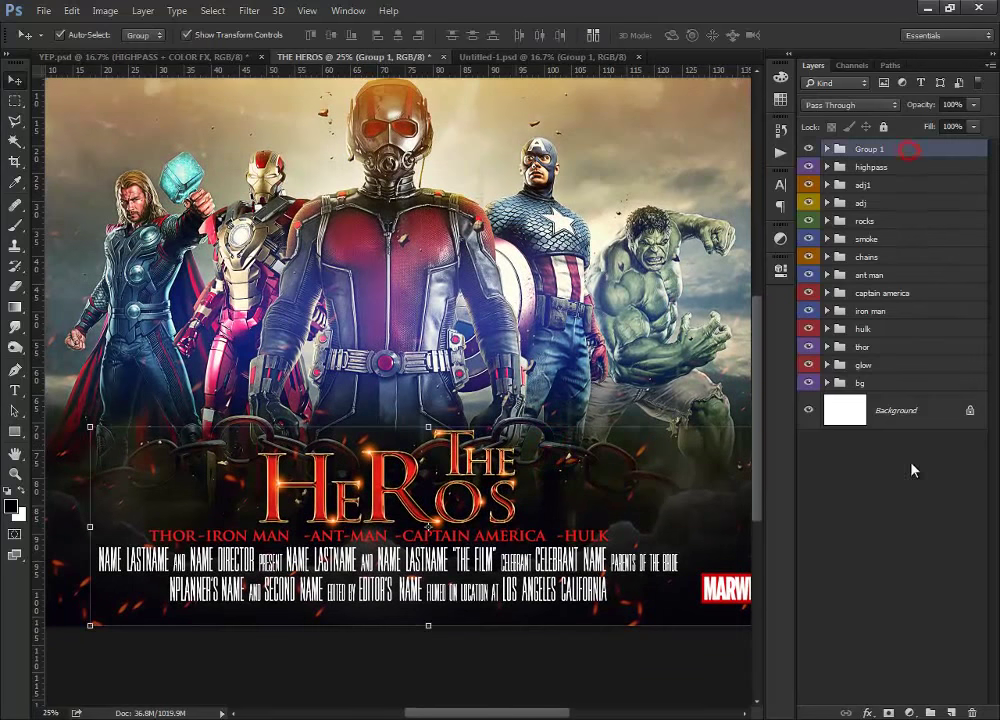
- Top the poster with a Levels layer (inputs 10/1.20/245, output black 6), then view it full screen
{"action": "left_click", "coordinate": [909, 712]}
{"action": "left_click", "coordinate": [955, 385]}
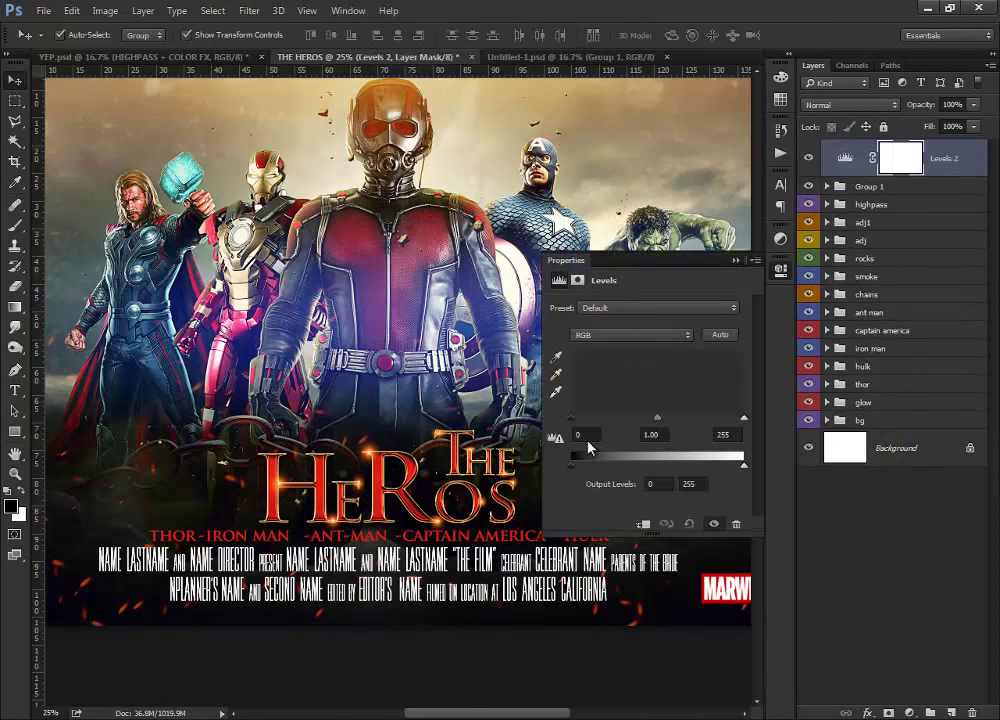
{"action": "left_click_drag", "start_coordinate": [575, 423], "coordinate": [578, 424]}
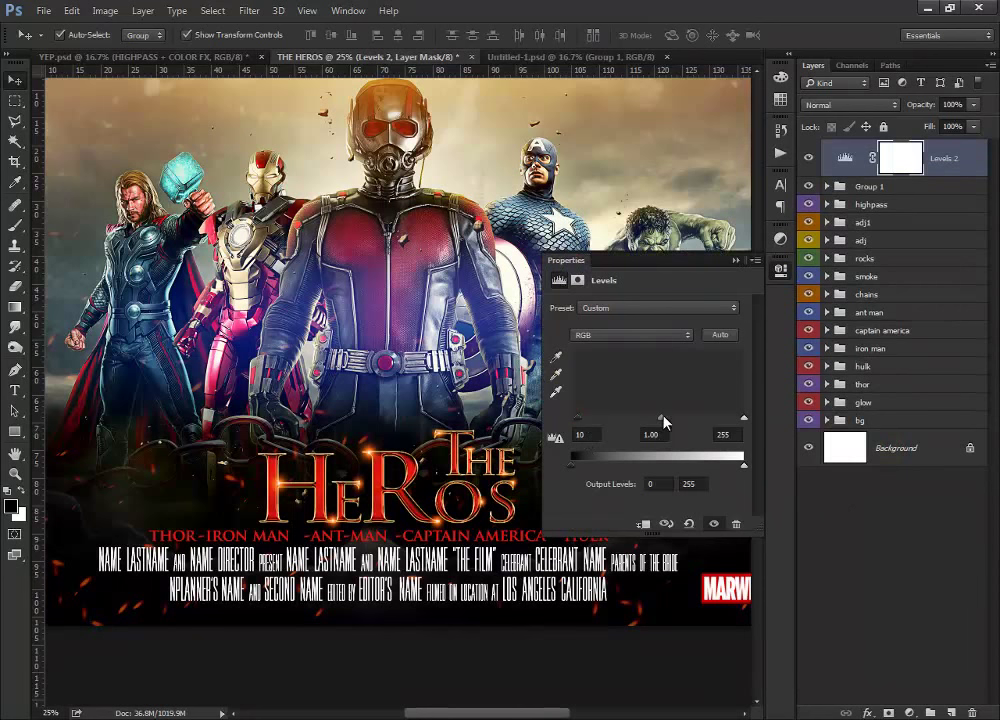
{"action": "left_click_drag", "start_coordinate": [660, 418], "coordinate": [650, 419]}
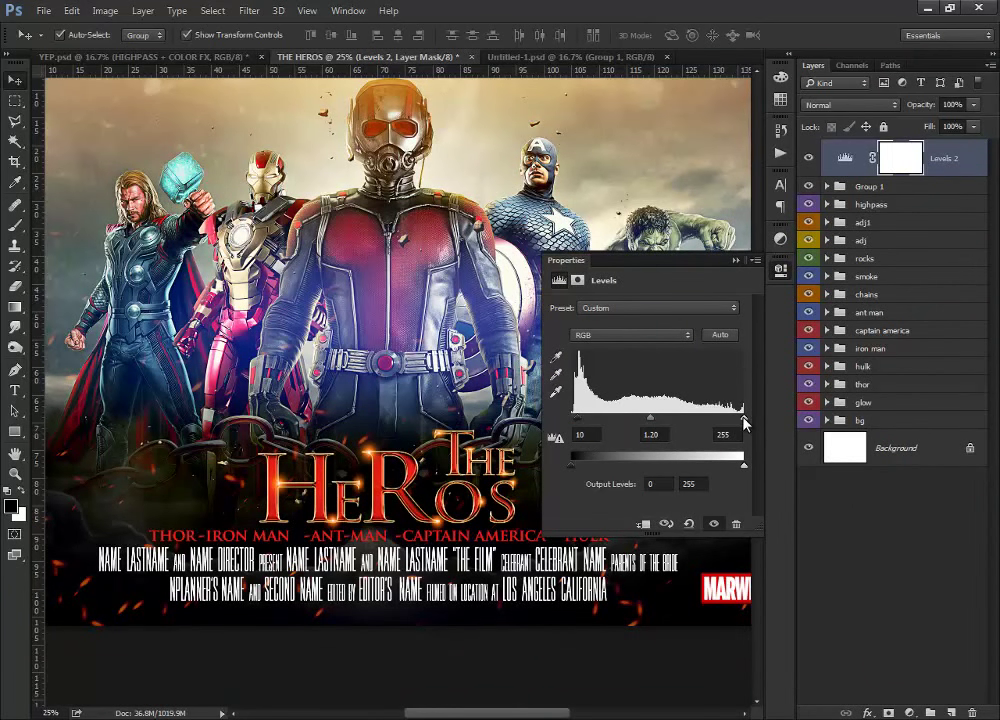
{"action": "left_click_drag", "start_coordinate": [572, 466], "coordinate": [576, 468]}
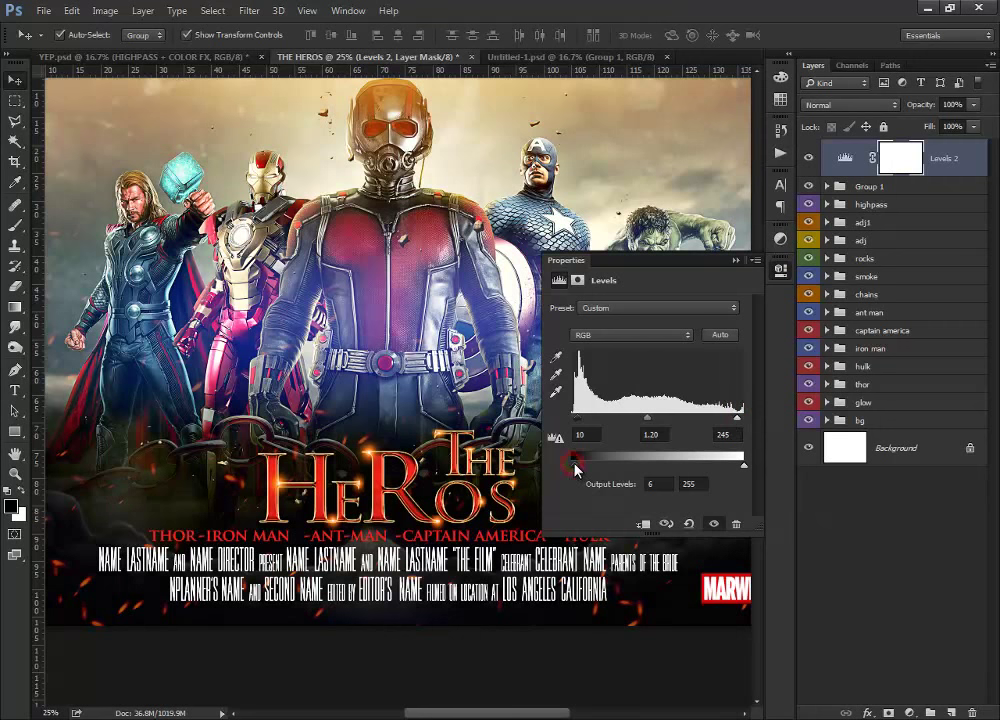
{"action": "left_click", "coordinate": [737, 262]}
{"action": "key", "text": "ctrl+minus"}
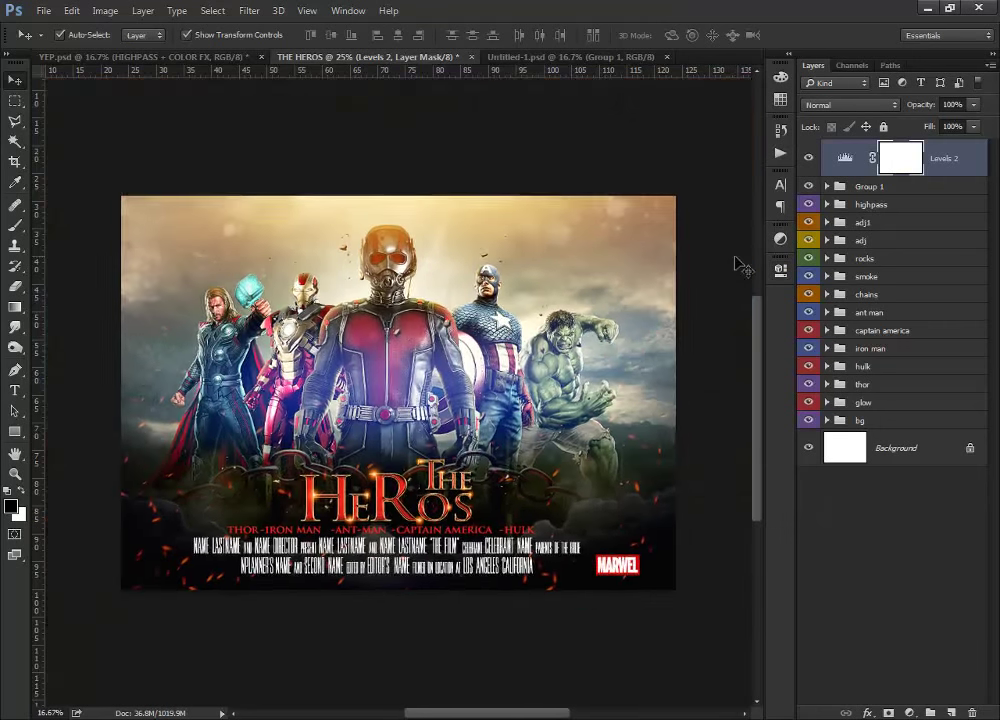
{"action": "key", "text": "f"}
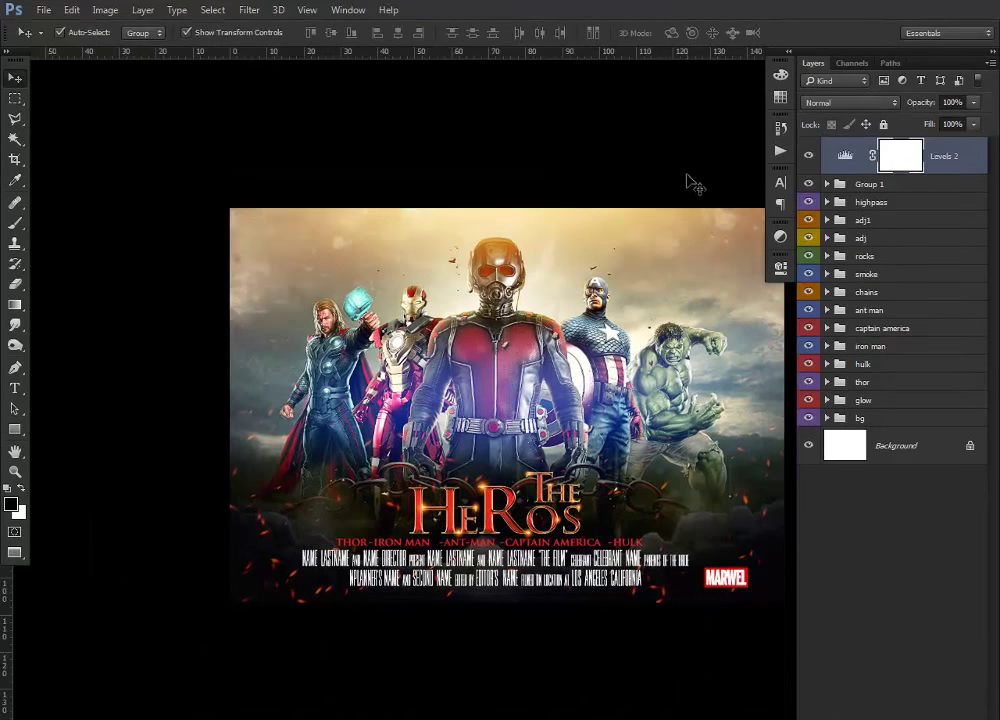